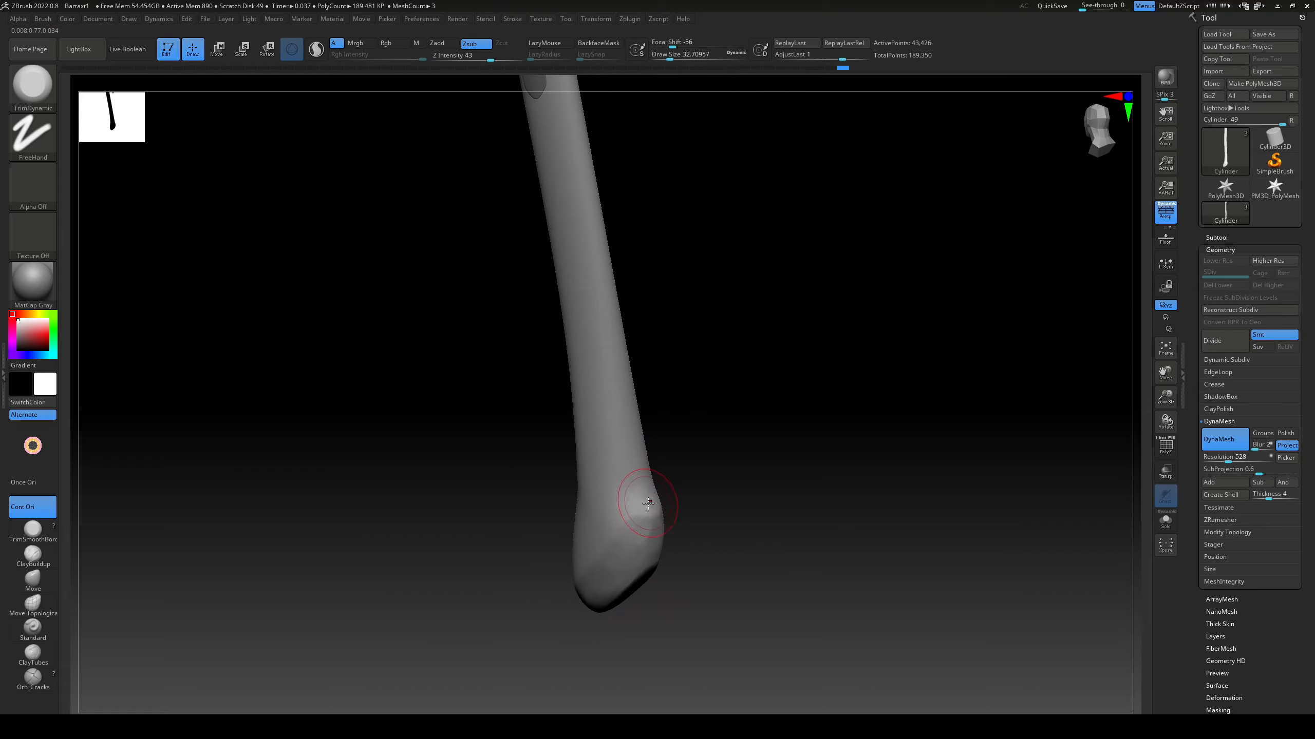
Step: Flatten the faces at the axe handle's lower end with the TrimDynamic brush
{"action": "left_click_drag", "start_coordinate": [533, 652], "coordinate": [587, 648]}
{"action": "left_click_drag", "start_coordinate": [555, 588], "coordinate": [535, 607]}
{"action": "mouse_move", "coordinate": [694, 595]}
{"action": "left_mouse_down"}
{"action": "mouse_move", "coordinate": [658, 570]}
{"action": "mouse_move", "coordinate": [564, 613]}
{"action": "left_mouse_up"}
{"action": "left_click_drag", "start_coordinate": [672, 560], "coordinate": [681, 671], "text": "alt"}
Step: Make the axe head the active subtool and reduce the brush draw size to about 17
{"action": "left_click", "coordinate": [634, 492], "text": "alt"}
{"action": "left_click_drag", "start_coordinate": [766, 445], "coordinate": [963, 437], "text": "alt"}
{"action": "key", "text": "s"}
{"action": "left_click_drag", "start_coordinate": [828, 430], "coordinate": [802, 430]}
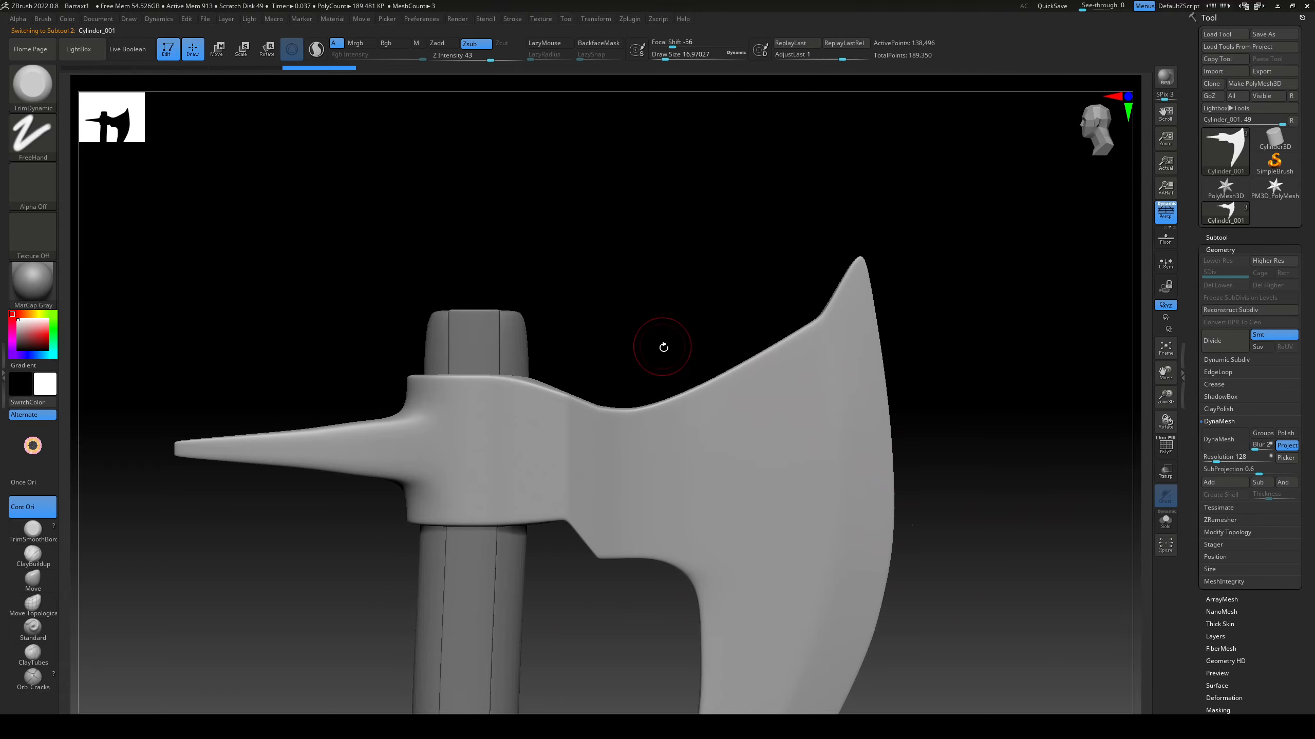
{"action": "left_click_drag", "start_coordinate": [663, 347], "coordinate": [678, 383], "text": "alt"}
Step: Mask a narrow strip along the axe head's upper edge using the Lasso mask stroke and mask inversion
{"action": "left_click", "coordinate": [31, 131], "text": "ctrl"}
{"action": "left_click", "coordinate": [187, 173], "text": "ctrl"}
{"action": "mouse_move", "coordinate": [425, 402]}
{"action": "left_mouse_down", "text": "alt"}
{"action": "mouse_move", "coordinate": [475, 299]}
{"action": "mouse_move", "coordinate": [731, 294]}
{"action": "left_mouse_up", "text": "alt"}
{"action": "key", "text": "r"}
{"action": "mouse_move", "coordinate": [776, 596]}
{"action": "left_mouse_down"}
{"action": "mouse_move", "coordinate": [579, 596]}
{"action": "mouse_move", "coordinate": [673, 518]}
{"action": "mouse_move", "coordinate": [778, 458]}
{"action": "mouse_move", "coordinate": [860, 575]}
{"action": "mouse_move", "coordinate": [882, 414]}
{"action": "mouse_move", "coordinate": [899, 414]}
{"action": "mouse_move", "coordinate": [453, 294]}
{"action": "left_mouse_up"}
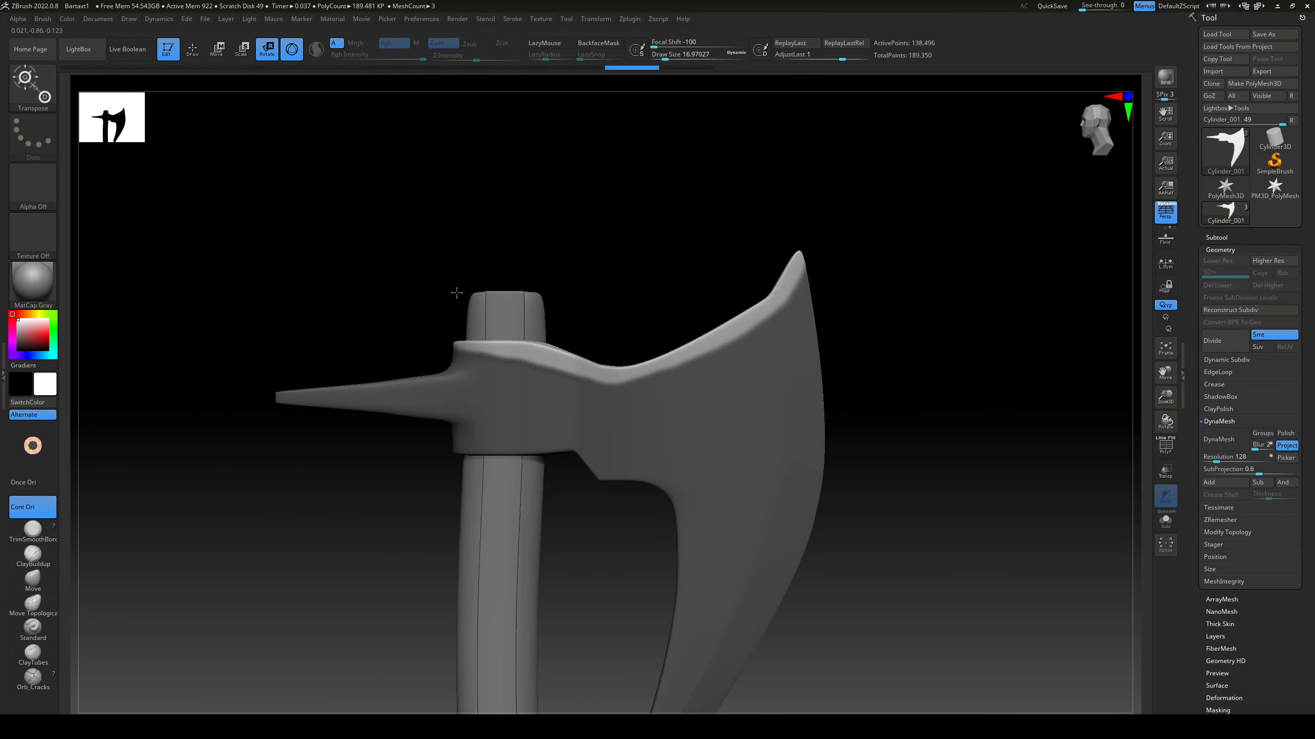
{"action": "left_click", "coordinate": [623, 280], "text": "ctrl"}
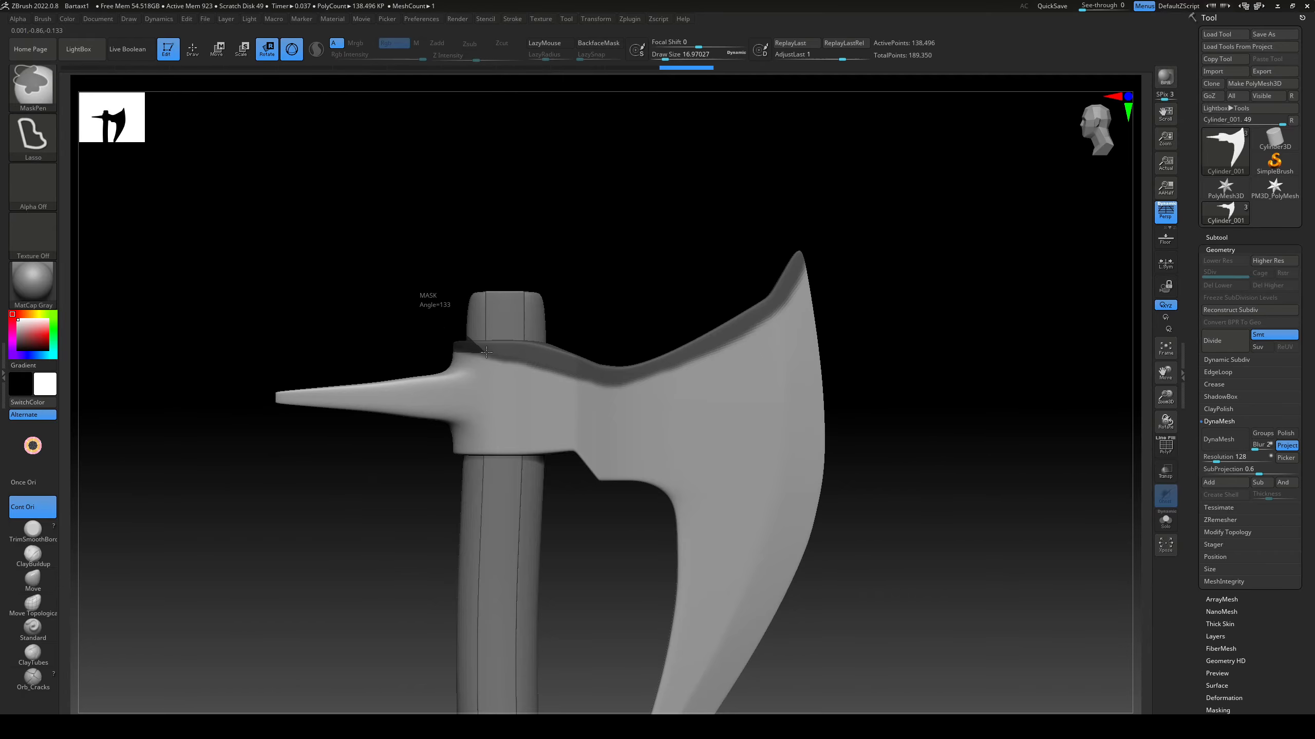
{"action": "left_click_drag", "start_coordinate": [487, 352], "coordinate": [498, 302]}
{"action": "mouse_move", "coordinate": [720, 304]}
{"action": "left_mouse_down"}
{"action": "mouse_move", "coordinate": [569, 332]}
{"action": "mouse_move", "coordinate": [514, 368]}
{"action": "left_mouse_up"}
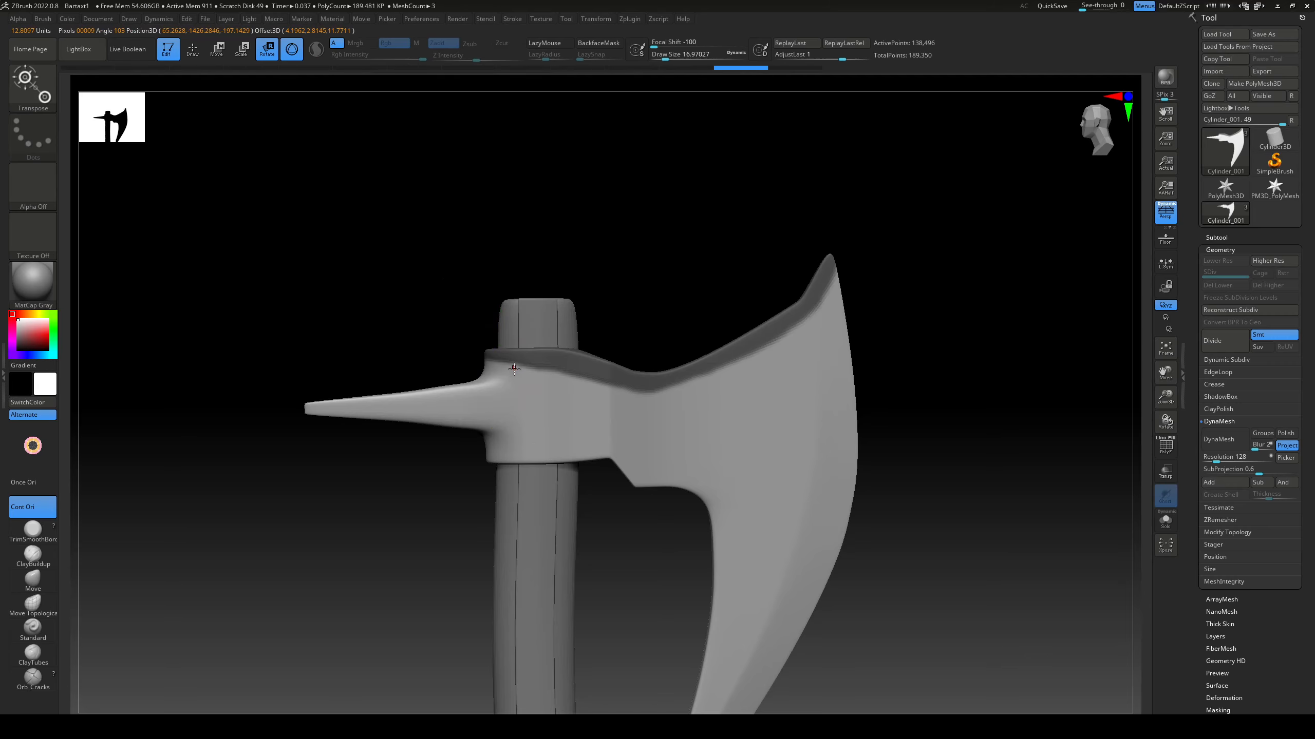
Step: Thin the masked strip along its lower boundary with the MaskPen freehand stroke at a draw size of about 7.5
{"action": "key", "text": "q"}
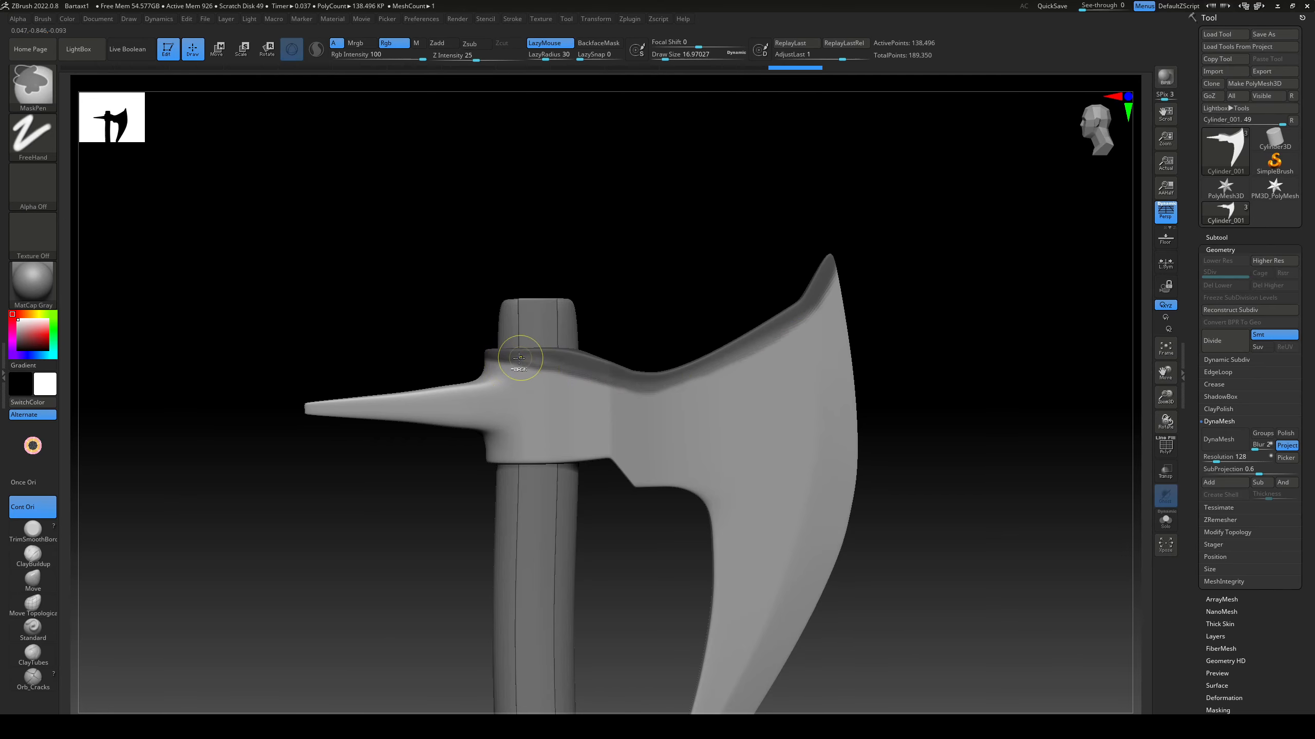
{"action": "key", "text": "ctrl"}
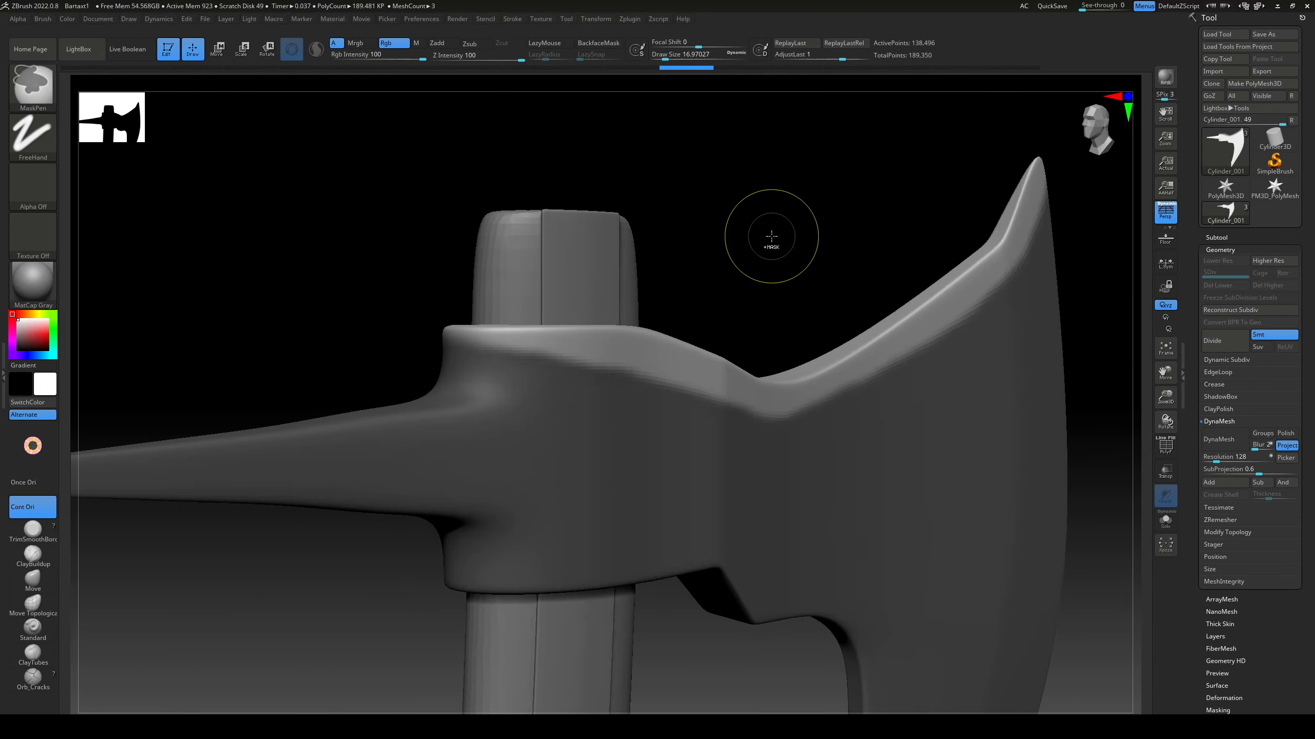
{"action": "right_click_drag", "start_coordinate": [769, 241], "coordinate": [791, 222], "text": "ctrl"}
{"action": "key", "text": "ctrl"}
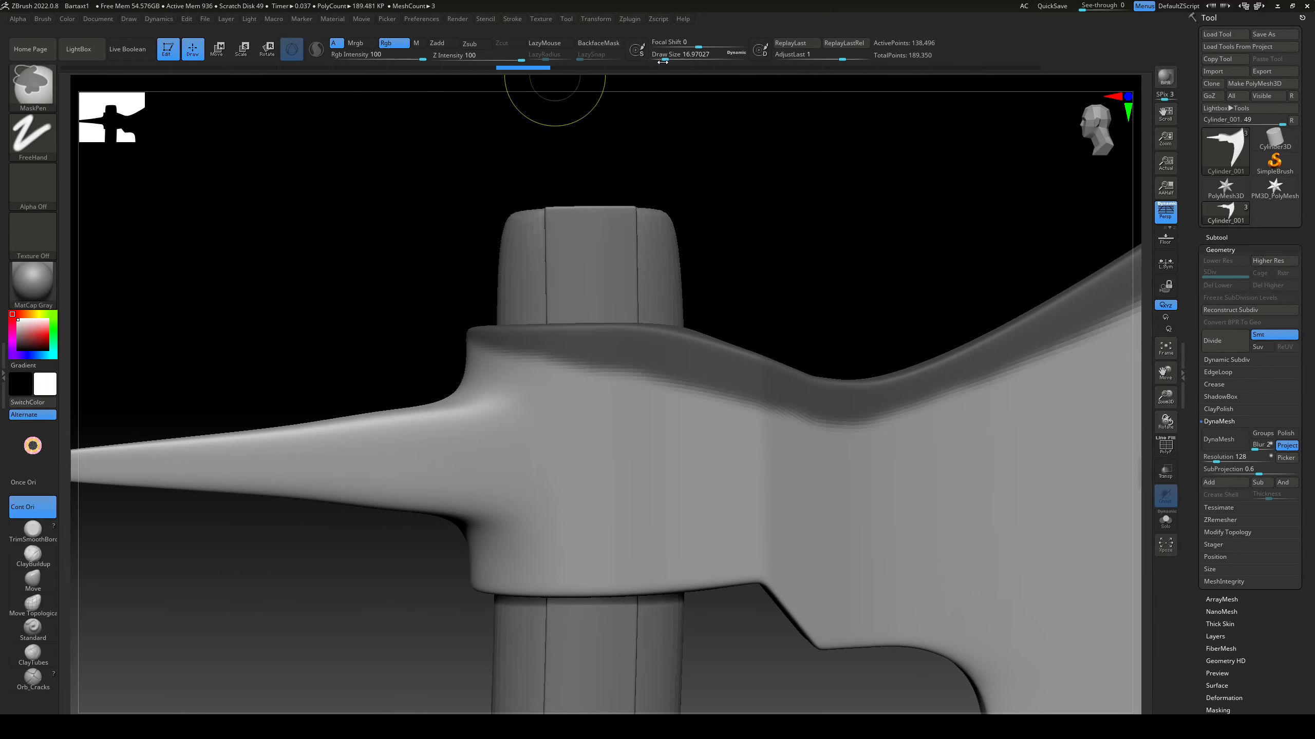
{"action": "left_click_drag", "start_coordinate": [535, 368], "coordinate": [896, 428]}
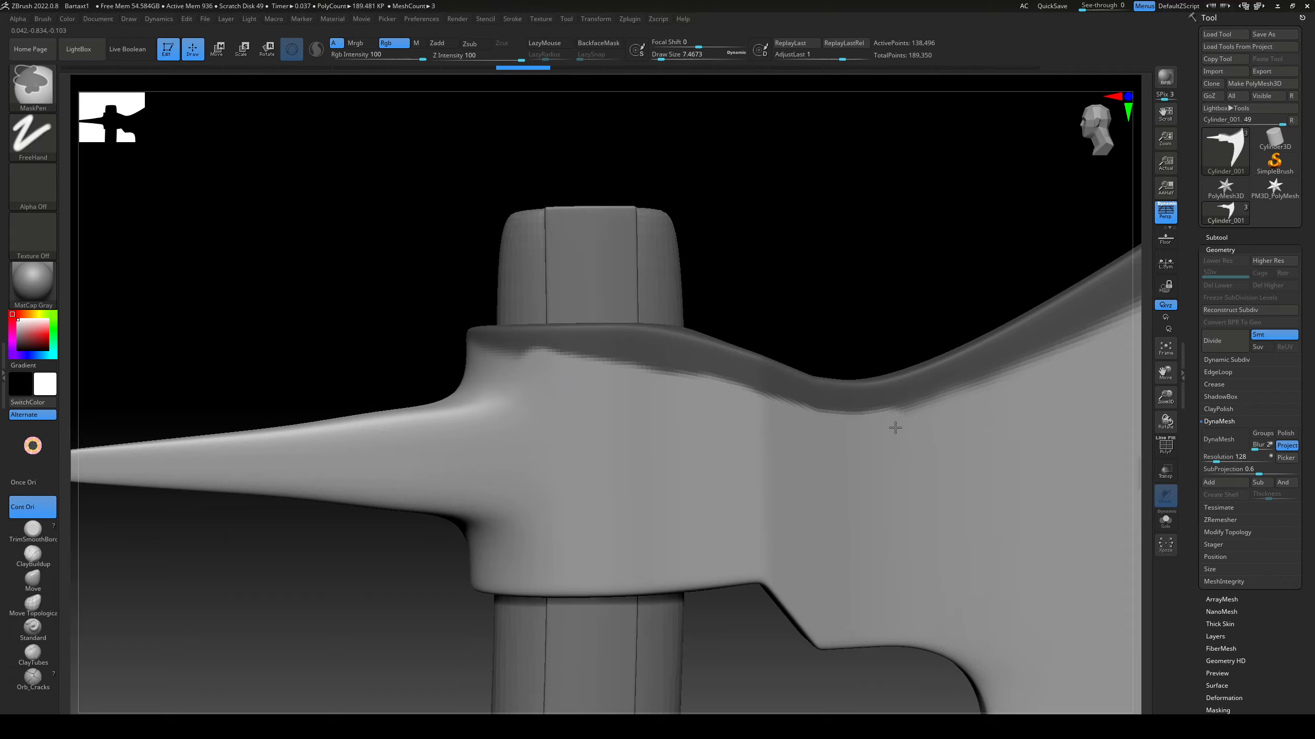
{"action": "key", "text": "ctrl+z"}
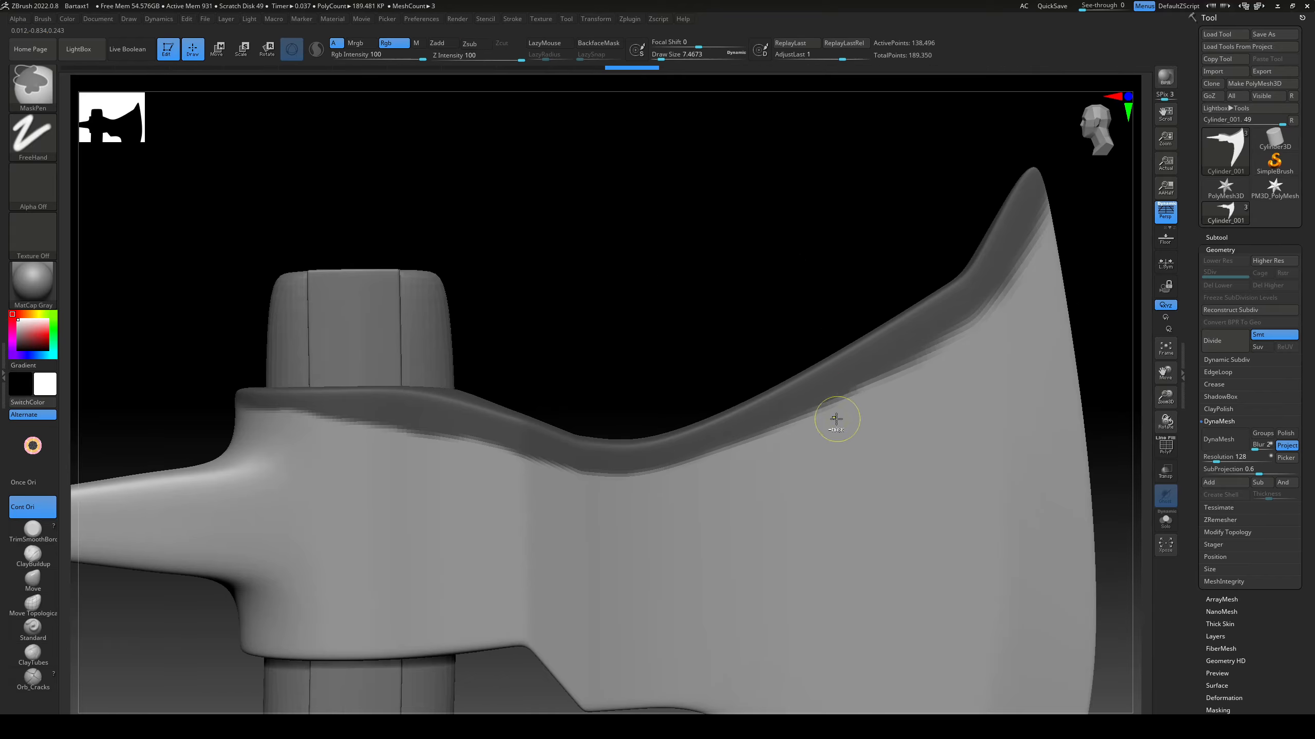
{"action": "key", "text": "ctrl+z"}
{"action": "left_click_drag", "start_coordinate": [806, 429], "coordinate": [536, 475]}
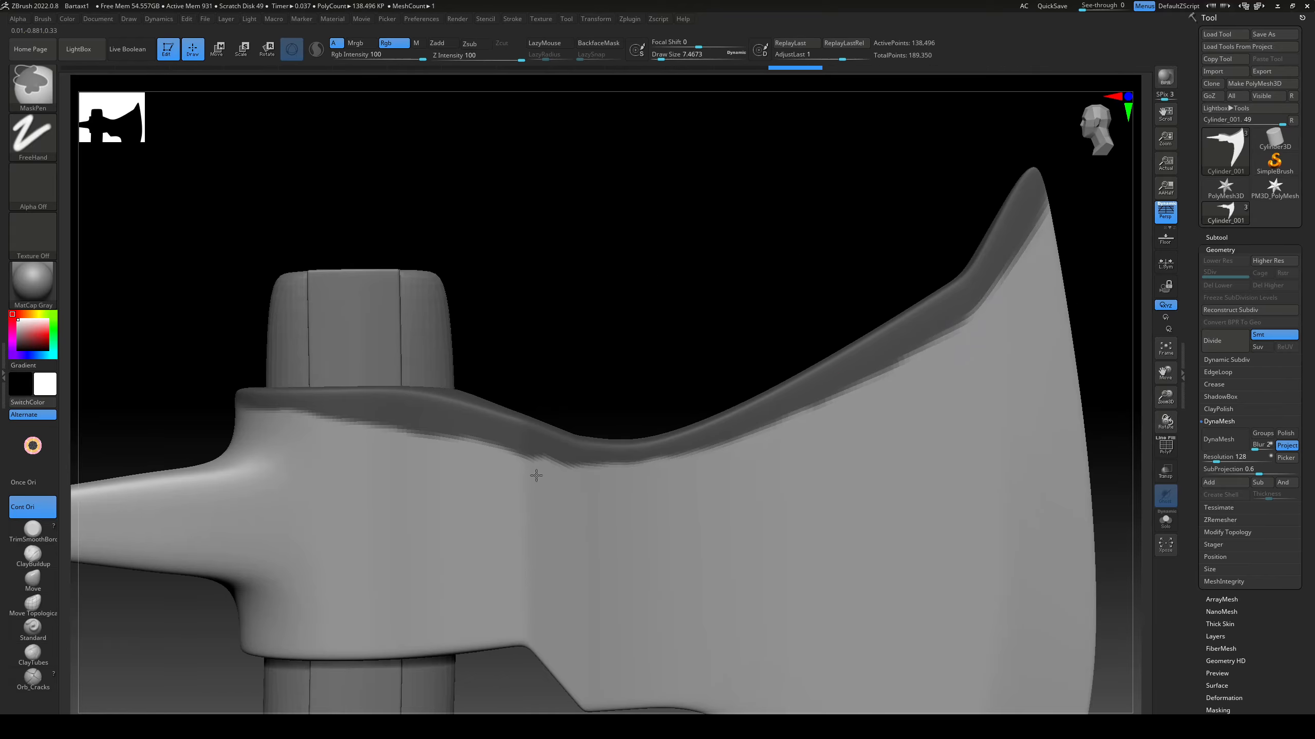
{"action": "left_click_drag", "start_coordinate": [322, 427], "coordinate": [590, 479], "text": "shift"}
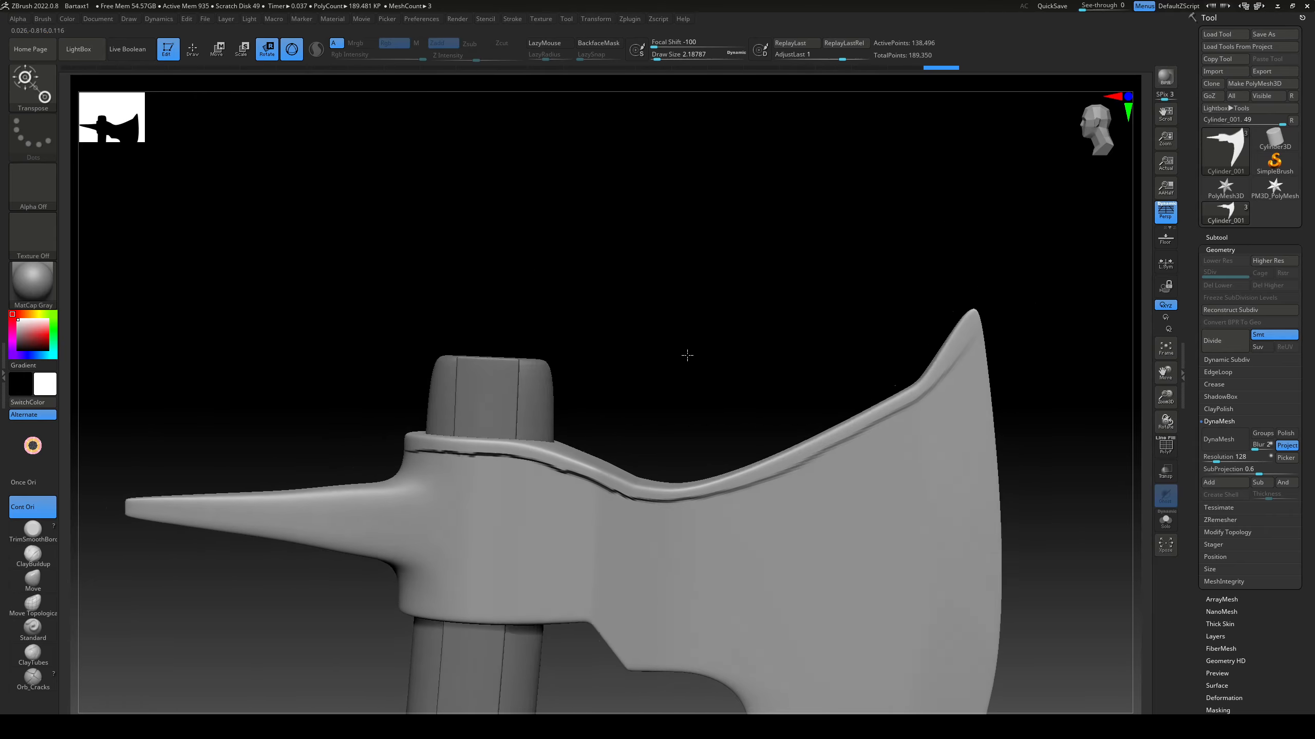
Step: Turn on DynaMesh for the axe head at resolution 552 and choose the TrimDynamic brush
{"action": "left_click", "coordinate": [1221, 444]}
{"action": "mouse_move", "coordinate": [1071, 418]}
{"action": "left_mouse_down", "text": "alt"}
{"action": "mouse_move", "coordinate": [1056, 429]}
{"action": "mouse_move", "coordinate": [954, 417]}
{"action": "mouse_move", "coordinate": [913, 444]}
{"action": "left_mouse_up", "text": "alt"}
{"action": "key", "text": "b"}
{"action": "left_click", "coordinate": [844, 392]}
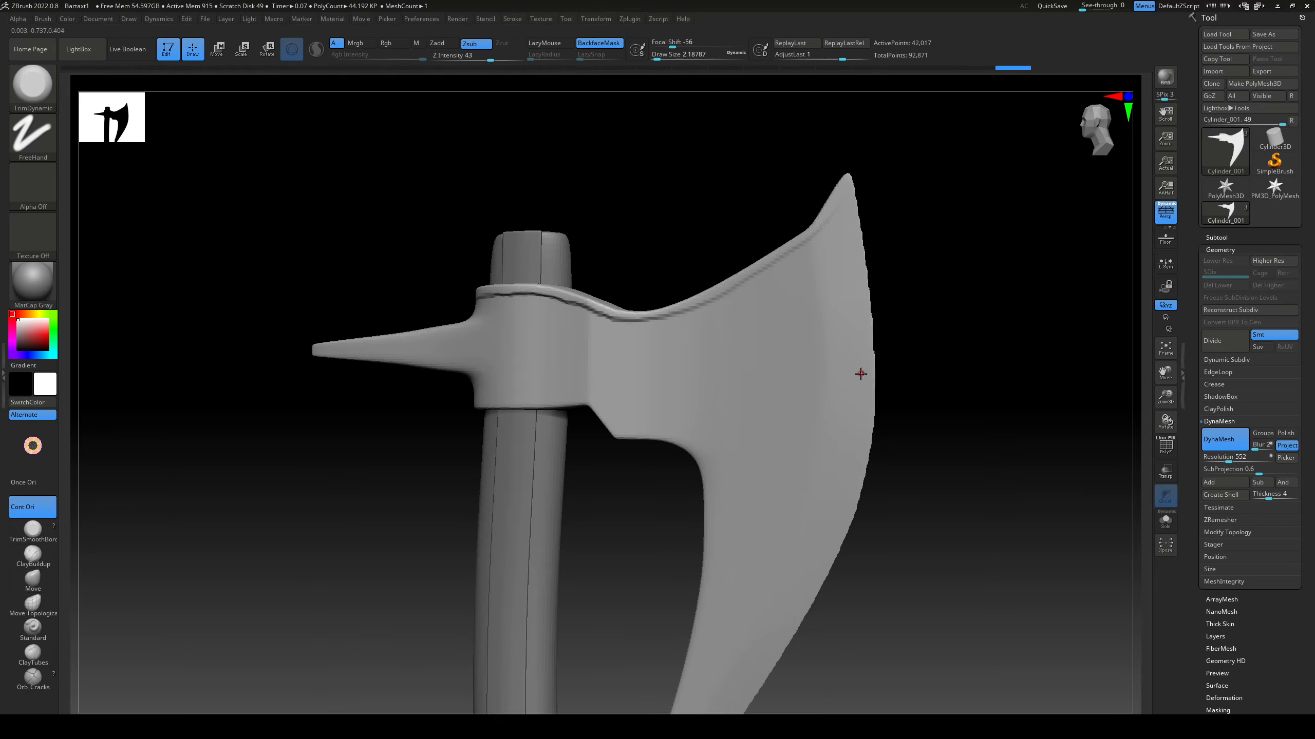
Step: Flatten the blade's cutting edge, lower tip and upper edge with TrimDynamic at a draw size of about 6.4
{"action": "key", "text": "s"}
{"action": "left_click", "coordinate": [861, 384]}
{"action": "left_click_drag", "start_coordinate": [846, 266], "coordinate": [848, 309]}
{"action": "left_click_drag", "start_coordinate": [747, 676], "coordinate": [734, 701]}
{"action": "right_click_drag", "start_coordinate": [739, 668], "coordinate": [758, 480]}
{"action": "right_click_drag", "start_coordinate": [787, 259], "coordinate": [753, 329], "text": "alt"}
{"action": "mouse_move", "coordinate": [761, 259]}
{"action": "left_mouse_down"}
{"action": "mouse_move", "coordinate": [772, 346]}
{"action": "mouse_move", "coordinate": [736, 393]}
{"action": "mouse_move", "coordinate": [668, 685]}
{"action": "left_mouse_up"}
{"action": "right_click_drag", "start_coordinate": [667, 673], "coordinate": [698, 487], "text": "alt"}
{"action": "right_click_drag", "start_coordinate": [895, 305], "coordinate": [898, 461], "text": "alt"}
{"action": "right_click_drag", "start_coordinate": [621, 282], "coordinate": [680, 311], "text": "alt"}
{"action": "right_click_drag", "start_coordinate": [680, 310], "coordinate": [843, 365]}
Step: Remesh the axe head with DynaMesh at resolution 1000 and again at resolution 1656
{"action": "left_click", "coordinate": [1216, 457]}
{"action": "type", "text": "1000"}
{"action": "key", "text": "Return"}
{"action": "left_click_drag", "start_coordinate": [849, 249], "coordinate": [875, 285], "text": "ctrl"}
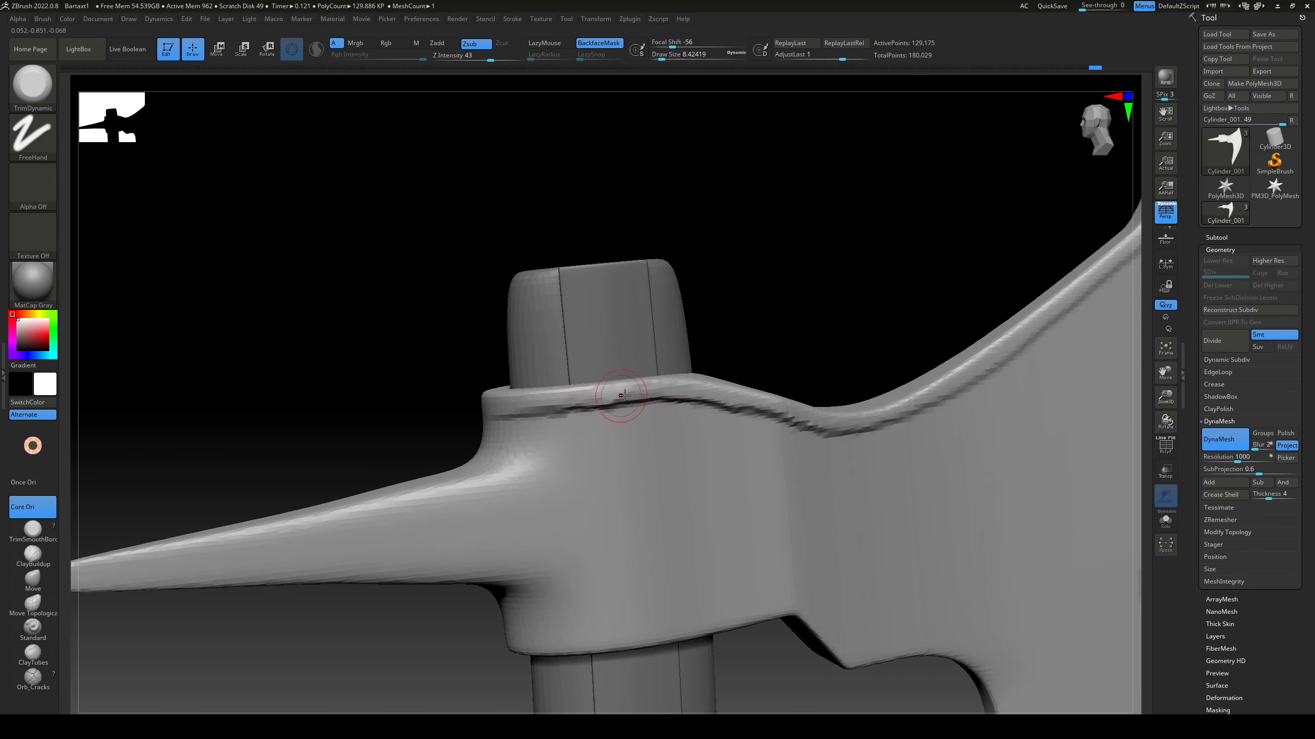
{"action": "left_click_drag", "start_coordinate": [1237, 459], "coordinate": [1246, 459]}
{"action": "left_click_drag", "start_coordinate": [849, 249], "coordinate": [874, 285], "text": "ctrl"}
Step: Trim the raised rim along the axe head's upper edge up to the blade's upper tip
{"action": "right_click_drag", "start_coordinate": [849, 249], "coordinate": [685, 396]}
{"action": "mouse_move", "coordinate": [794, 466]}
{"action": "right_mouse_down"}
{"action": "mouse_move", "coordinate": [628, 385]}
{"action": "mouse_move", "coordinate": [742, 347]}
{"action": "mouse_move", "coordinate": [723, 493]}
{"action": "right_mouse_up"}
{"action": "right_click_drag", "start_coordinate": [812, 490], "coordinate": [848, 393]}
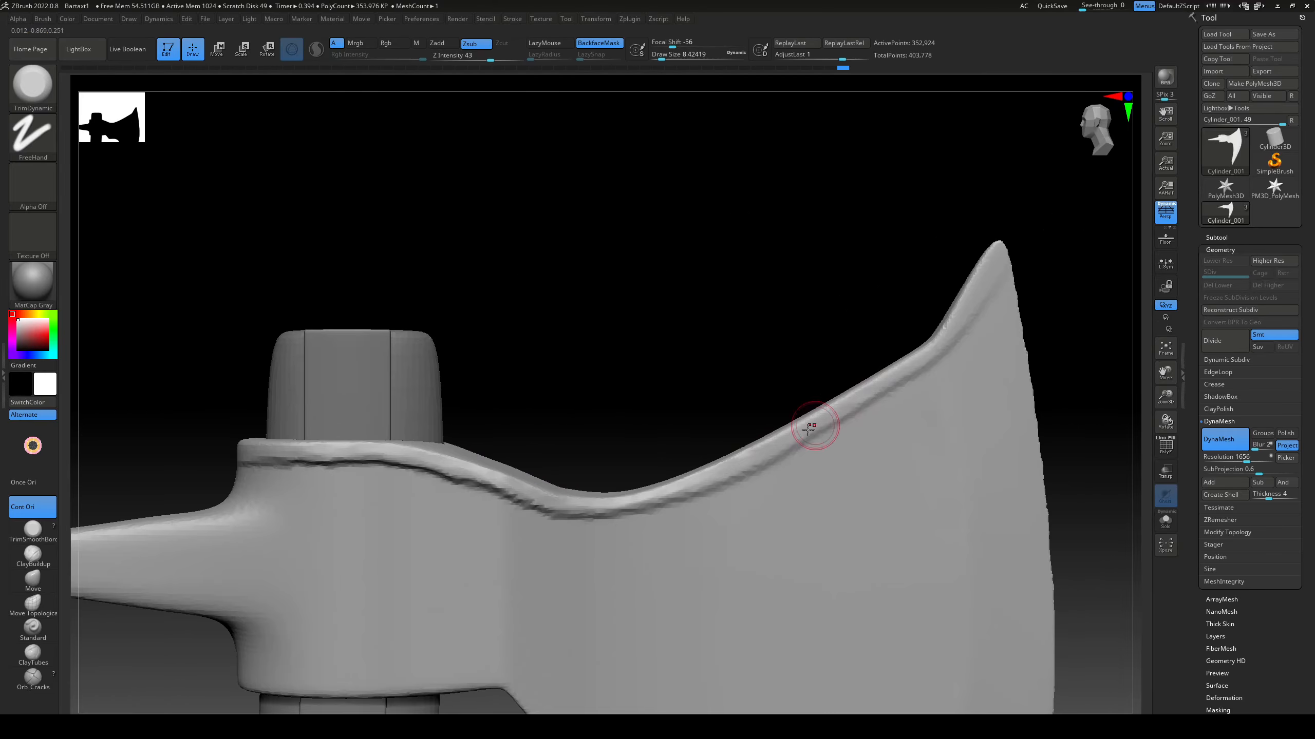
{"action": "right_click_drag", "start_coordinate": [994, 255], "coordinate": [680, 388]}
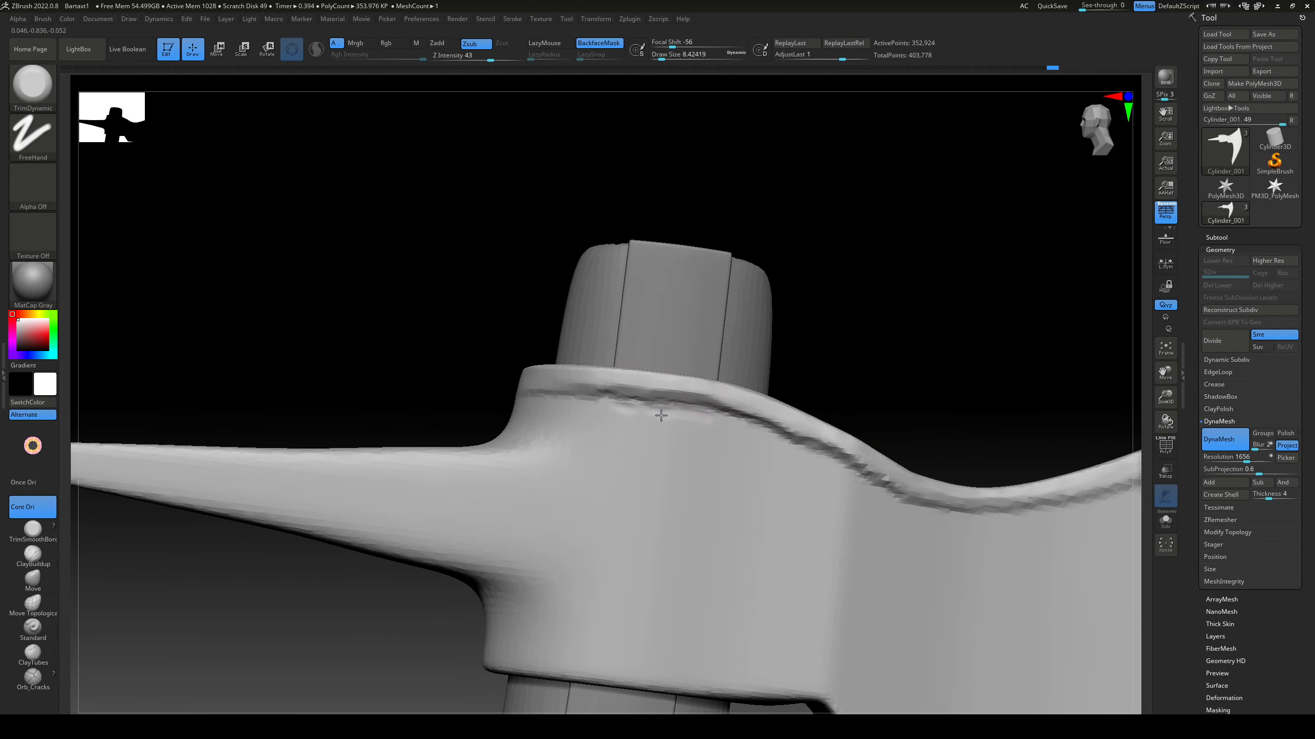
Step: Flatten the jagged underside of the raised rim from the handle socket to the dip with TrimDynamic
{"action": "left_click_drag", "start_coordinate": [661, 416], "coordinate": [711, 430]}
{"action": "right_click_drag", "start_coordinate": [712, 429], "coordinate": [724, 410]}
{"action": "left_click_drag", "start_coordinate": [743, 423], "coordinate": [825, 449]}
{"action": "right_click_drag", "start_coordinate": [825, 449], "coordinate": [852, 480]}
{"action": "left_click_drag", "start_coordinate": [773, 444], "coordinate": [714, 431]}
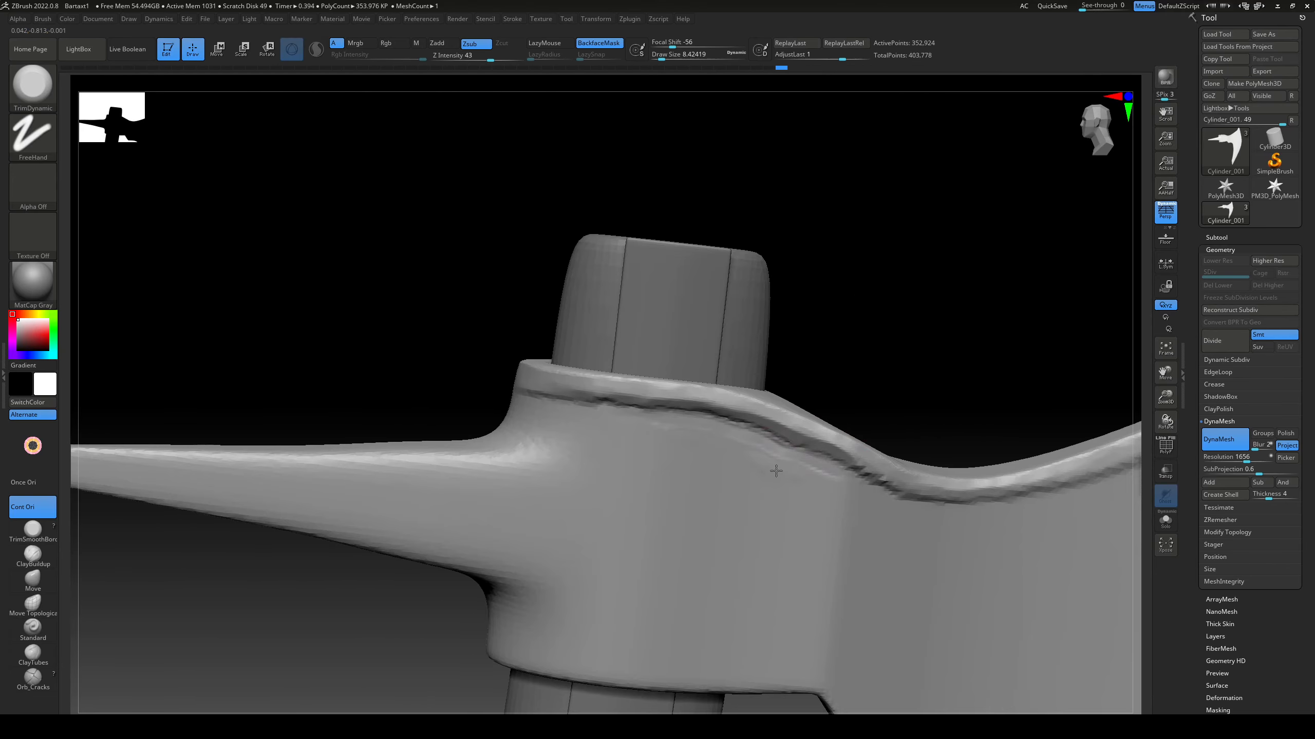
{"action": "right_click_drag", "start_coordinate": [807, 467], "coordinate": [766, 478]}
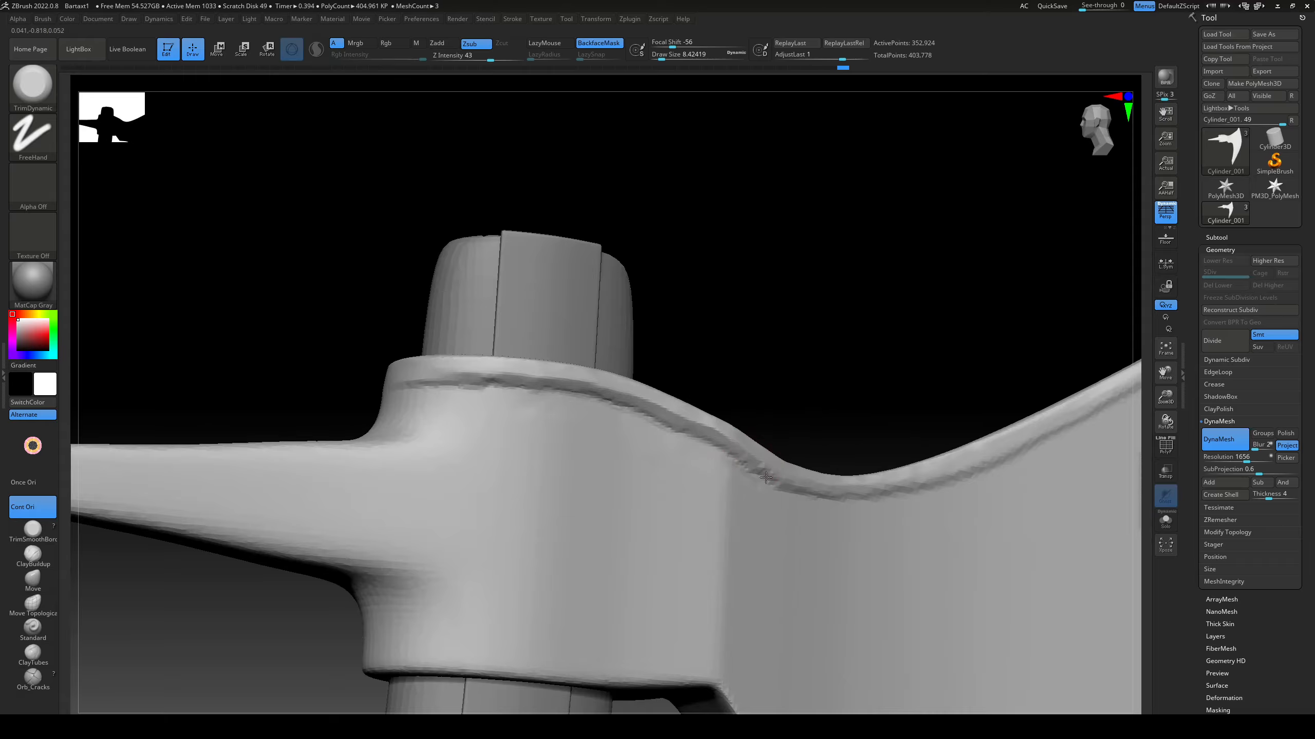
{"action": "left_click_drag", "start_coordinate": [715, 462], "coordinate": [760, 483]}
{"action": "mouse_move", "coordinate": [760, 483]}
{"action": "right_mouse_down"}
{"action": "mouse_move", "coordinate": [736, 484]}
{"action": "mouse_move", "coordinate": [812, 382]}
{"action": "mouse_move", "coordinate": [845, 490]}
{"action": "mouse_move", "coordinate": [898, 323]}
{"action": "right_mouse_up"}
Step: Remesh the axe head with DynaMesh at resolution 2480 and trim the rim near the blade's upper tip
{"action": "left_click_drag", "start_coordinate": [1246, 459], "coordinate": [1255, 459]}
{"action": "left_click_drag", "start_coordinate": [1053, 390], "coordinate": [1025, 365], "text": "ctrl"}
{"action": "right_click_drag", "start_coordinate": [849, 290], "coordinate": [777, 414], "text": "ctrl"}
{"action": "right_click_drag", "start_coordinate": [776, 414], "coordinate": [799, 492]}
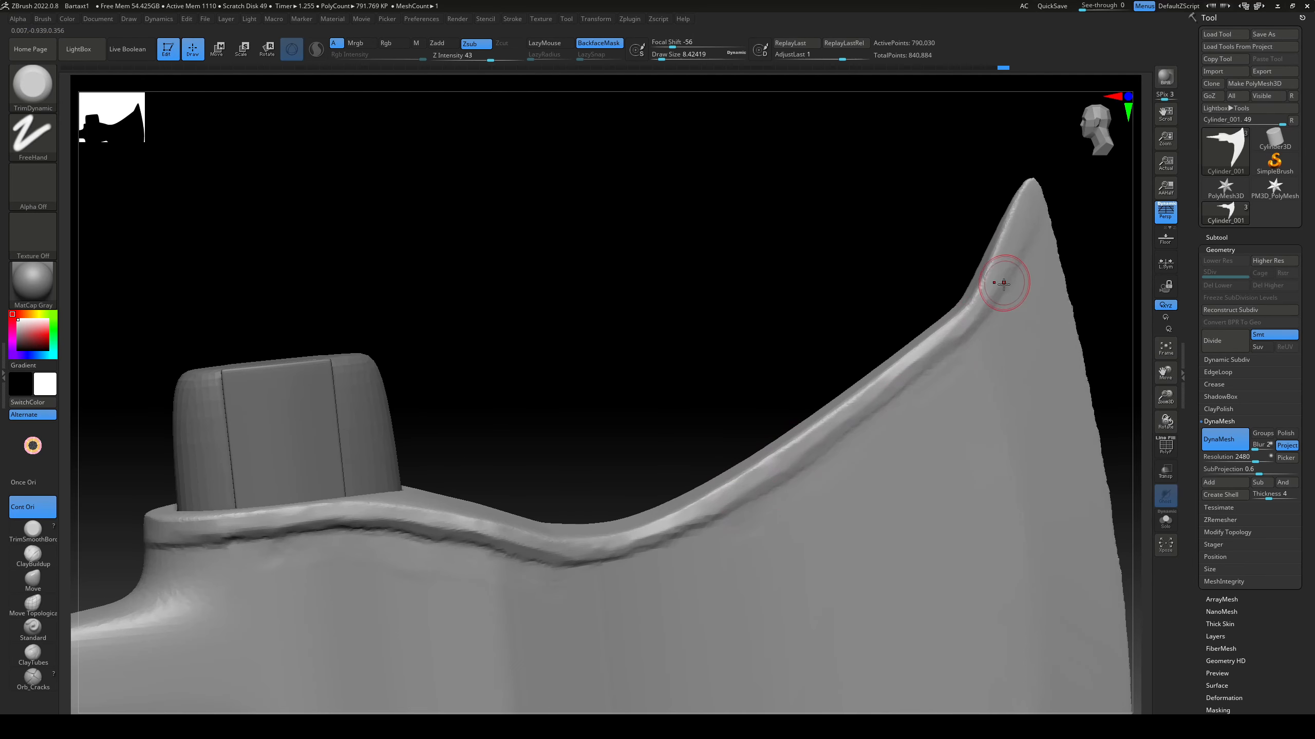
{"action": "left_click_drag", "start_coordinate": [1003, 284], "coordinate": [1008, 275]}
{"action": "mouse_move", "coordinate": [1048, 305]}
{"action": "right_mouse_down"}
{"action": "mouse_move", "coordinate": [1071, 291]}
{"action": "mouse_move", "coordinate": [1056, 233]}
{"action": "right_mouse_up"}
Step: Reshape the blade's upper tip with the Move brush at a draw size of about 15.6
{"action": "left_click", "coordinate": [32, 580]}
{"action": "left_click_drag", "start_coordinate": [853, 364], "coordinate": [849, 360]}
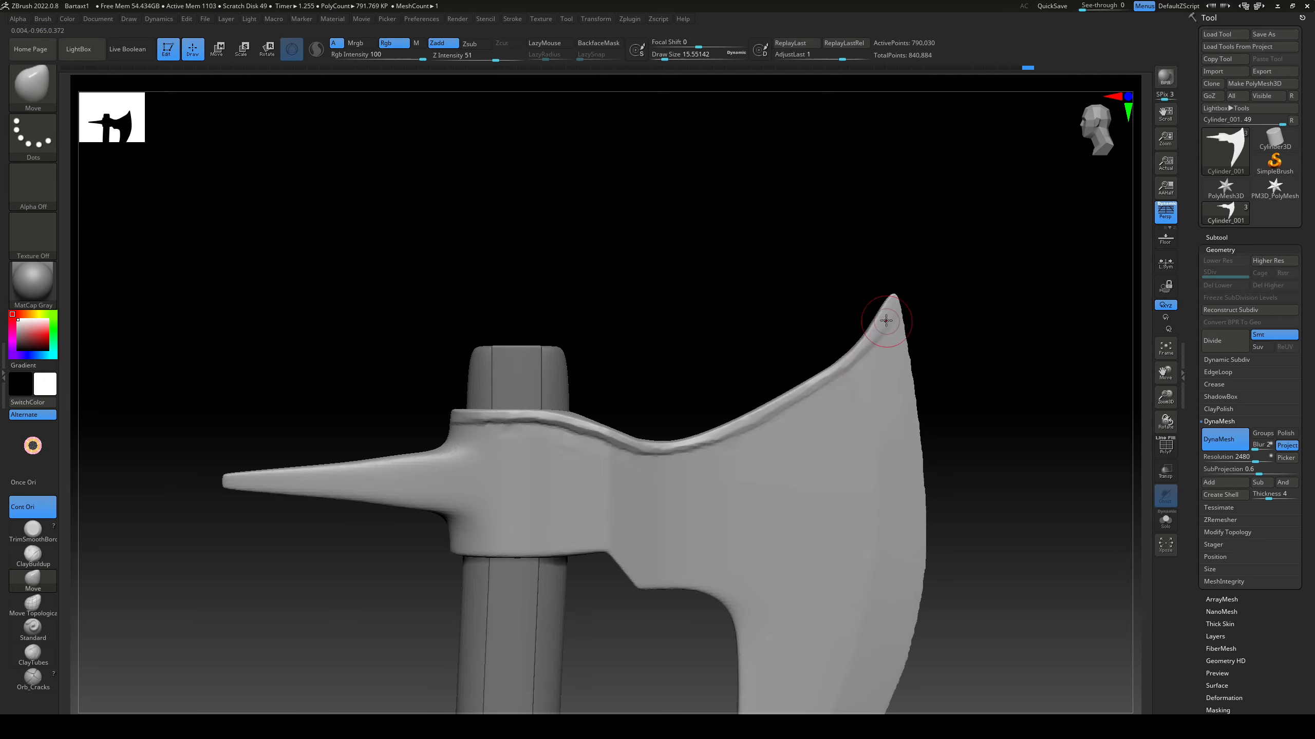
{"action": "left_click_drag", "start_coordinate": [882, 317], "coordinate": [885, 311]}
{"action": "right_click_drag", "start_coordinate": [977, 285], "coordinate": [954, 317], "text": "ctrl"}
Step: Carve a continuous groove beneath the raised rim with DamStandard at a draw size of about 5 and LazyRadius 61
{"action": "key", "text": "b"}
{"action": "key", "text": "d"}
{"action": "key", "text": "s"}
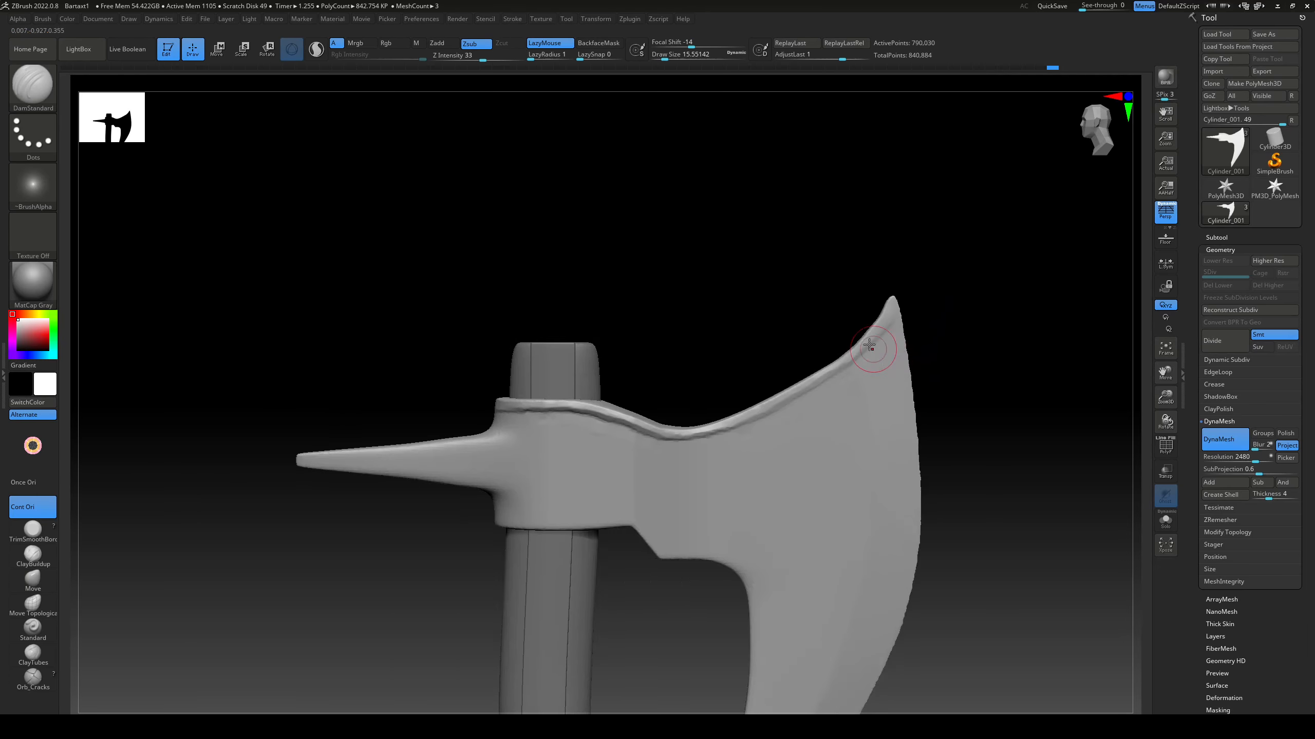
{"action": "right_click_drag", "start_coordinate": [713, 332], "coordinate": [776, 406], "text": "alt"}
{"action": "mouse_move", "coordinate": [777, 406]}
{"action": "right_mouse_down", "text": "ctrl"}
{"action": "mouse_move", "coordinate": [777, 376]}
{"action": "mouse_move", "coordinate": [761, 440]}
{"action": "right_mouse_up", "text": "ctrl"}
{"action": "key", "text": "s"}
{"action": "left_click_drag", "start_coordinate": [699, 490], "coordinate": [651, 488]}
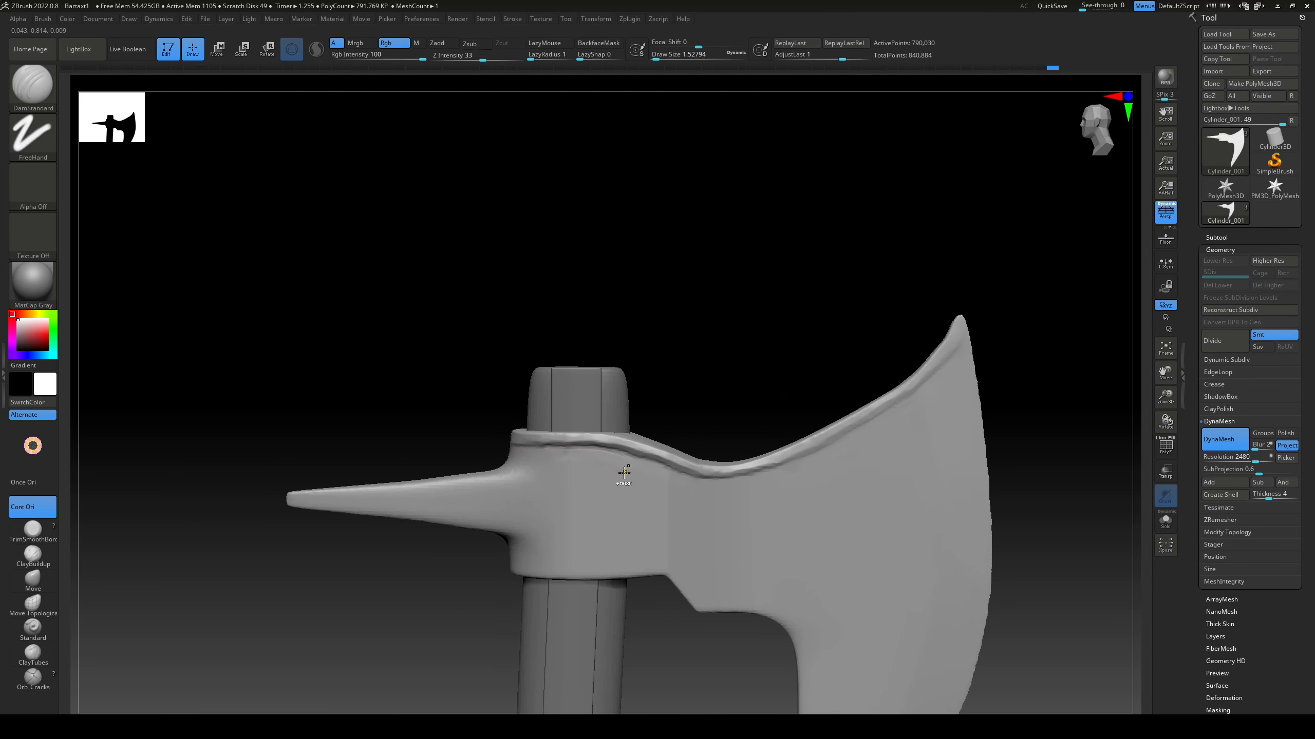
{"action": "left_click", "coordinate": [552, 57]}
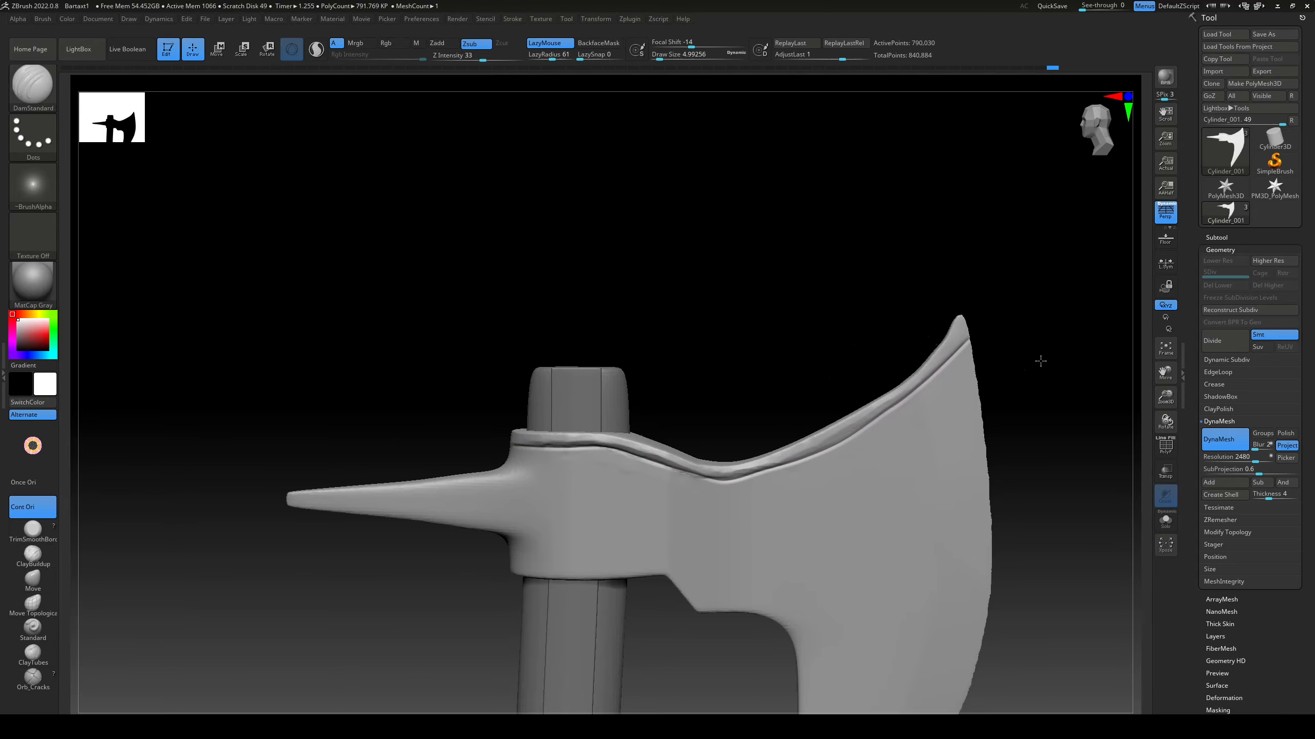
{"action": "left_click_drag", "start_coordinate": [1040, 361], "coordinate": [793, 388]}
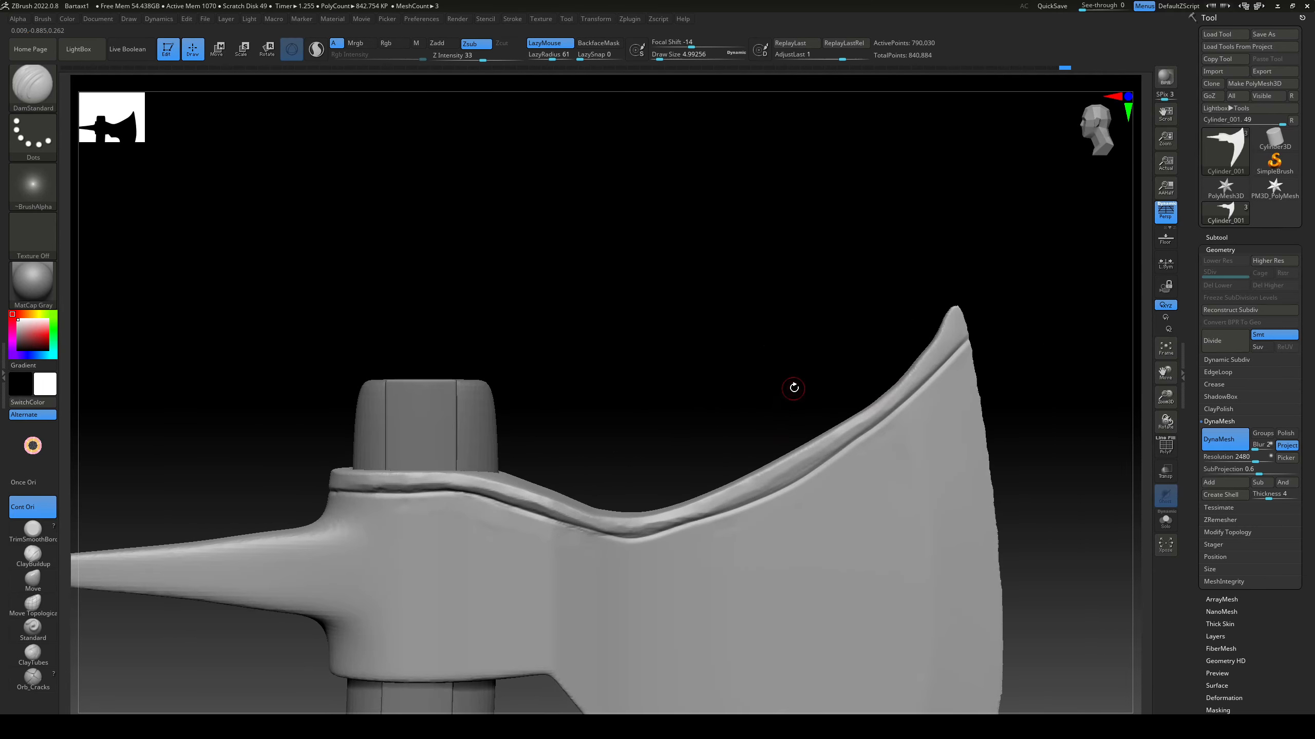
Step: Flatten the blade surface directly below the rim's groove on the opposite side with TrimDynamic
{"action": "key", "text": "b"}
{"action": "key", "text": "m"}
{"action": "key", "text": "v"}
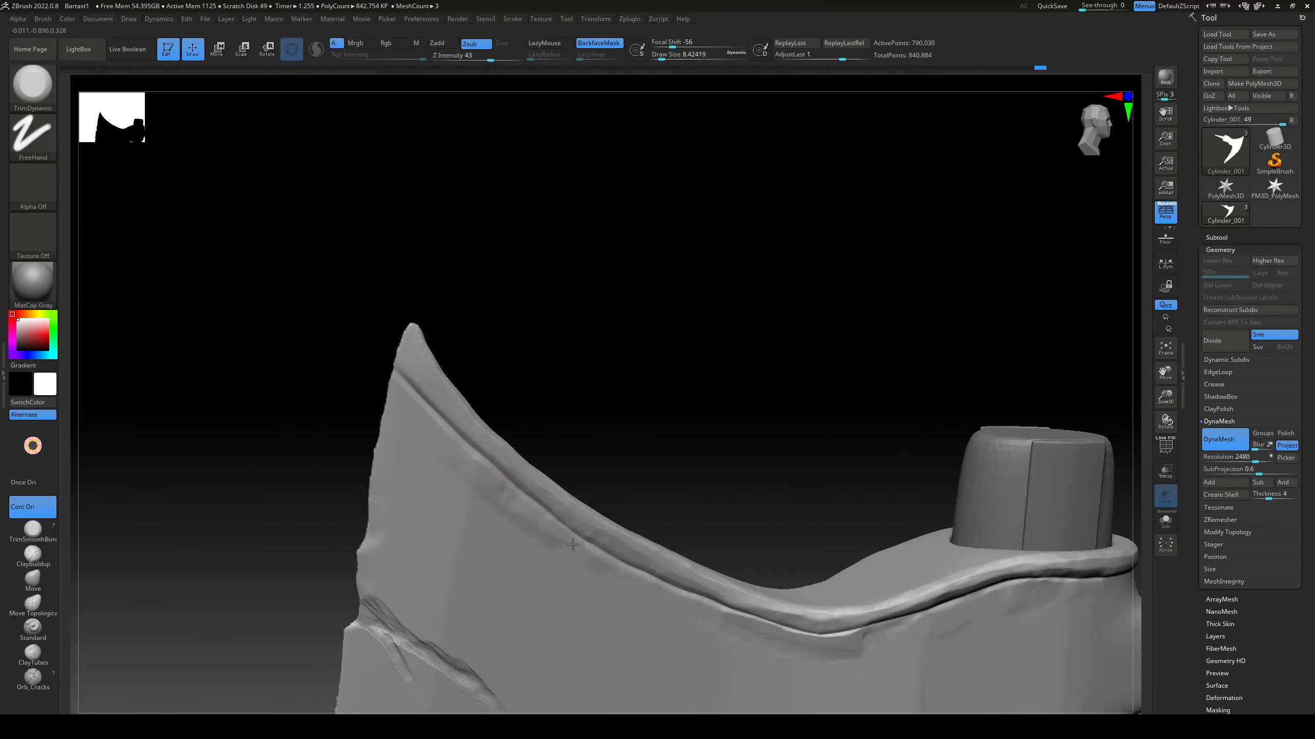
{"action": "left_click_drag", "start_coordinate": [499, 508], "coordinate": [460, 459], "text": "shift"}
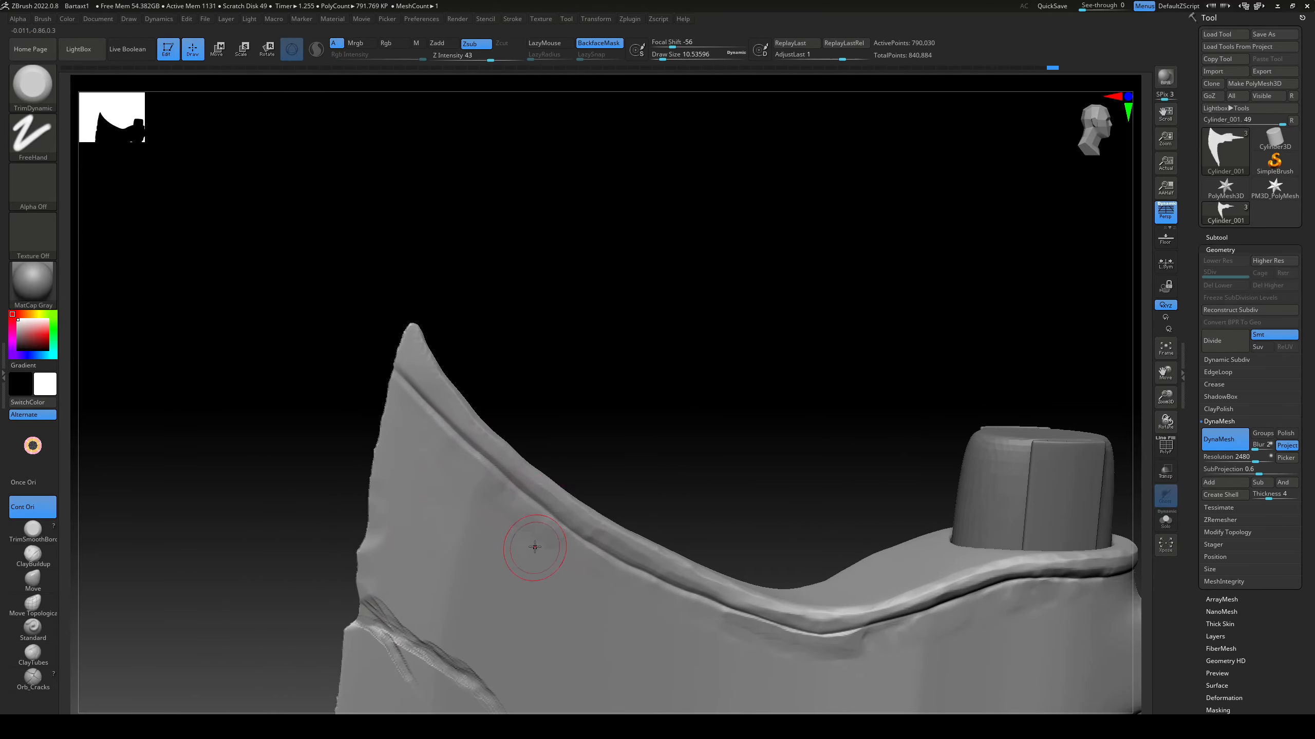
{"action": "left_click_drag", "start_coordinate": [534, 547], "coordinate": [816, 657], "text": "shift"}
{"action": "right_click_drag", "start_coordinate": [816, 657], "coordinate": [704, 497], "text": "alt"}
{"action": "left_click_drag", "start_coordinate": [705, 501], "coordinate": [639, 485]}
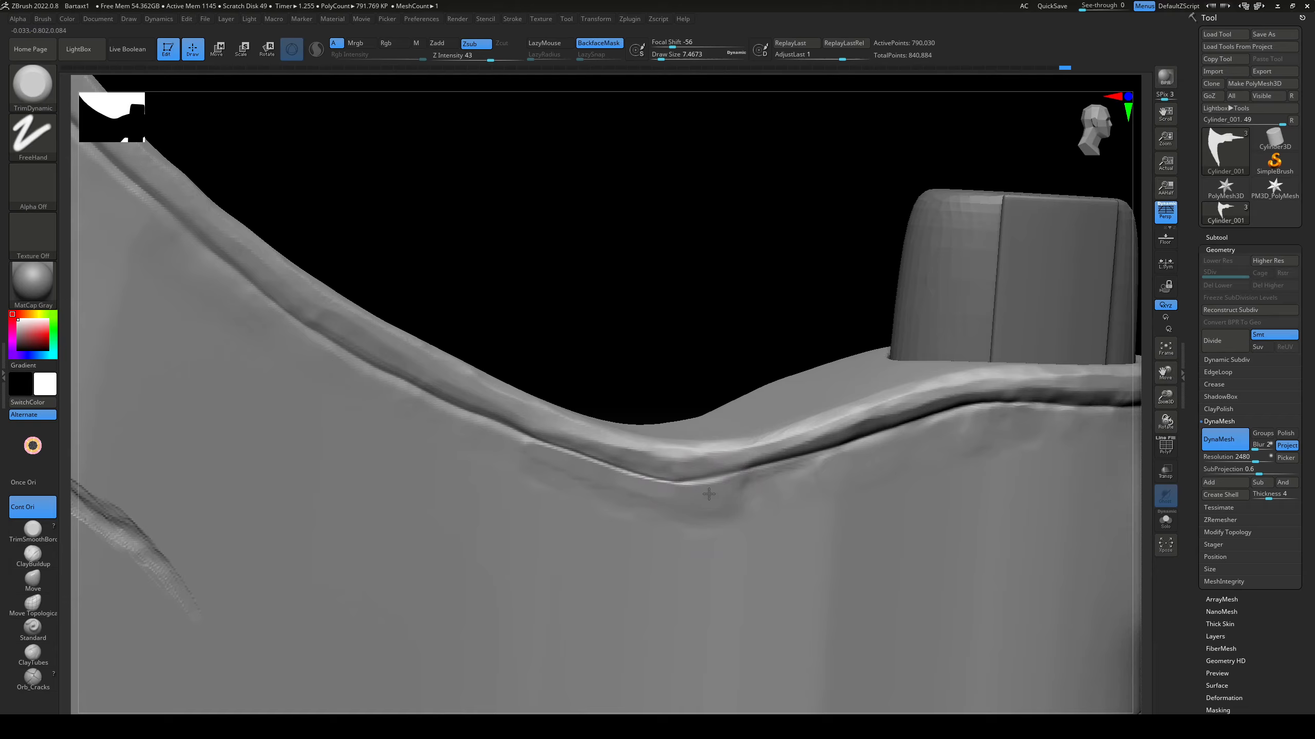
Step: Build up the surface below the rim's dip with ClayBuildup and trim it flat
{"action": "left_click", "coordinate": [32, 556]}
{"action": "mouse_move", "coordinate": [618, 486]}
{"action": "left_mouse_down"}
{"action": "mouse_move", "coordinate": [767, 492]}
{"action": "mouse_move", "coordinate": [691, 516]}
{"action": "left_mouse_up"}
{"action": "left_click", "coordinate": [32, 531]}
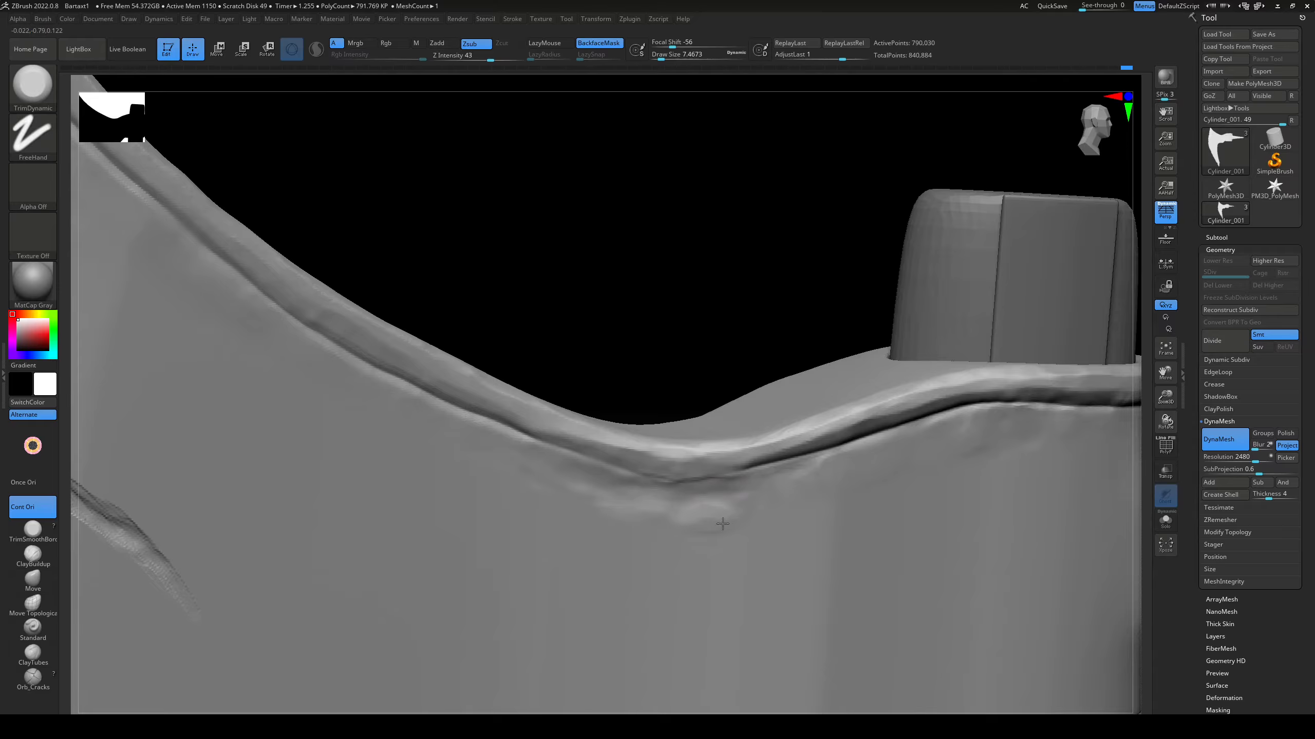
{"action": "mouse_move", "coordinate": [765, 331]}
{"action": "left_mouse_down", "text": "alt"}
{"action": "mouse_move", "coordinate": [663, 281]}
{"action": "mouse_move", "coordinate": [795, 396]}
{"action": "left_mouse_up", "text": "alt"}
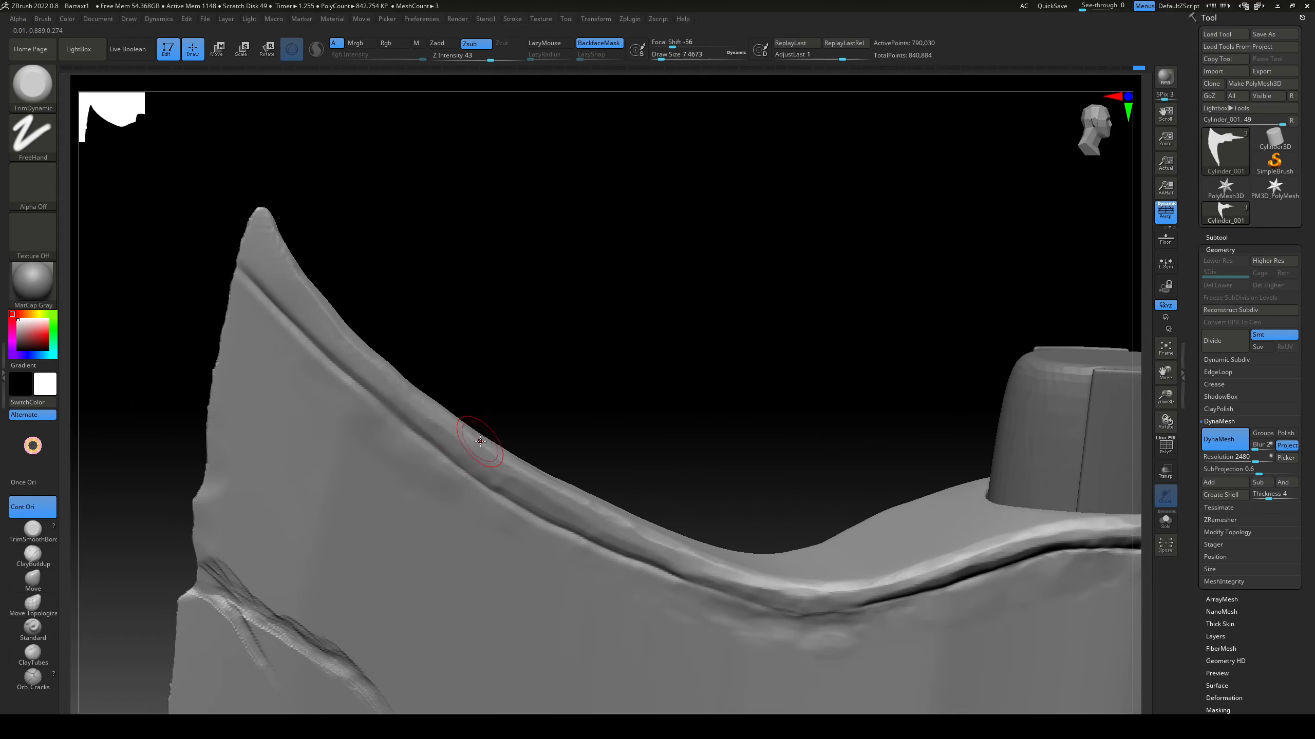
Step: Recut the rim's groove between the blade tip and the dip with DamStandard and flatten its border with TrimDynamic
{"action": "key", "text": "b"}
{"action": "key", "text": "d"}
{"action": "key", "text": "s"}
{"action": "mouse_move", "coordinate": [438, 446]}
{"action": "left_mouse_down"}
{"action": "mouse_move", "coordinate": [673, 549]}
{"action": "mouse_move", "coordinate": [803, 393]}
{"action": "mouse_move", "coordinate": [766, 492]}
{"action": "mouse_move", "coordinate": [623, 427]}
{"action": "left_mouse_up"}
{"action": "key", "text": "b"}
{"action": "key", "text": "t"}
{"action": "key", "text": "d"}
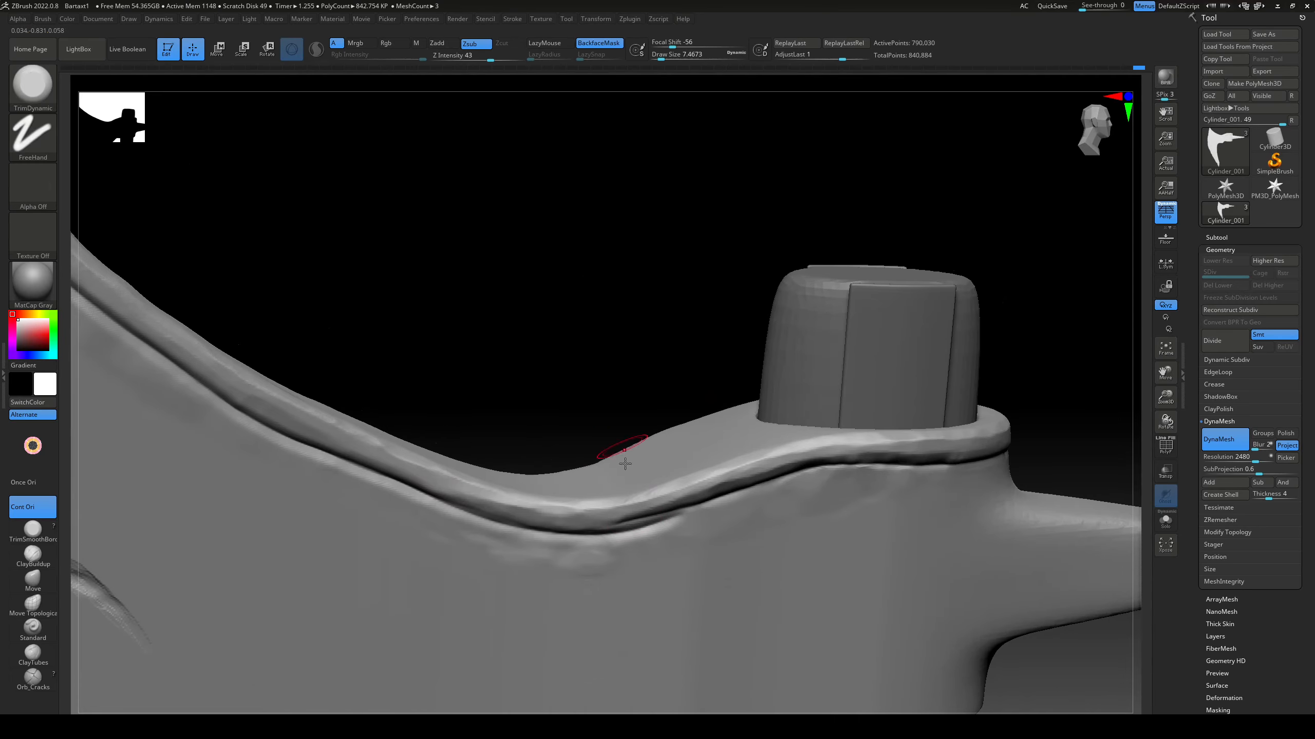
{"action": "left_click_drag", "start_coordinate": [650, 500], "coordinate": [678, 528], "text": "alt"}
Step: Sharpen the groove toward the handle socket with DamStandard and even out the surface beneath it with TrimDynamic
{"action": "key", "text": "b"}
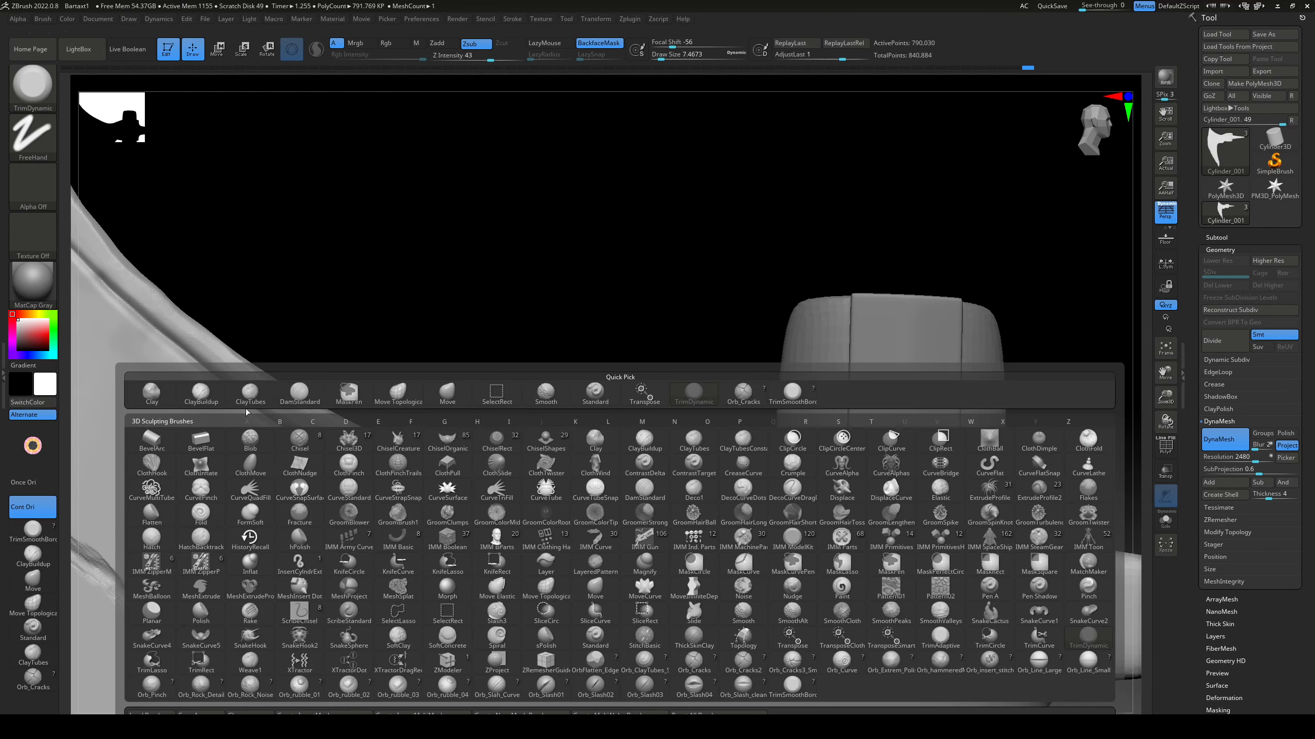
{"action": "key", "text": "d"}
{"action": "key", "text": "s"}
{"action": "key", "text": "b"}
{"action": "key", "text": "t"}
{"action": "key", "text": "d"}
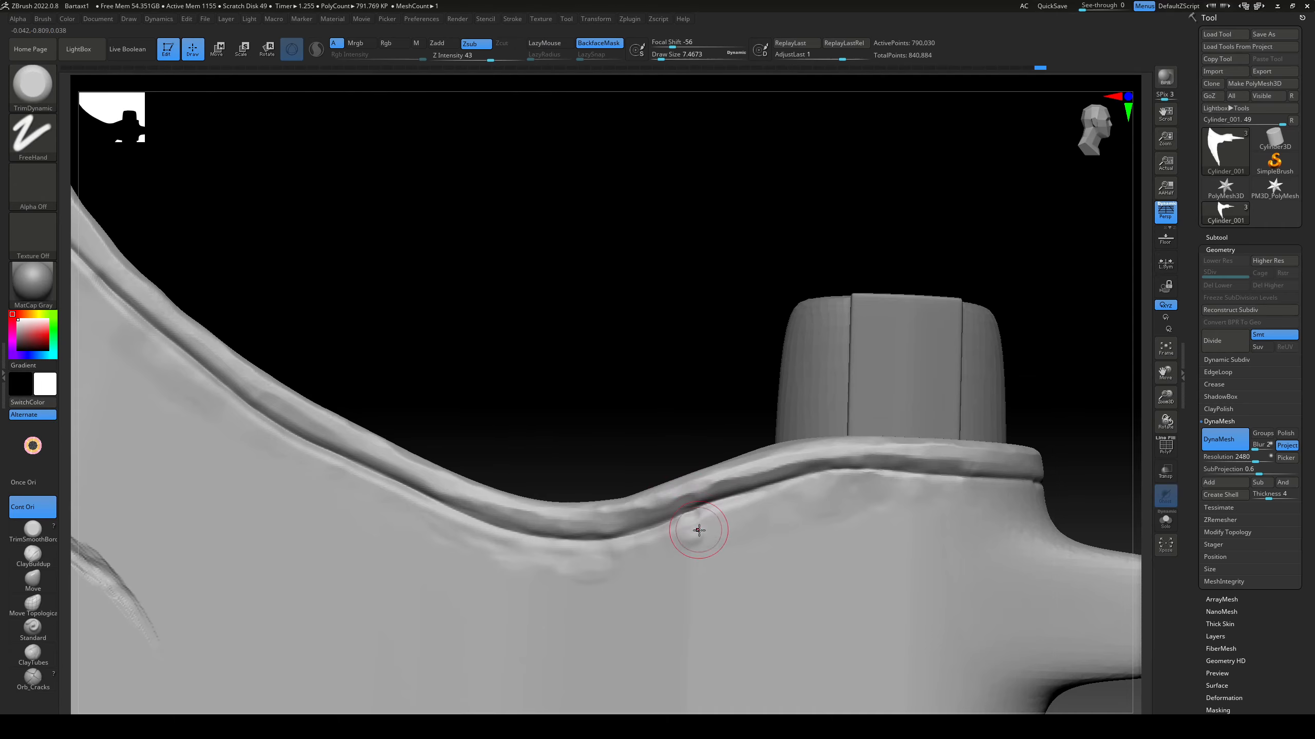
{"action": "mouse_move", "coordinate": [642, 404]}
{"action": "left_mouse_down"}
{"action": "mouse_move", "coordinate": [746, 417]}
{"action": "mouse_move", "coordinate": [668, 422]}
{"action": "left_mouse_up"}
{"action": "left_click_drag", "start_coordinate": [601, 568], "coordinate": [565, 572]}
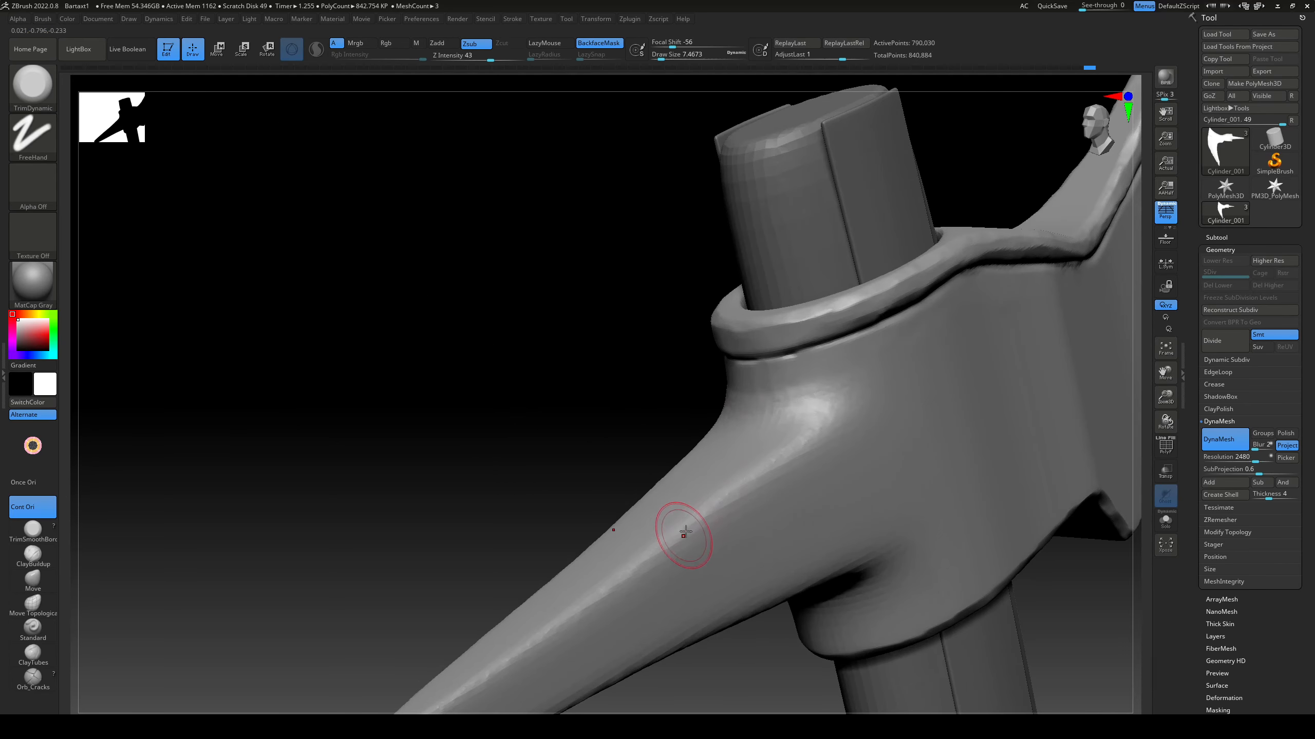
{"action": "left_click_drag", "start_coordinate": [621, 415], "coordinate": [595, 394]}
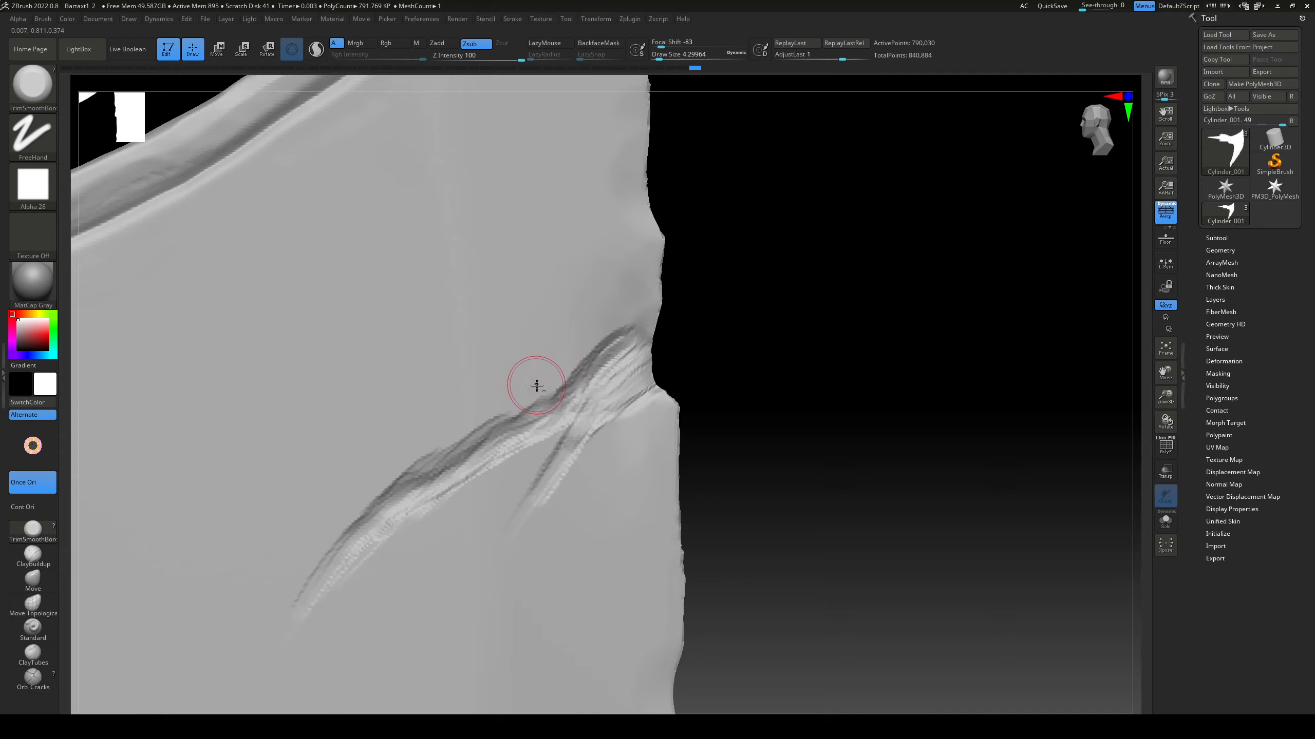
Step: Build up the upper crack on the blade's cutting edge with ClayBuildup and chisel its walls and side branch with TrimSmoothBorder
{"action": "left_click_drag", "start_coordinate": [536, 385], "coordinate": [590, 340]}
{"action": "right_click_drag", "start_coordinate": [581, 329], "coordinate": [576, 317]}
{"action": "left_click_drag", "start_coordinate": [612, 319], "coordinate": [626, 322]}
{"action": "right_click_drag", "start_coordinate": [626, 322], "coordinate": [632, 336]}
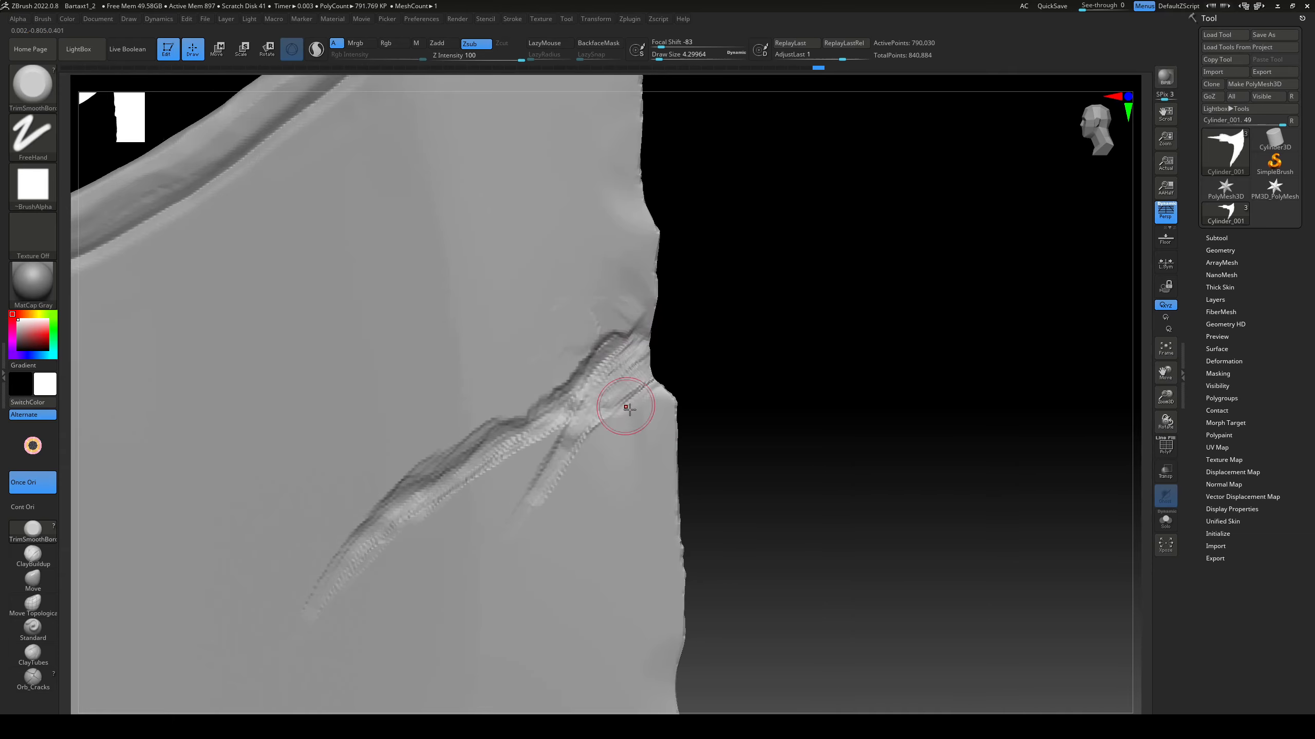
{"action": "left_click_drag", "start_coordinate": [625, 408], "coordinate": [635, 409]}
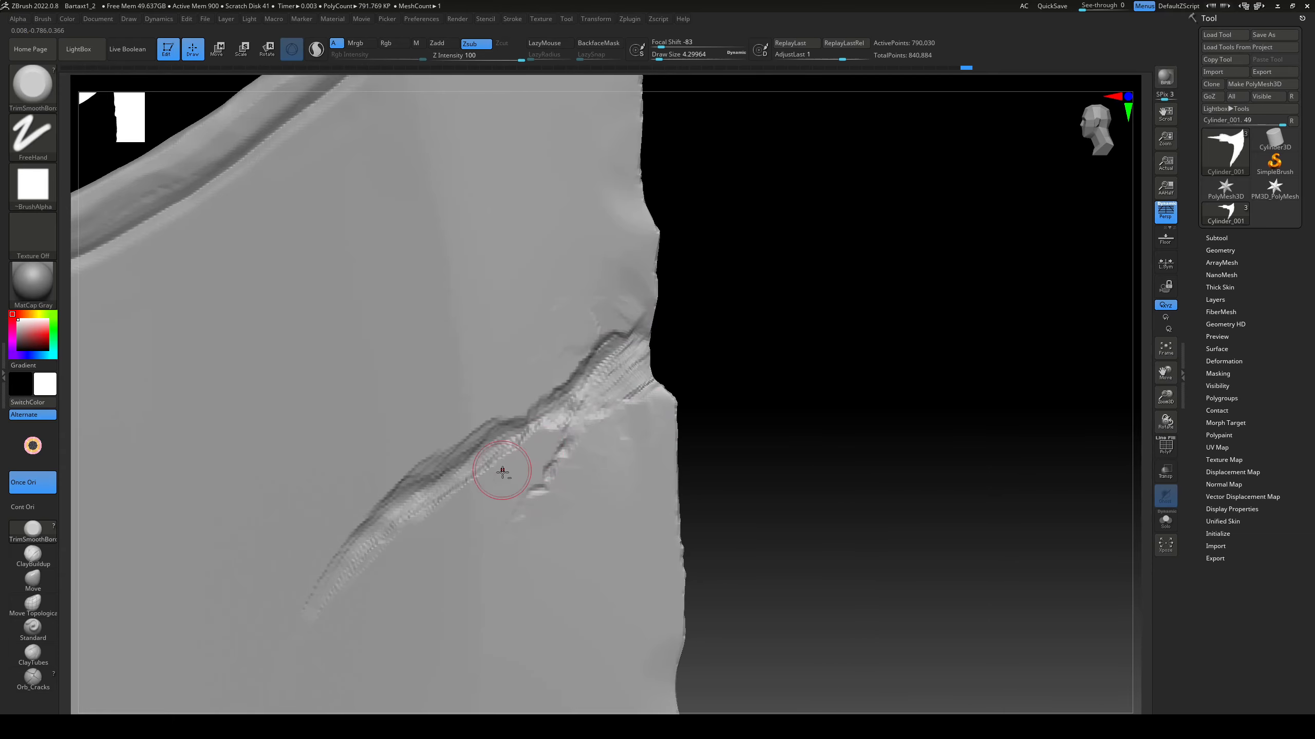
{"action": "mouse_move", "coordinate": [375, 491]}
{"action": "left_mouse_down"}
{"action": "mouse_move", "coordinate": [331, 629]}
{"action": "mouse_move", "coordinate": [424, 525]}
{"action": "left_mouse_up"}
{"action": "left_click_drag", "start_coordinate": [535, 461], "coordinate": [555, 444]}
{"action": "right_click_drag", "start_coordinate": [753, 332], "coordinate": [763, 314]}
Step: Flatten the blade surface around the upper crack and its side branch with a resized TrimDynamic brush
{"action": "key", "text": "b"}
{"action": "key", "text": "t"}
{"action": "key", "text": "d"}
{"action": "key", "text": "s"}
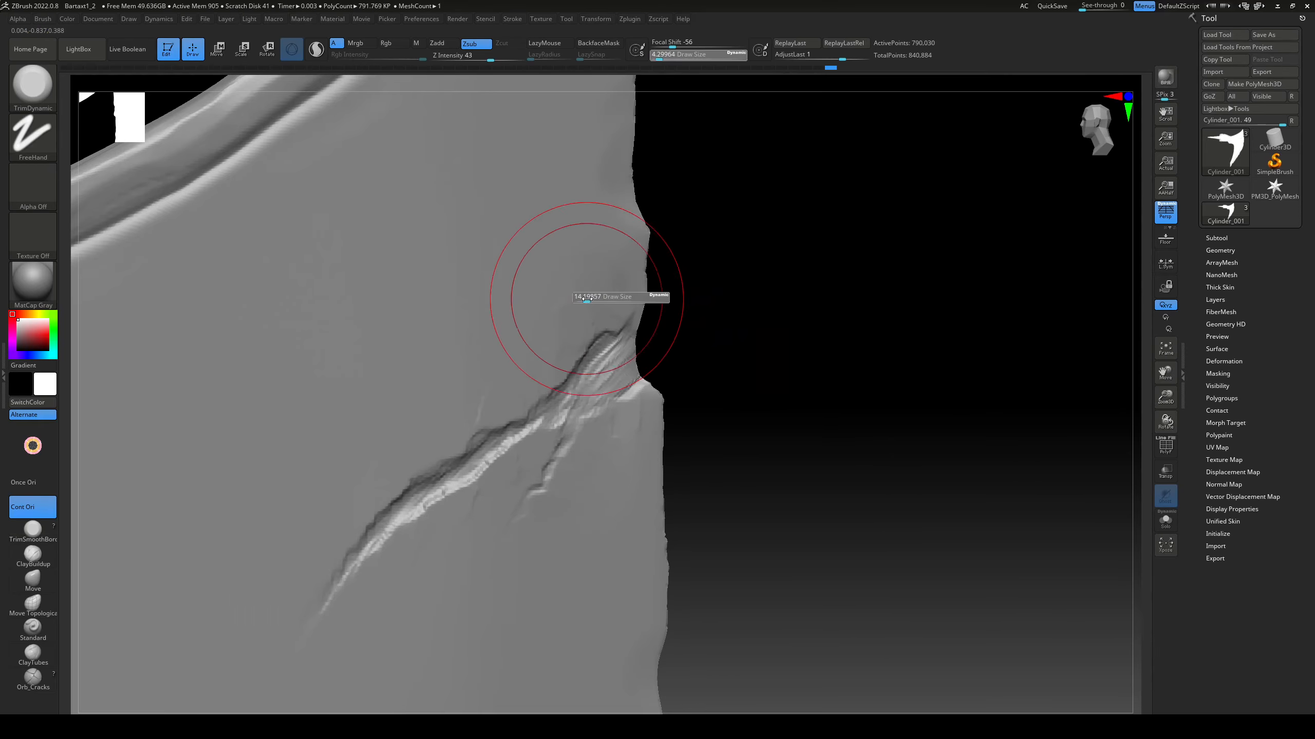
{"action": "left_click_drag", "start_coordinate": [586, 299], "coordinate": [523, 363]}
{"action": "left_click_drag", "start_coordinate": [614, 434], "coordinate": [585, 469]}
{"action": "left_click_drag", "start_coordinate": [503, 520], "coordinate": [466, 566]}
{"action": "mouse_move", "coordinate": [647, 523]}
{"action": "right_mouse_down", "text": "ctrl"}
{"action": "mouse_move", "coordinate": [619, 464]}
{"action": "mouse_move", "coordinate": [704, 291]}
{"action": "right_mouse_up", "text": "ctrl"}
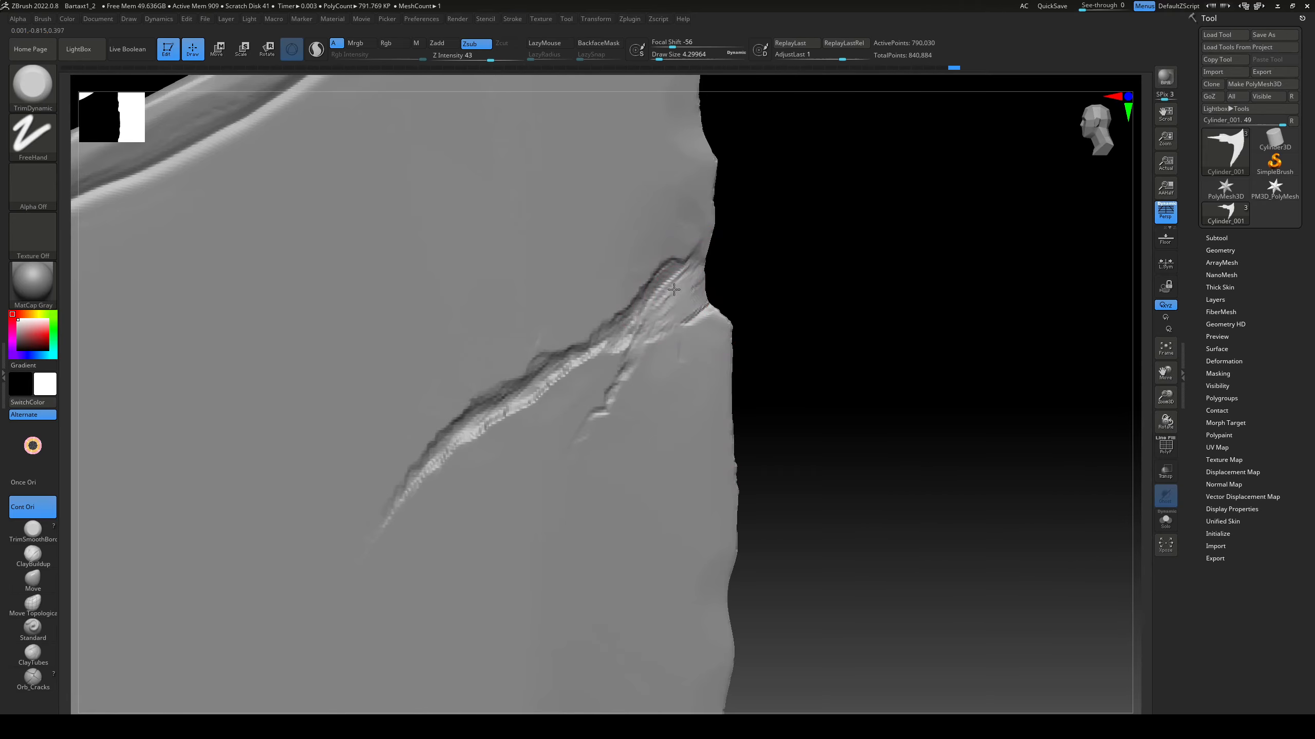
Step: Trim the upper crack's inner walls and its opening at the cutting edge using a smaller TrimDynamic brush
{"action": "left_click_drag", "start_coordinate": [706, 306], "coordinate": [713, 310]}
{"action": "mouse_move", "coordinate": [761, 306]}
{"action": "right_mouse_down"}
{"action": "mouse_move", "coordinate": [776, 285]}
{"action": "mouse_move", "coordinate": [771, 305]}
{"action": "right_mouse_up"}
{"action": "left_click_drag", "start_coordinate": [654, 282], "coordinate": [673, 303]}
{"action": "key", "text": "s"}
{"action": "left_click_drag", "start_coordinate": [521, 384], "coordinate": [518, 385]}
{"action": "left_click_drag", "start_coordinate": [423, 468], "coordinate": [418, 473]}
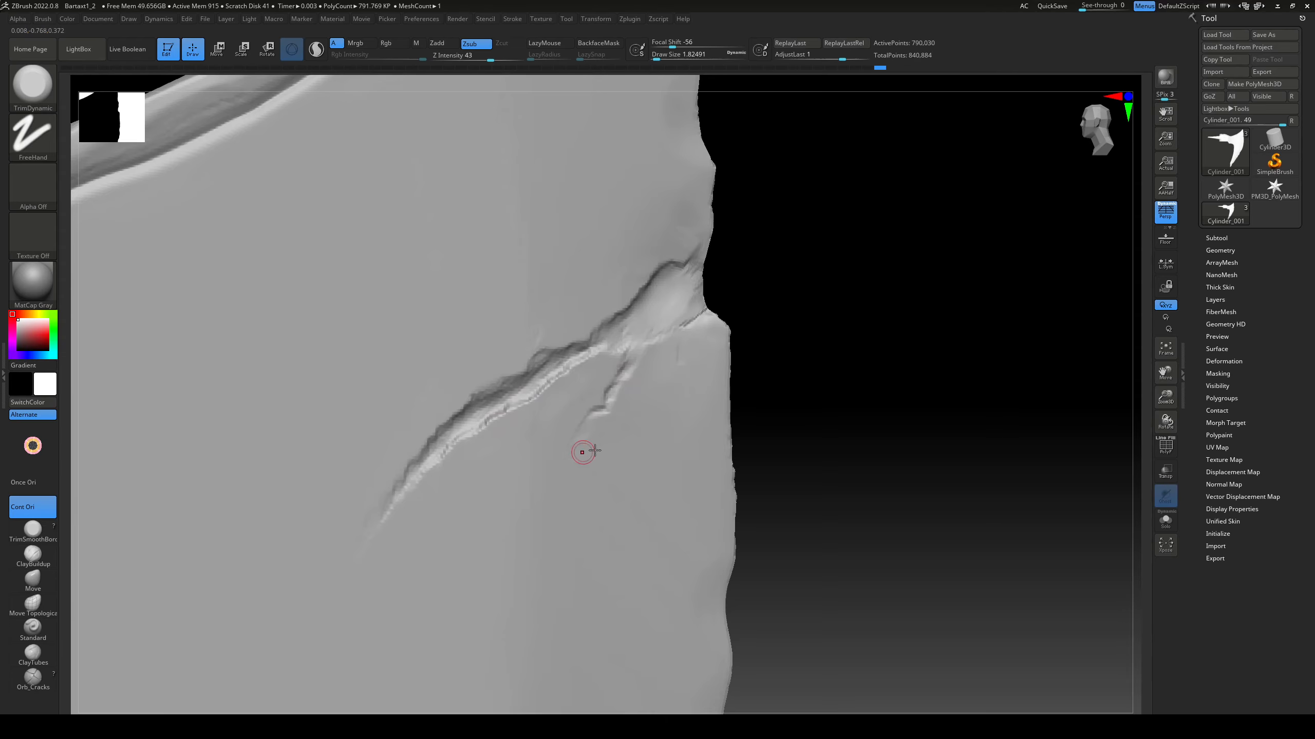
{"action": "right_click_drag", "start_coordinate": [755, 358], "coordinate": [772, 337]}
{"action": "left_click_drag", "start_coordinate": [684, 368], "coordinate": [697, 364]}
{"action": "mouse_move", "coordinate": [799, 303]}
{"action": "right_mouse_down"}
{"action": "mouse_move", "coordinate": [819, 317]}
{"action": "mouse_move", "coordinate": [751, 334]}
{"action": "mouse_move", "coordinate": [724, 150]}
{"action": "right_mouse_up"}
{"action": "right_click_drag", "start_coordinate": [724, 150], "coordinate": [745, 207], "text": "ctrl"}
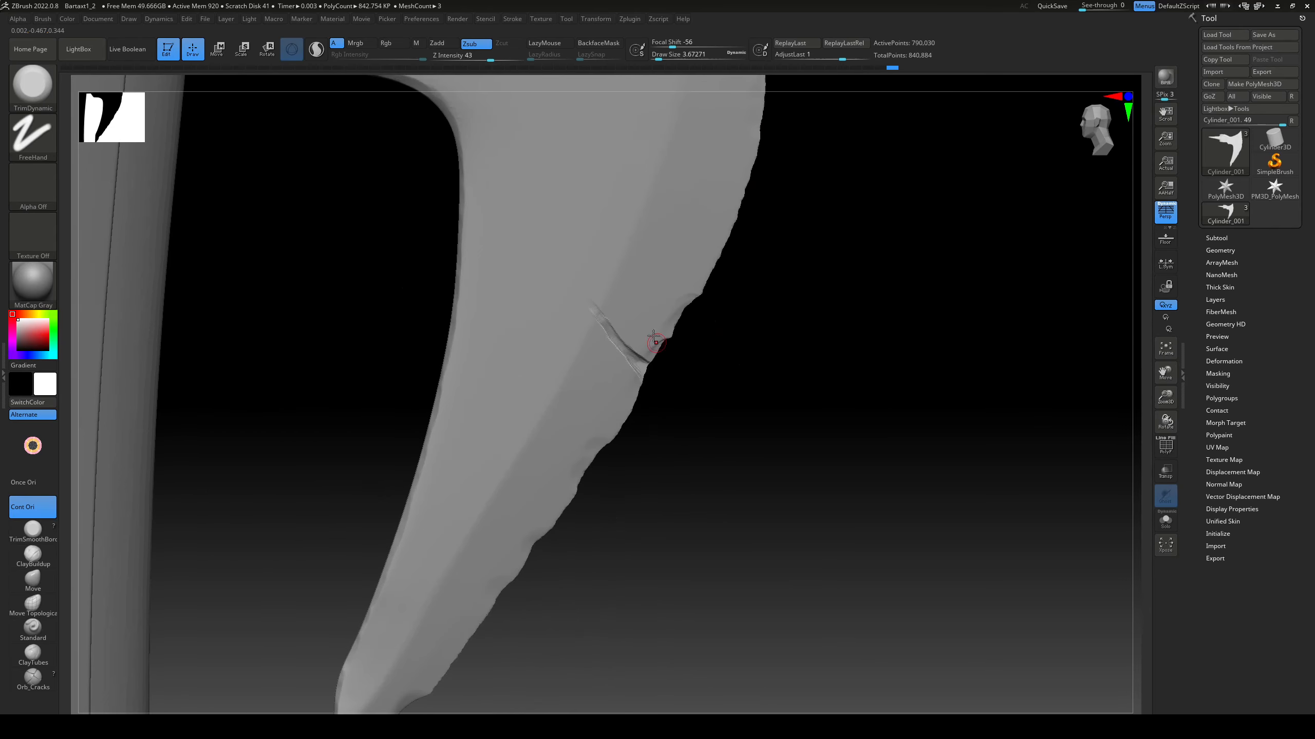
Step: Reshape the lower crack near the cutting edge using TrimSmoothBorder and ClayBuildup, trimming its borders irregularly
{"action": "key", "text": "2"}
{"action": "mouse_move", "coordinate": [735, 358]}
{"action": "right_mouse_down", "text": "ctrl"}
{"action": "mouse_move", "coordinate": [787, 470]}
{"action": "mouse_move", "coordinate": [684, 388]}
{"action": "right_mouse_up", "text": "ctrl"}
{"action": "left_click_drag", "start_coordinate": [696, 350], "coordinate": [756, 302]}
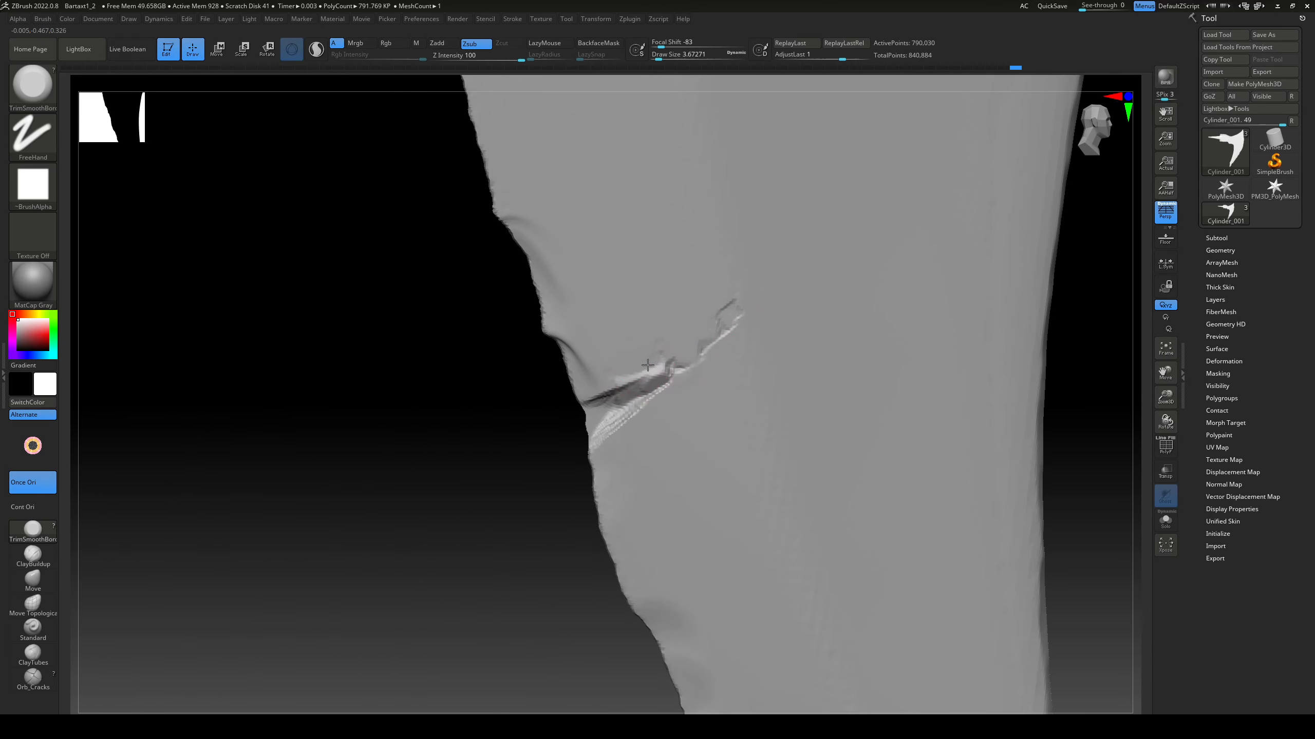
{"action": "left_click_drag", "start_coordinate": [647, 365], "coordinate": [617, 385]}
{"action": "right_click_drag", "start_coordinate": [628, 419], "coordinate": [644, 424]}
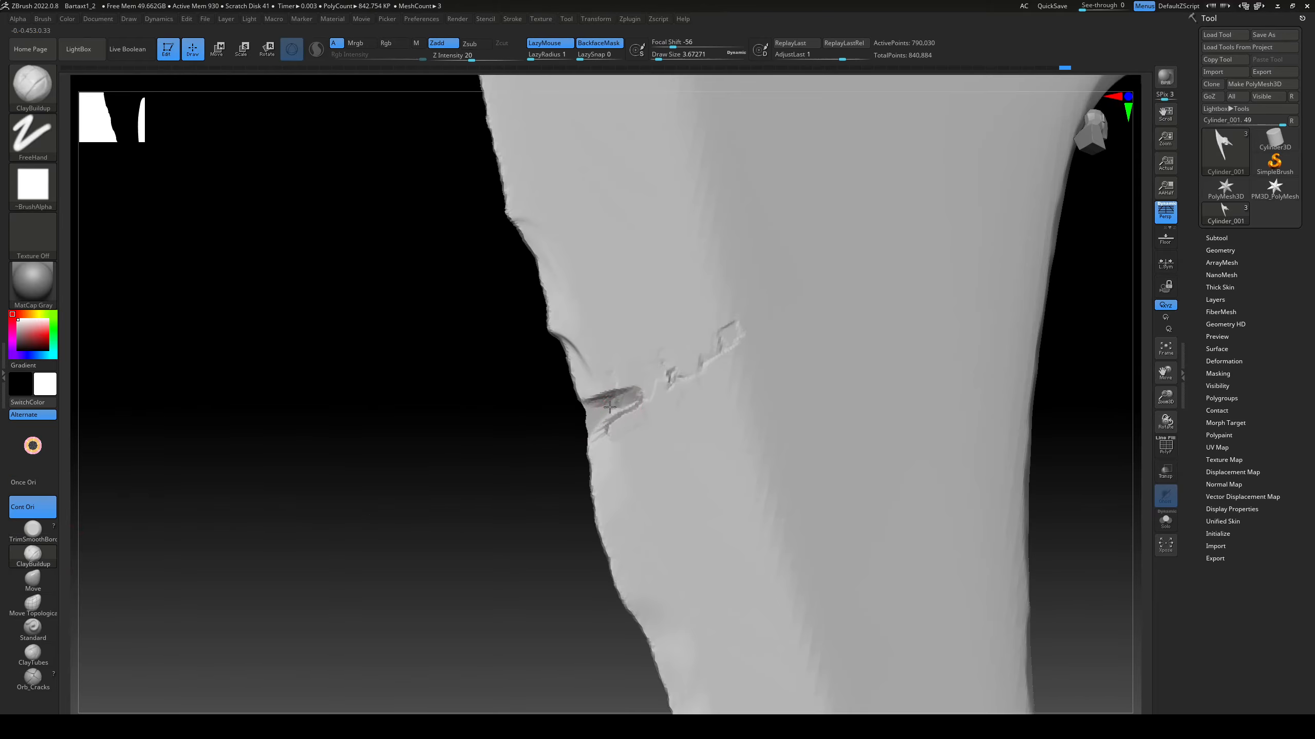
{"action": "left_click", "coordinate": [14, 541]}
{"action": "mouse_move", "coordinate": [642, 413]}
{"action": "left_mouse_down"}
{"action": "mouse_move", "coordinate": [639, 424]}
{"action": "mouse_move", "coordinate": [669, 388]}
{"action": "left_mouse_up"}
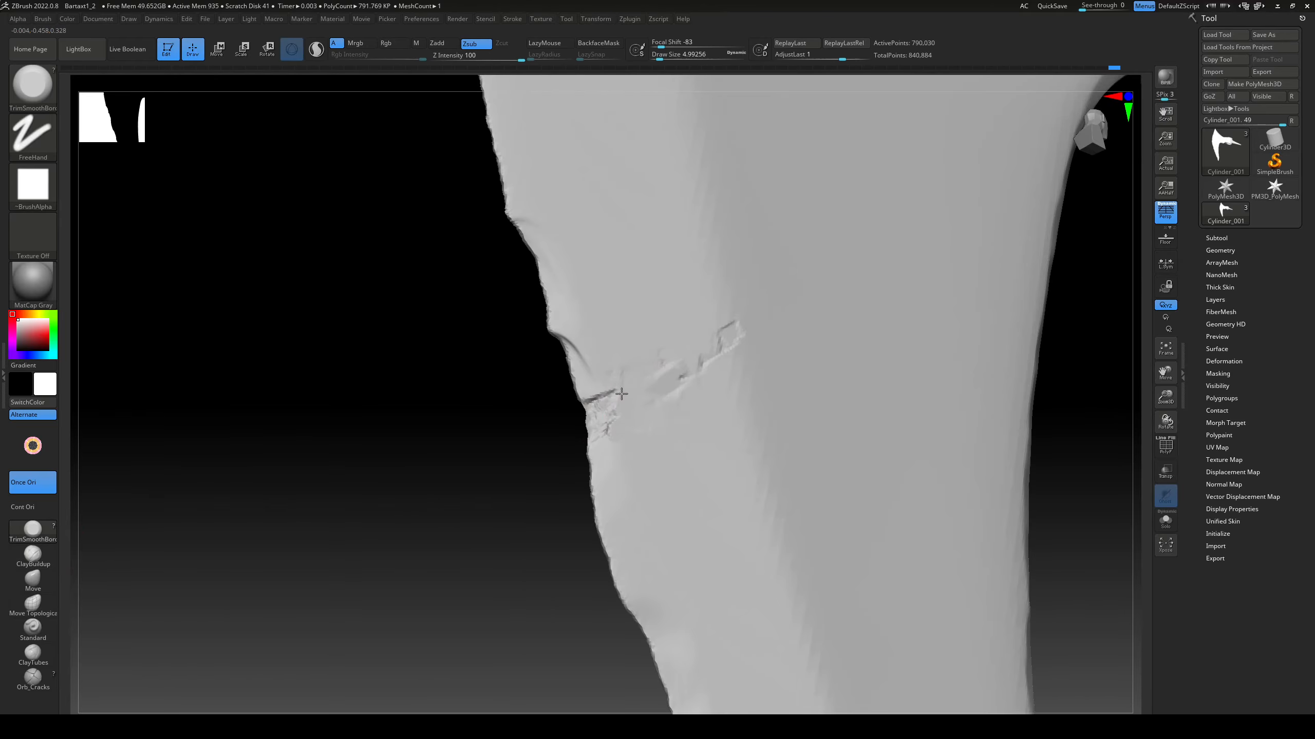
{"action": "right_click_drag", "start_coordinate": [664, 414], "coordinate": [630, 431]}
Step: Level the blade surface along the lower crack with TrimDynamic, leaving the damage concentrated at the cutting edge
{"action": "key", "text": "b"}
{"action": "key", "text": "t"}
{"action": "key", "text": "d"}
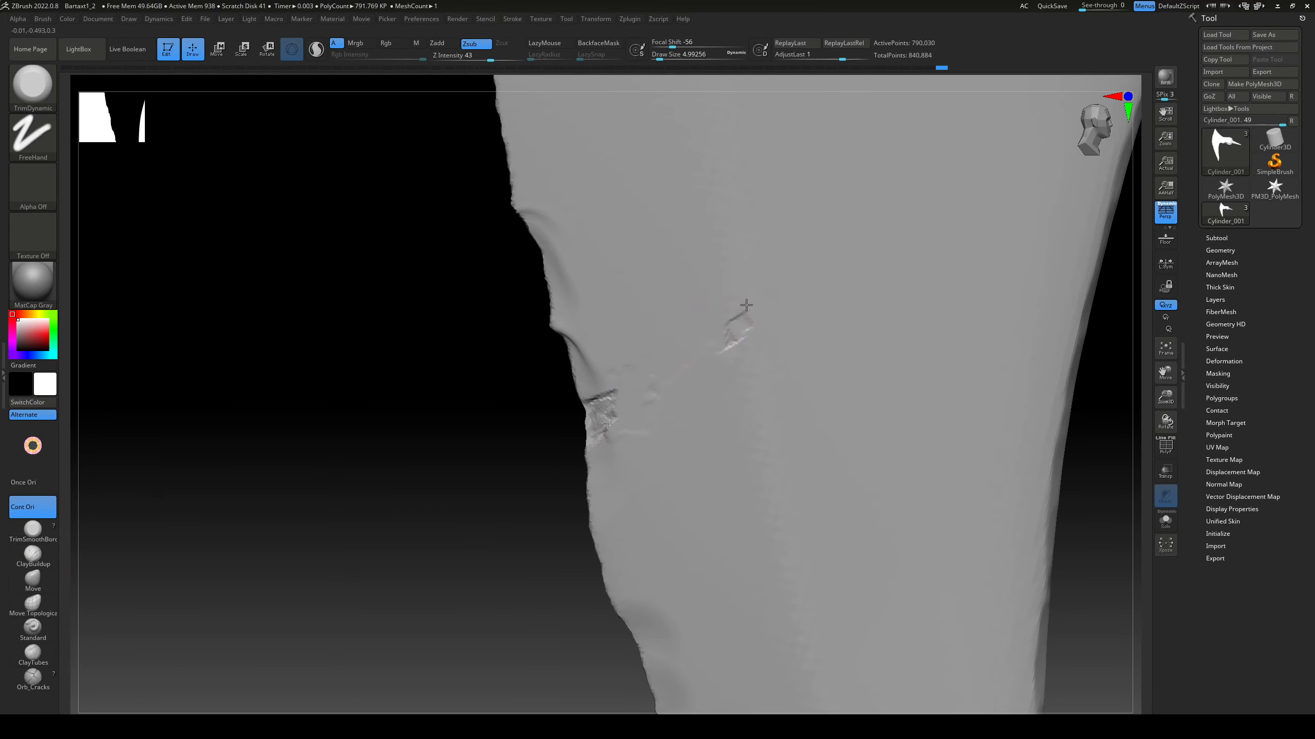
{"action": "mouse_move", "coordinate": [727, 334]}
{"action": "left_mouse_down"}
{"action": "mouse_move", "coordinate": [766, 306]}
{"action": "mouse_move", "coordinate": [683, 337]}
{"action": "left_mouse_up"}
{"action": "left_click_drag", "start_coordinate": [669, 342], "coordinate": [652, 360]}
{"action": "mouse_move", "coordinate": [647, 377]}
{"action": "right_mouse_down", "text": "ctrl"}
{"action": "mouse_move", "coordinate": [662, 419]}
{"action": "mouse_move", "coordinate": [566, 470]}
{"action": "mouse_move", "coordinate": [642, 442]}
{"action": "right_mouse_up", "text": "ctrl"}
{"action": "key", "text": "s"}
{"action": "left_click_drag", "start_coordinate": [641, 442], "coordinate": [636, 442]}
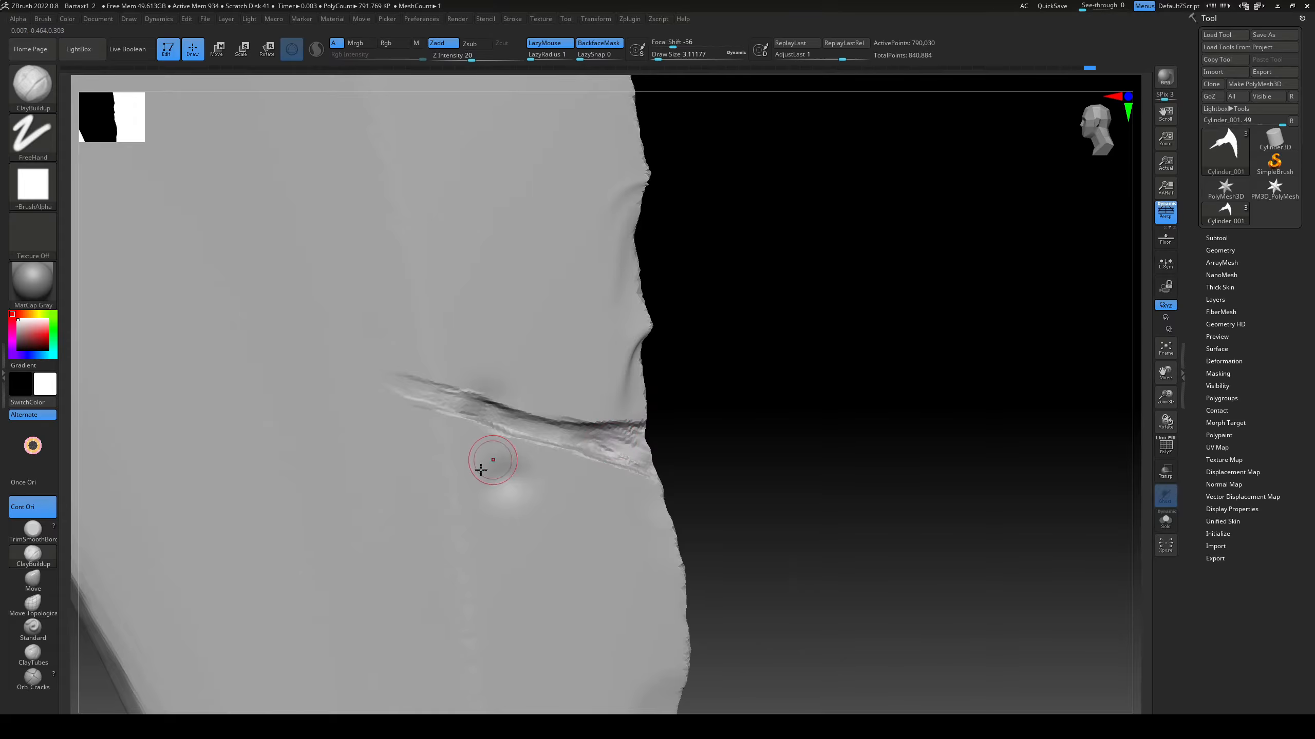
Step: Refine the lower crack on the opposite side of the blade with TrimDynamic and TrimSmoothBorder
{"action": "key", "text": "b"}
{"action": "key", "text": "t"}
{"action": "key", "text": "d"}
{"action": "left_click", "coordinate": [32, 531]}
{"action": "mouse_move", "coordinate": [765, 378]}
{"action": "right_mouse_down"}
{"action": "mouse_move", "coordinate": [772, 423]}
{"action": "mouse_move", "coordinate": [768, 393]}
{"action": "right_mouse_up"}
{"action": "mouse_move", "coordinate": [521, 420]}
{"action": "left_mouse_down"}
{"action": "mouse_move", "coordinate": [523, 438]}
{"action": "mouse_move", "coordinate": [709, 486]}
{"action": "left_mouse_up"}
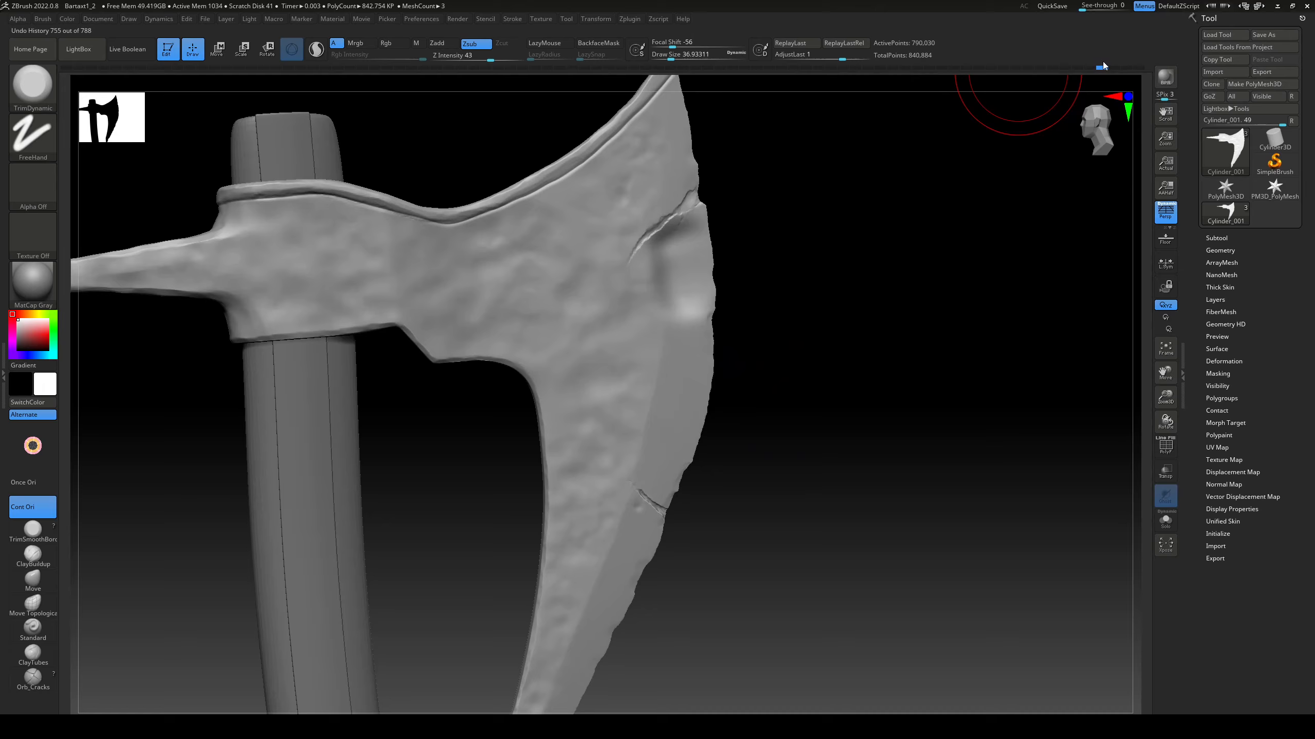
Step: Enable BackfaceMask and flatten the hammered bumps across both faces of the axe head with a large TrimDynamic brush
{"action": "left_click", "coordinate": [598, 44]}
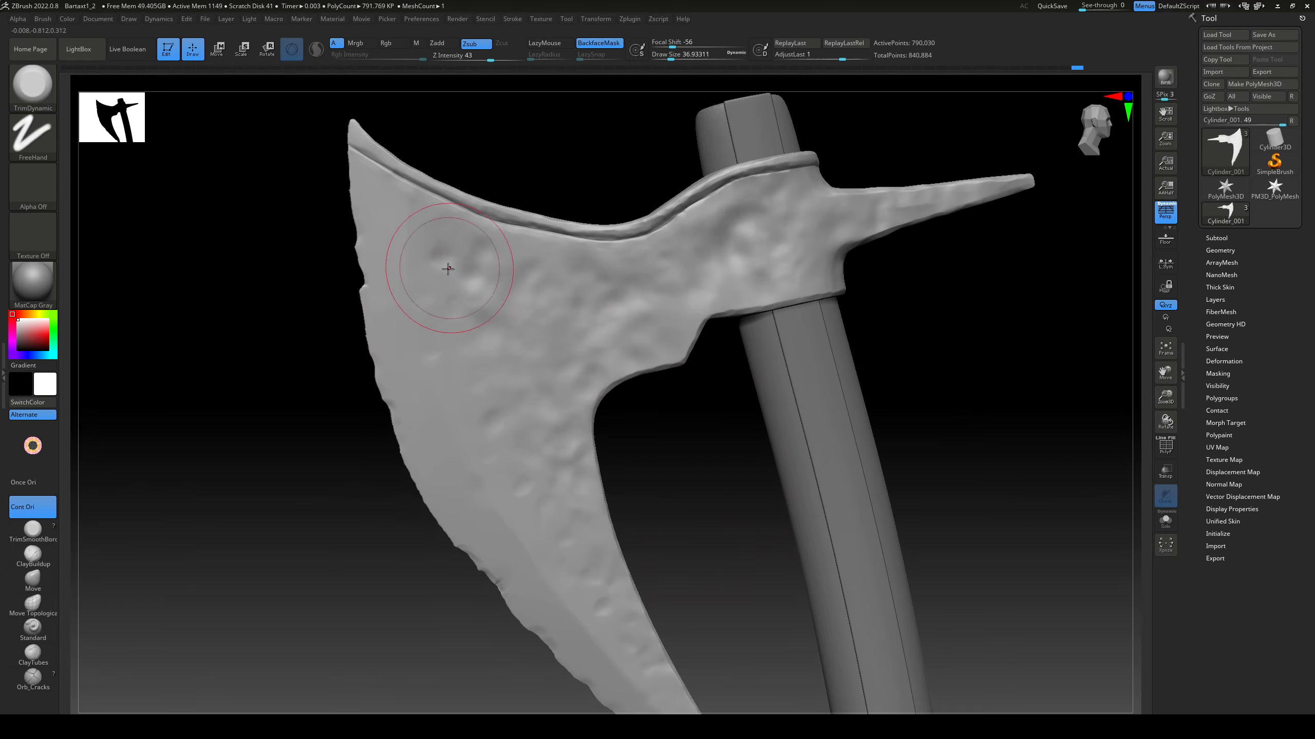
{"action": "left_click_drag", "start_coordinate": [500, 313], "coordinate": [497, 285]}
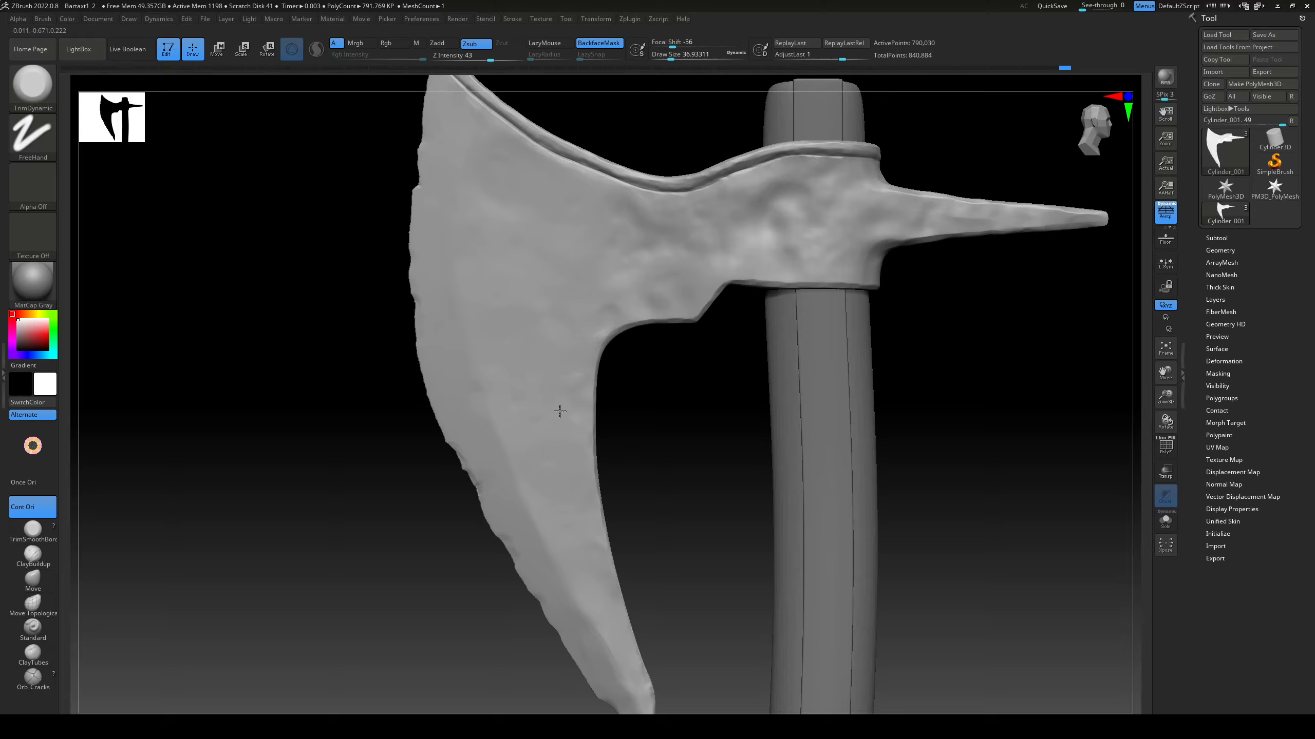
{"action": "right_click_drag", "start_coordinate": [560, 412], "coordinate": [591, 406], "text": "ctrl"}
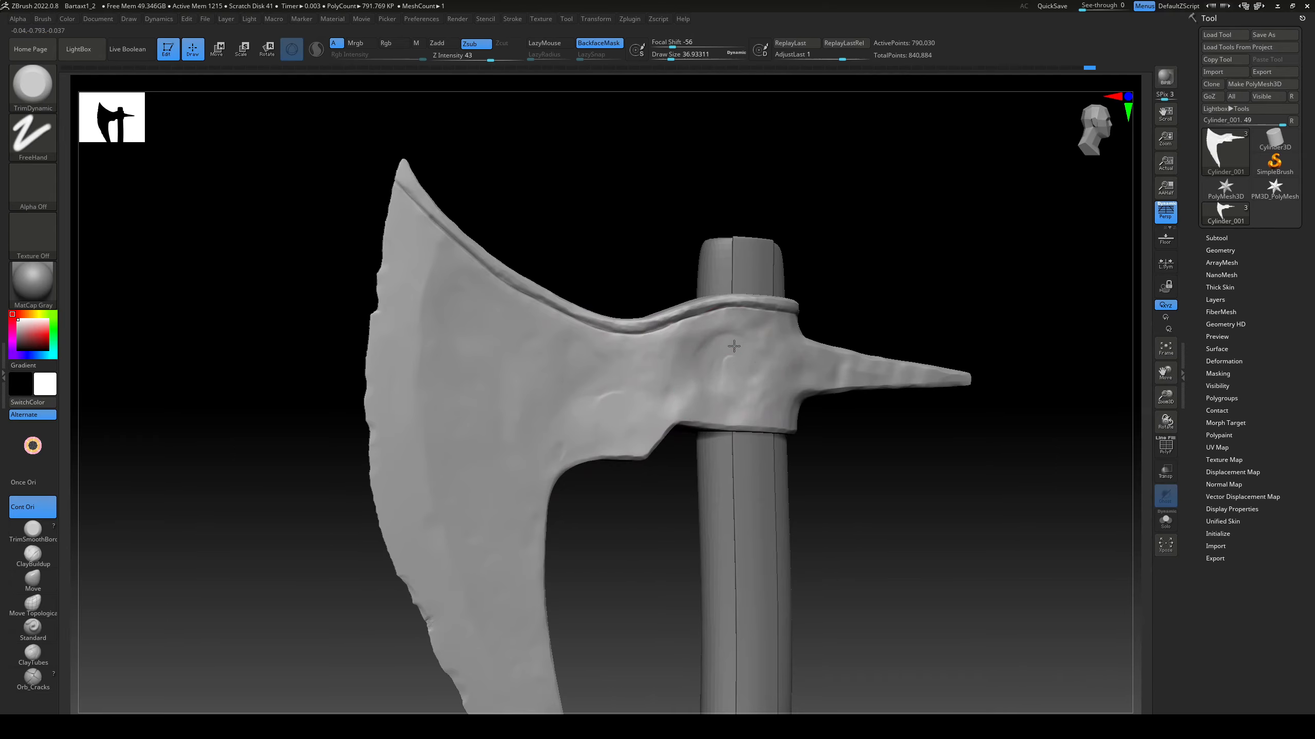
{"action": "mouse_move", "coordinate": [566, 453]}
{"action": "right_mouse_down"}
{"action": "mouse_move", "coordinate": [726, 365]}
{"action": "mouse_move", "coordinate": [914, 414]}
{"action": "right_mouse_up"}
{"action": "mouse_move", "coordinate": [696, 328]}
{"action": "left_mouse_down"}
{"action": "mouse_move", "coordinate": [728, 350]}
{"action": "mouse_move", "coordinate": [712, 357]}
{"action": "left_mouse_up"}
{"action": "mouse_move", "coordinate": [712, 414]}
{"action": "right_mouse_down"}
{"action": "mouse_move", "coordinate": [640, 470]}
{"action": "mouse_move", "coordinate": [743, 328]}
{"action": "mouse_move", "coordinate": [704, 373]}
{"action": "mouse_move", "coordinate": [367, 273]}
{"action": "mouse_move", "coordinate": [502, 296]}
{"action": "mouse_move", "coordinate": [508, 358]}
{"action": "mouse_move", "coordinate": [582, 338]}
{"action": "right_mouse_up"}
{"action": "mouse_move", "coordinate": [360, 411]}
{"action": "right_mouse_down"}
{"action": "mouse_move", "coordinate": [767, 264]}
{"action": "mouse_move", "coordinate": [646, 552]}
{"action": "mouse_move", "coordinate": [669, 417]}
{"action": "mouse_move", "coordinate": [753, 429]}
{"action": "mouse_move", "coordinate": [522, 396]}
{"action": "mouse_move", "coordinate": [912, 412]}
{"action": "mouse_move", "coordinate": [586, 255]}
{"action": "right_mouse_up"}
Step: Recut the groove under the raised rim on both sides up to the blade tip with a small DamStandard brush
{"action": "key", "text": "b"}
{"action": "left_click", "coordinate": [594, 459]}
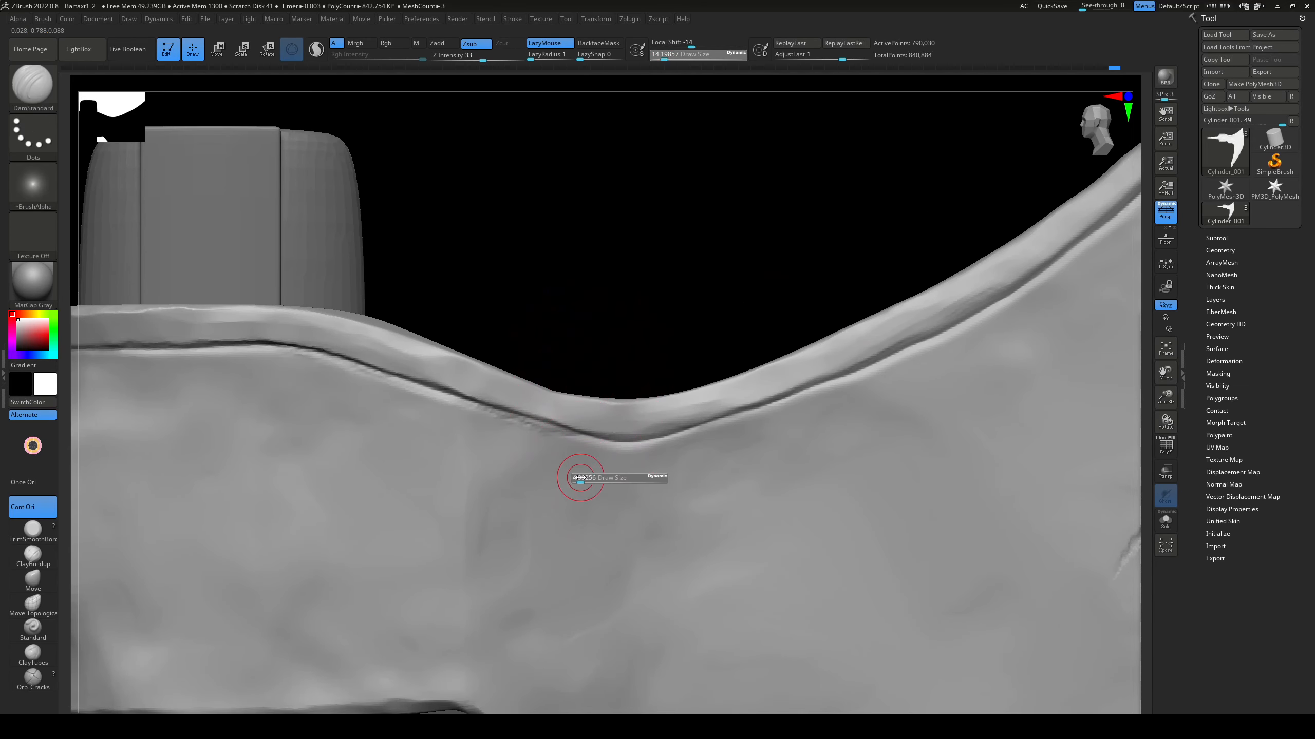
{"action": "left_click_drag", "start_coordinate": [570, 431], "coordinate": [598, 436]}
{"action": "mouse_move", "coordinate": [799, 274]}
{"action": "right_mouse_down", "text": "alt"}
{"action": "mouse_move", "coordinate": [420, 470]}
{"action": "mouse_move", "coordinate": [310, 552]}
{"action": "right_mouse_up", "text": "alt"}
{"action": "left_click_drag", "start_coordinate": [758, 381], "coordinate": [781, 360]}
{"action": "right_click_drag", "start_coordinate": [869, 309], "coordinate": [879, 388]}
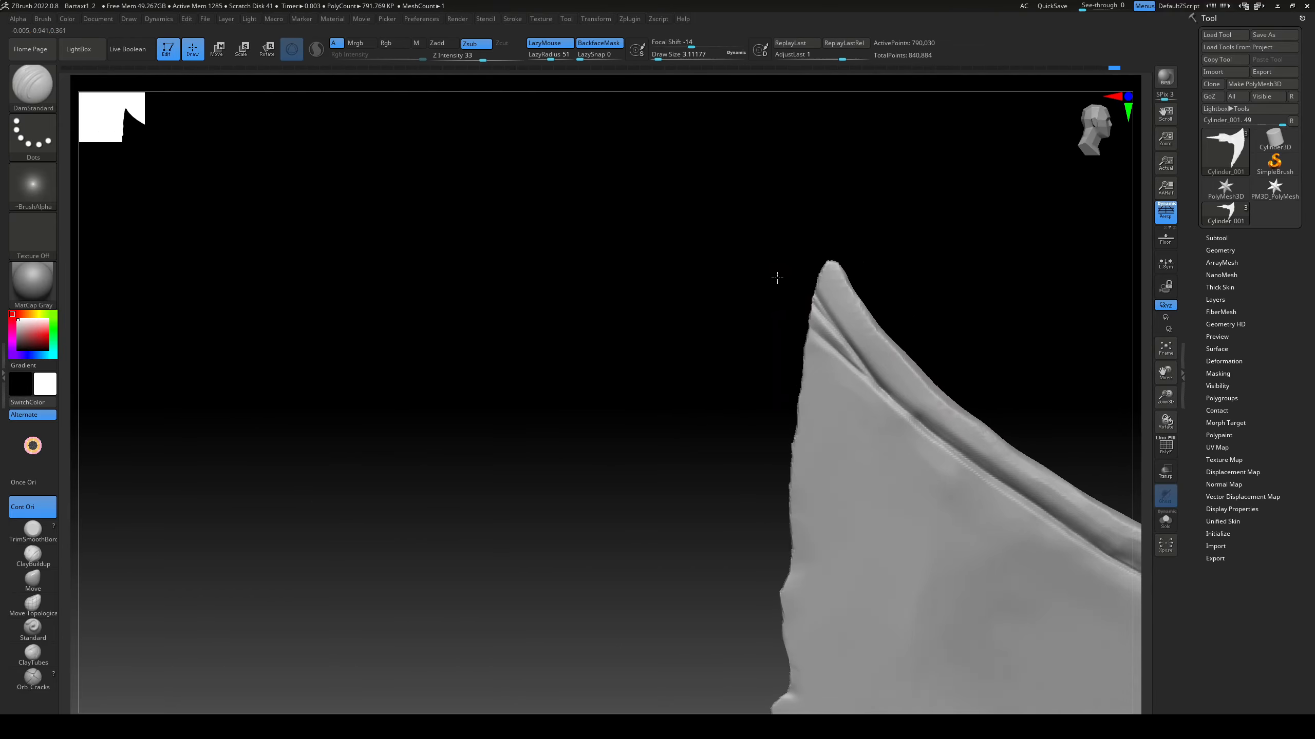
{"action": "right_click_drag", "start_coordinate": [775, 280], "coordinate": [601, 403], "text": "alt"}
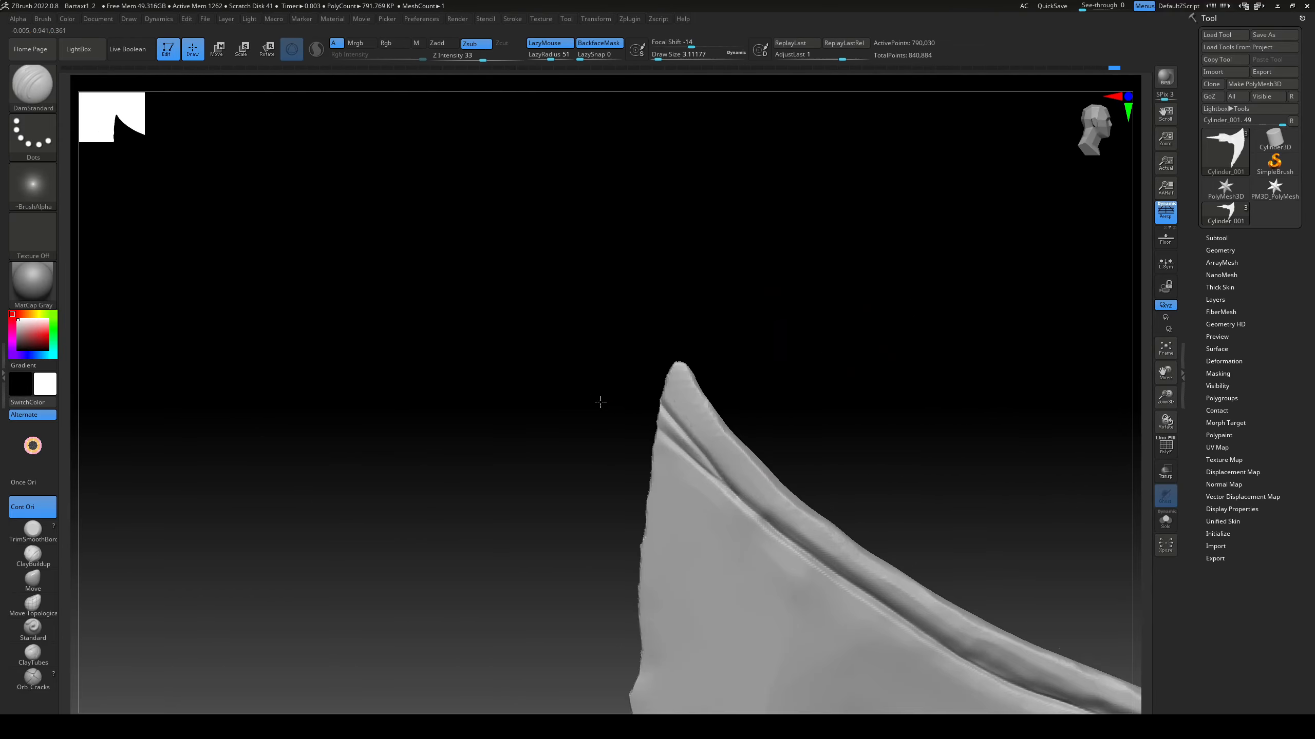
Step: Trim the ridge beneath the rim's groove near the blade tip with a small TrimDynamic brush
{"action": "key", "text": "b"}
{"action": "key", "text": "t"}
{"action": "key", "text": "d"}
{"action": "key", "text": "s"}
{"action": "left_click", "coordinate": [689, 465]}
{"action": "right_click_drag", "start_coordinate": [689, 466], "coordinate": [583, 371], "text": "ctrl"}
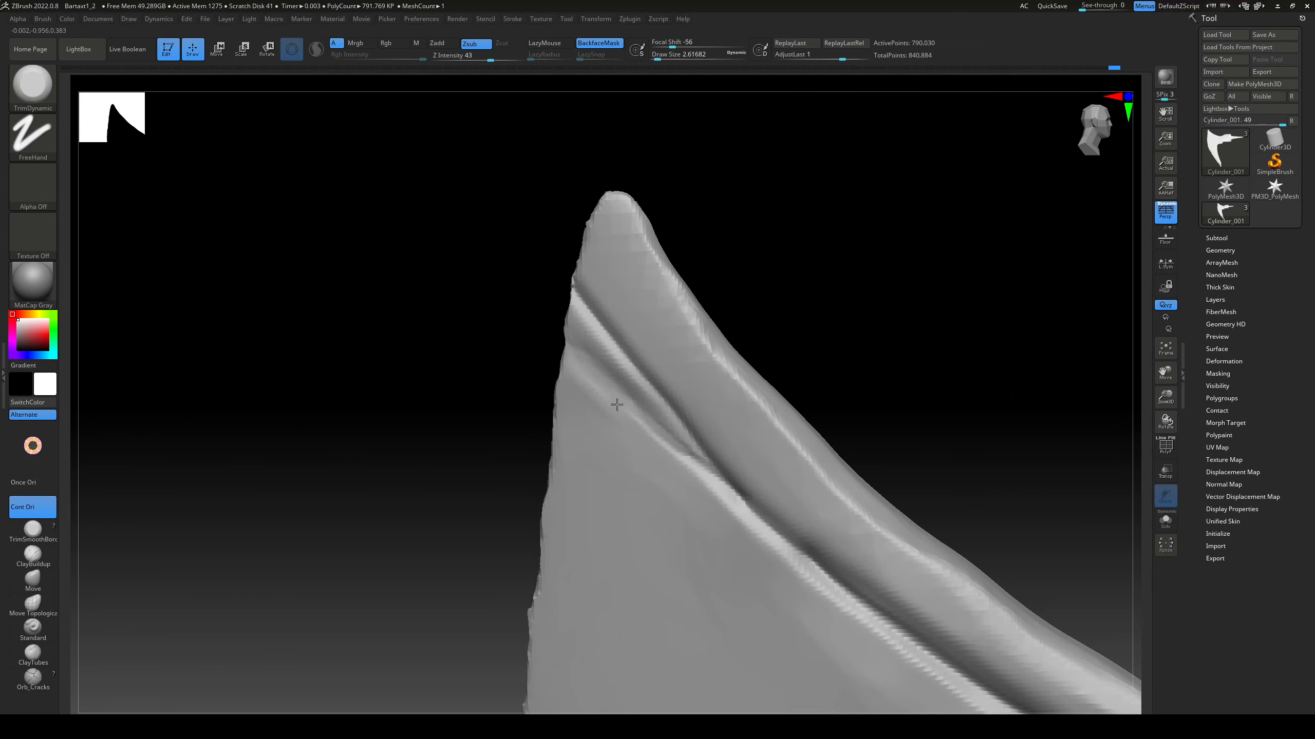
{"action": "left_click_drag", "start_coordinate": [677, 460], "coordinate": [582, 353]}
{"action": "key", "text": "s"}
{"action": "left_click", "coordinate": [629, 431]}
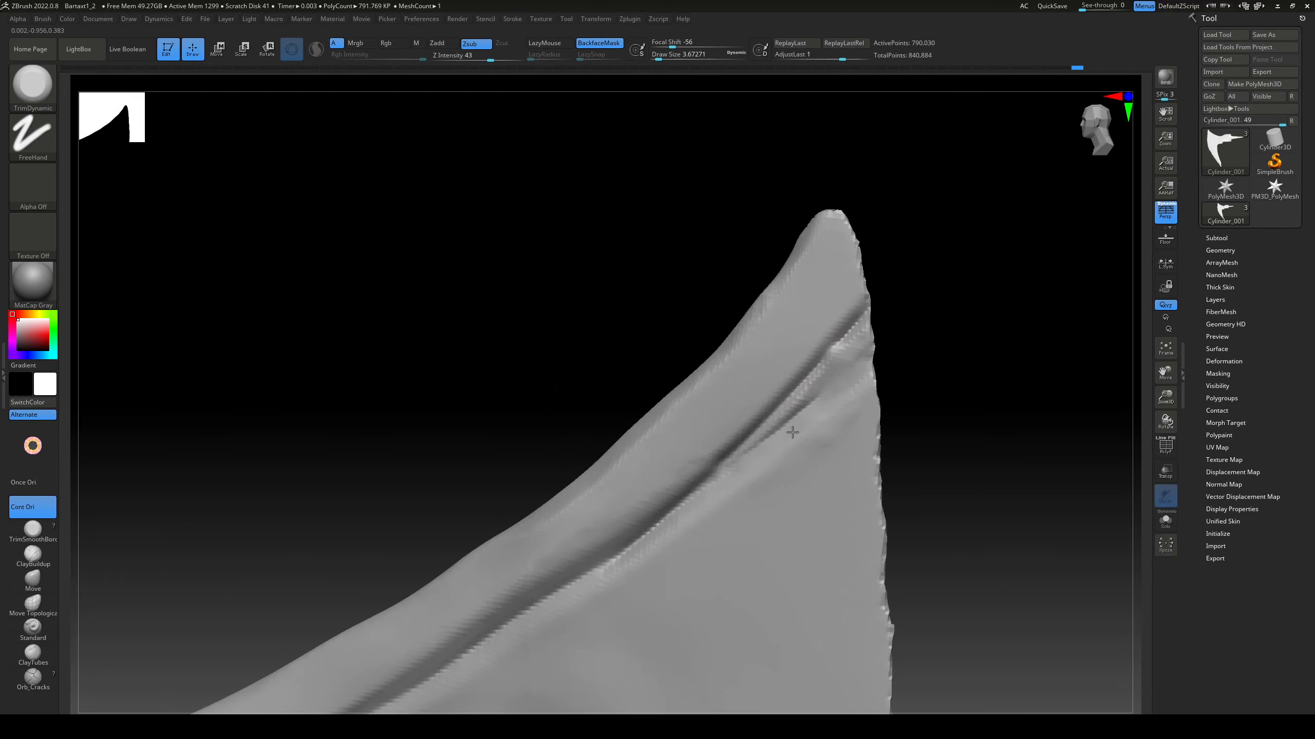
Step: Flatten the groove's lower border near the blade tip on the opposite side with TrimDynamic
{"action": "left_click_drag", "start_coordinate": [793, 432], "coordinate": [815, 410]}
{"action": "left_click_drag", "start_coordinate": [815, 415], "coordinate": [838, 383], "text": "shift"}
{"action": "left_click_drag", "start_coordinate": [937, 325], "coordinate": [833, 336]}
{"action": "left_click_drag", "start_coordinate": [848, 372], "coordinate": [883, 470], "text": "shift"}
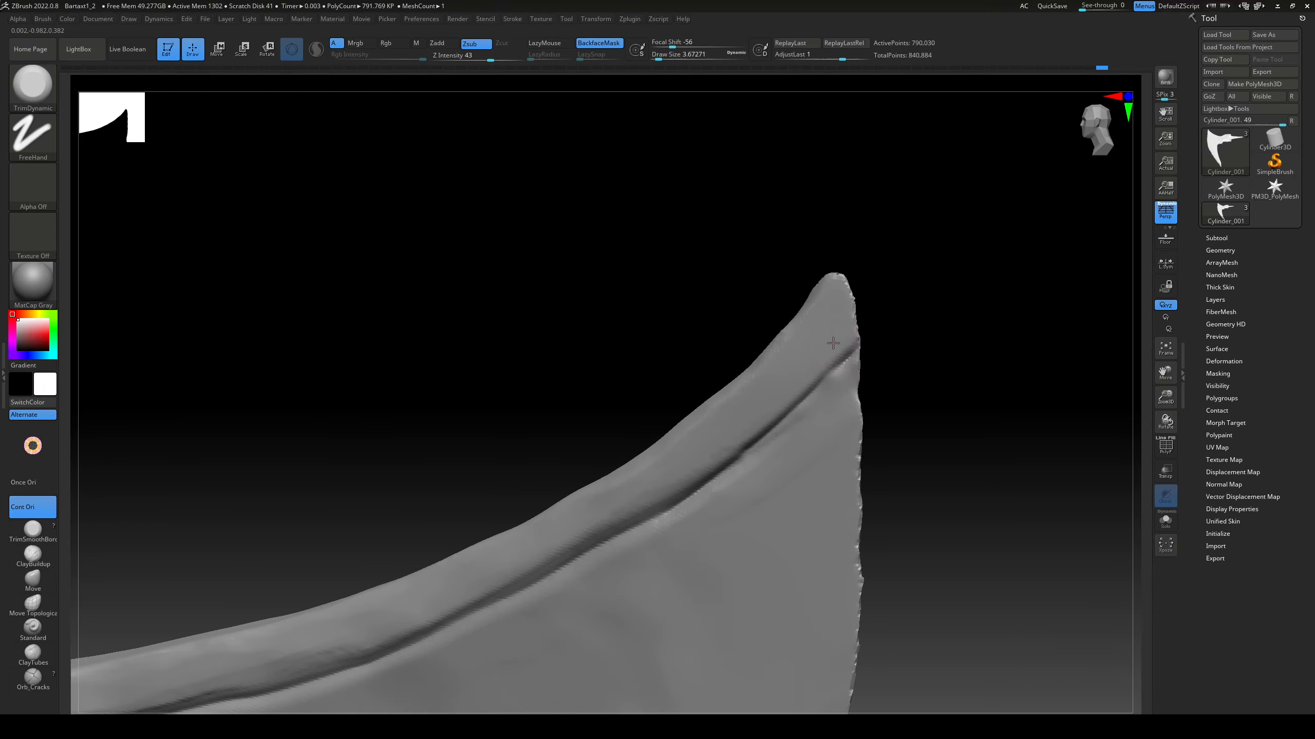
{"action": "left_click_drag", "start_coordinate": [931, 336], "coordinate": [838, 264]}
Step: Fill the surface below the groove at the blade tip with ClayBuildup strokes on both sides
{"action": "left_click", "coordinate": [33, 557]}
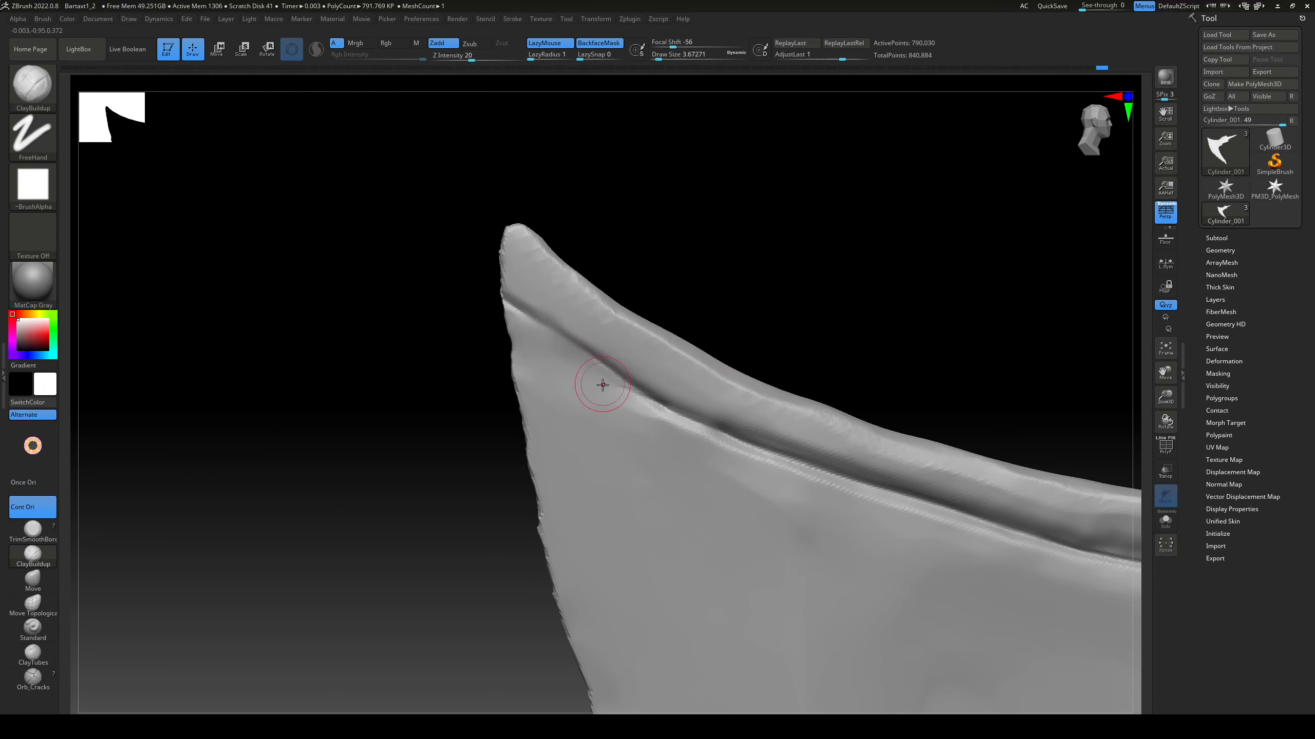
{"action": "left_click_drag", "start_coordinate": [580, 366], "coordinate": [619, 401]}
{"action": "left_click_drag", "start_coordinate": [524, 335], "coordinate": [618, 406]}
{"action": "left_click_drag", "start_coordinate": [520, 358], "coordinate": [564, 389]}
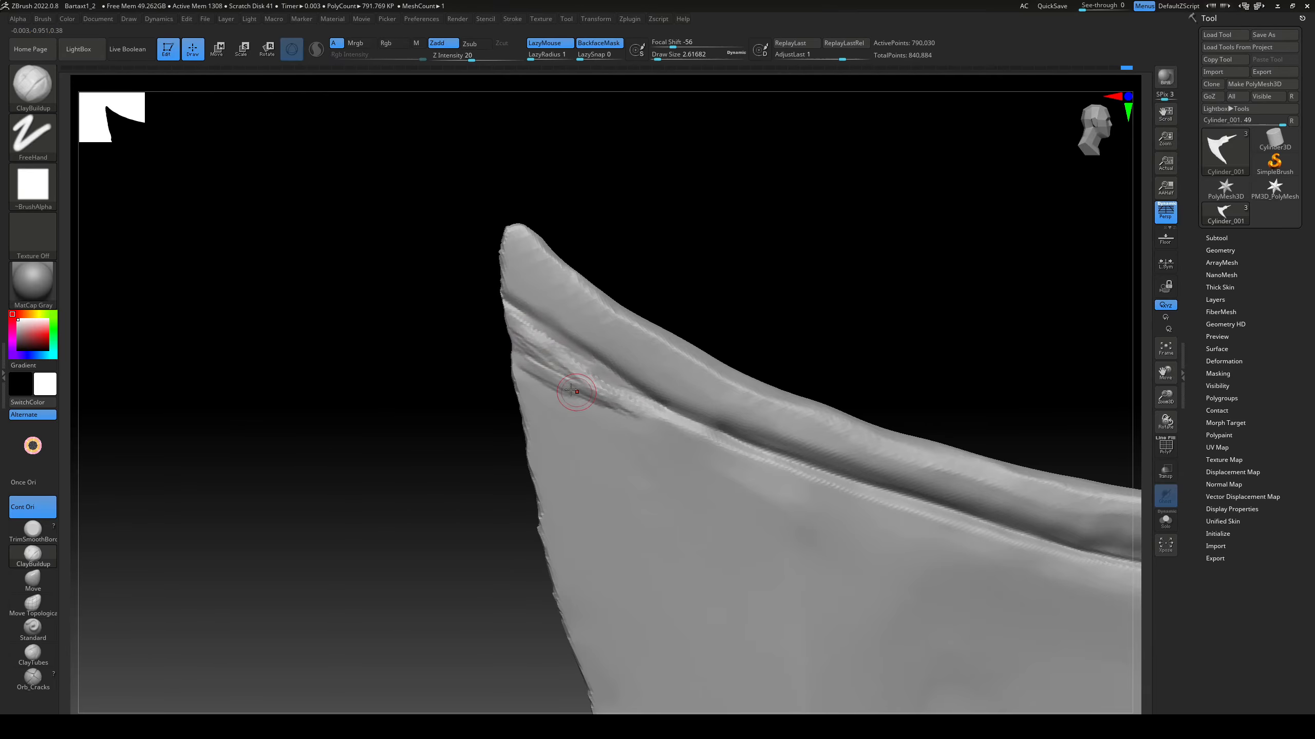
{"action": "left_click_drag", "start_coordinate": [456, 363], "coordinate": [610, 362]}
{"action": "left_click_drag", "start_coordinate": [482, 386], "coordinate": [537, 348]}
Step: Flatten the built-up surface below the groove at the blade tip with TrimDynamic
{"action": "key", "text": "b"}
{"action": "key", "text": "t"}
{"action": "key", "text": "d"}
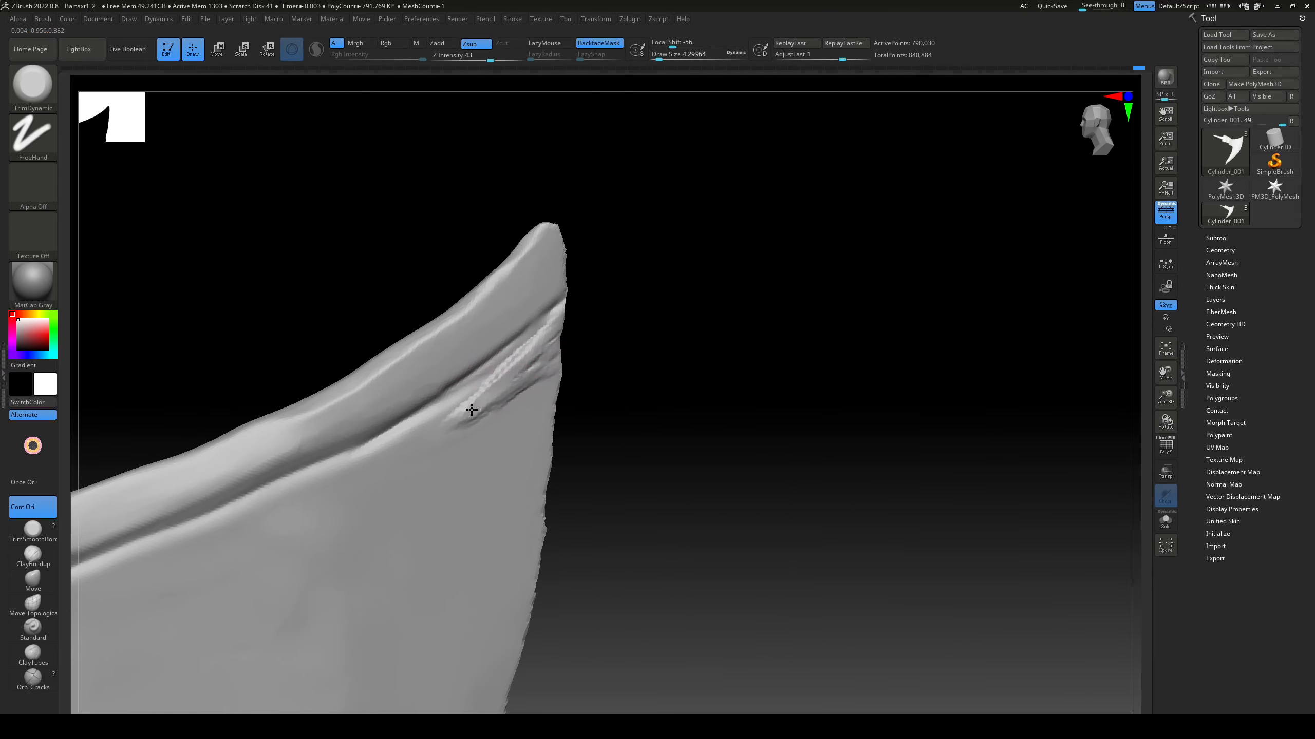
{"action": "right_click_drag", "start_coordinate": [478, 409], "coordinate": [539, 358]}
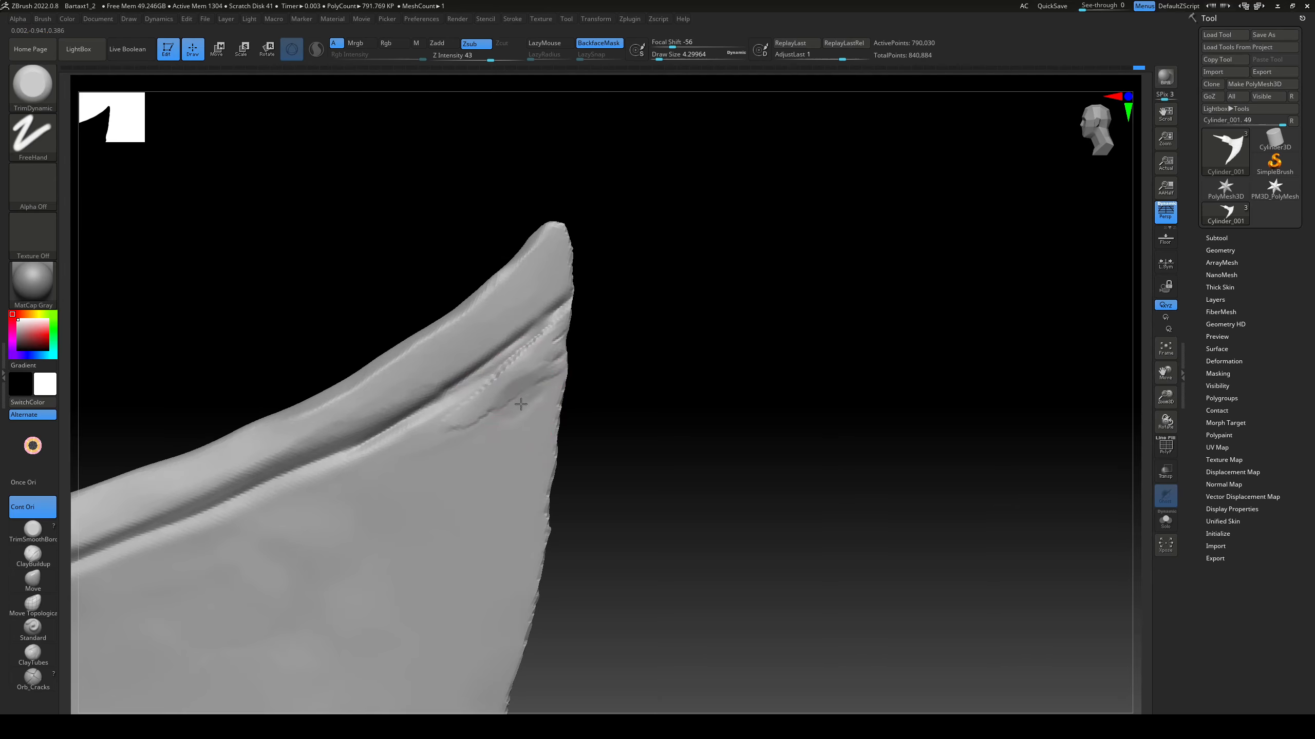
{"action": "right_click_drag", "start_coordinate": [520, 404], "coordinate": [577, 367]}
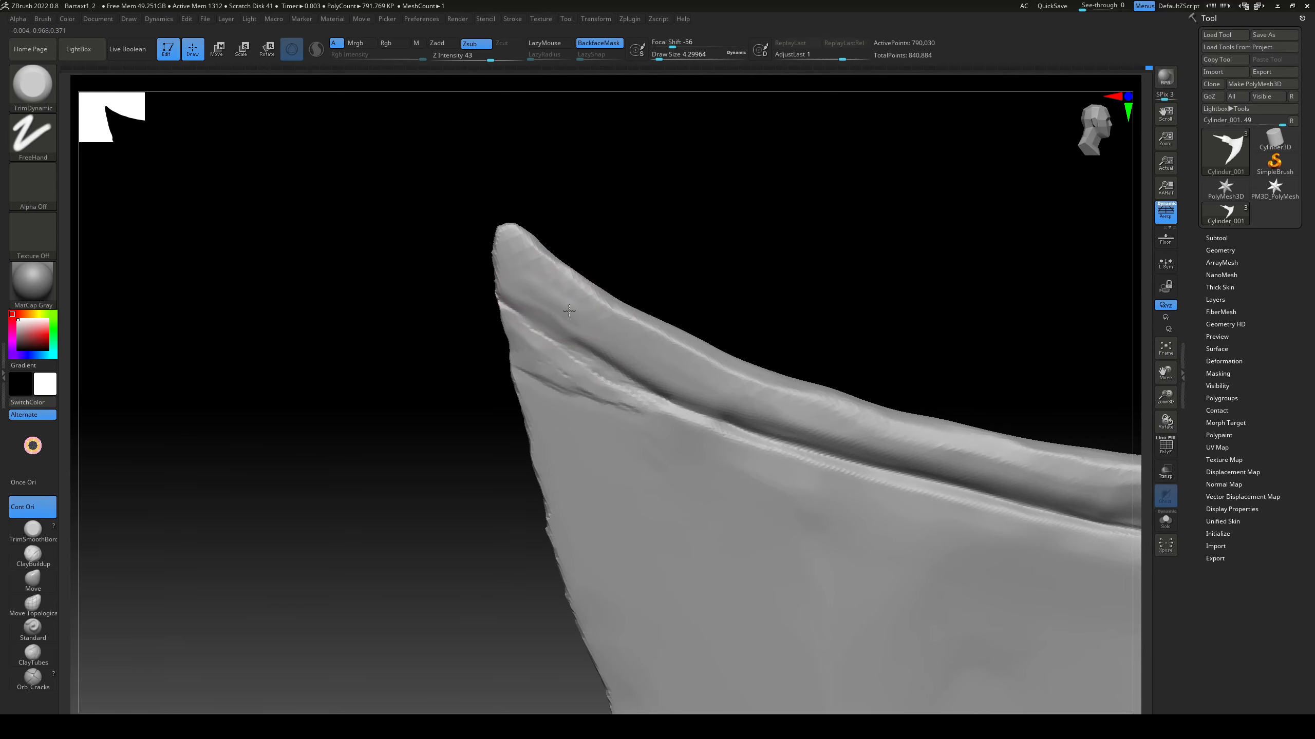
Step: Resize the flat cube beside the handle, duplicate it, and rotate and shorten the copy into the crossbar of a cross
{"action": "key", "text": "r"}
{"action": "left_click_drag", "start_coordinate": [572, 434], "coordinate": [660, 432]}
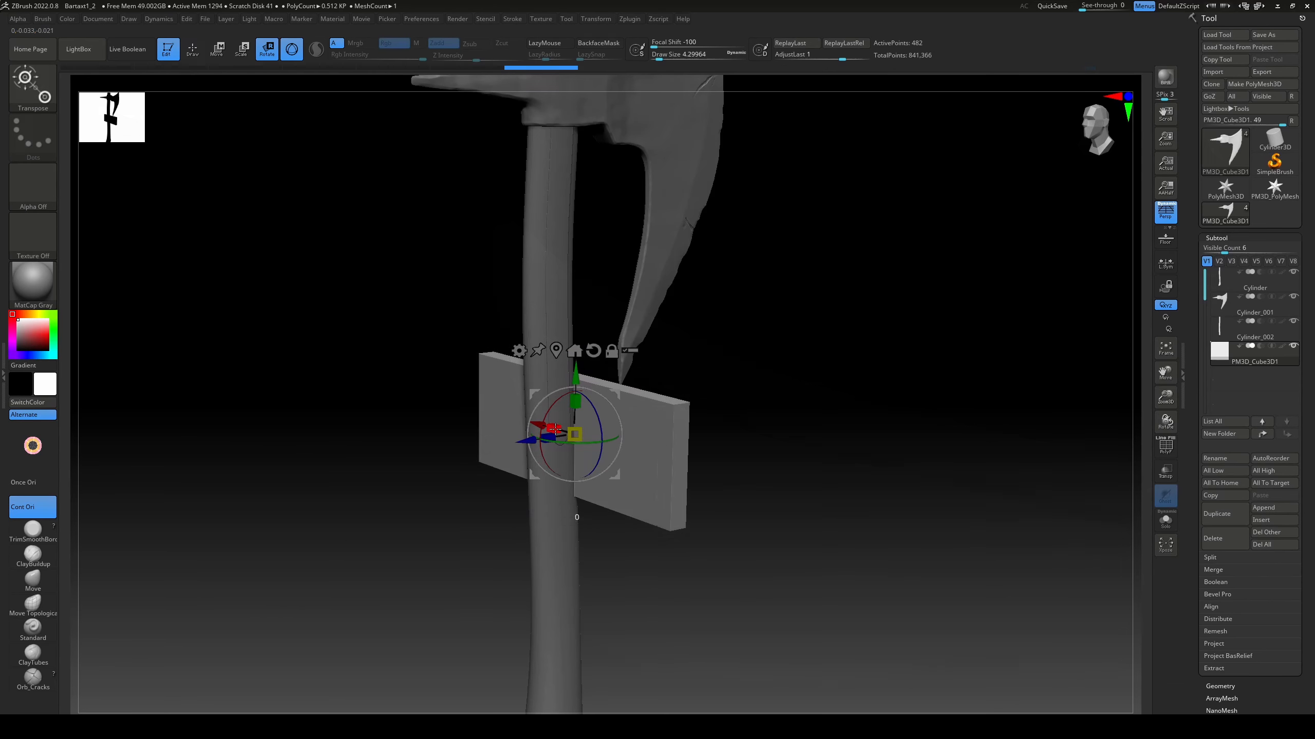
{"action": "left_click", "coordinate": [1222, 513]}
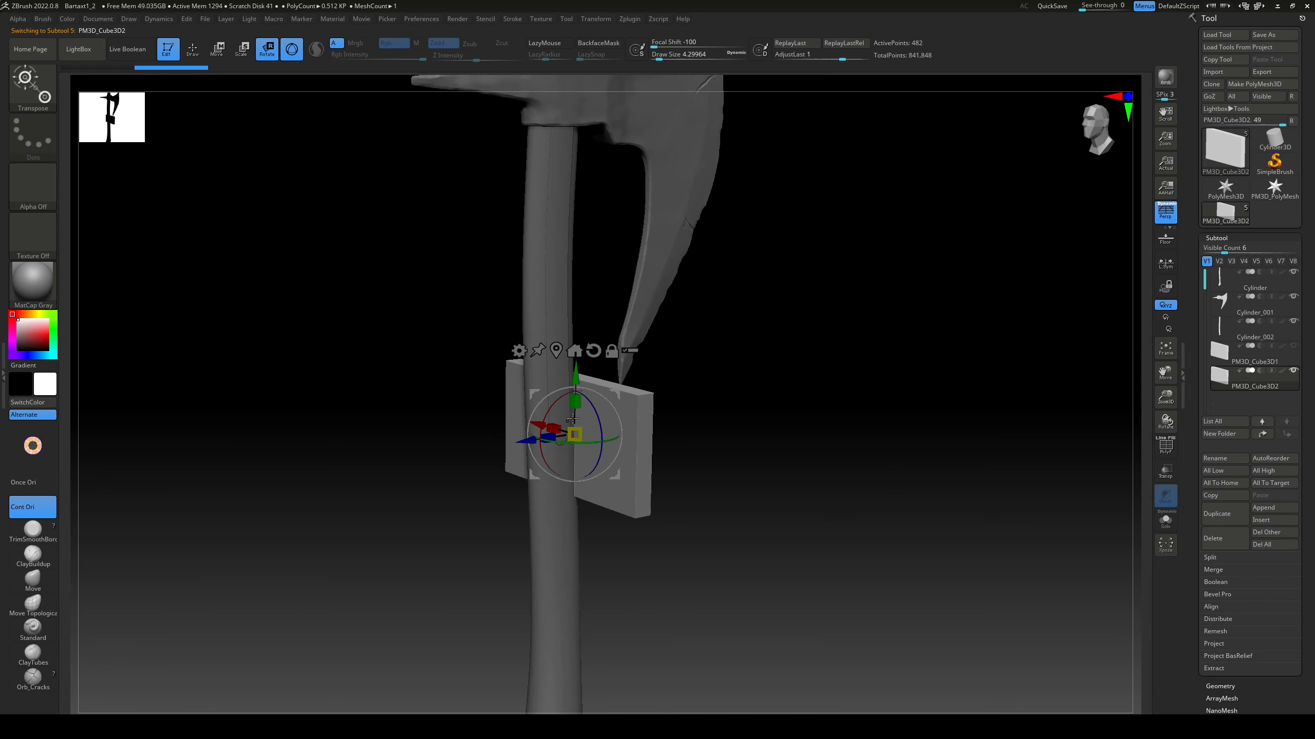
{"action": "left_click_drag", "start_coordinate": [612, 385], "coordinate": [575, 366]}
{"action": "left_click_drag", "start_coordinate": [760, 414], "coordinate": [724, 393]}
{"action": "left_click_drag", "start_coordinate": [725, 393], "coordinate": [727, 440], "text": "alt"}
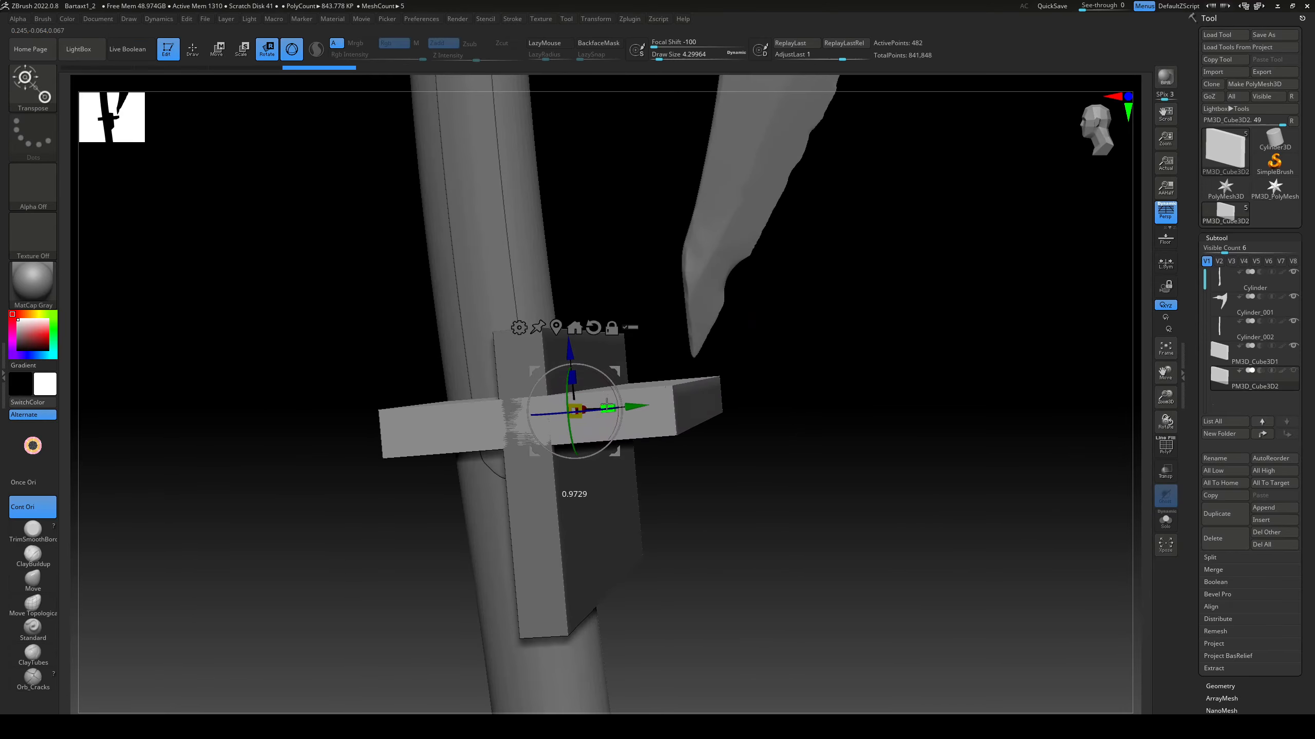
{"action": "left_click_drag", "start_coordinate": [609, 409], "coordinate": [576, 395]}
Step: Merge the two cube subtools into a single cross with MergeDown
{"action": "left_click", "coordinate": [1253, 355]}
{"action": "left_click", "coordinate": [1213, 570]}
{"action": "left_click", "coordinate": [1223, 582]}
{"action": "left_click", "coordinate": [1055, 610]}
Step: Move the cross from the handle onto the axe head, scale it down and centre it through the blade
{"action": "left_click_drag", "start_coordinate": [733, 458], "coordinate": [724, 385], "text": "alt"}
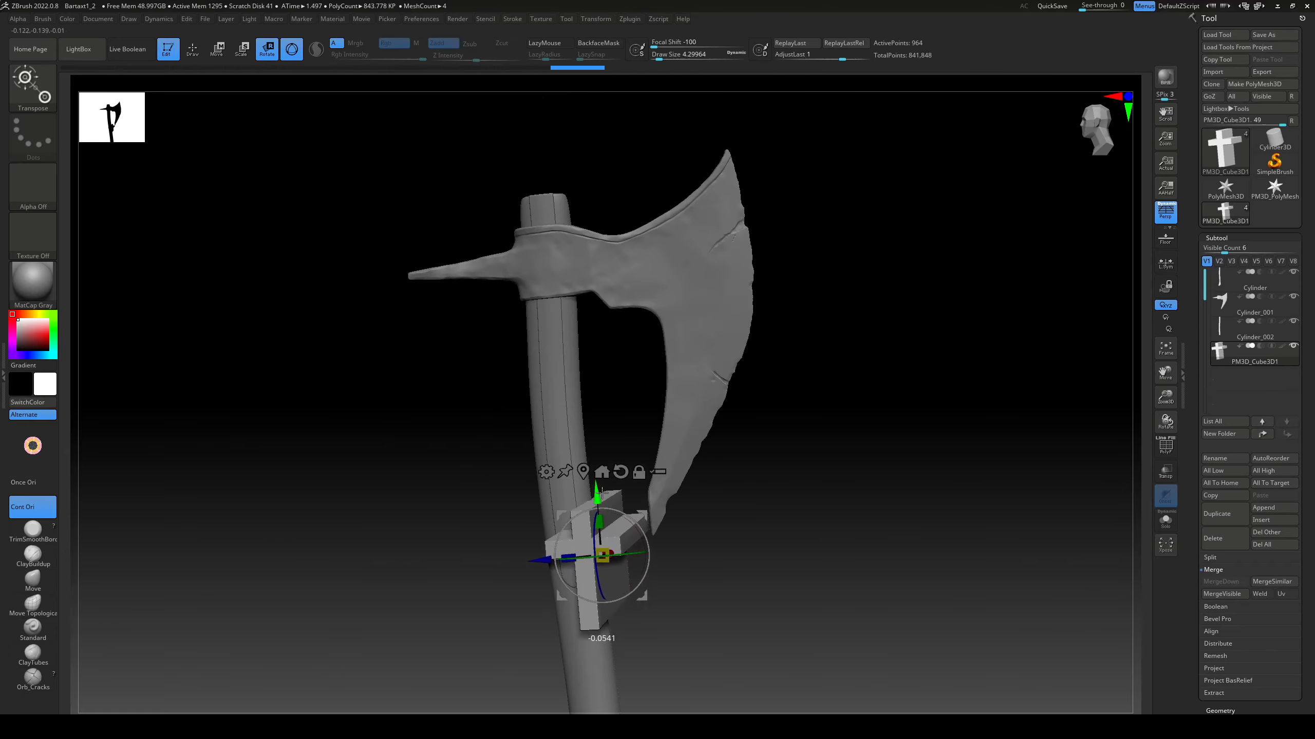
{"action": "left_click_drag", "start_coordinate": [599, 494], "coordinate": [577, 236]}
{"action": "left_click_drag", "start_coordinate": [521, 303], "coordinate": [616, 291]}
{"action": "left_click_drag", "start_coordinate": [880, 331], "coordinate": [1028, 407], "text": "alt"}
{"action": "left_click_drag", "start_coordinate": [661, 392], "coordinate": [645, 435]}
{"action": "left_click_drag", "start_coordinate": [911, 404], "coordinate": [888, 402]}
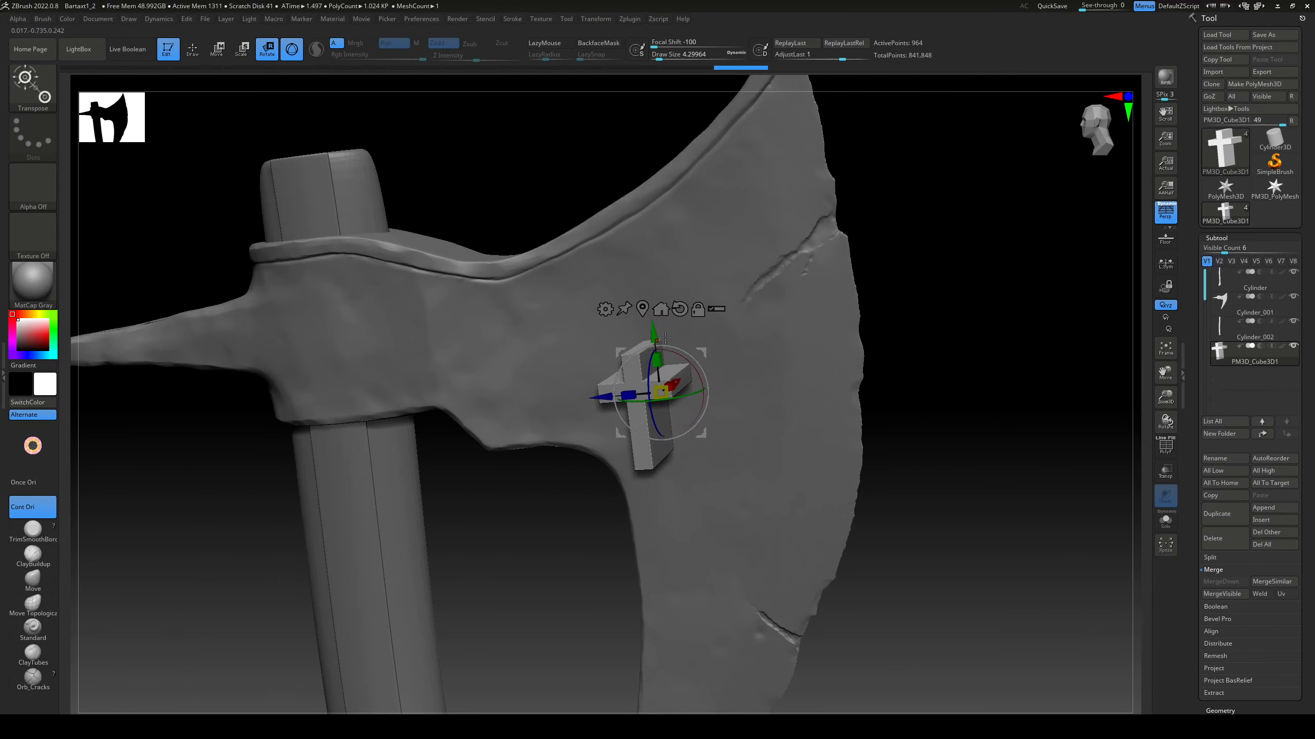
{"action": "left_click_drag", "start_coordinate": [608, 395], "coordinate": [599, 395]}
{"action": "left_click_drag", "start_coordinate": [885, 383], "coordinate": [908, 339]}
Step: Set the cross to subtract from the axe head in Live Boolean, then enlarge and reposition it on the blade
{"action": "left_click", "coordinate": [1262, 434]}
{"action": "left_click", "coordinate": [1261, 322]}
{"action": "left_click_drag", "start_coordinate": [649, 273], "coordinate": [650, 281]}
{"action": "left_click_drag", "start_coordinate": [593, 345], "coordinate": [645, 330]}
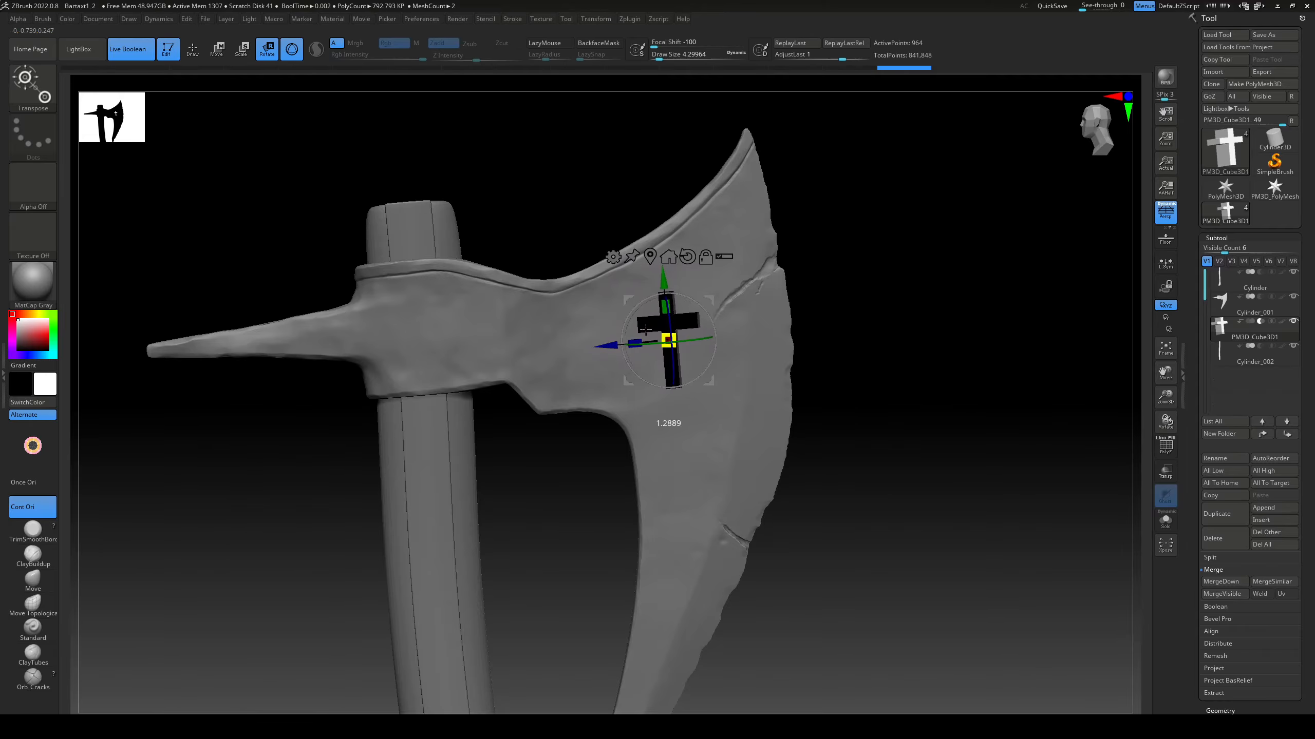
{"action": "mouse_move", "coordinate": [955, 378]}
{"action": "left_mouse_down"}
{"action": "mouse_move", "coordinate": [889, 373]}
{"action": "mouse_move", "coordinate": [955, 381]}
{"action": "left_mouse_up"}
{"action": "left_click_drag", "start_coordinate": [664, 281], "coordinate": [664, 268]}
{"action": "left_click_drag", "start_coordinate": [984, 370], "coordinate": [895, 343]}
Step: Make a Boolean mesh of the cross cutout, append the result as a subtool and hide the other parts covering it
{"action": "left_click", "coordinate": [1215, 606]}
{"action": "left_click", "coordinate": [1244, 595]}
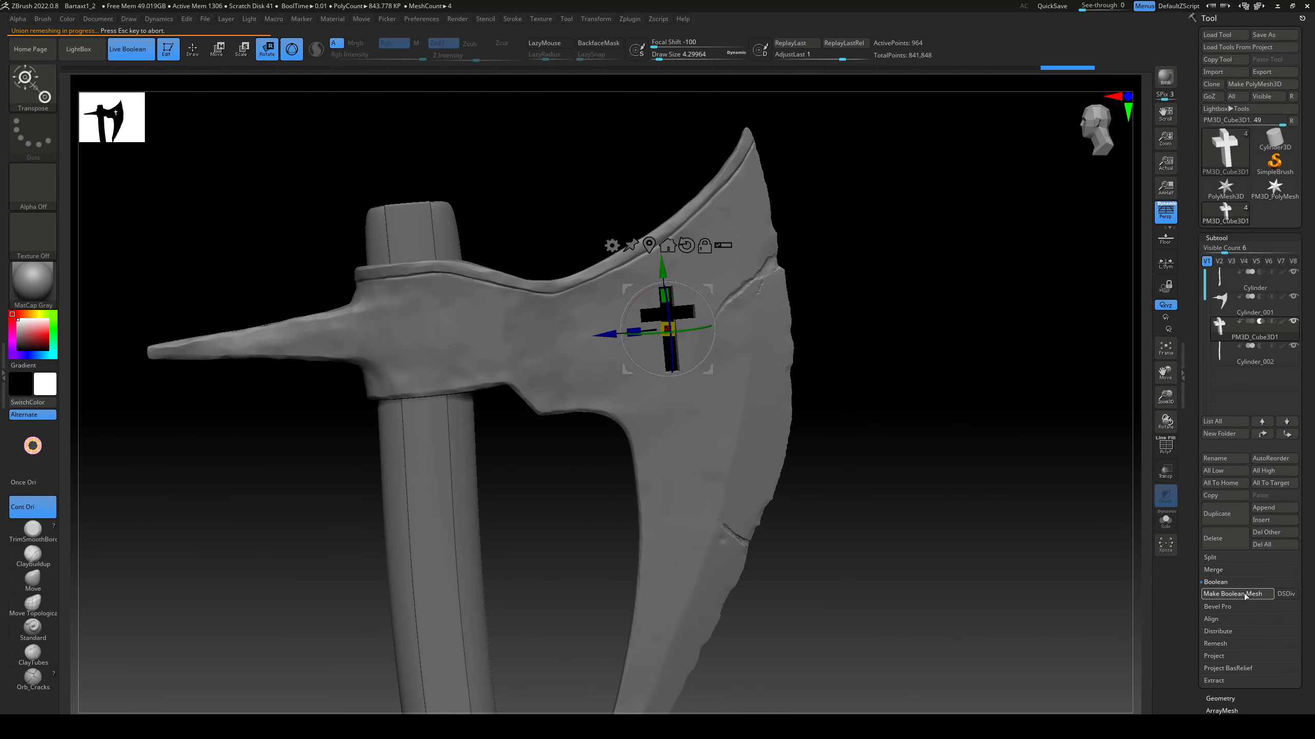
{"action": "left_click", "coordinate": [1255, 332]}
{"action": "left_click", "coordinate": [1264, 532]}
{"action": "left_click", "coordinate": [921, 578]}
{"action": "key", "text": "q"}
{"action": "left_click", "coordinate": [1293, 370]}
{"action": "left_click", "coordinate": [1293, 297]}
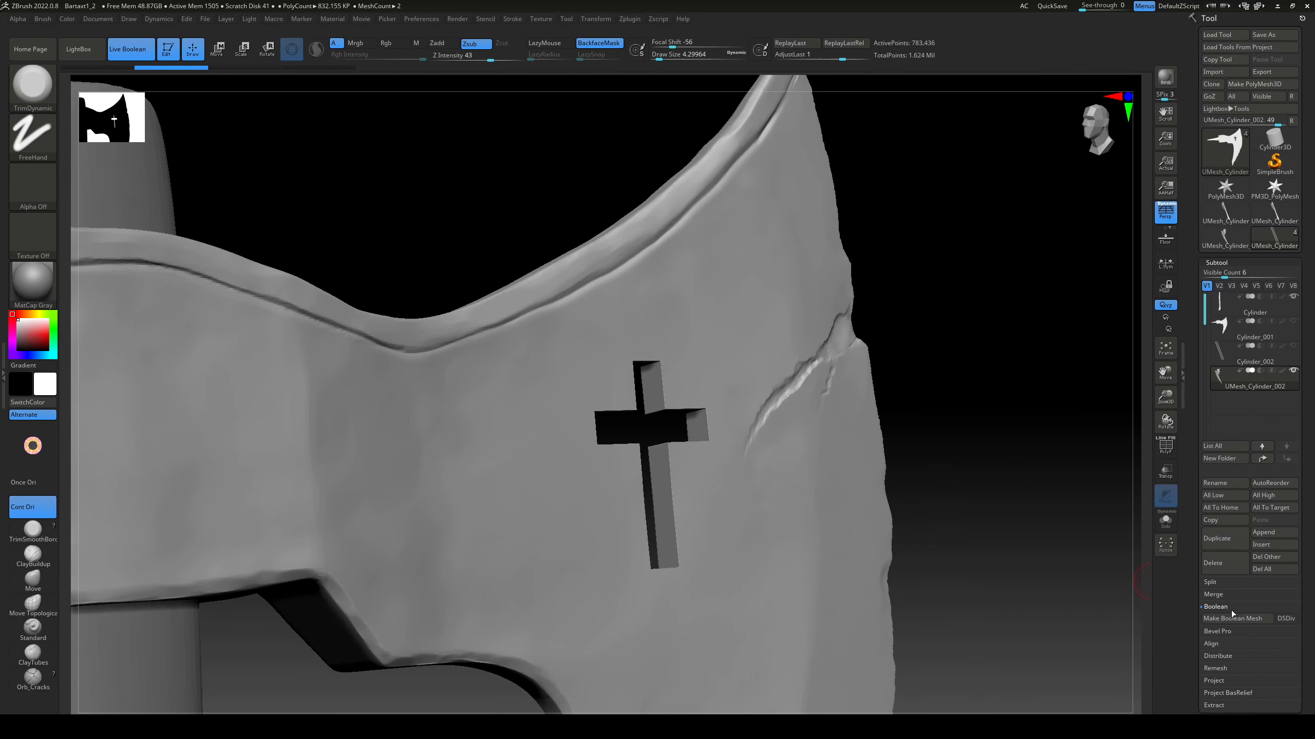
Step: DynaMesh the Boolean axe head at resolution 1872
{"action": "left_click_drag", "start_coordinate": [1197, 596], "coordinate": [1197, 588]}
{"action": "left_click", "coordinate": [1220, 714]}
{"action": "left_click", "coordinate": [1224, 458]}
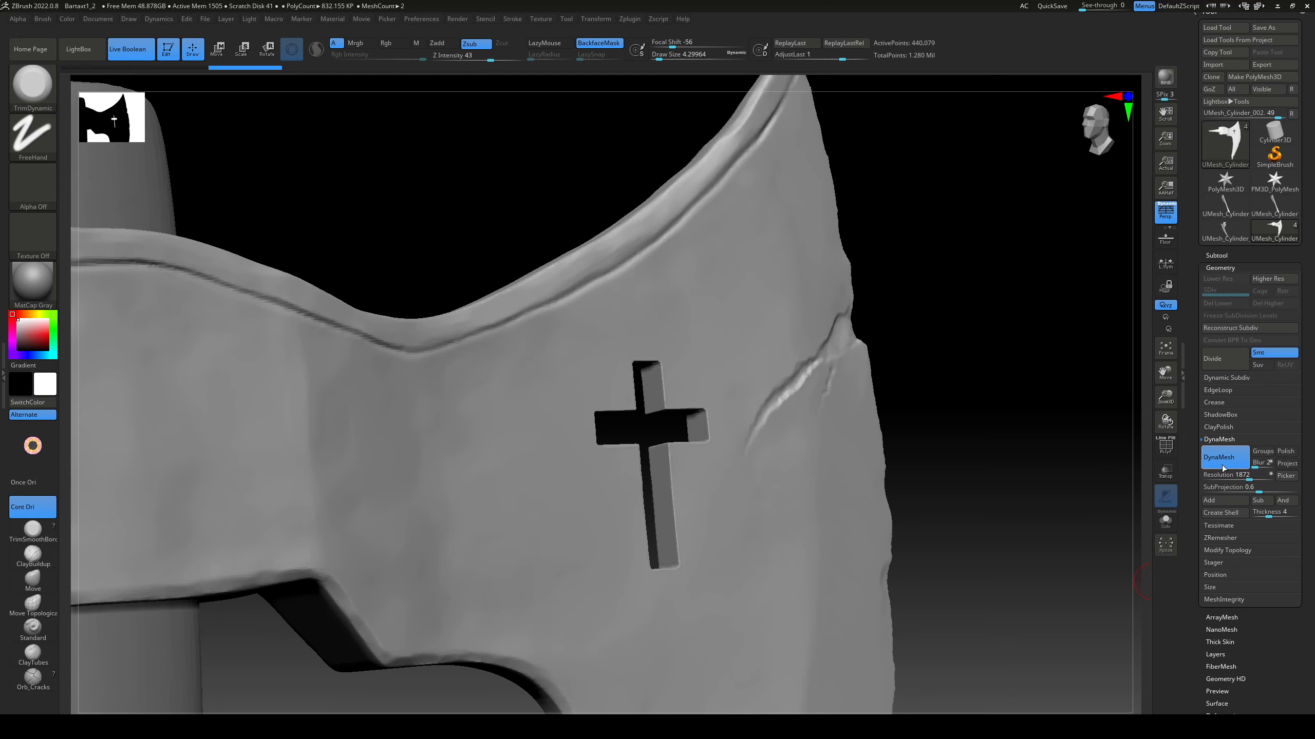
Step: Bevel the upper, lower and far-side rims of the cross cutout with the TrimDynamic brush on the first face of the blade
{"action": "mouse_move", "coordinate": [958, 363]}
{"action": "left_mouse_down"}
{"action": "mouse_move", "coordinate": [981, 376]}
{"action": "mouse_move", "coordinate": [660, 474]}
{"action": "left_mouse_up"}
{"action": "left_click_drag", "start_coordinate": [663, 366], "coordinate": [670, 449]}
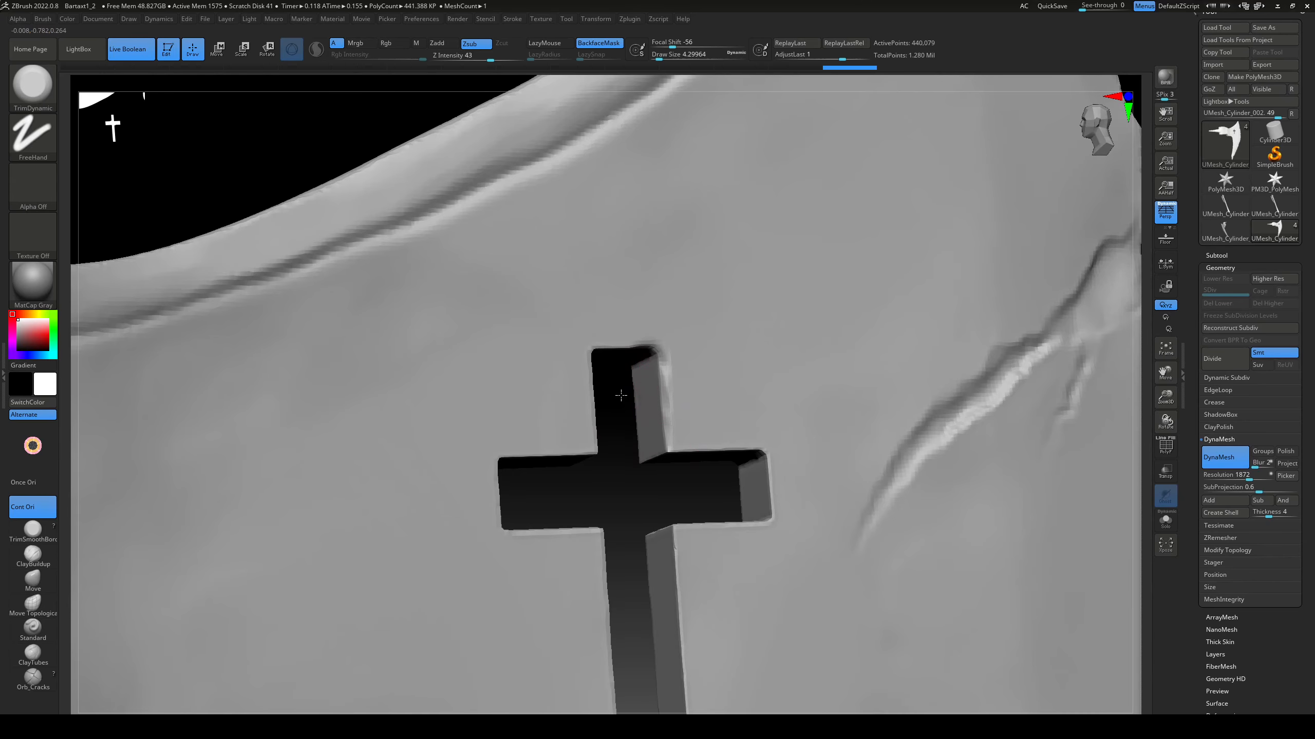
{"action": "left_click_drag", "start_coordinate": [621, 396], "coordinate": [603, 339]}
{"action": "left_click_drag", "start_coordinate": [647, 352], "coordinate": [624, 326]}
{"action": "left_click_drag", "start_coordinate": [634, 327], "coordinate": [581, 328]}
{"action": "mouse_move", "coordinate": [753, 483]}
{"action": "left_mouse_down"}
{"action": "mouse_move", "coordinate": [706, 493]}
{"action": "mouse_move", "coordinate": [611, 405]}
{"action": "left_mouse_up"}
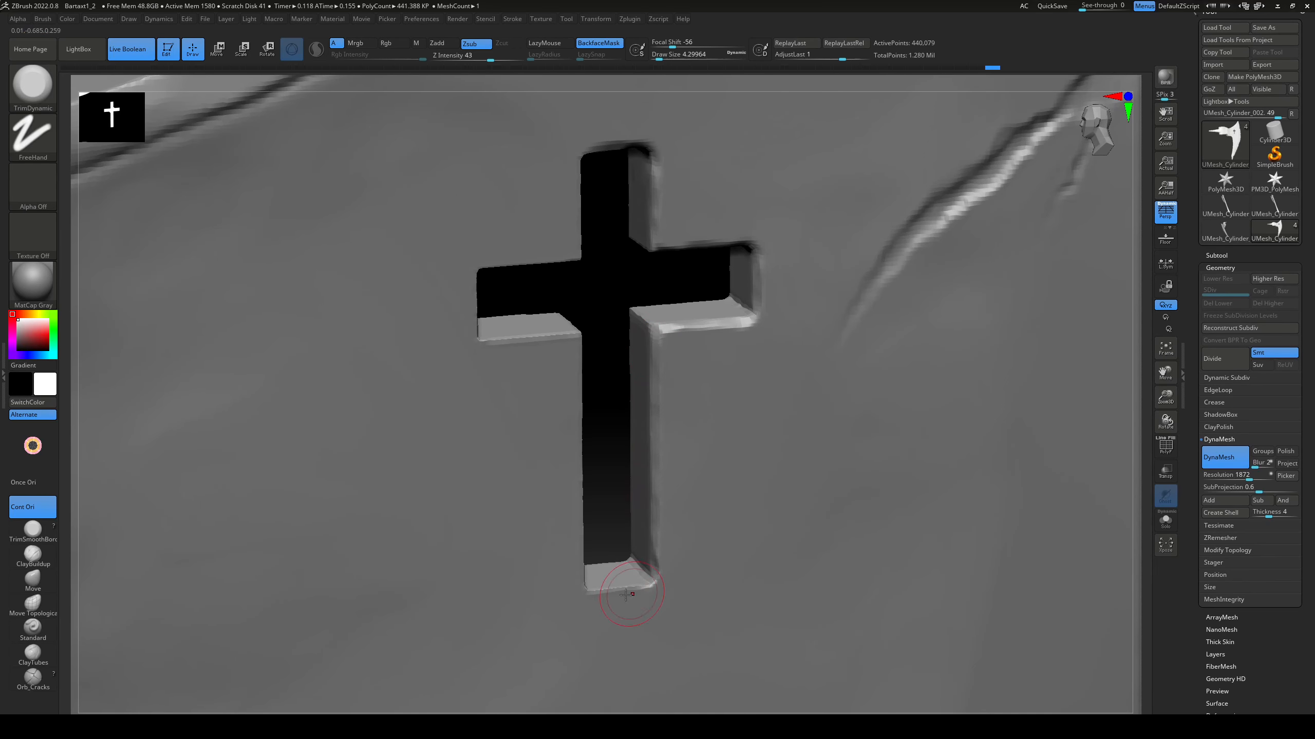
{"action": "left_click_drag", "start_coordinate": [626, 595], "coordinate": [605, 596]}
{"action": "right_click_drag", "start_coordinate": [632, 564], "coordinate": [562, 484]}
{"action": "left_click_drag", "start_coordinate": [570, 448], "coordinate": [590, 593]}
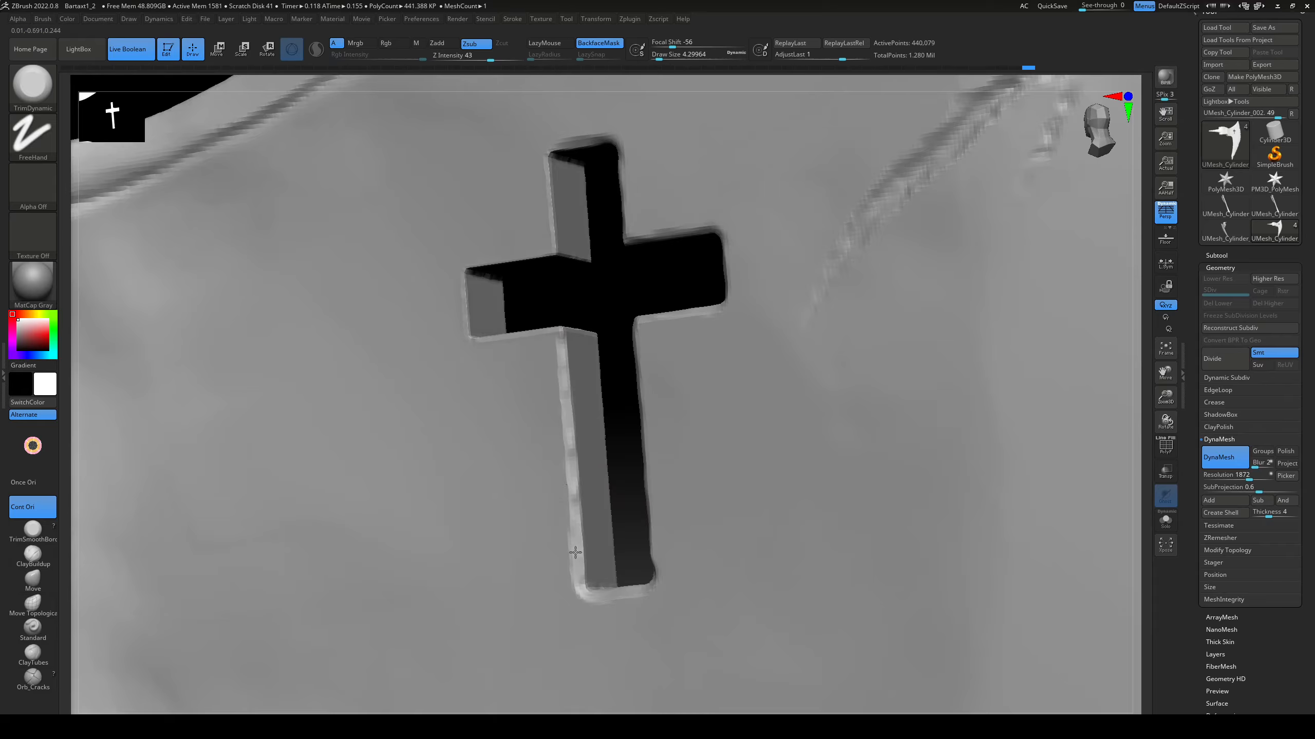
Step: Trim the remaining inner corners and side rims of the cross cutout on the same blade face
{"action": "right_click_drag", "start_coordinate": [575, 553], "coordinate": [519, 439]}
{"action": "right_click_drag", "start_coordinate": [588, 394], "coordinate": [461, 366]}
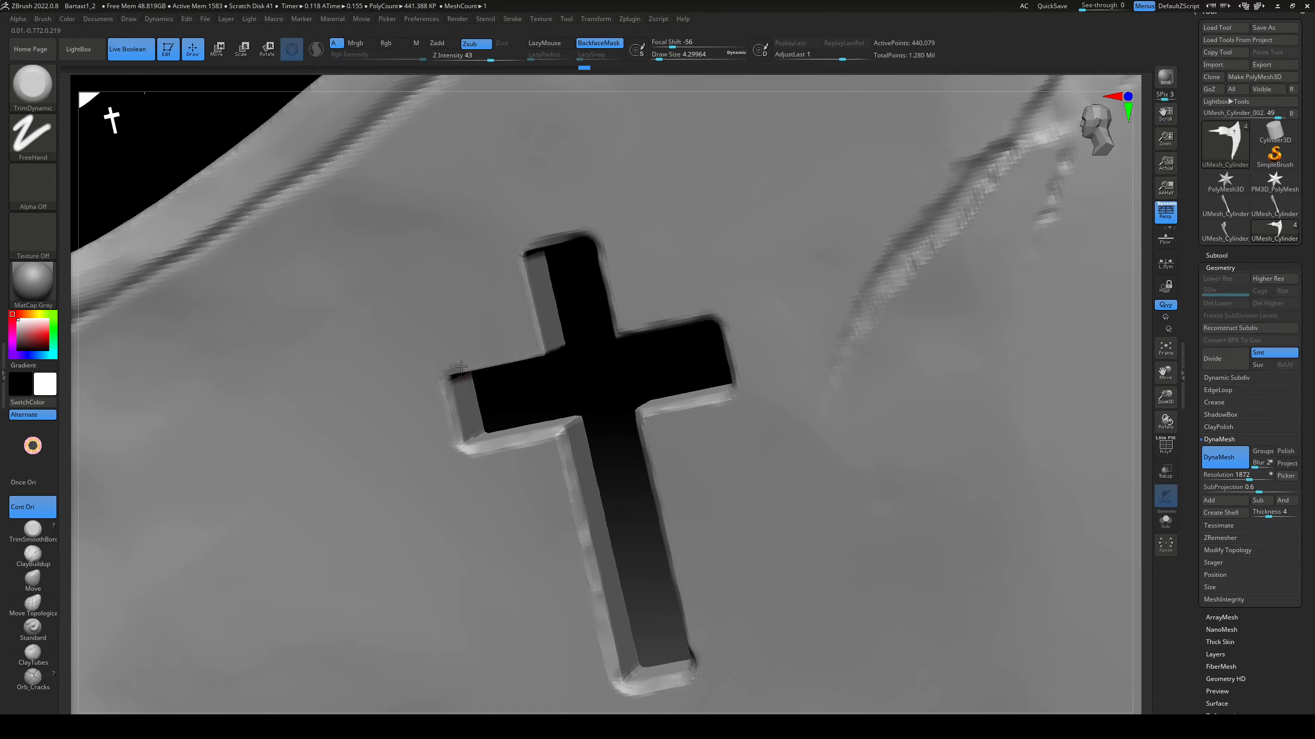
{"action": "right_click_drag", "start_coordinate": [531, 249], "coordinate": [538, 310]}
{"action": "left_click_drag", "start_coordinate": [541, 358], "coordinate": [585, 346]}
{"action": "right_click_drag", "start_coordinate": [585, 346], "coordinate": [549, 336]}
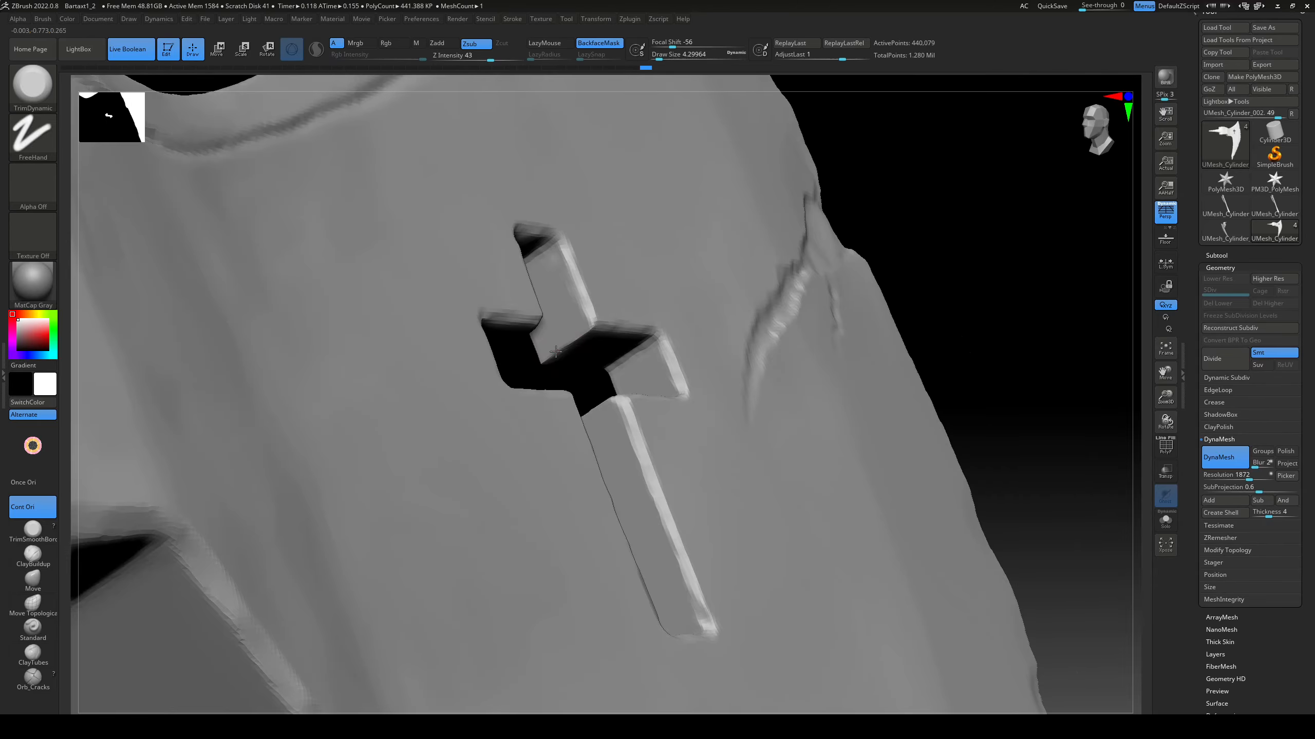
{"action": "left_click_drag", "start_coordinate": [545, 323], "coordinate": [592, 360]}
Step: Bevel the rim of the cross cutout on the opposite blade face with the TrimDynamic brush
{"action": "mouse_move", "coordinate": [592, 360]}
{"action": "right_mouse_down"}
{"action": "mouse_move", "coordinate": [522, 381]}
{"action": "mouse_move", "coordinate": [481, 590]}
{"action": "mouse_move", "coordinate": [420, 518]}
{"action": "right_mouse_up"}
{"action": "right_click_drag", "start_coordinate": [412, 366], "coordinate": [445, 422]}
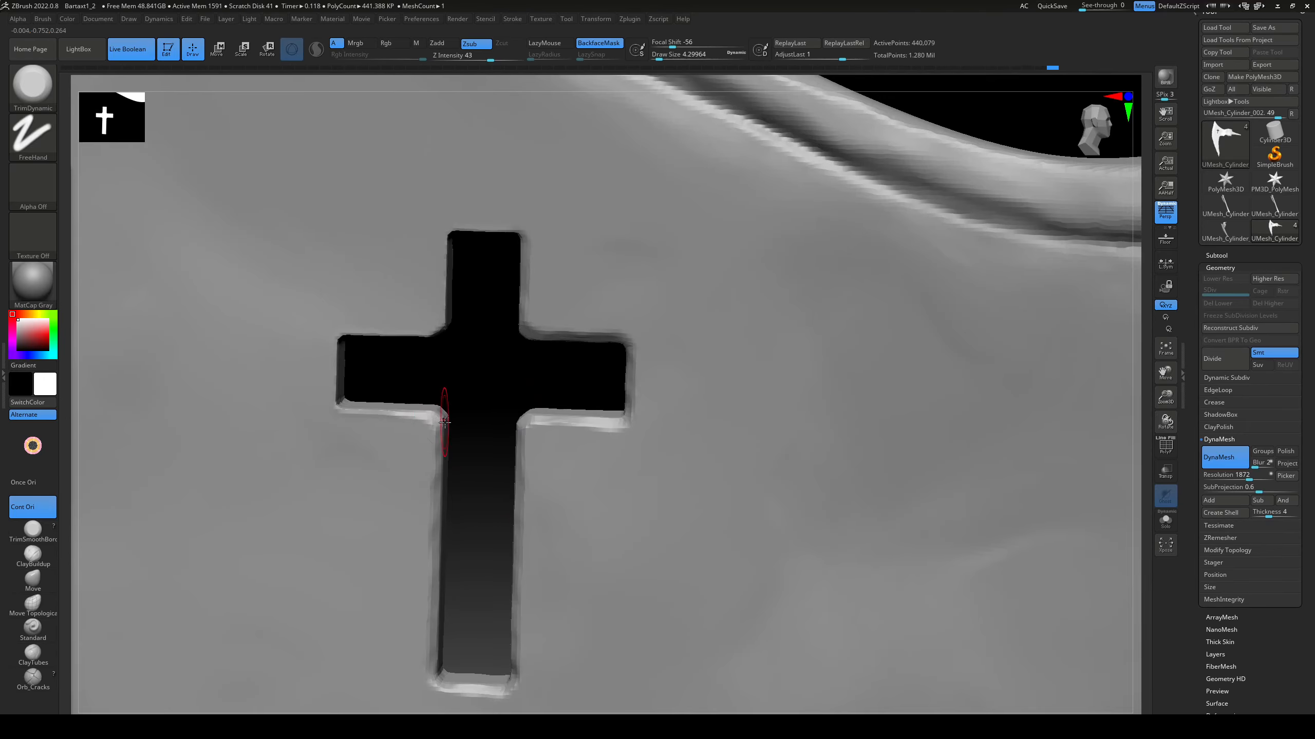
{"action": "mouse_move", "coordinate": [436, 358]}
{"action": "right_mouse_down"}
{"action": "mouse_move", "coordinate": [471, 436]}
{"action": "mouse_move", "coordinate": [434, 441]}
{"action": "right_mouse_up"}
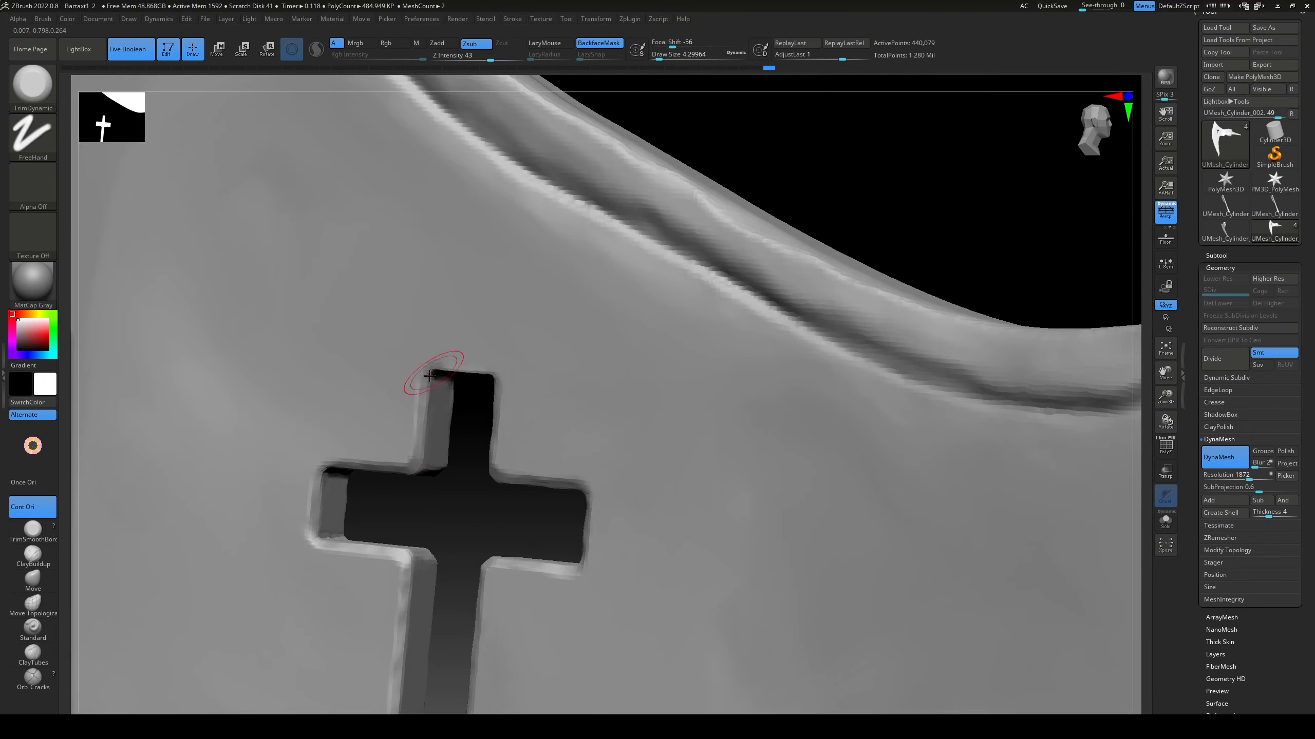
{"action": "left_click_drag", "start_coordinate": [437, 376], "coordinate": [459, 375]}
{"action": "right_click_drag", "start_coordinate": [460, 374], "coordinate": [500, 398]}
{"action": "left_click_drag", "start_coordinate": [499, 401], "coordinate": [502, 448]}
{"action": "mouse_move", "coordinate": [501, 448]}
{"action": "right_mouse_down", "text": "ctrl"}
{"action": "mouse_move", "coordinate": [562, 369]}
{"action": "mouse_move", "coordinate": [787, 220]}
{"action": "mouse_move", "coordinate": [731, 412]}
{"action": "mouse_move", "coordinate": [739, 364]}
{"action": "mouse_move", "coordinate": [725, 372]}
{"action": "right_mouse_up", "text": "ctrl"}
Step: Isolate the two handle strips and soften their first long edges with the TrimDynamic brush
{"action": "right_click_drag", "start_coordinate": [725, 373], "coordinate": [528, 489], "text": "ctrl"}
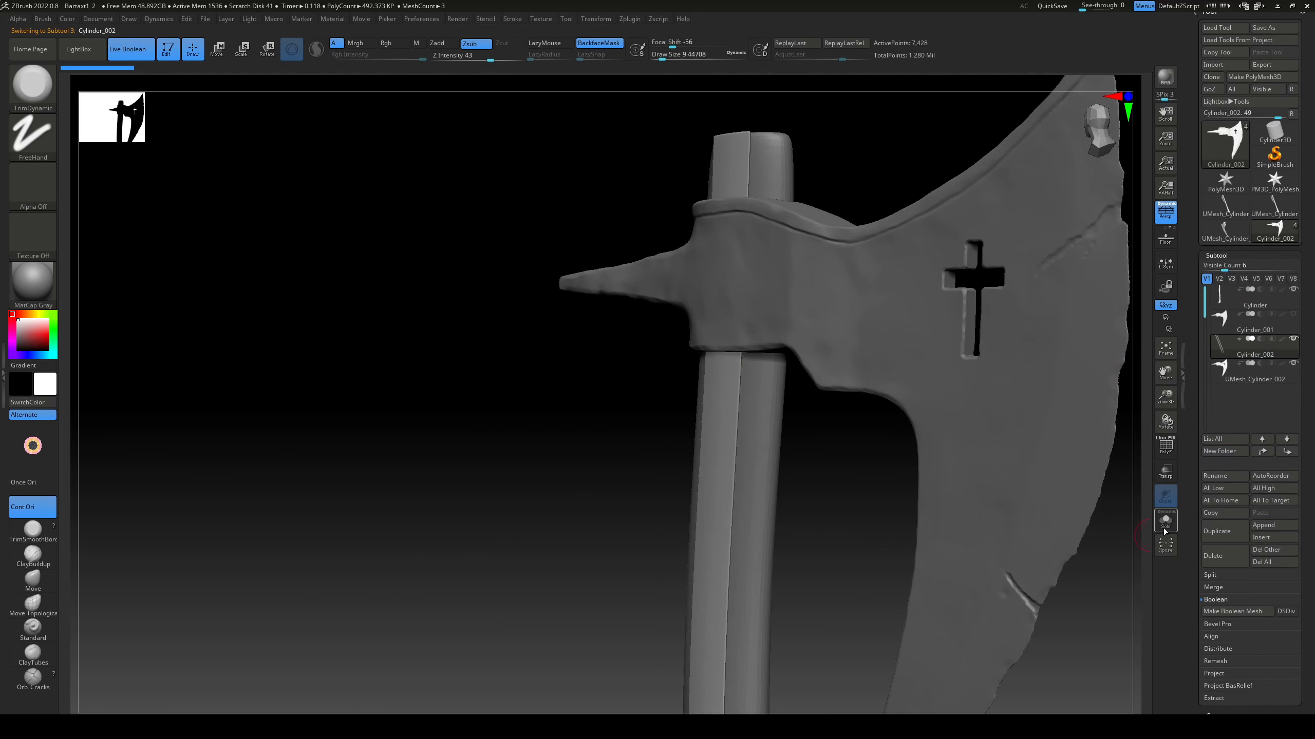
{"action": "left_click", "coordinate": [1165, 520]}
{"action": "mouse_move", "coordinate": [954, 417]}
{"action": "right_mouse_down"}
{"action": "mouse_move", "coordinate": [942, 472]}
{"action": "mouse_move", "coordinate": [906, 466]}
{"action": "right_mouse_up"}
{"action": "left_click_drag", "start_coordinate": [718, 234], "coordinate": [718, 372]}
{"action": "right_click_drag", "start_coordinate": [745, 474], "coordinate": [761, 295], "text": "alt"}
{"action": "left_click_drag", "start_coordinate": [734, 337], "coordinate": [732, 475]}
{"action": "right_click_drag", "start_coordinate": [732, 475], "coordinate": [751, 357], "text": "alt"}
{"action": "left_click_drag", "start_coordinate": [753, 357], "coordinate": [751, 415]}
{"action": "right_click_drag", "start_coordinate": [752, 415], "coordinate": [755, 307], "text": "alt"}
{"action": "left_click_drag", "start_coordinate": [755, 311], "coordinate": [748, 489]}
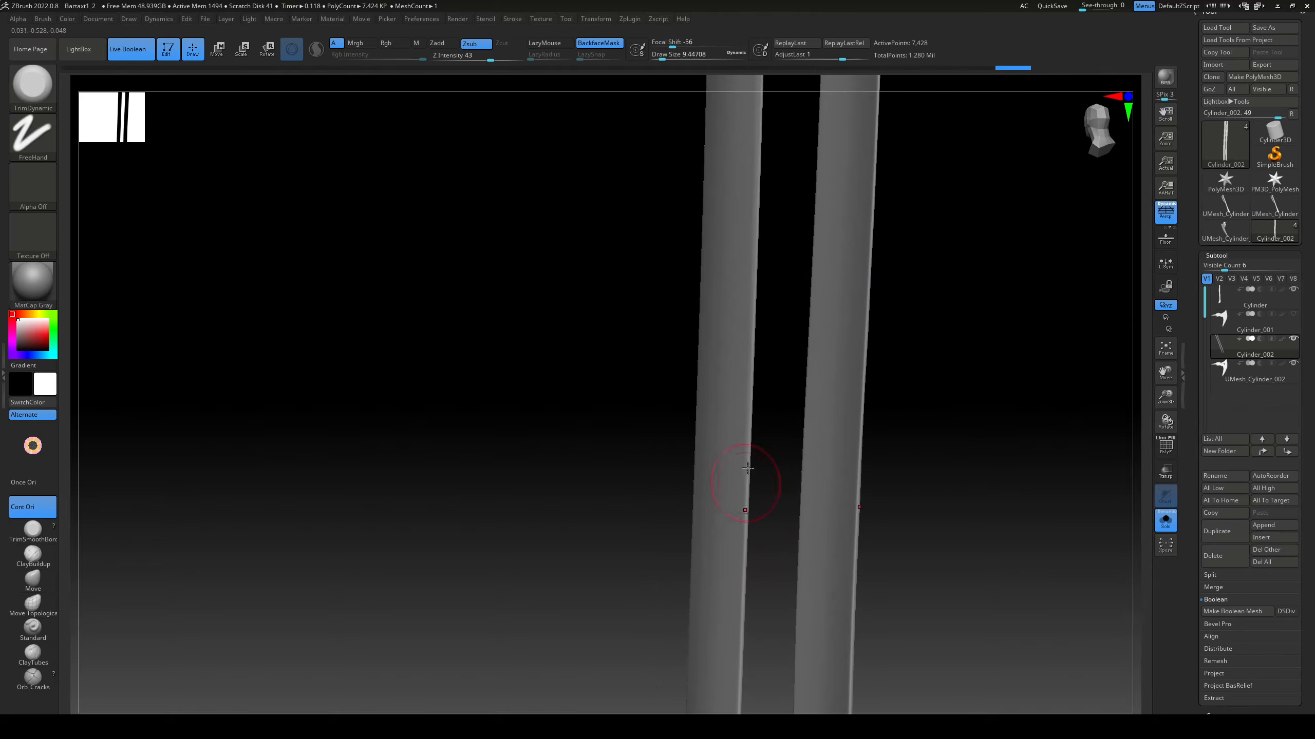
{"action": "mouse_move", "coordinate": [748, 490]}
{"action": "right_mouse_down"}
{"action": "mouse_move", "coordinate": [725, 462]}
{"action": "mouse_move", "coordinate": [634, 499]}
{"action": "mouse_move", "coordinate": [904, 312]}
{"action": "mouse_move", "coordinate": [719, 500]}
{"action": "mouse_move", "coordinate": [695, 323]}
{"action": "mouse_move", "coordinate": [785, 318]}
{"action": "right_mouse_up"}
{"action": "right_click_drag", "start_coordinate": [663, 611], "coordinate": [790, 403]}
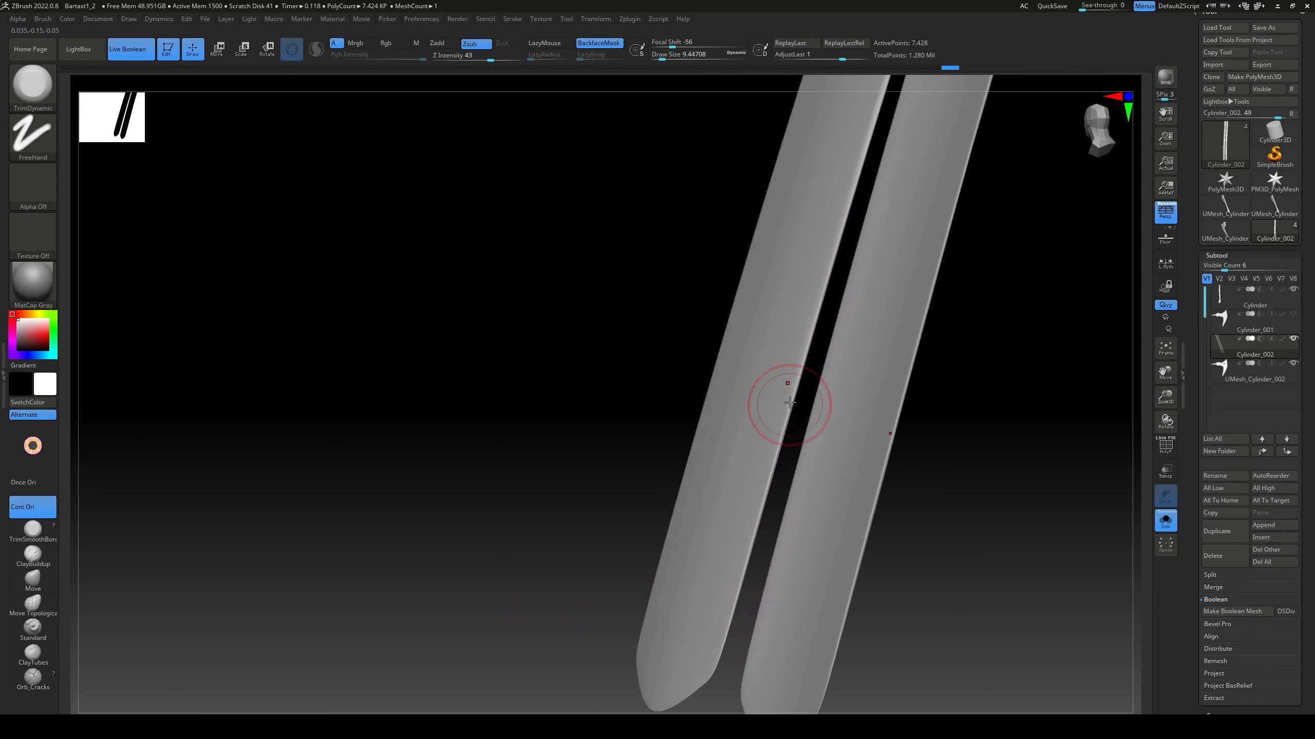
Step: Trim the opposite long edges of the two handle strips along their length
{"action": "right_click_drag", "start_coordinate": [722, 635], "coordinate": [662, 465]}
{"action": "right_click_drag", "start_coordinate": [756, 675], "coordinate": [870, 458]}
{"action": "left_click_drag", "start_coordinate": [639, 300], "coordinate": [716, 492]}
{"action": "right_click_drag", "start_coordinate": [880, 456], "coordinate": [861, 446]}
{"action": "left_click_drag", "start_coordinate": [633, 331], "coordinate": [707, 551]}
{"action": "right_click_drag", "start_coordinate": [707, 551], "coordinate": [696, 546]}
{"action": "left_click_drag", "start_coordinate": [601, 289], "coordinate": [668, 469]}
{"action": "right_click_drag", "start_coordinate": [860, 497], "coordinate": [839, 492]}
{"action": "left_click_drag", "start_coordinate": [585, 329], "coordinate": [657, 508]}
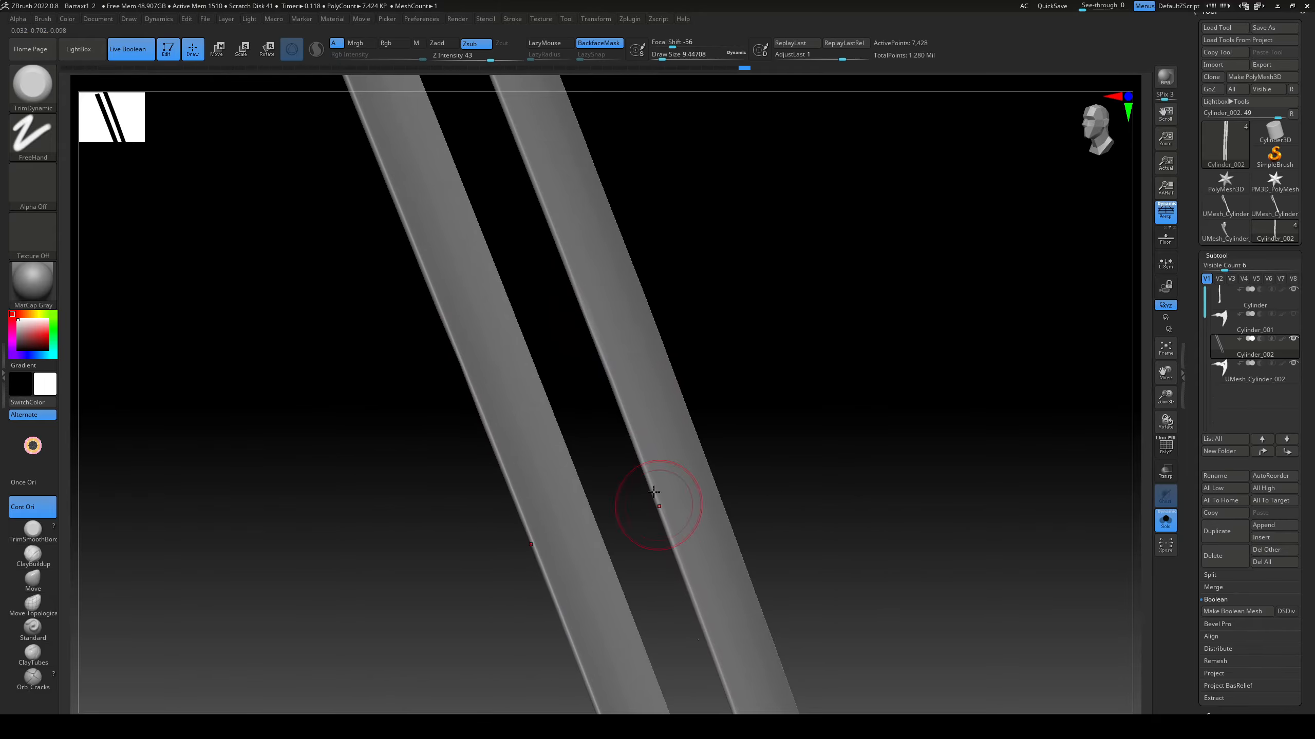
{"action": "right_click_drag", "start_coordinate": [725, 311], "coordinate": [735, 497], "text": "alt"}
{"action": "left_click_drag", "start_coordinate": [610, 357], "coordinate": [660, 458]}
{"action": "right_click_drag", "start_coordinate": [807, 405], "coordinate": [823, 492]}
Step: Open the DynaMesh settings for the isolated handle strips
{"action": "right_click_drag", "start_coordinate": [638, 440], "coordinate": [971, 359]}
{"action": "left_click_drag", "start_coordinate": [1300, 589], "coordinate": [1253, 390]}
{"action": "left_click", "coordinate": [1224, 333]}
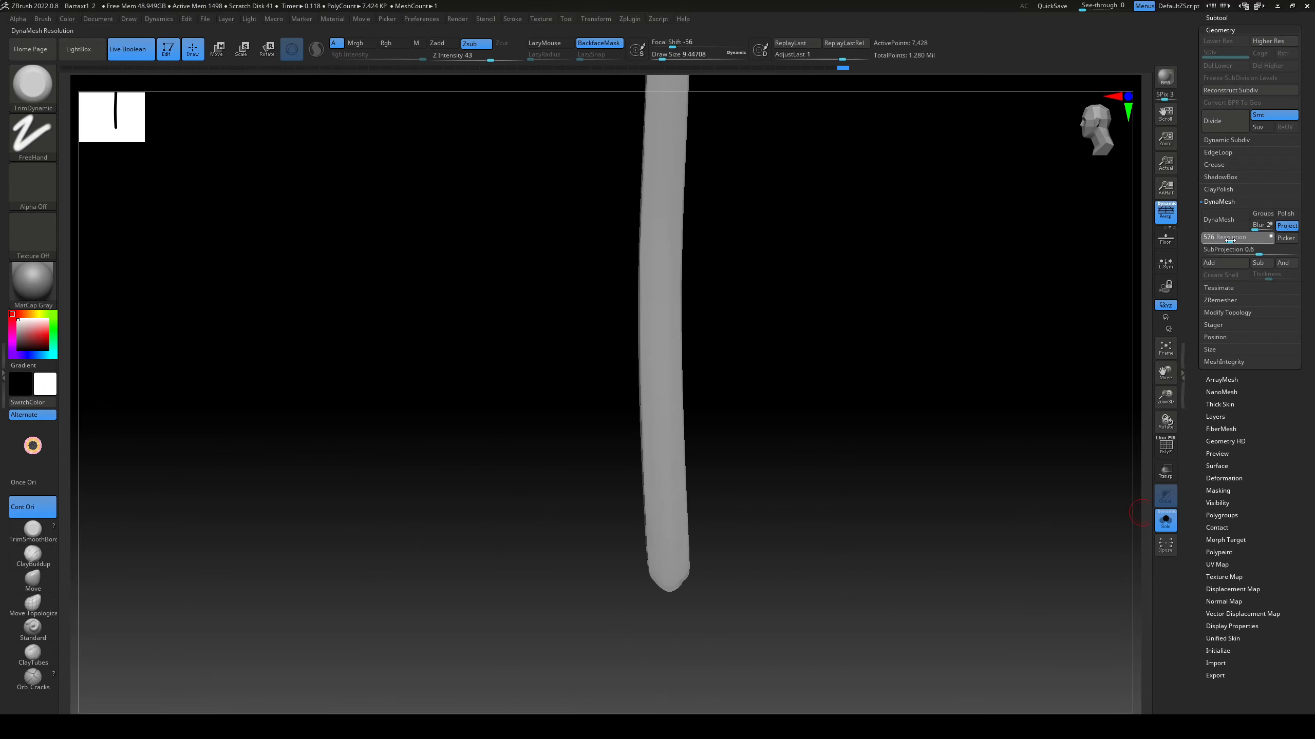
{"action": "left_click", "coordinate": [1226, 220]}
{"action": "mouse_move", "coordinate": [885, 466]}
{"action": "right_mouse_down"}
{"action": "mouse_move", "coordinate": [950, 473]}
{"action": "mouse_move", "coordinate": [890, 450]}
{"action": "right_mouse_up"}
{"action": "key", "text": "ctrl+z"}
Step: DynaMesh the handle strips at resolution 3008
{"action": "left_click", "coordinate": [1260, 240]}
{"action": "left_click", "coordinate": [1231, 223]}
{"action": "right_click_drag", "start_coordinate": [849, 332], "coordinate": [874, 482], "text": "alt"}
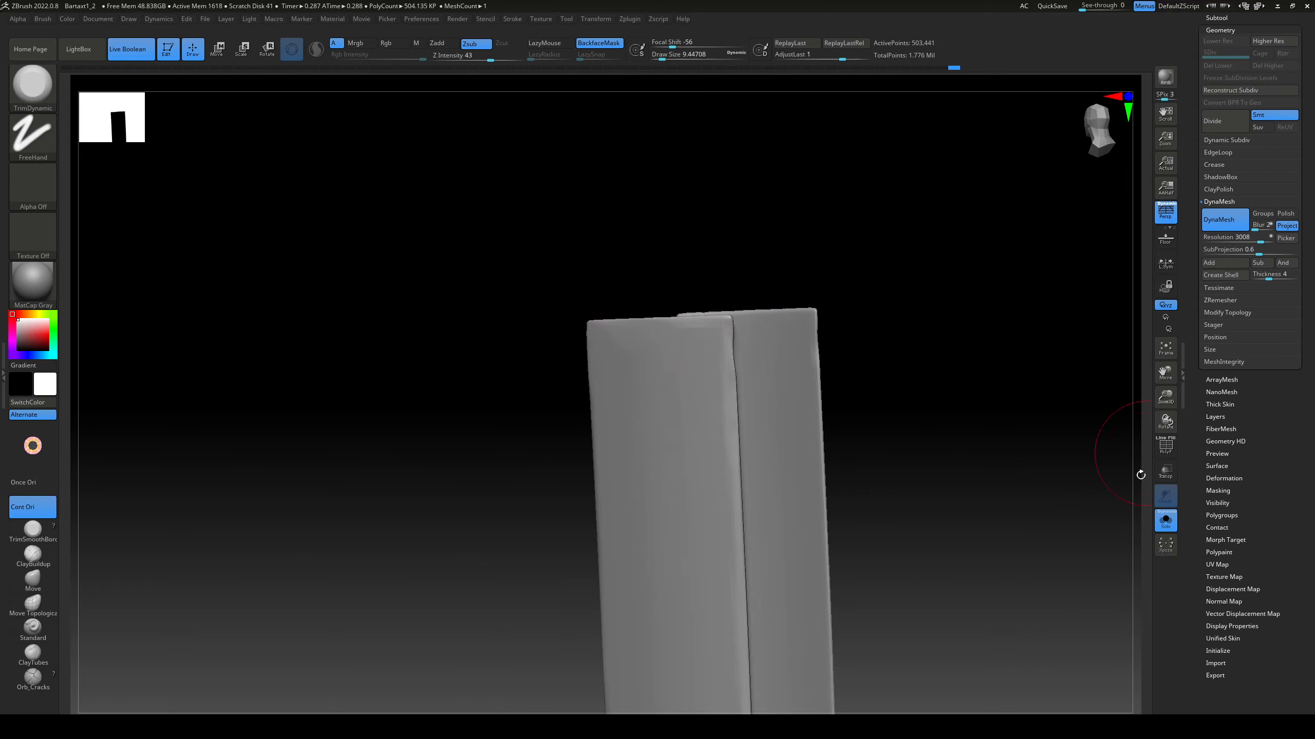
Step: Show the whole axe again and roughen the strip's flat face along the handle with a larger TrimDynamic brush, size about 22
{"action": "left_click", "coordinate": [1165, 520]}
{"action": "right_click_drag", "start_coordinate": [921, 415], "coordinate": [983, 409]}
{"action": "right_click_drag", "start_coordinate": [786, 435], "coordinate": [895, 504]}
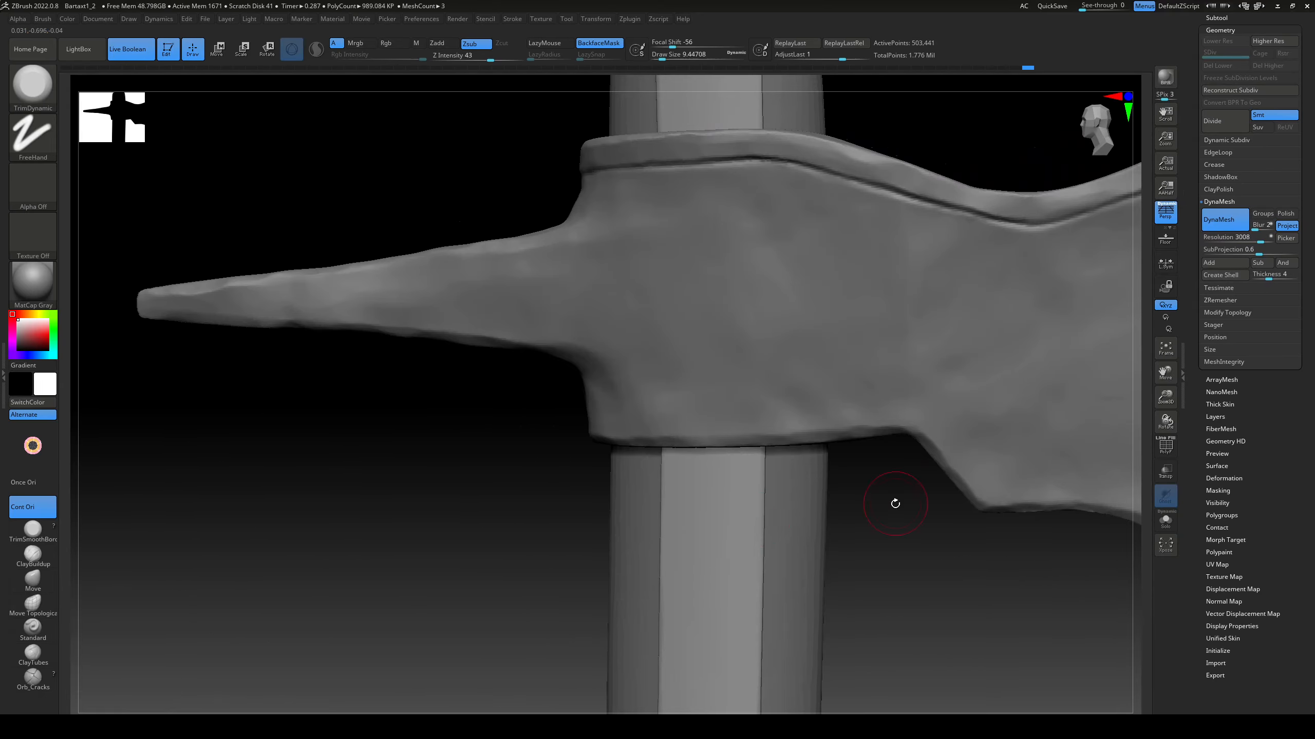
{"action": "right_click_drag", "start_coordinate": [924, 582], "coordinate": [955, 339], "text": "alt"}
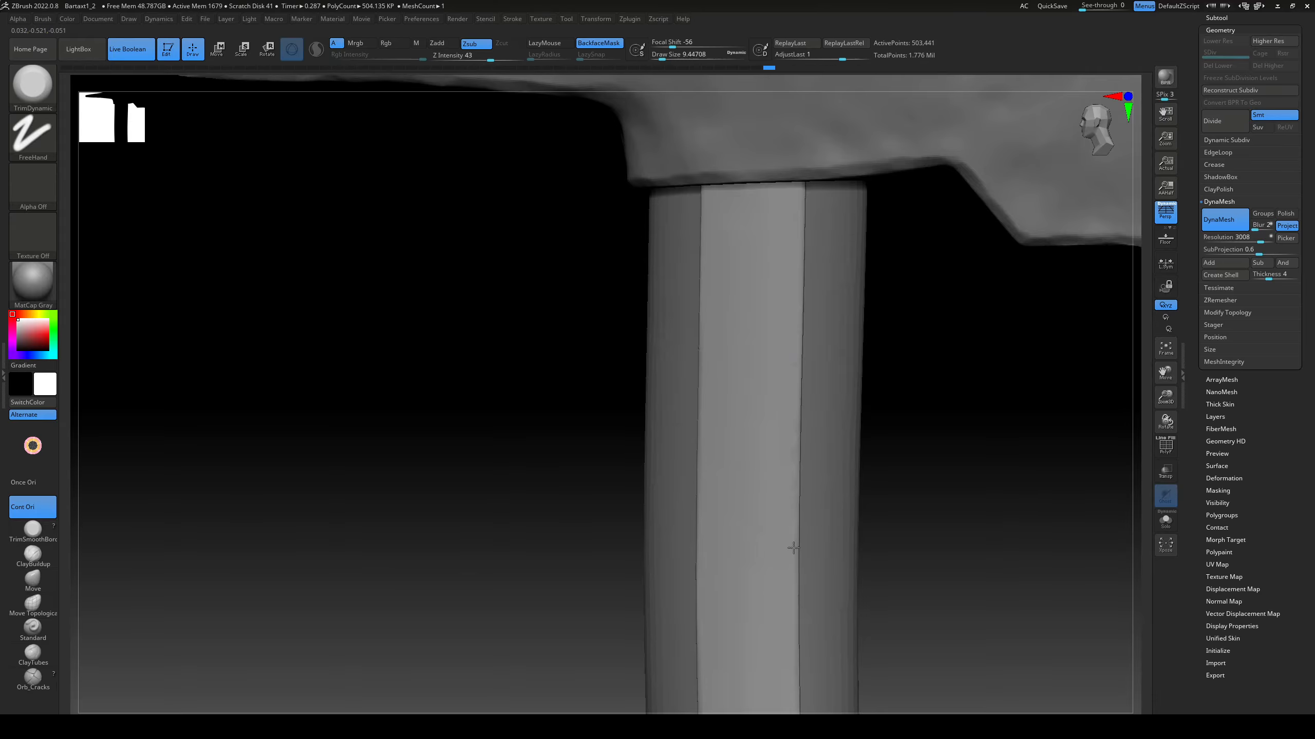
{"action": "right_click_drag", "start_coordinate": [793, 548], "coordinate": [771, 306]}
{"action": "mouse_move", "coordinate": [987, 327]}
{"action": "right_mouse_down"}
{"action": "mouse_move", "coordinate": [994, 317]}
{"action": "mouse_move", "coordinate": [958, 311]}
{"action": "right_mouse_up"}
{"action": "key", "text": "s"}
{"action": "left_click_drag", "start_coordinate": [797, 306], "coordinate": [790, 405]}
{"action": "right_click_drag", "start_coordinate": [789, 405], "coordinate": [797, 596], "text": "alt"}
{"action": "right_click_drag", "start_coordinate": [785, 672], "coordinate": [757, 505]}
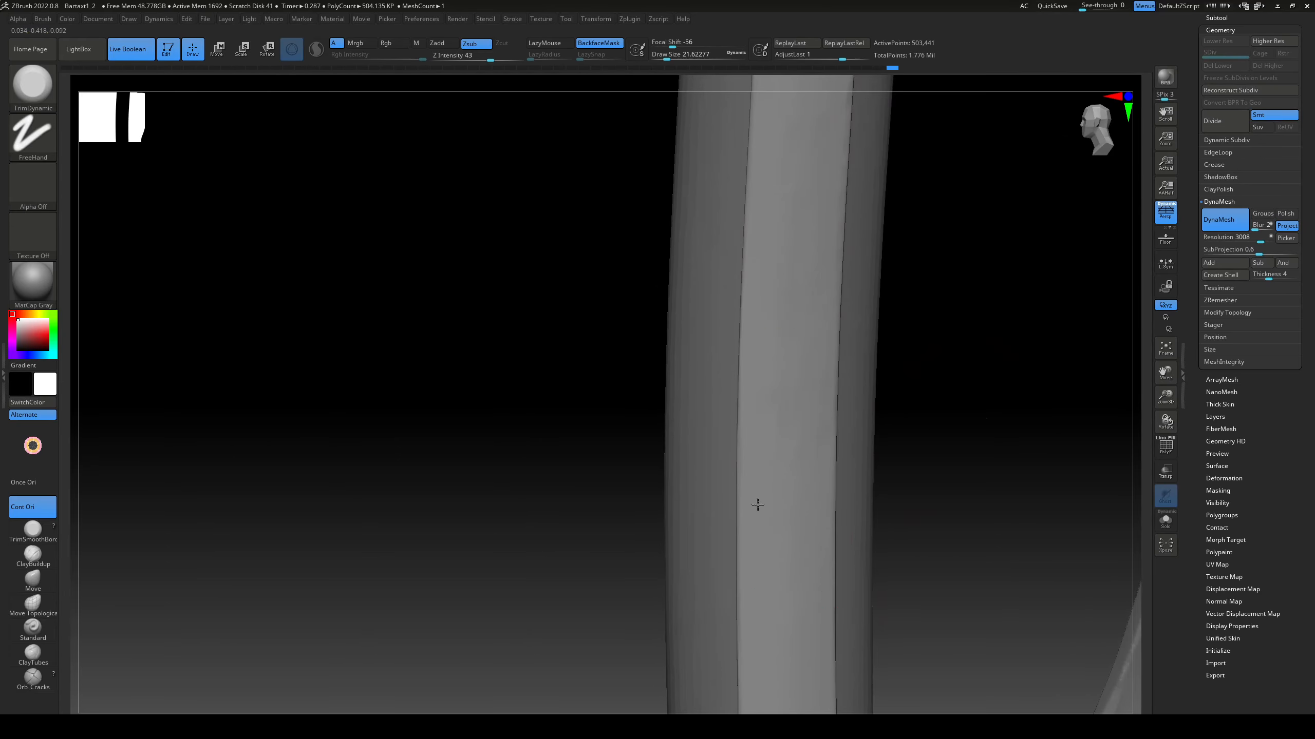
{"action": "right_click_drag", "start_coordinate": [923, 531], "coordinate": [773, 391]}
{"action": "right_click_drag", "start_coordinate": [765, 599], "coordinate": [790, 448]}
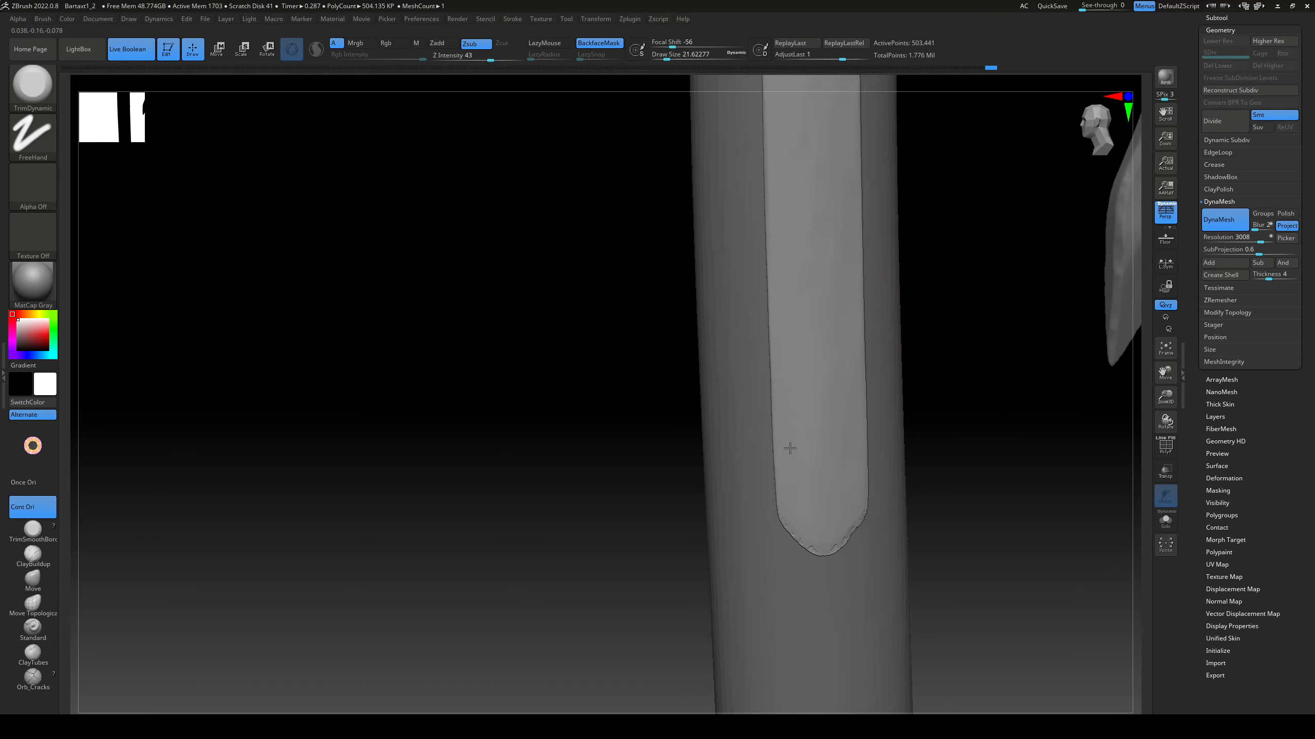
Step: Smooth the rounded lower end of the strip and trim its rim with a brush size of about 10.5
{"action": "mouse_move", "coordinate": [788, 527]}
{"action": "left_mouse_down", "text": "shift"}
{"action": "mouse_move", "coordinate": [845, 540]}
{"action": "mouse_move", "coordinate": [824, 547]}
{"action": "left_mouse_up", "text": "shift"}
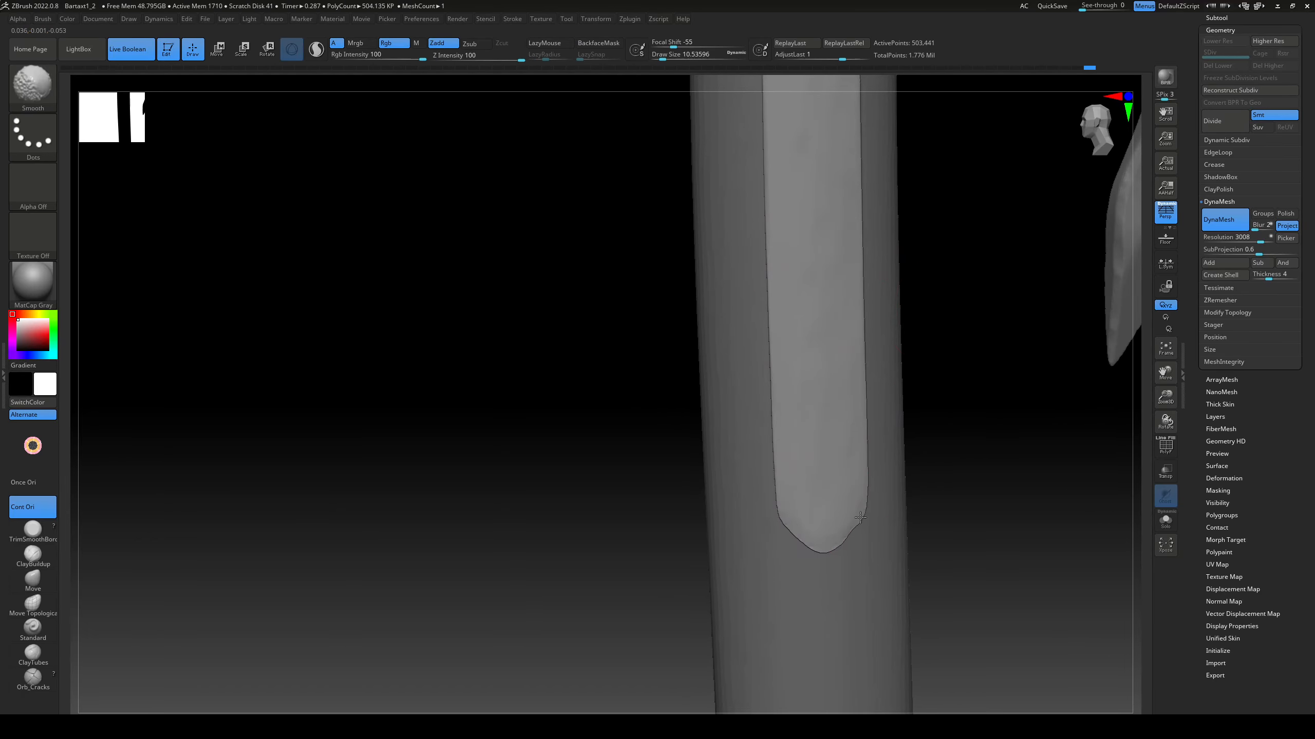
{"action": "mouse_move", "coordinate": [859, 512]}
{"action": "right_mouse_down"}
{"action": "mouse_move", "coordinate": [960, 477]}
{"action": "mouse_move", "coordinate": [866, 546]}
{"action": "right_mouse_up"}
{"action": "left_click_drag", "start_coordinate": [892, 510], "coordinate": [844, 539], "text": "shift"}
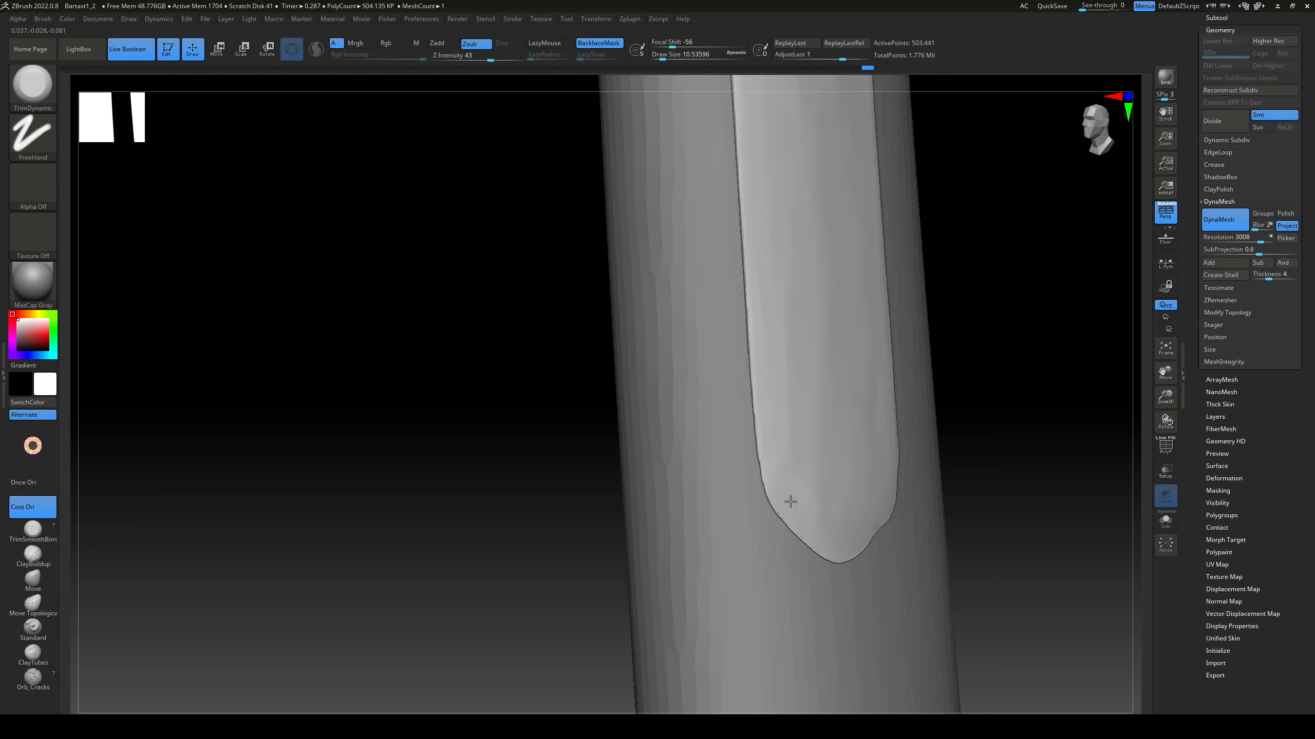
{"action": "mouse_move", "coordinate": [817, 535]}
{"action": "right_mouse_down"}
{"action": "mouse_move", "coordinate": [916, 497]}
{"action": "mouse_move", "coordinate": [825, 555]}
{"action": "right_mouse_up"}
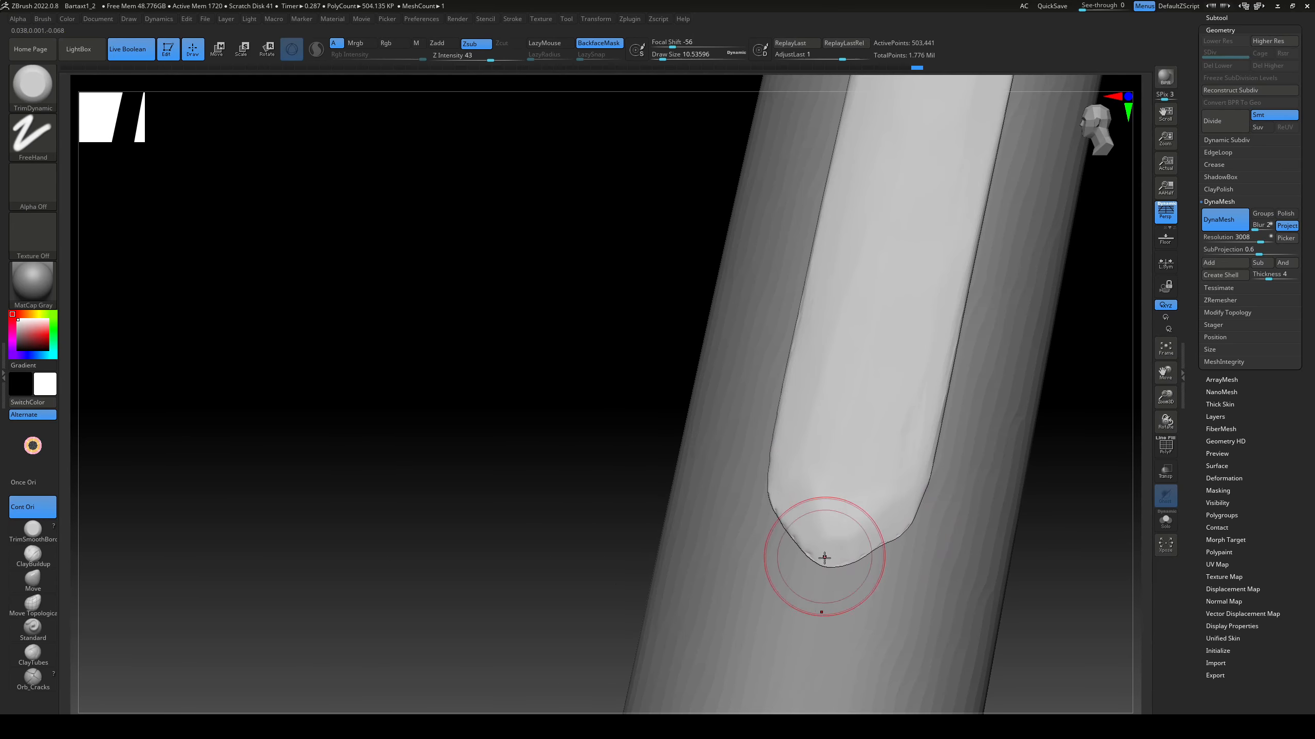
{"action": "mouse_move", "coordinate": [817, 577]}
{"action": "left_mouse_down"}
{"action": "mouse_move", "coordinate": [833, 569]}
{"action": "mouse_move", "coordinate": [772, 486]}
{"action": "mouse_move", "coordinate": [855, 554]}
{"action": "left_mouse_up"}
Step: Build up the lower tip of the strip with ClayBuildup and flatten it with the TrimDynamic brush
{"action": "left_click", "coordinate": [45, 557]}
{"action": "left_click_drag", "start_coordinate": [779, 497], "coordinate": [848, 578]}
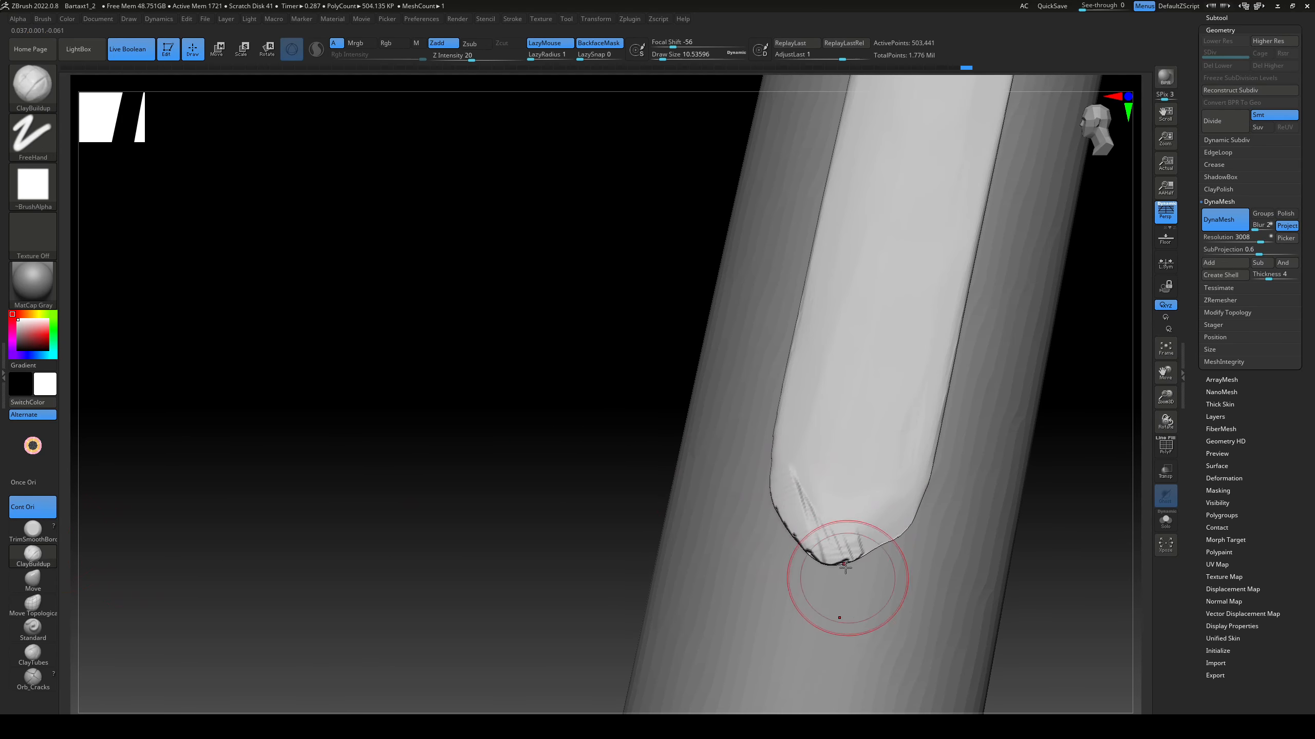
{"action": "right_click_drag", "start_coordinate": [848, 578], "coordinate": [776, 533]}
{"action": "key", "text": "b"}
{"action": "key", "text": "t"}
{"action": "key", "text": "d"}
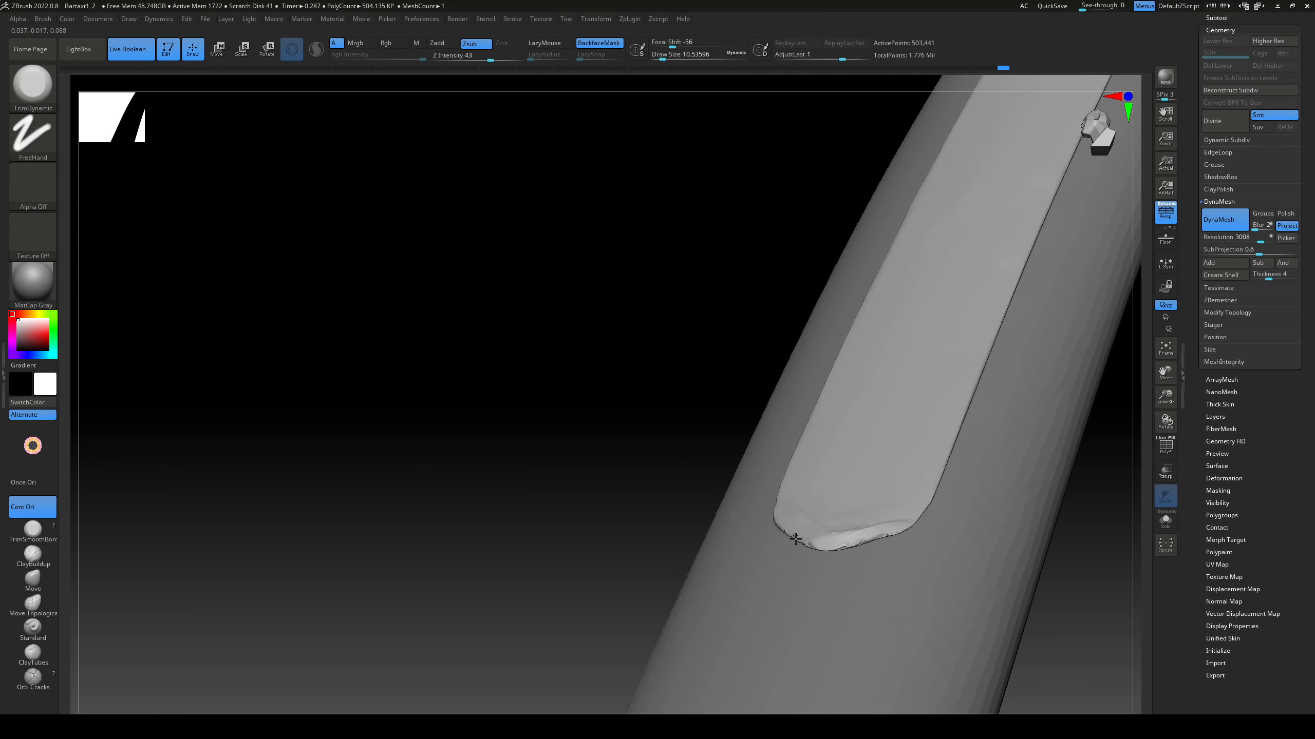
{"action": "mouse_move", "coordinate": [795, 540]}
{"action": "right_mouse_down"}
{"action": "mouse_move", "coordinate": [637, 522]}
{"action": "mouse_move", "coordinate": [810, 512]}
{"action": "mouse_move", "coordinate": [669, 563]}
{"action": "right_mouse_up"}
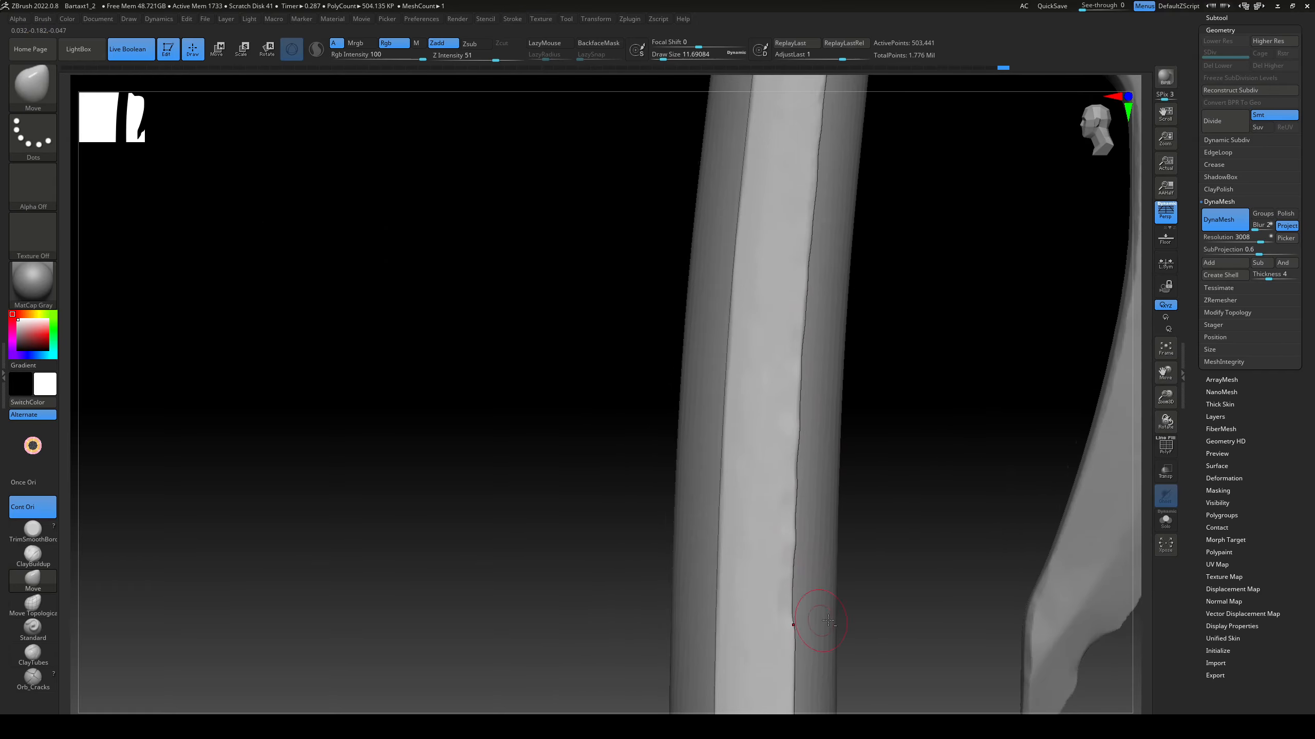
Step: Push the long edges of the first handle strip into an uneven, wavy outline with the Move brush
{"action": "right_click_drag", "start_coordinate": [828, 620], "coordinate": [851, 427], "text": "alt"}
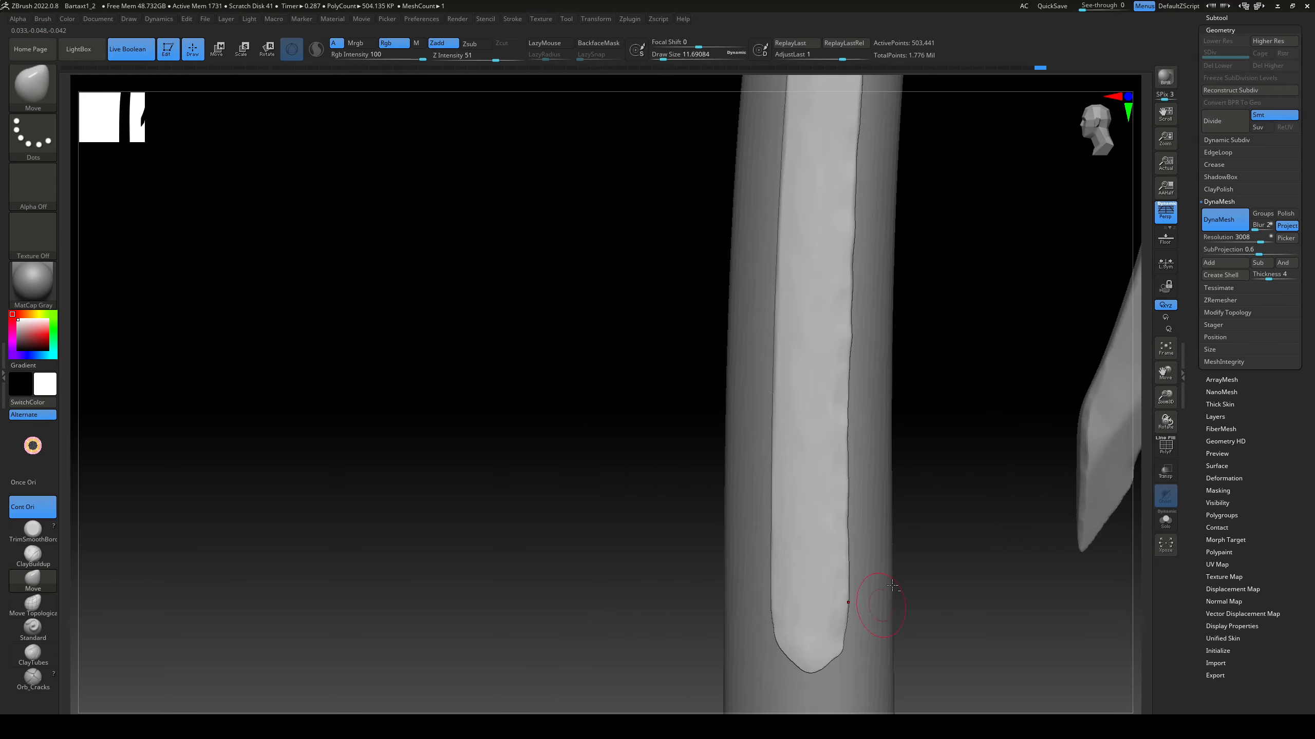
{"action": "right_click_drag", "start_coordinate": [892, 585], "coordinate": [880, 629], "text": "ctrl"}
{"action": "right_click_drag", "start_coordinate": [942, 337], "coordinate": [927, 467], "text": "alt"}
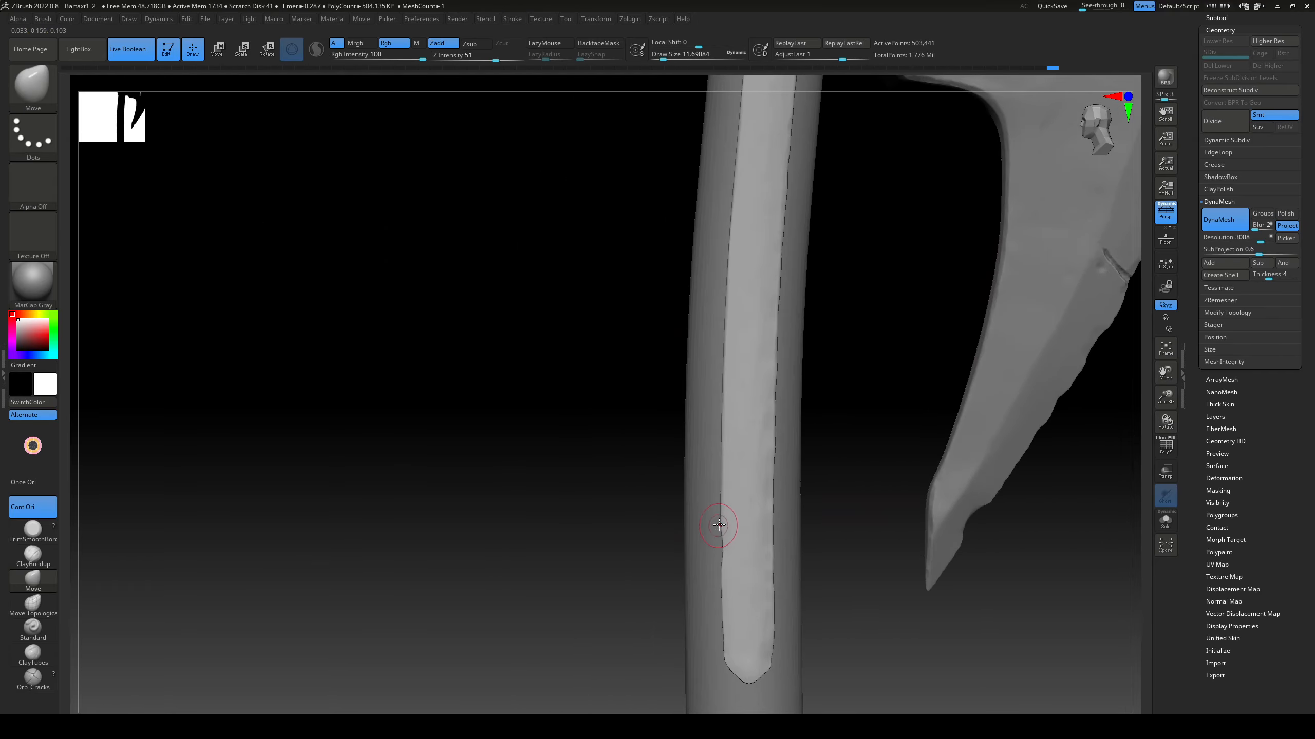
{"action": "right_click_drag", "start_coordinate": [724, 391], "coordinate": [737, 473], "text": "alt"}
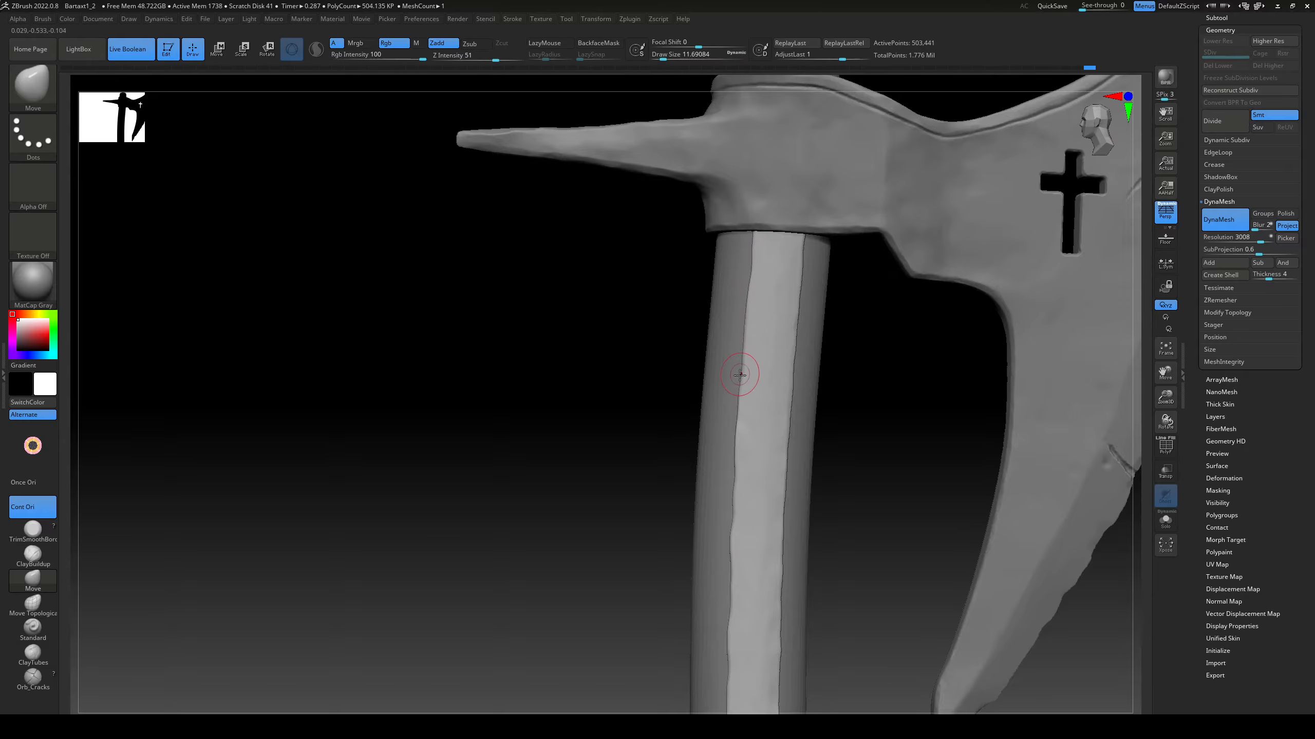
{"action": "left_click_drag", "start_coordinate": [739, 375], "coordinate": [736, 377]}
{"action": "right_click_drag", "start_coordinate": [736, 377], "coordinate": [723, 243]}
Step: Shape the edges of the strip on the handle's opposite side into the same wavy outline
{"action": "right_click_drag", "start_coordinate": [703, 542], "coordinate": [738, 463], "text": "alt"}
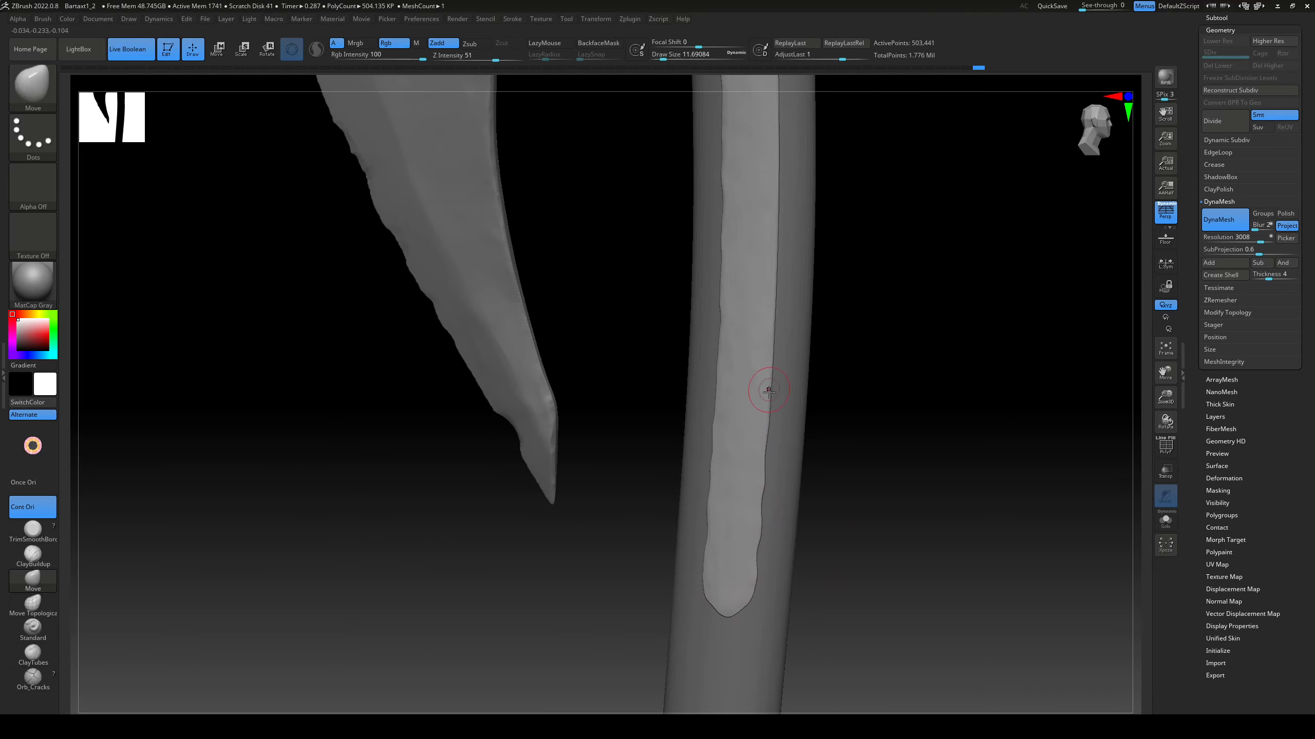
{"action": "mouse_move", "coordinate": [771, 314]}
{"action": "right_mouse_down", "text": "alt"}
{"action": "mouse_move", "coordinate": [770, 500]}
{"action": "mouse_move", "coordinate": [775, 443]}
{"action": "mouse_move", "coordinate": [893, 499]}
{"action": "mouse_move", "coordinate": [921, 445]}
{"action": "right_mouse_up", "text": "alt"}
{"action": "right_click_drag", "start_coordinate": [921, 445], "coordinate": [781, 444], "text": "ctrl"}
Step: Adjust the strips' upper ends at the top of the handle on both sides with the Move brush
{"action": "right_click_drag", "start_coordinate": [673, 118], "coordinate": [769, 483], "text": "alt"}
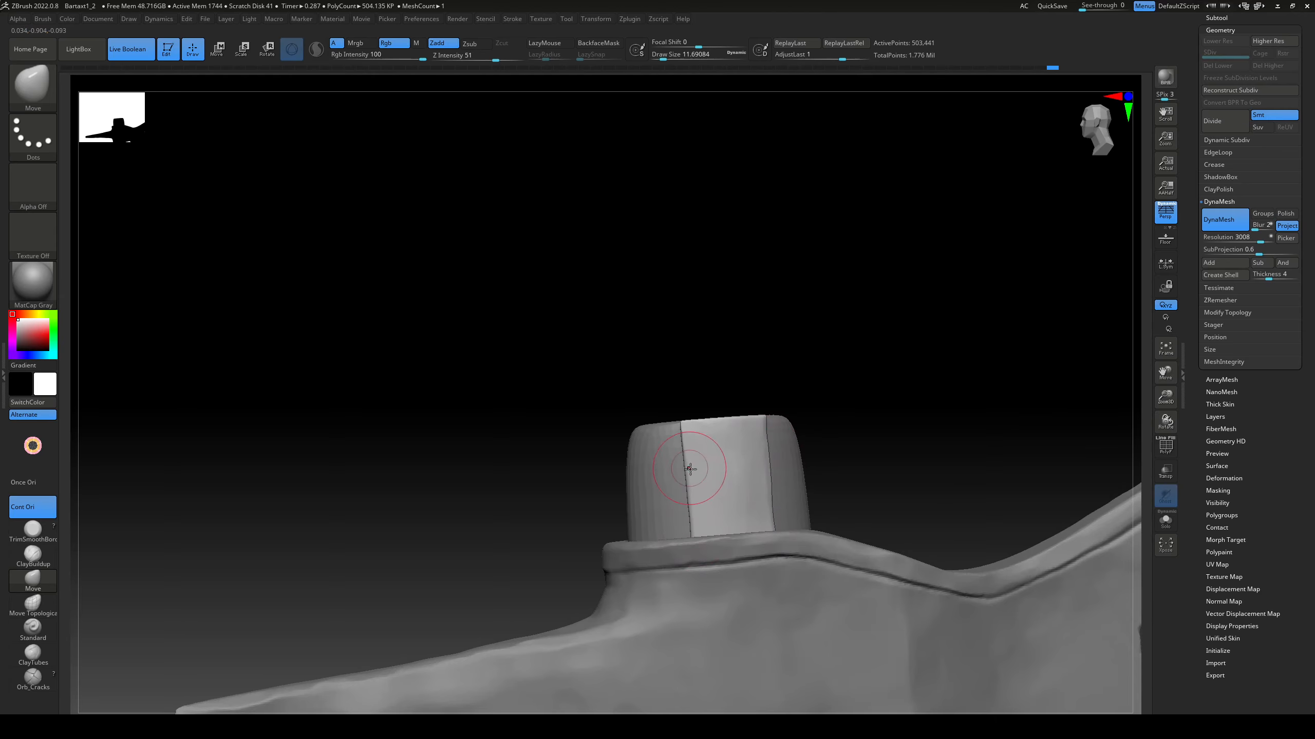
{"action": "right_click_drag", "start_coordinate": [690, 469], "coordinate": [649, 535]}
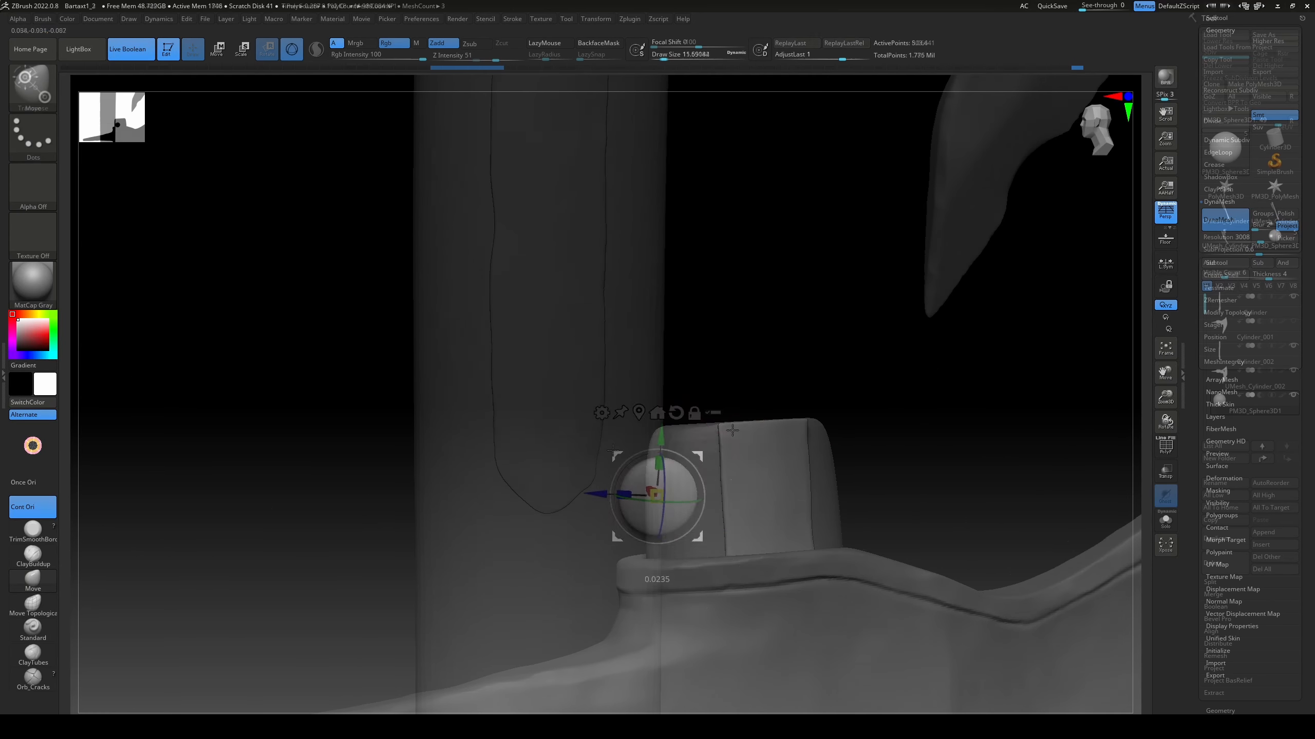
{"action": "right_click_drag", "start_coordinate": [660, 499], "coordinate": [879, 440]}
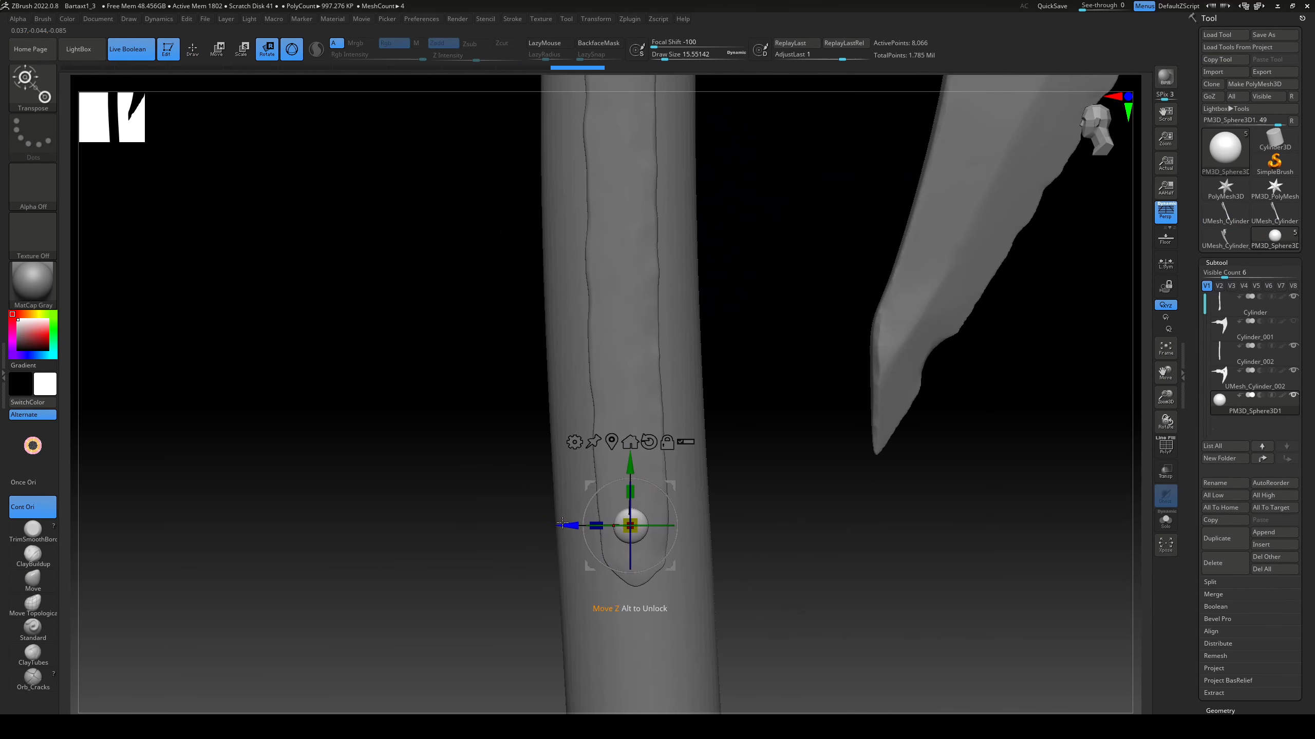
Step: Duplicate the sphere rivet from the strip's lower end and space the copies evenly up the handle
{"action": "right_click_drag", "start_coordinate": [773, 471], "coordinate": [784, 571], "text": "alt"}
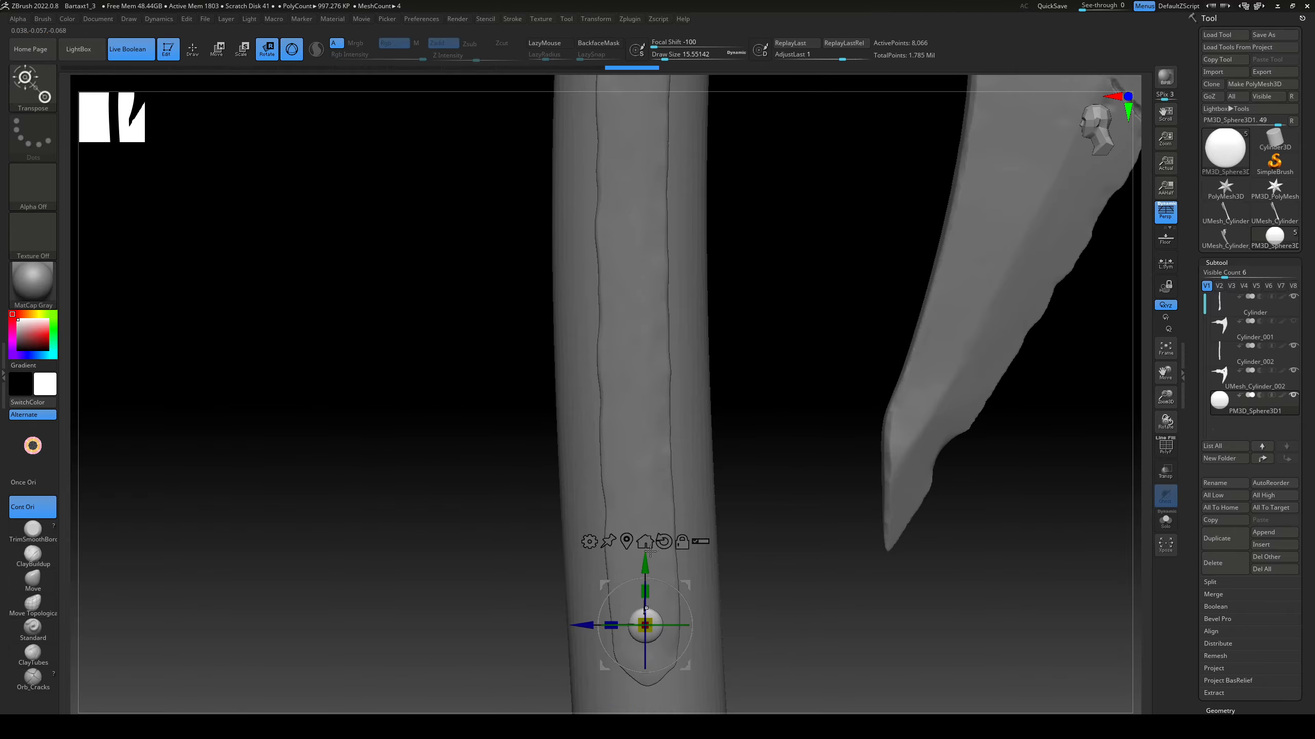
{"action": "left_click_drag", "start_coordinate": [581, 433], "coordinate": [575, 433]}
{"action": "right_click_drag", "start_coordinate": [779, 361], "coordinate": [797, 533], "text": "alt"}
{"action": "key", "text": "ctrl+shift+d"}
{"action": "left_click_drag", "start_coordinate": [650, 547], "coordinate": [651, 470]}
{"action": "right_click_drag", "start_coordinate": [758, 492], "coordinate": [748, 414], "text": "ctrl"}
{"action": "key", "text": "ctrl+shift+d"}
{"action": "left_click_drag", "start_coordinate": [654, 471], "coordinate": [654, 428]}
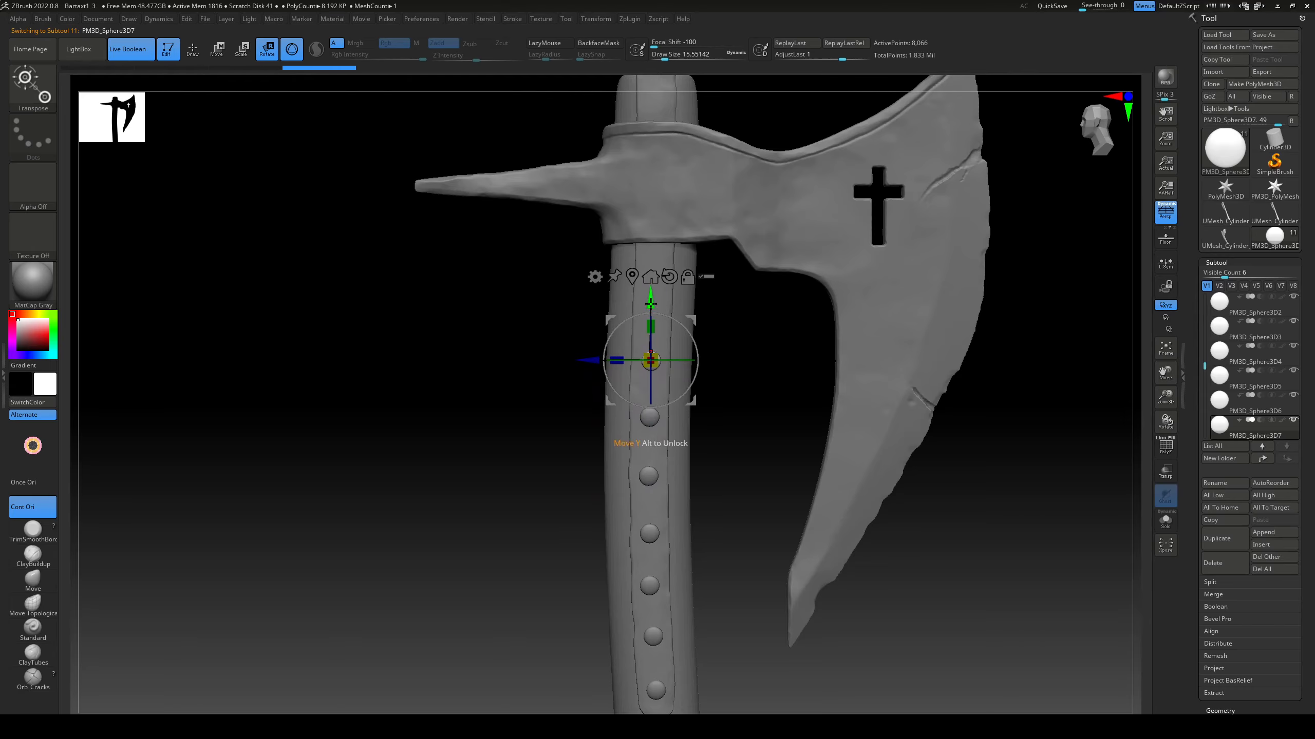
Step: Add more rivet copies below the axe head and move the last one up to the handle's top end
{"action": "right_click_drag", "start_coordinate": [651, 303], "coordinate": [644, 383], "text": "alt"}
{"action": "key", "text": "ctrl+shift+d"}
{"action": "right_click_drag", "start_coordinate": [750, 501], "coordinate": [743, 576], "text": "alt"}
{"action": "key", "text": "ctrl+shift+d"}
{"action": "left_click_drag", "start_coordinate": [646, 371], "coordinate": [683, 243]}
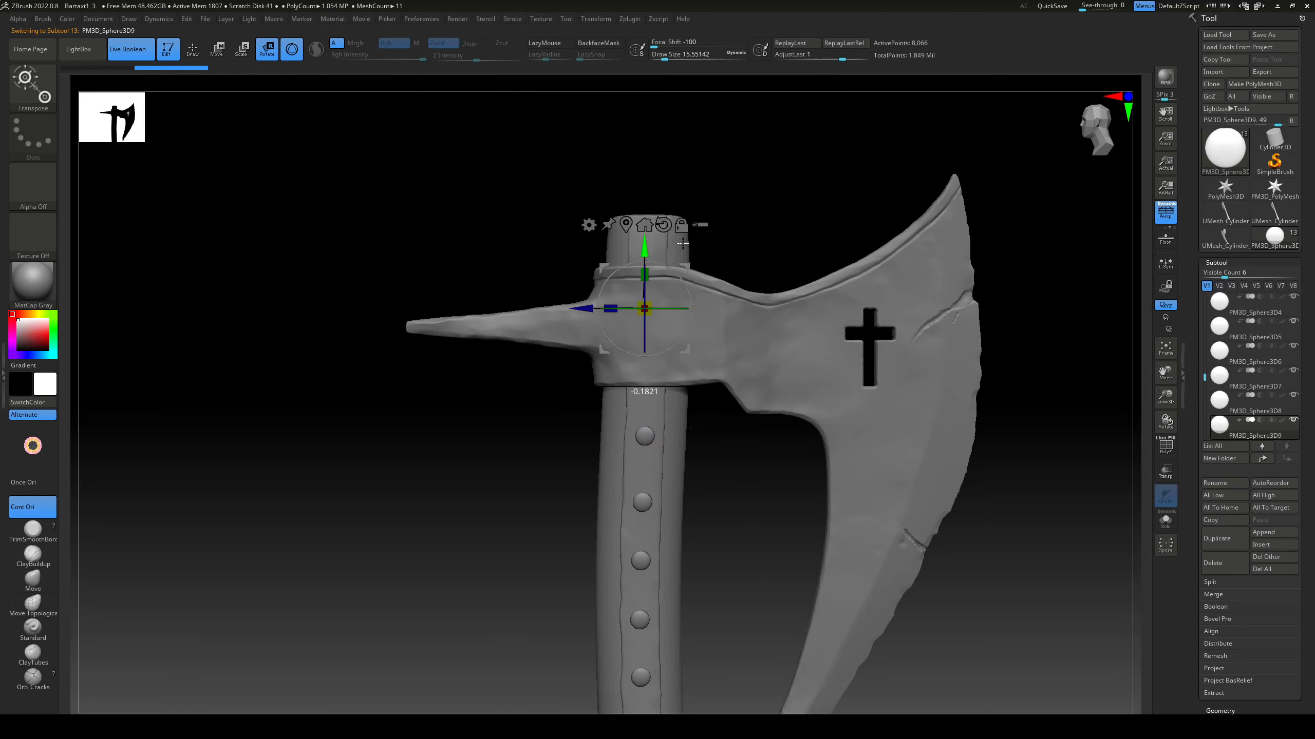
Step: Align the rivet copies along the handle in the edge-on view so each sits flush against the strip's surface
{"action": "right_click_drag", "start_coordinate": [538, 358], "coordinate": [721, 522], "text": "shift"}
{"action": "right_click_drag", "start_coordinate": [745, 311], "coordinate": [742, 473], "text": "ctrl"}
{"action": "left_click_drag", "start_coordinate": [523, 460], "coordinate": [514, 460]}
{"action": "right_click_drag", "start_coordinate": [761, 611], "coordinate": [775, 387], "text": "alt"}
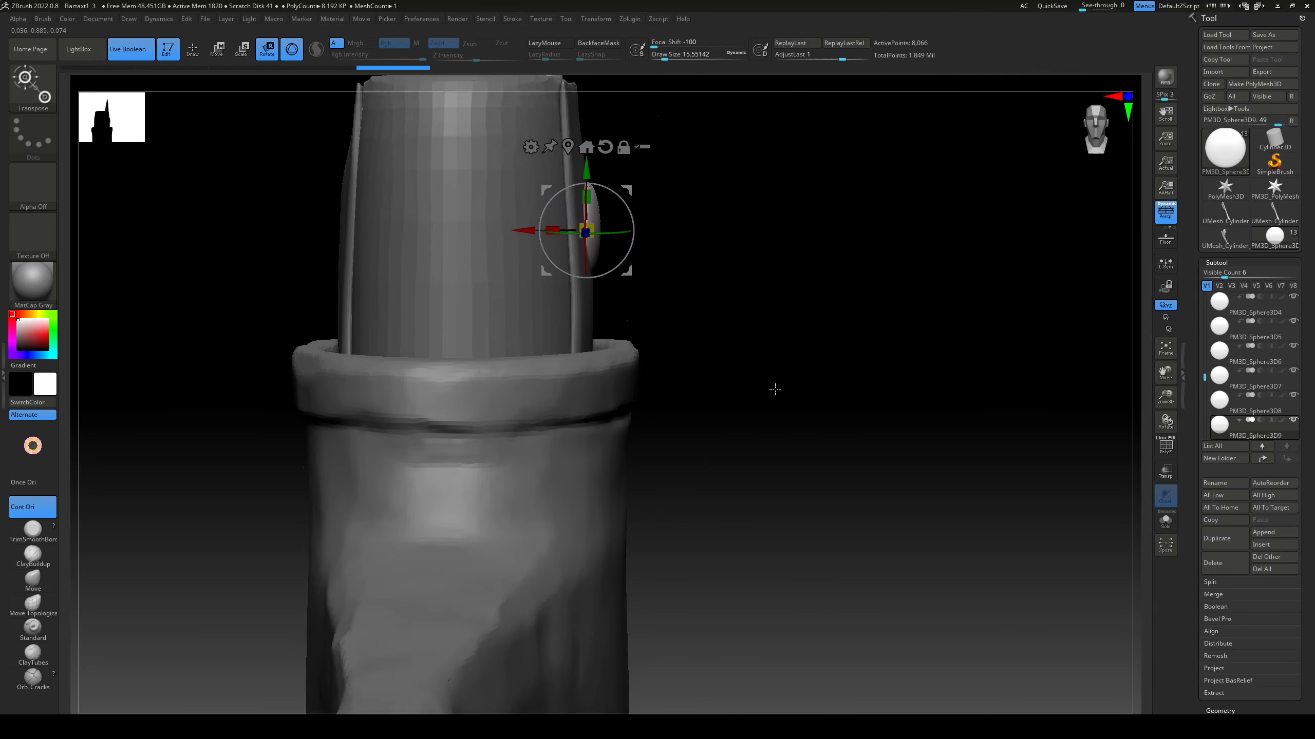
{"action": "right_click_drag", "start_coordinate": [725, 694], "coordinate": [725, 155], "text": "alt"}
{"action": "left_click_drag", "start_coordinate": [660, 363], "coordinate": [675, 585]}
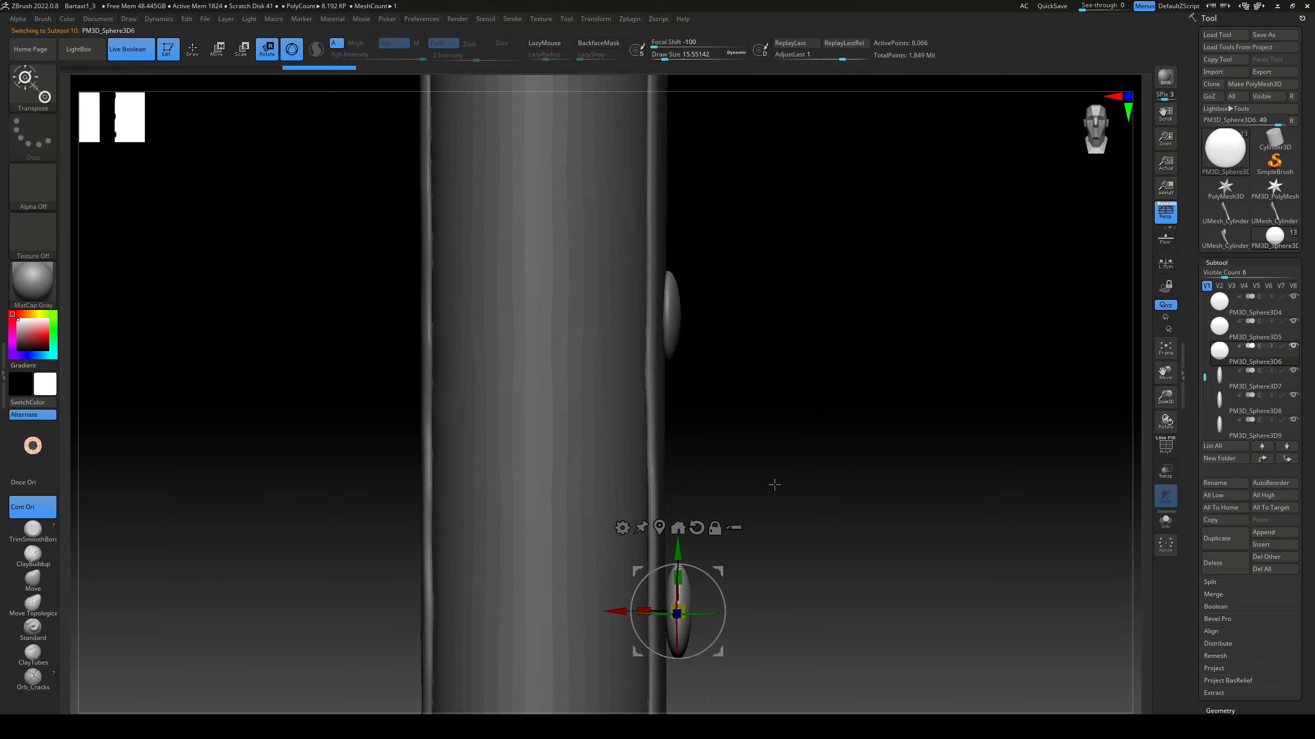
{"action": "right_click_drag", "start_coordinate": [715, 492], "coordinate": [746, 611], "text": "alt"}
{"action": "left_click", "coordinate": [705, 514], "text": "alt"}
{"action": "right_click_drag", "start_coordinate": [705, 513], "coordinate": [828, 466]}
Step: Merge the rivet subtools into one and mirror a copy of the row onto the handle's opposite side
{"action": "left_click", "coordinate": [1242, 331]}
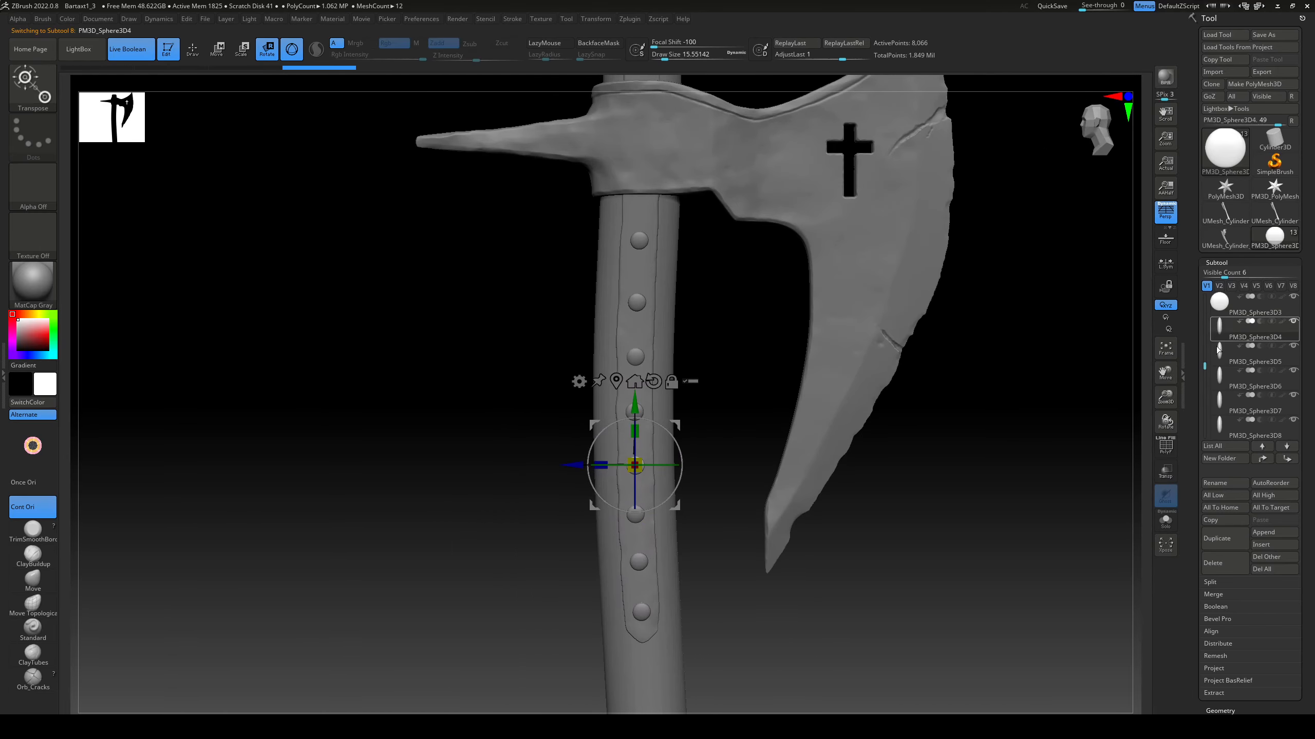
{"action": "left_click", "coordinate": [1212, 594]}
{"action": "left_click", "coordinate": [1222, 606]}
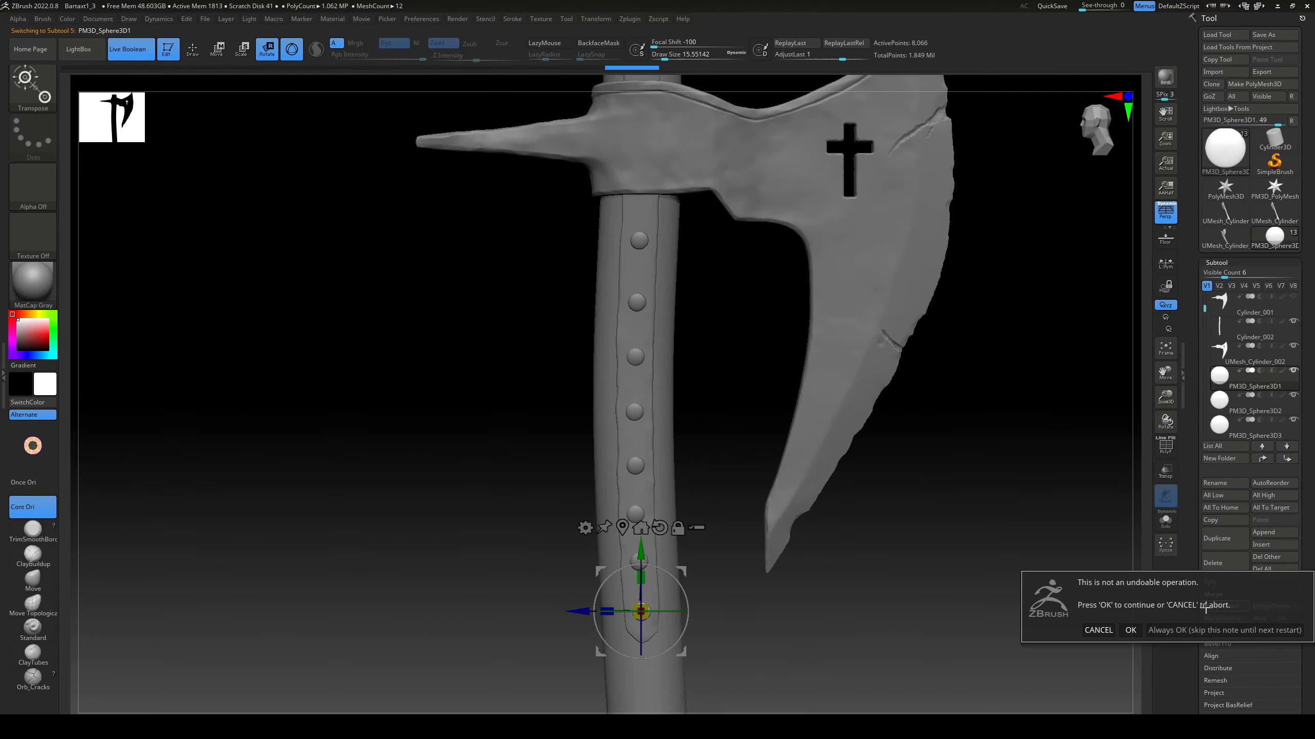
{"action": "left_click", "coordinate": [1236, 610]}
{"action": "left_click", "coordinate": [1222, 606]}
{"action": "left_click", "coordinate": [1236, 610]}
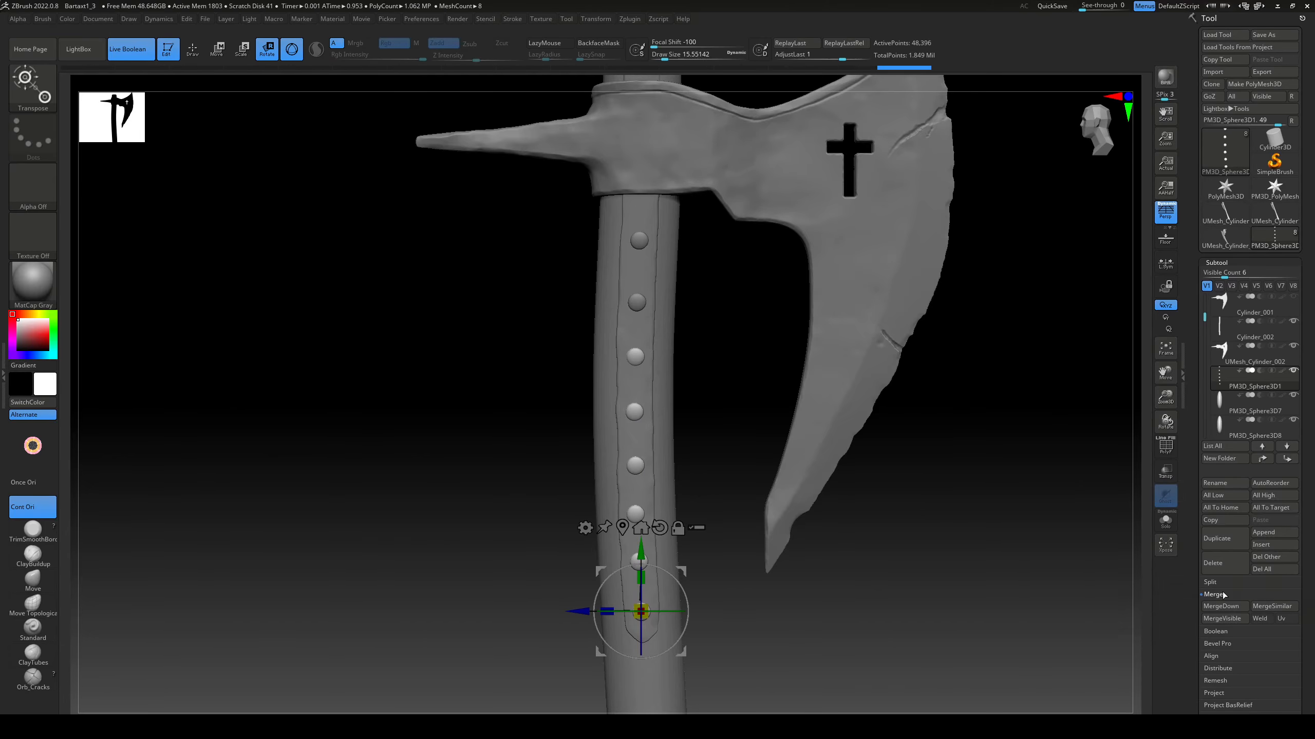
{"action": "left_click", "coordinate": [1222, 606]}
{"action": "left_click", "coordinate": [1236, 610]}
{"action": "right_click_drag", "start_coordinate": [1007, 537], "coordinate": [825, 537]}
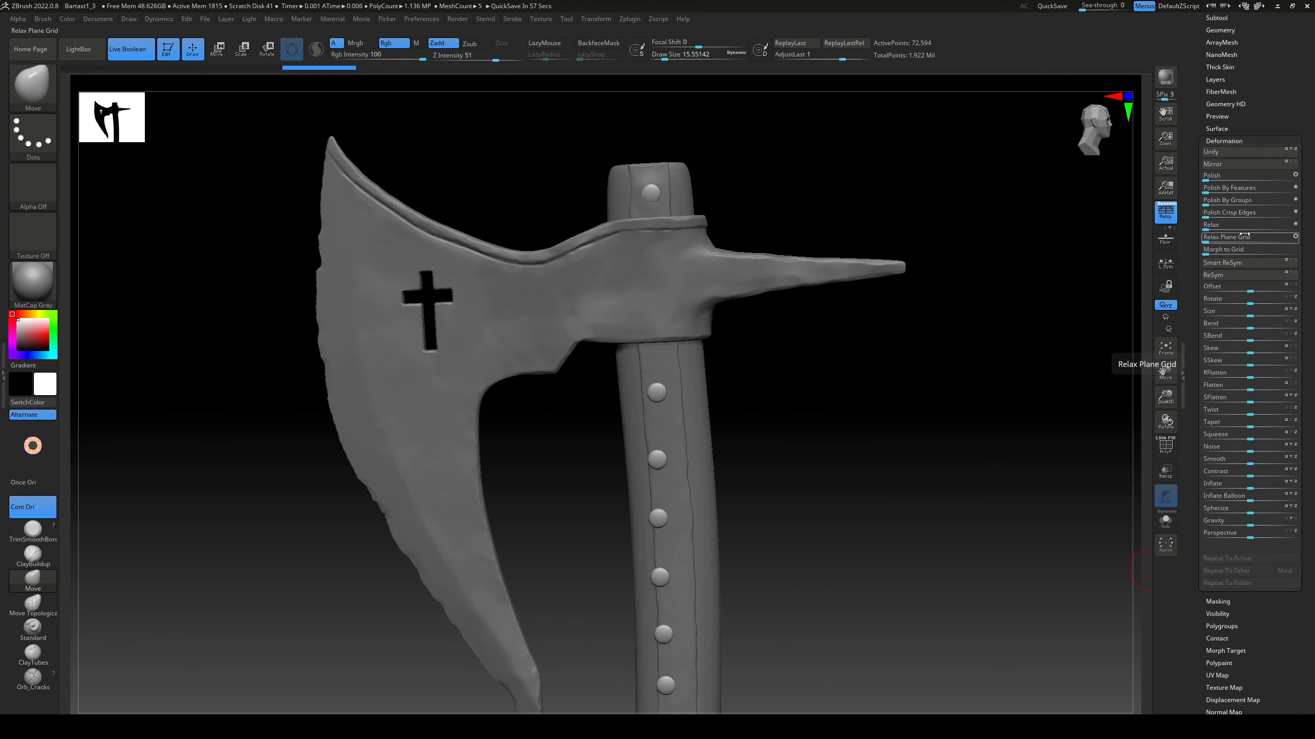
{"action": "key", "text": "ctrl+shift+z"}
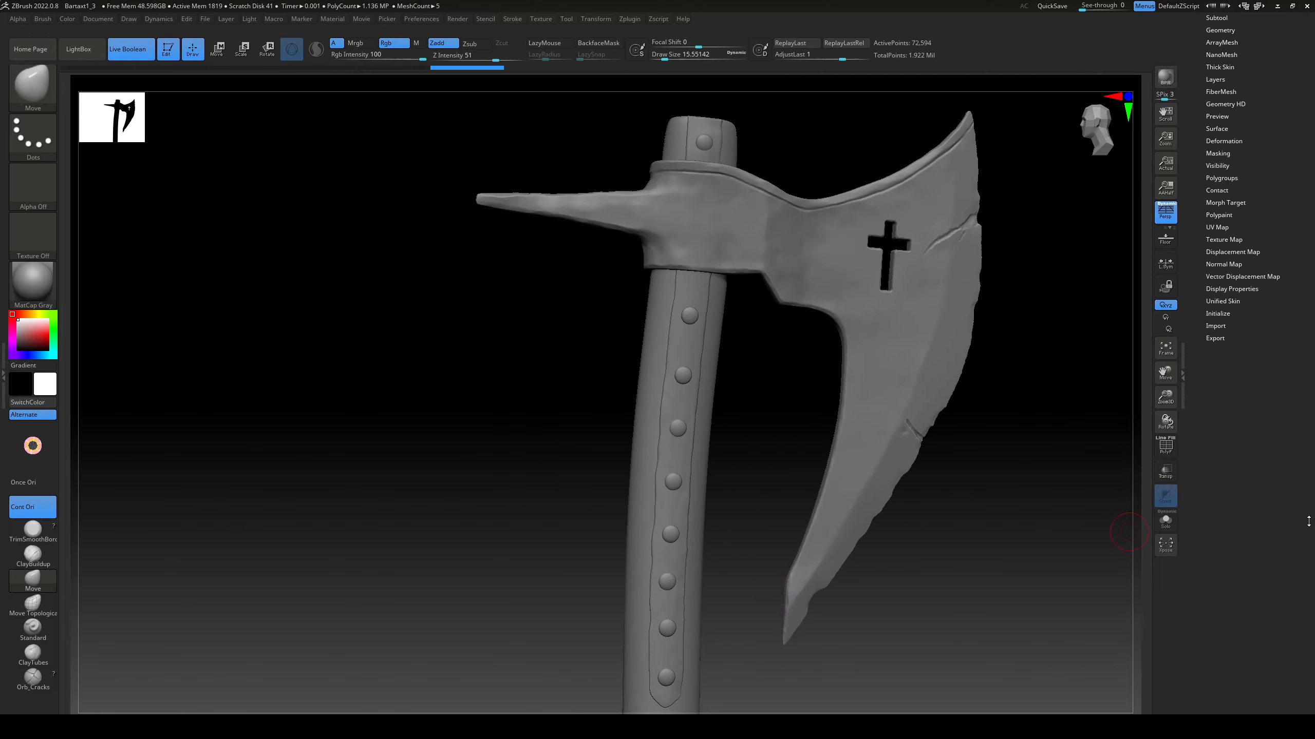
Step: Trim uneven facets into the rims of the middle rivets with the TrimDynamic brush at draw size about 2.6
{"action": "scroll", "coordinate": [1308, 521], "scroll_direction": "up", "scroll_amount": 5}
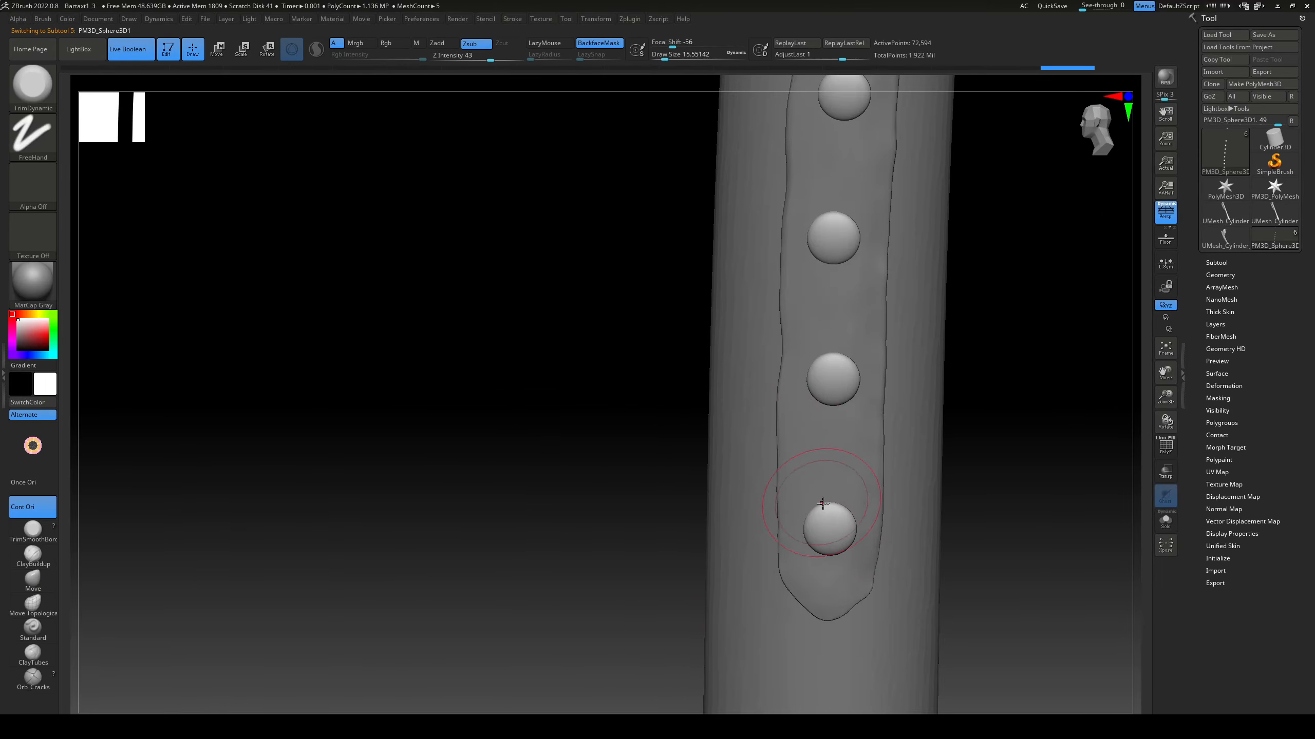
{"action": "key", "text": "s"}
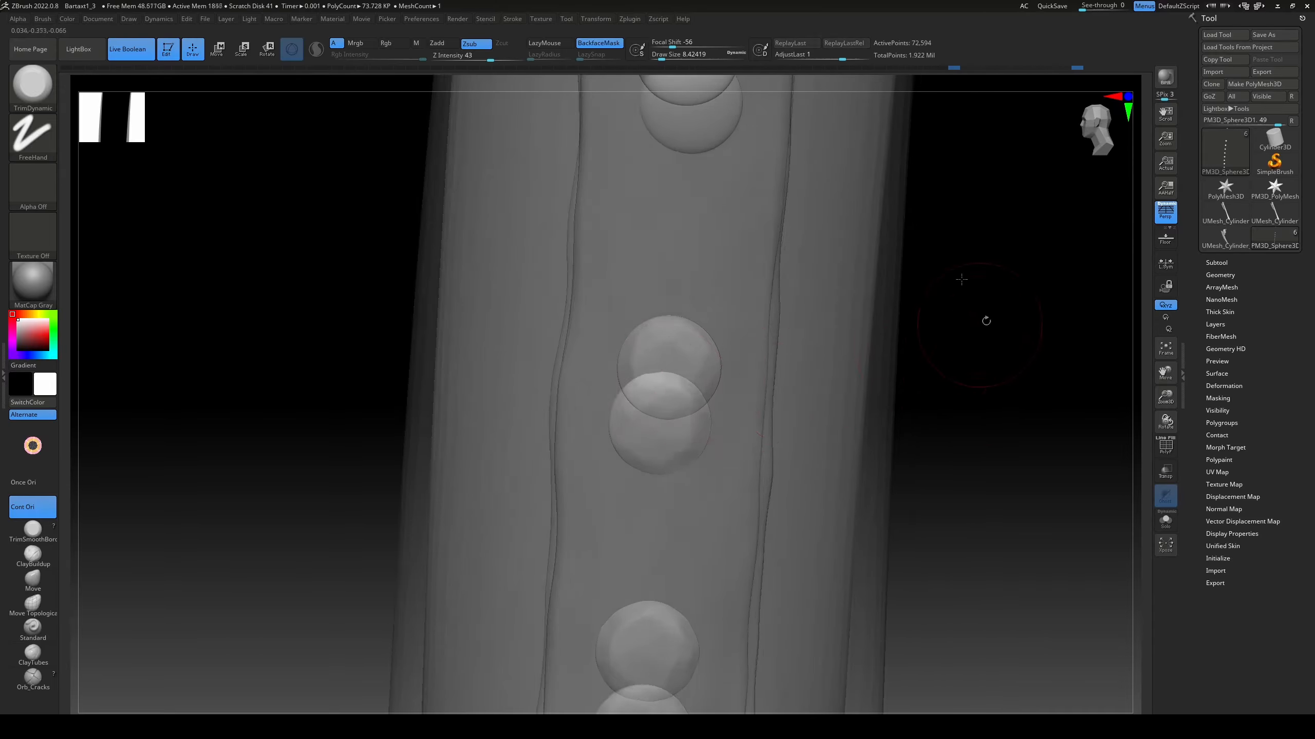
{"action": "key", "text": "s"}
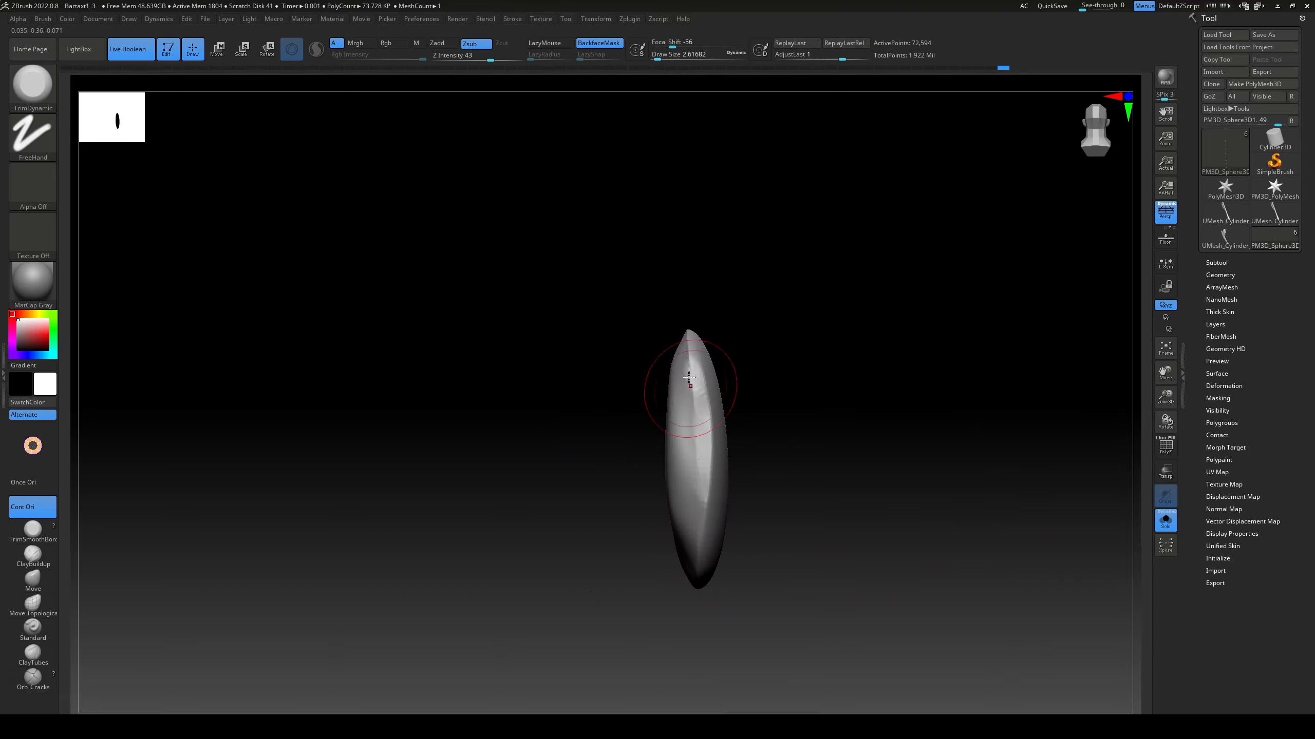
{"action": "left_click_drag", "start_coordinate": [689, 377], "coordinate": [696, 466]}
{"action": "left_click_drag", "start_coordinate": [735, 385], "coordinate": [711, 472]}
{"action": "left_click_drag", "start_coordinate": [722, 427], "coordinate": [703, 500]}
{"action": "left_click_drag", "start_coordinate": [766, 466], "coordinate": [711, 515]}
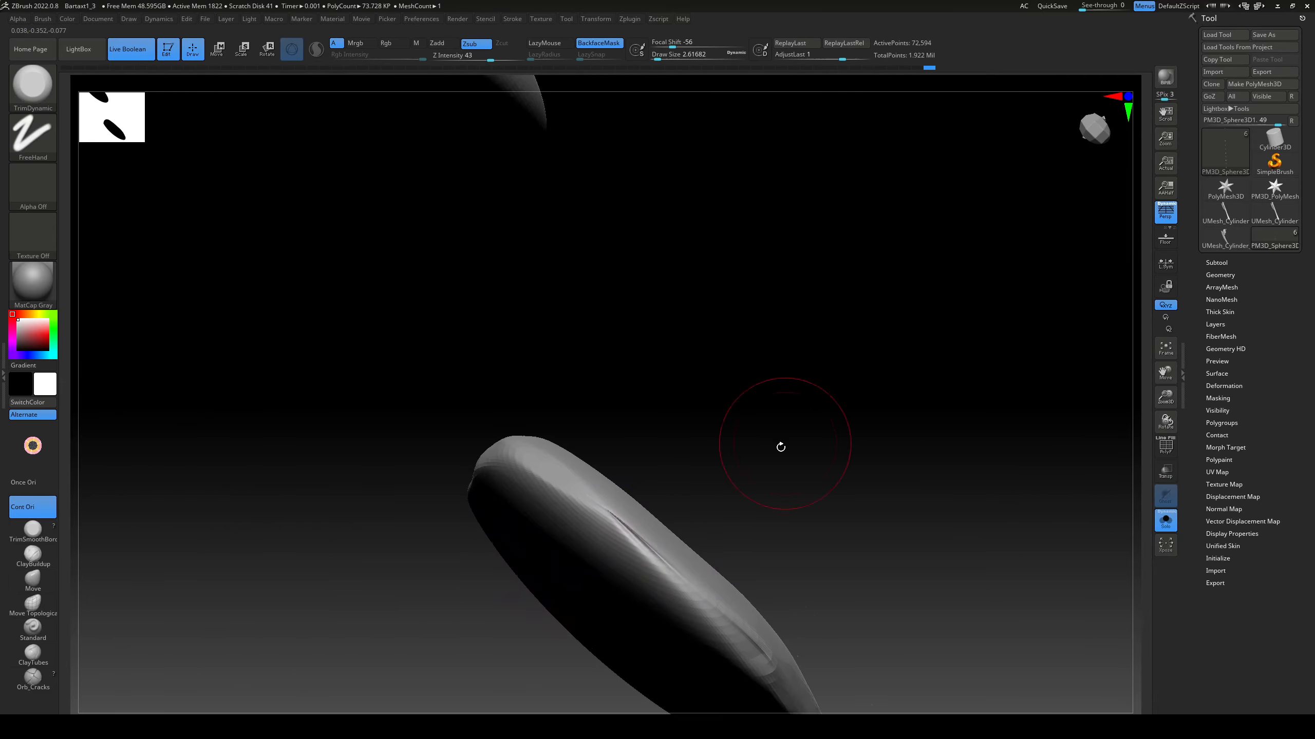
{"action": "left_click_drag", "start_coordinate": [704, 510], "coordinate": [616, 517]}
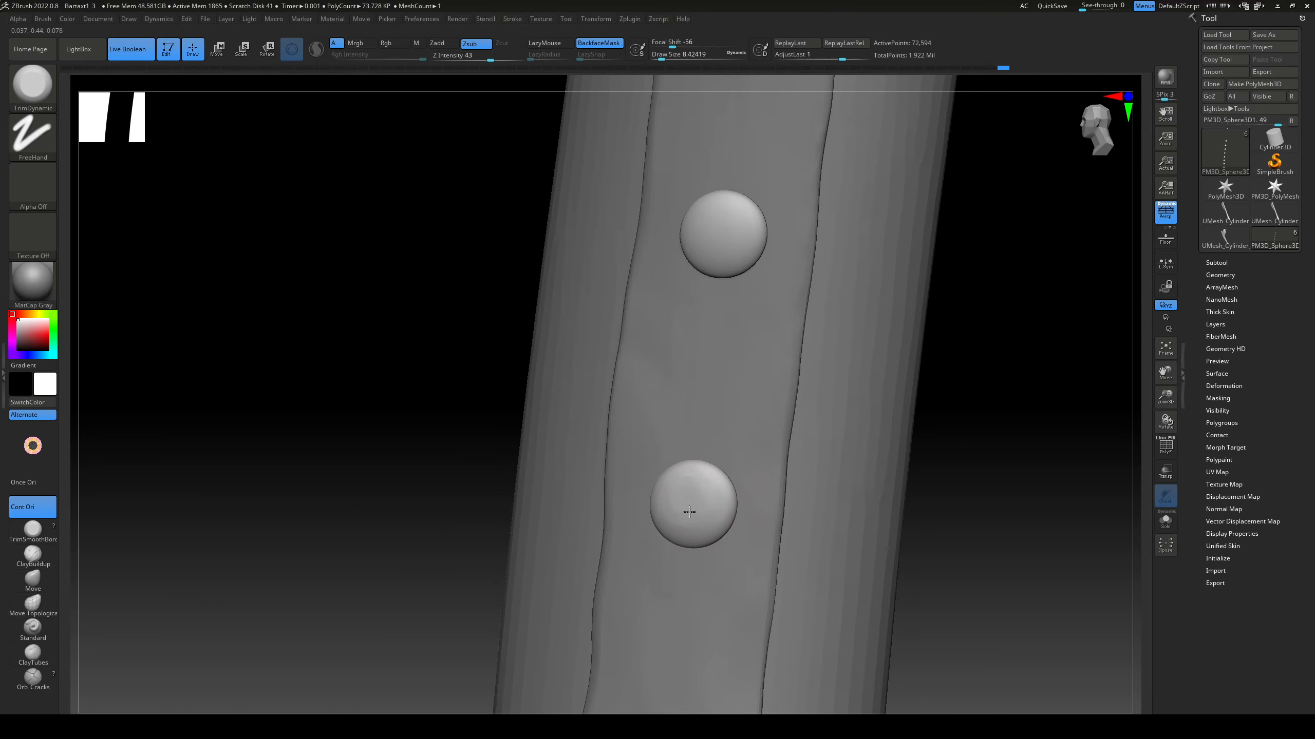
Step: Trim irregular facets into the upper rivets below and above the axe head with the TrimDynamic brush
{"action": "left_click", "coordinate": [1165, 520]}
{"action": "key", "text": "s"}
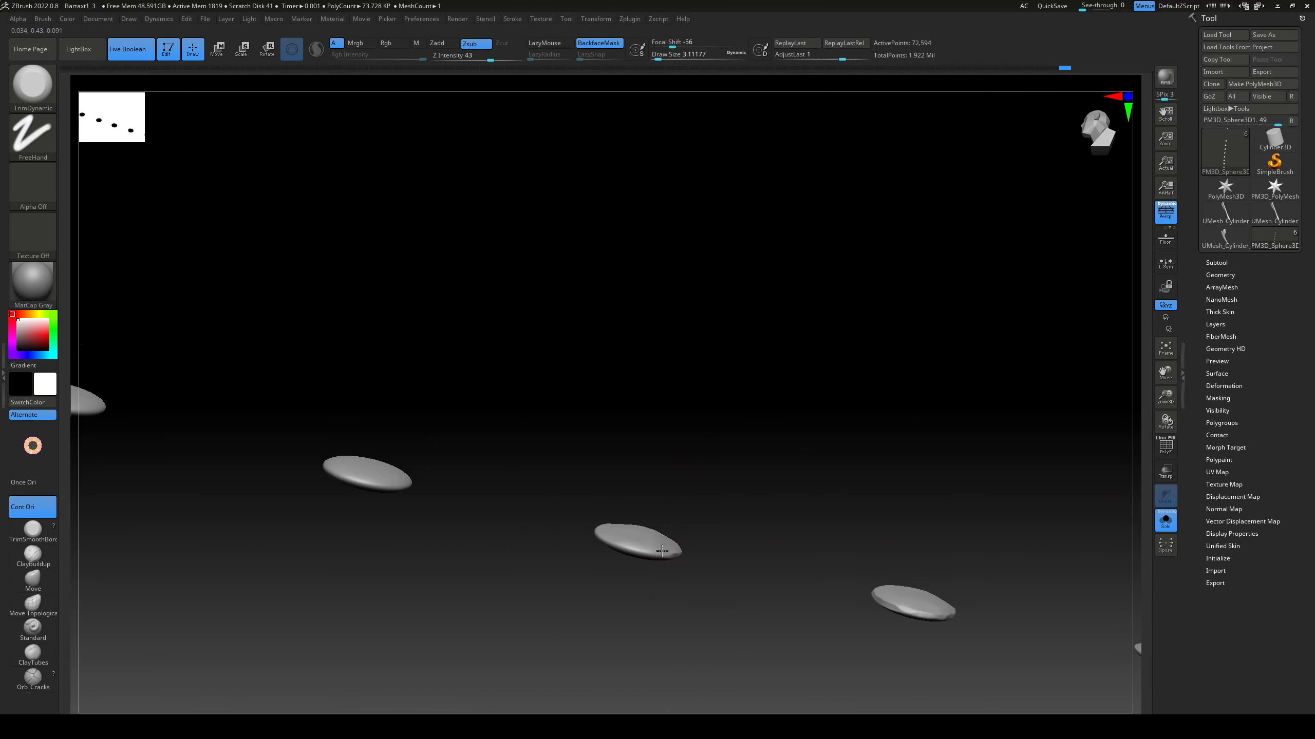
{"action": "left_click_drag", "start_coordinate": [697, 507], "coordinate": [918, 583]}
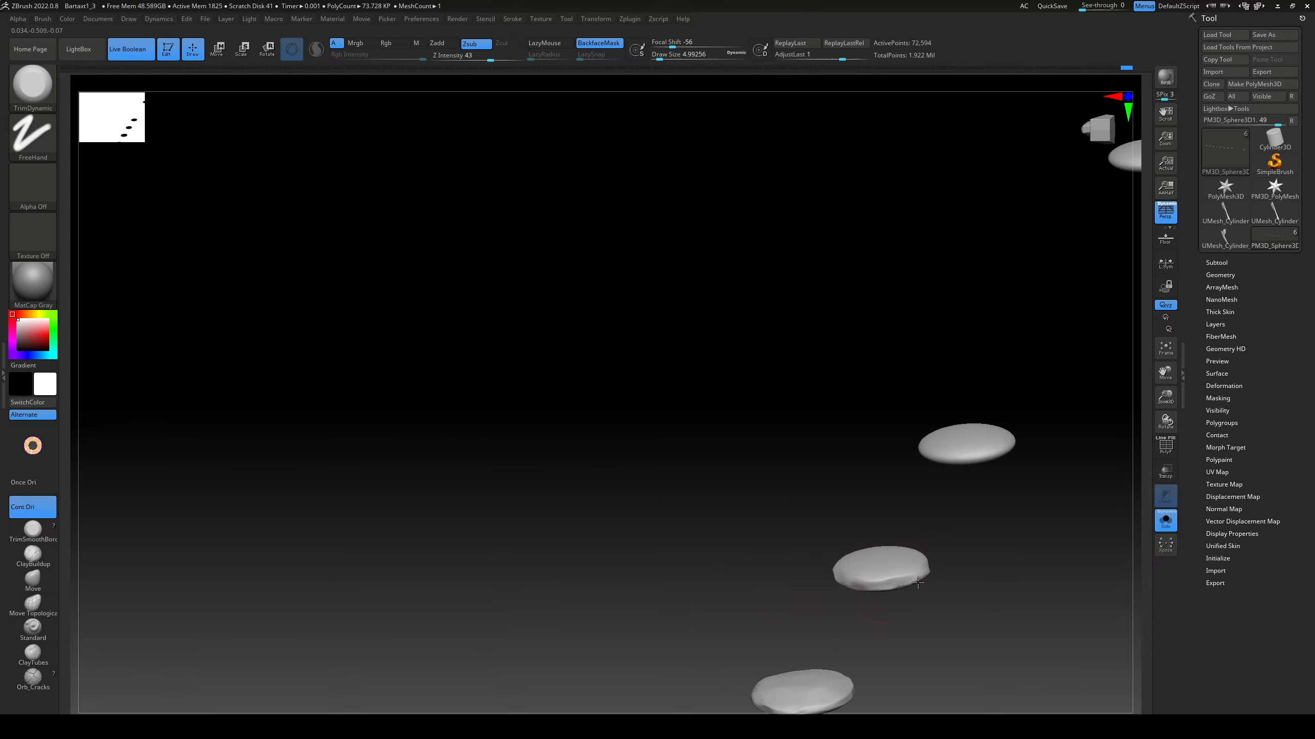
{"action": "left_click_drag", "start_coordinate": [942, 455], "coordinate": [821, 161]}
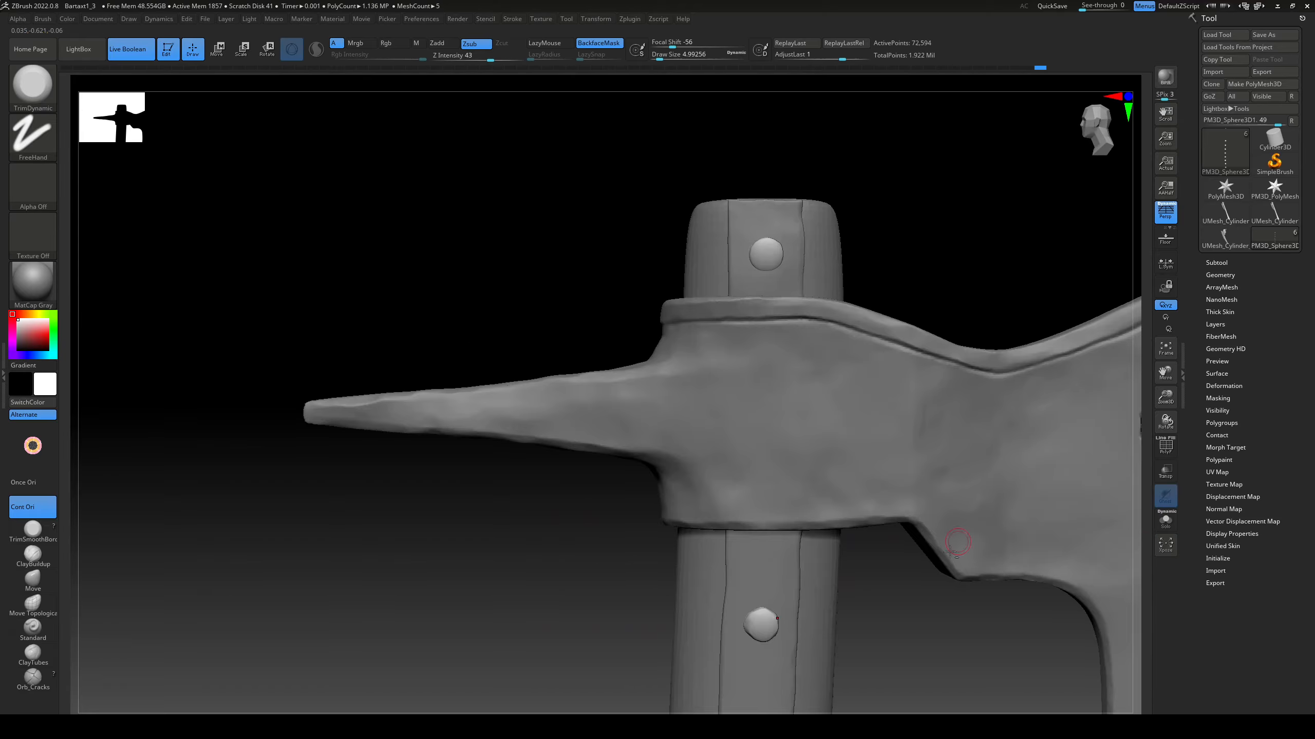
{"action": "left_click_drag", "start_coordinate": [960, 537], "coordinate": [1013, 208], "text": "alt"}
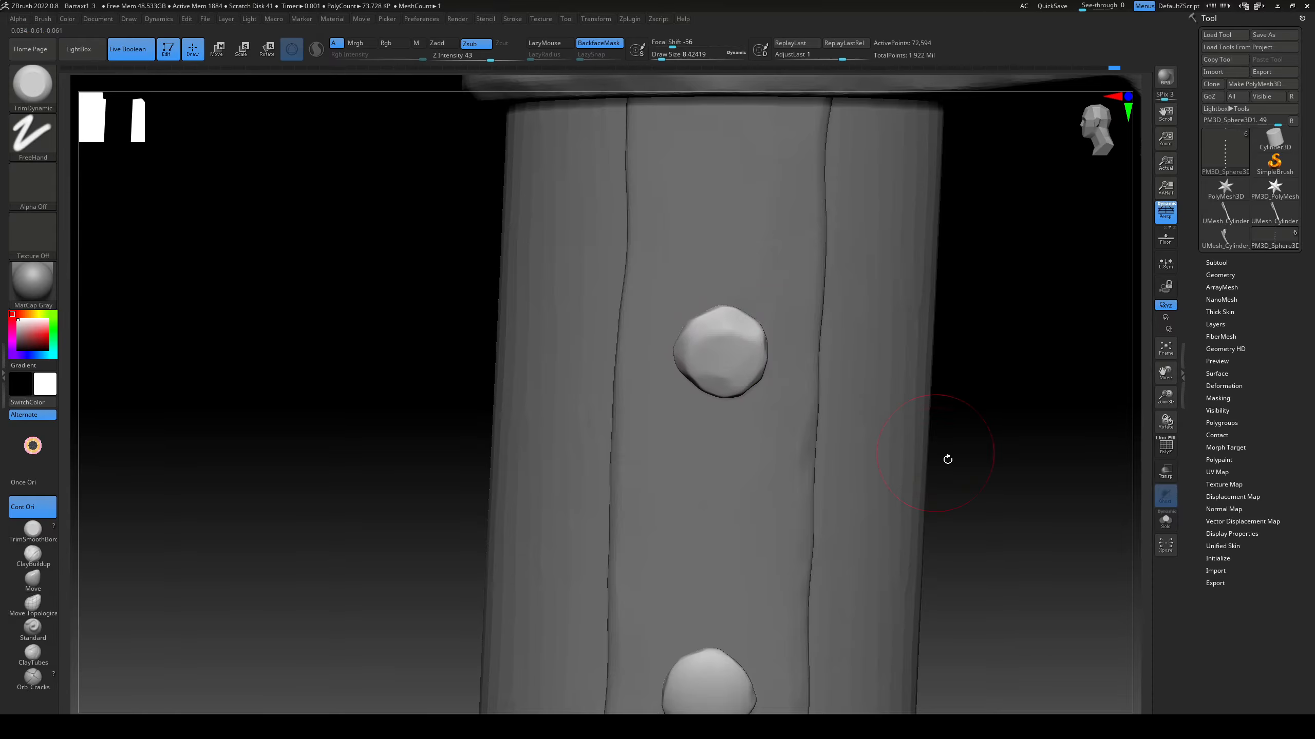
{"action": "left_click_drag", "start_coordinate": [947, 459], "coordinate": [690, 417]}
{"action": "mouse_move", "coordinate": [983, 404]}
{"action": "left_mouse_down"}
{"action": "mouse_move", "coordinate": [947, 346]}
{"action": "mouse_move", "coordinate": [999, 383]}
{"action": "left_mouse_up"}
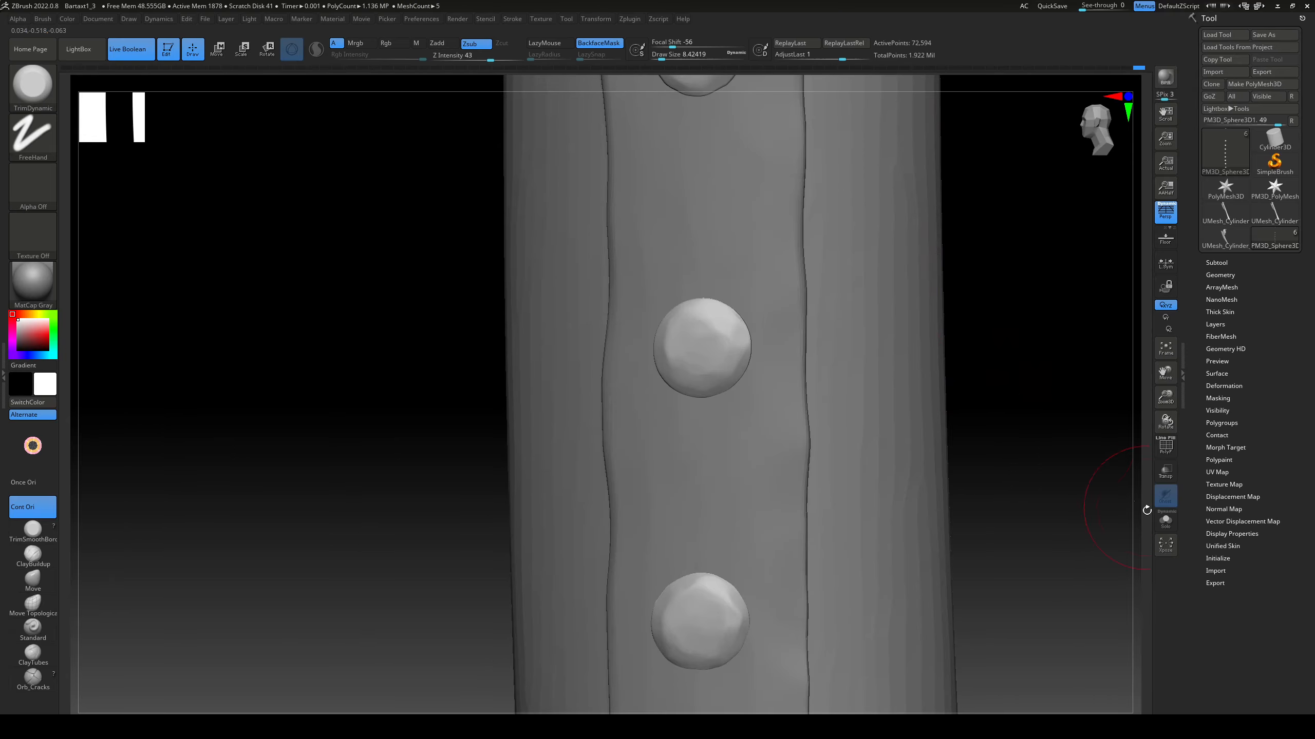
Step: Isolate the rivets and facet the rim of the fourth one from the strip's lower end with TrimDynamic at draw size about 4.3
{"action": "left_click", "coordinate": [1165, 520]}
{"action": "mouse_move", "coordinate": [999, 518]}
{"action": "left_mouse_down"}
{"action": "mouse_move", "coordinate": [769, 517]}
{"action": "mouse_move", "coordinate": [759, 404]}
{"action": "left_mouse_up"}
{"action": "key", "text": "s"}
{"action": "left_click_drag", "start_coordinate": [758, 401], "coordinate": [762, 440]}
{"action": "left_click_drag", "start_coordinate": [749, 391], "coordinate": [749, 410]}
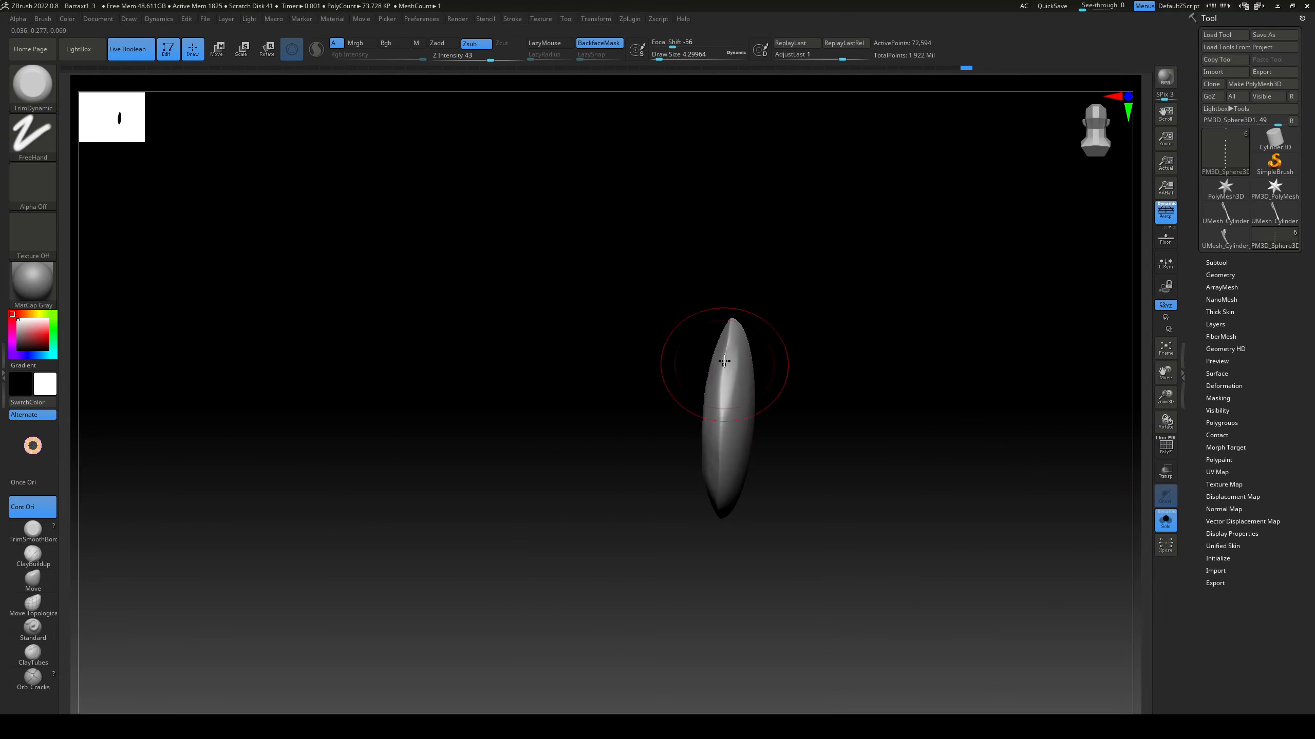
{"action": "left_click_drag", "start_coordinate": [724, 361], "coordinate": [721, 456]}
{"action": "mouse_move", "coordinate": [849, 440]}
{"action": "left_mouse_down"}
{"action": "mouse_move", "coordinate": [807, 467]}
{"action": "mouse_move", "coordinate": [724, 569]}
{"action": "mouse_move", "coordinate": [776, 523]}
{"action": "left_mouse_up"}
{"action": "left_click_drag", "start_coordinate": [642, 491], "coordinate": [572, 504]}
{"action": "left_click_drag", "start_coordinate": [844, 380], "coordinate": [797, 445]}
{"action": "left_click_drag", "start_coordinate": [655, 430], "coordinate": [677, 426], "text": "shift"}
{"action": "left_click_drag", "start_coordinate": [745, 479], "coordinate": [642, 515]}
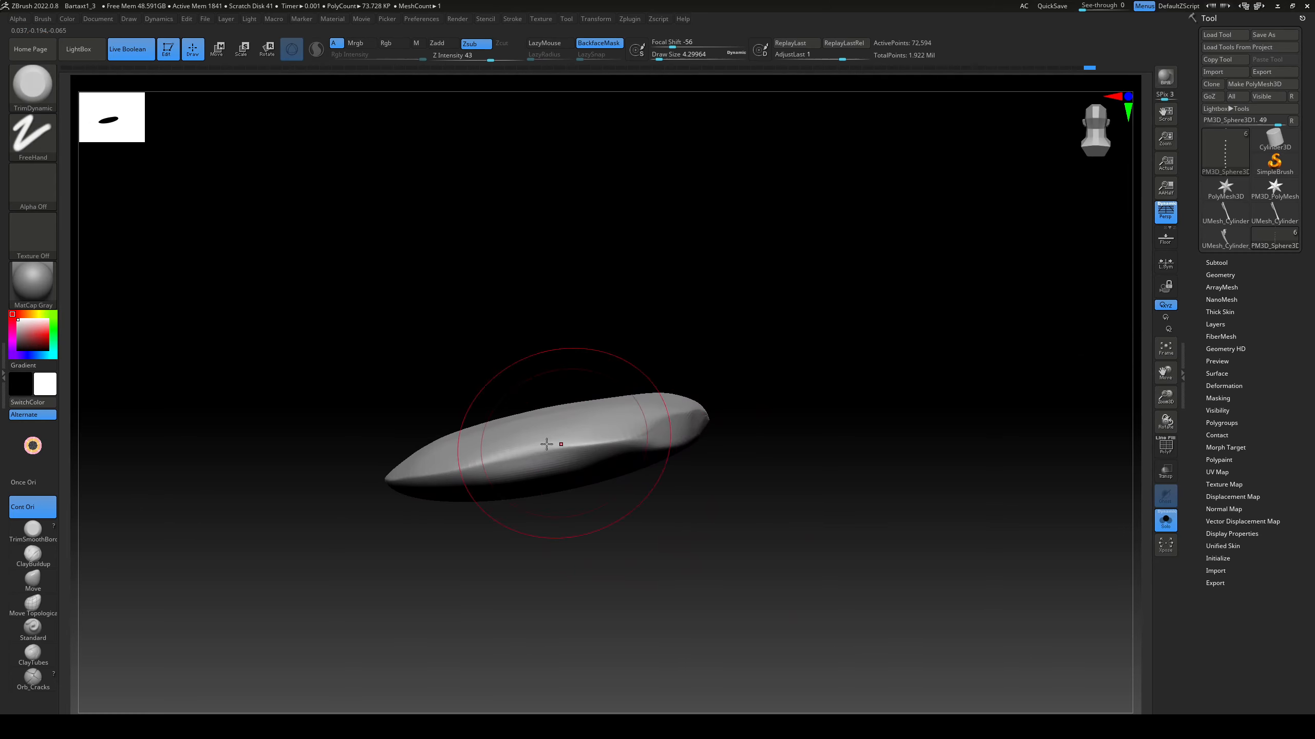
Step: Trim and smooth the rim of the third rivet from the strip's lower end into uneven planes
{"action": "left_click_drag", "start_coordinate": [548, 444], "coordinate": [601, 434]}
{"action": "left_click_drag", "start_coordinate": [582, 437], "coordinate": [497, 461], "text": "shift"}
{"action": "left_click_drag", "start_coordinate": [455, 554], "coordinate": [491, 534]}
{"action": "left_click_drag", "start_coordinate": [512, 465], "coordinate": [611, 446]}
{"action": "left_click_drag", "start_coordinate": [455, 463], "coordinate": [510, 458]}
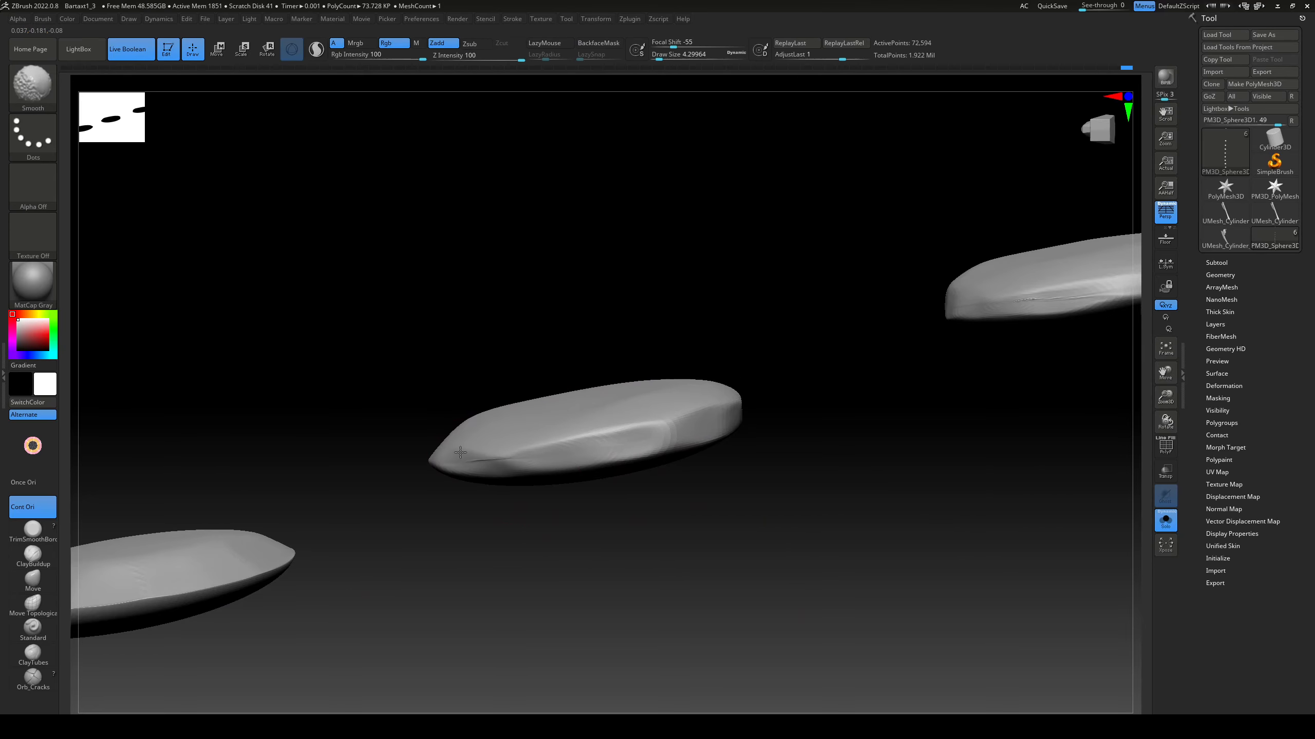
{"action": "left_click_drag", "start_coordinate": [440, 539], "coordinate": [404, 569]}
{"action": "left_click_drag", "start_coordinate": [259, 458], "coordinate": [430, 464]}
{"action": "left_click_drag", "start_coordinate": [362, 461], "coordinate": [432, 467], "text": "shift"}
{"action": "mouse_move", "coordinate": [432, 522]}
{"action": "left_mouse_down"}
{"action": "mouse_move", "coordinate": [161, 446]}
{"action": "mouse_move", "coordinate": [247, 463]}
{"action": "left_mouse_up"}
Step: Flatten the rim of the second-lowest rivet all around with the TrimDynamic brush
{"action": "left_click_drag", "start_coordinate": [863, 482], "coordinate": [927, 488]}
{"action": "left_click_drag", "start_coordinate": [849, 480], "coordinate": [978, 489], "text": "shift"}
{"action": "left_click_drag", "start_coordinate": [1017, 548], "coordinate": [947, 541]}
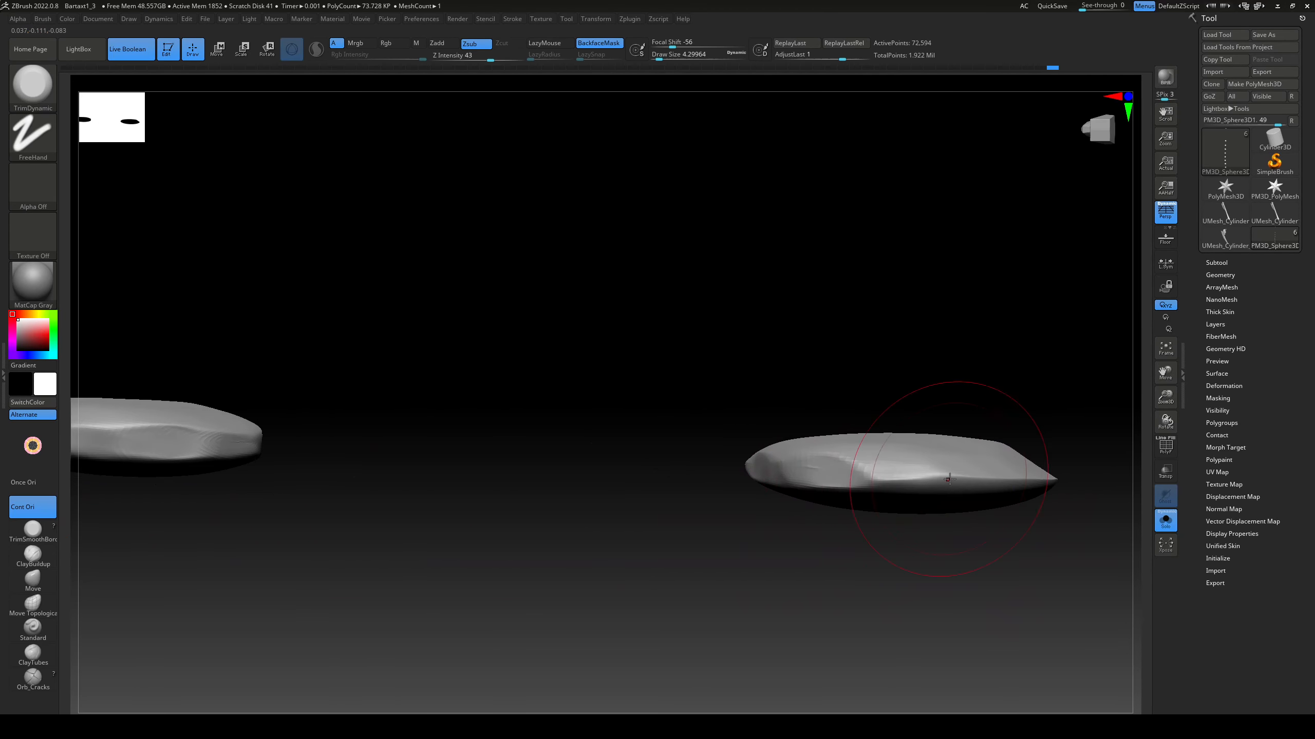
{"action": "left_click_drag", "start_coordinate": [880, 475], "coordinate": [958, 481], "text": "shift"}
{"action": "left_click_drag", "start_coordinate": [901, 475], "coordinate": [1028, 487]}
{"action": "mouse_move", "coordinate": [1015, 552]}
{"action": "left_mouse_down"}
{"action": "mouse_move", "coordinate": [926, 553]}
{"action": "mouse_move", "coordinate": [824, 529]}
{"action": "left_mouse_up"}
{"action": "left_click_drag", "start_coordinate": [722, 271], "coordinate": [738, 270], "text": "shift"}
{"action": "left_click_drag", "start_coordinate": [722, 268], "coordinate": [874, 259]}
{"action": "mouse_move", "coordinate": [932, 290]}
{"action": "left_mouse_down"}
{"action": "mouse_move", "coordinate": [889, 269]}
{"action": "mouse_move", "coordinate": [957, 300]}
{"action": "left_mouse_up"}
{"action": "mouse_move", "coordinate": [911, 248]}
{"action": "left_mouse_down", "text": "shift"}
{"action": "mouse_move", "coordinate": [863, 264]}
{"action": "mouse_move", "coordinate": [952, 233]}
{"action": "left_mouse_up", "text": "shift"}
{"action": "mouse_move", "coordinate": [984, 290]}
{"action": "left_mouse_down"}
{"action": "mouse_move", "coordinate": [972, 272]}
{"action": "mouse_move", "coordinate": [1015, 259]}
{"action": "left_mouse_up"}
{"action": "left_click_drag", "start_coordinate": [1076, 174], "coordinate": [991, 211], "text": "shift"}
{"action": "left_click_drag", "start_coordinate": [1077, 179], "coordinate": [1030, 197], "text": "shift"}
{"action": "left_click_drag", "start_coordinate": [849, 362], "coordinate": [797, 370]}
Step: Trim the rim of the lowest rivet into irregular facets from all sides
{"action": "left_click_drag", "start_coordinate": [372, 557], "coordinate": [673, 482], "text": "alt"}
{"action": "mouse_move", "coordinate": [724, 373]}
{"action": "left_mouse_down"}
{"action": "mouse_move", "coordinate": [538, 440]}
{"action": "mouse_move", "coordinate": [678, 390]}
{"action": "left_mouse_up"}
{"action": "left_click_drag", "start_coordinate": [523, 513], "coordinate": [394, 500]}
{"action": "left_click_drag", "start_coordinate": [363, 456], "coordinate": [562, 430]}
{"action": "mouse_move", "coordinate": [528, 440]}
{"action": "left_mouse_down", "text": "shift"}
{"action": "mouse_move", "coordinate": [357, 458]}
{"action": "mouse_move", "coordinate": [481, 452]}
{"action": "left_mouse_up", "text": "shift"}
{"action": "mouse_move", "coordinate": [445, 539]}
{"action": "left_mouse_down"}
{"action": "mouse_move", "coordinate": [404, 492]}
{"action": "mouse_move", "coordinate": [311, 456]}
{"action": "mouse_move", "coordinate": [461, 452]}
{"action": "left_mouse_up"}
{"action": "left_click_drag", "start_coordinate": [450, 452], "coordinate": [321, 456], "text": "shift"}
{"action": "left_click_drag", "start_coordinate": [325, 555], "coordinate": [409, 544]}
{"action": "left_click_drag", "start_coordinate": [399, 446], "coordinate": [245, 456], "text": "shift"}
{"action": "left_click_drag", "start_coordinate": [350, 444], "coordinate": [435, 439]}
{"action": "left_click_drag", "start_coordinate": [435, 440], "coordinate": [289, 454], "text": "shift"}
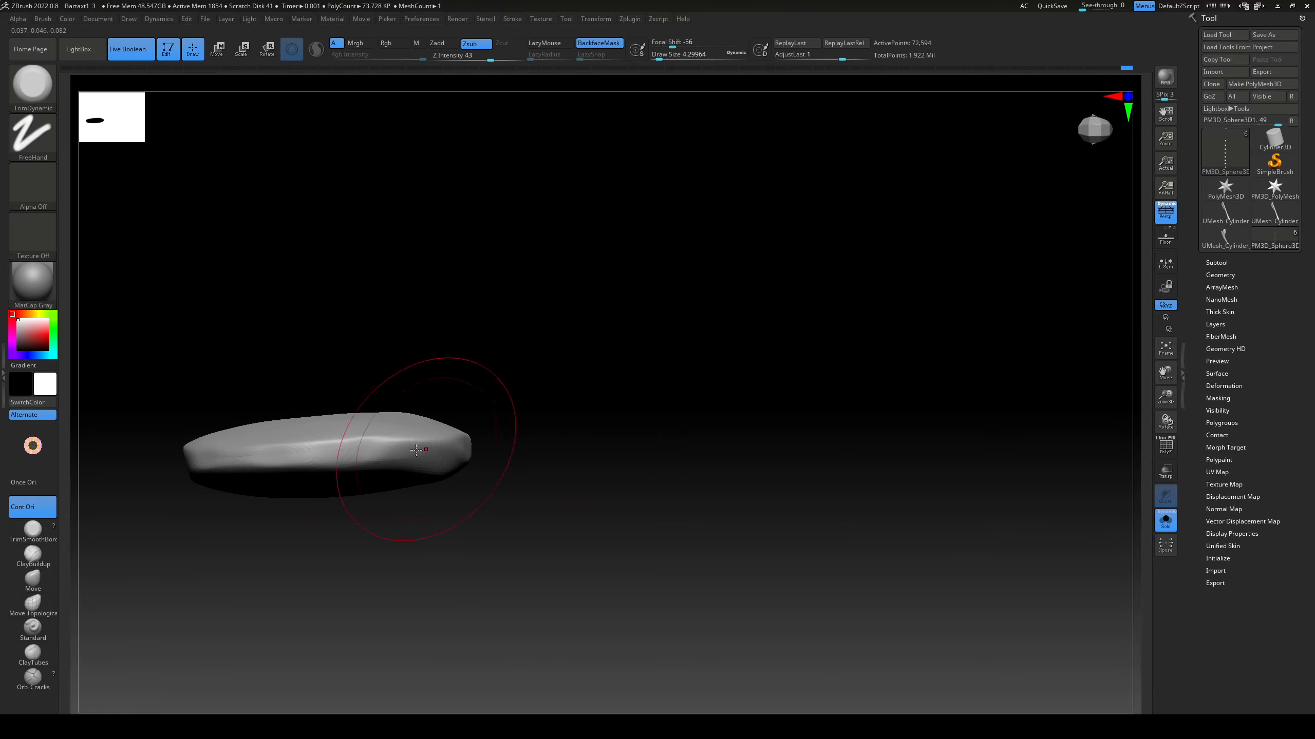
{"action": "mouse_move", "coordinate": [543, 362]}
{"action": "left_mouse_down", "text": "shift"}
{"action": "mouse_move", "coordinate": [590, 464]}
{"action": "mouse_move", "coordinate": [603, 463]}
{"action": "left_mouse_up", "text": "shift"}
Step: Isolate the rivet row on the handle's opposite side and trim facets into its lower rivets
{"action": "left_click", "coordinate": [1166, 520]}
{"action": "left_click_drag", "start_coordinate": [804, 455], "coordinate": [647, 393], "text": "alt"}
{"action": "left_click_drag", "start_coordinate": [611, 424], "coordinate": [787, 373]}
{"action": "left_click", "coordinate": [714, 363], "text": "alt"}
{"action": "left_click", "coordinate": [555, 417], "text": "alt"}
{"action": "left_click_drag", "start_coordinate": [736, 467], "coordinate": [843, 347]}
{"action": "left_click", "coordinate": [1166, 520]}
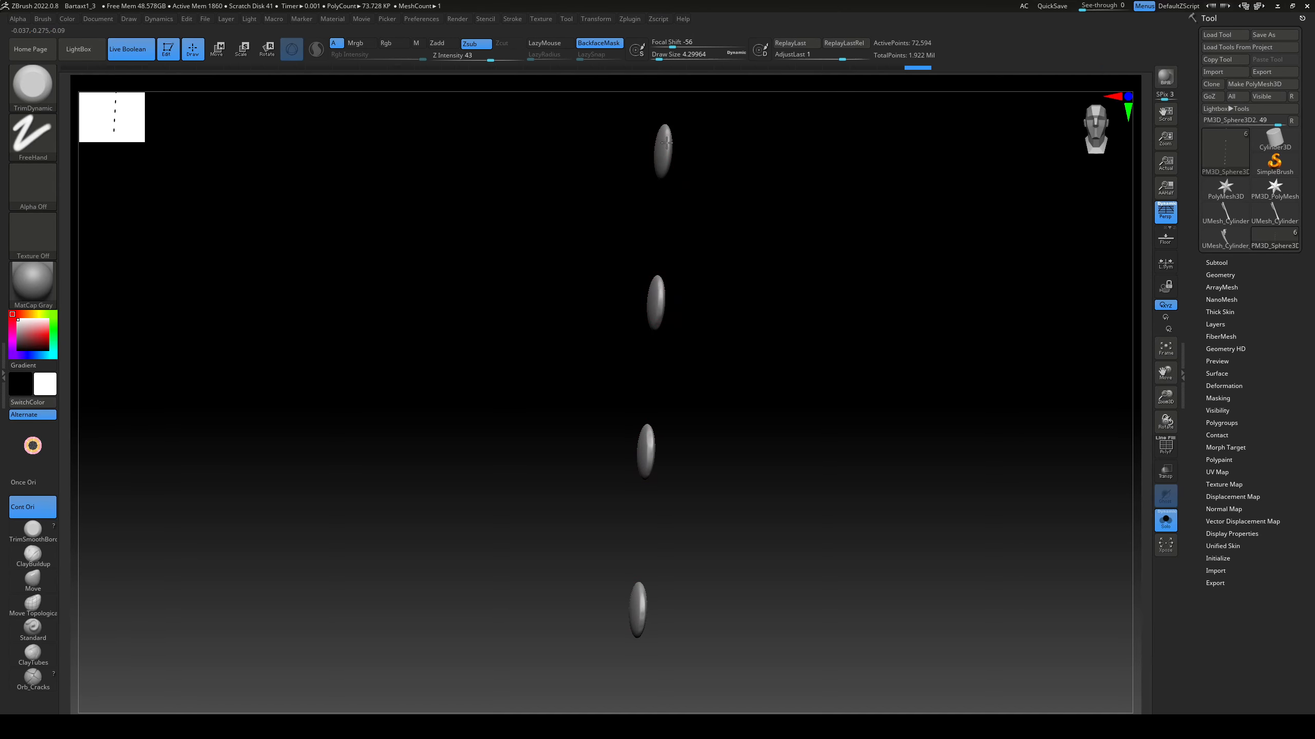
{"action": "left_click_drag", "start_coordinate": [696, 363], "coordinate": [675, 423]}
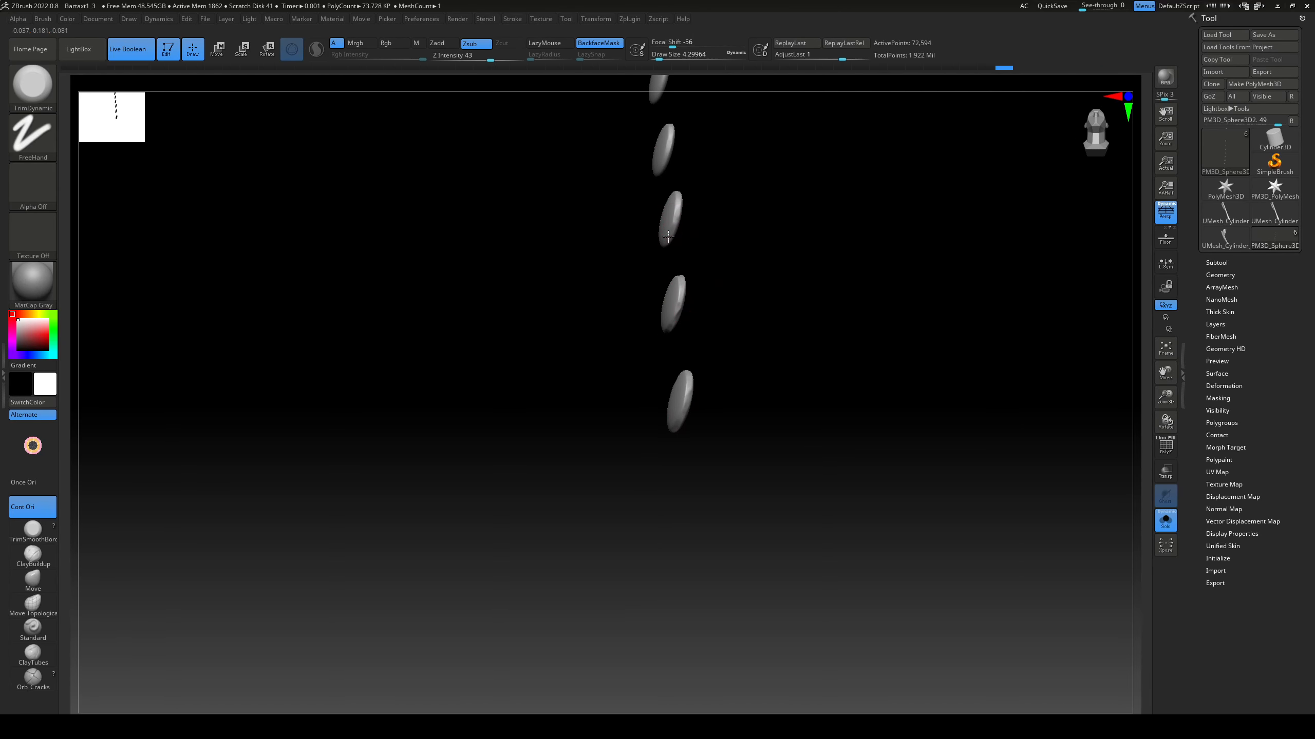
{"action": "left_click_drag", "start_coordinate": [730, 385], "coordinate": [834, 413]}
{"action": "left_click_drag", "start_coordinate": [579, 415], "coordinate": [360, 412]}
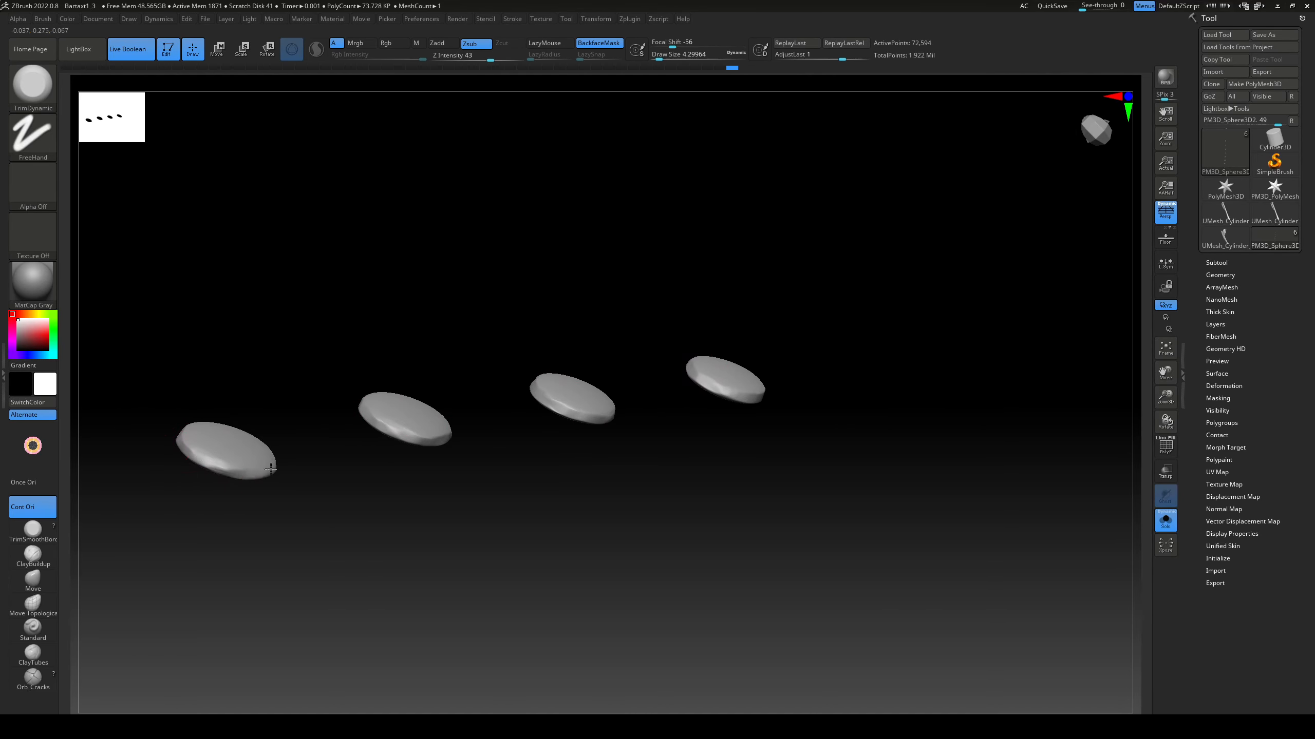
{"action": "left_click_drag", "start_coordinate": [259, 494], "coordinate": [621, 281]}
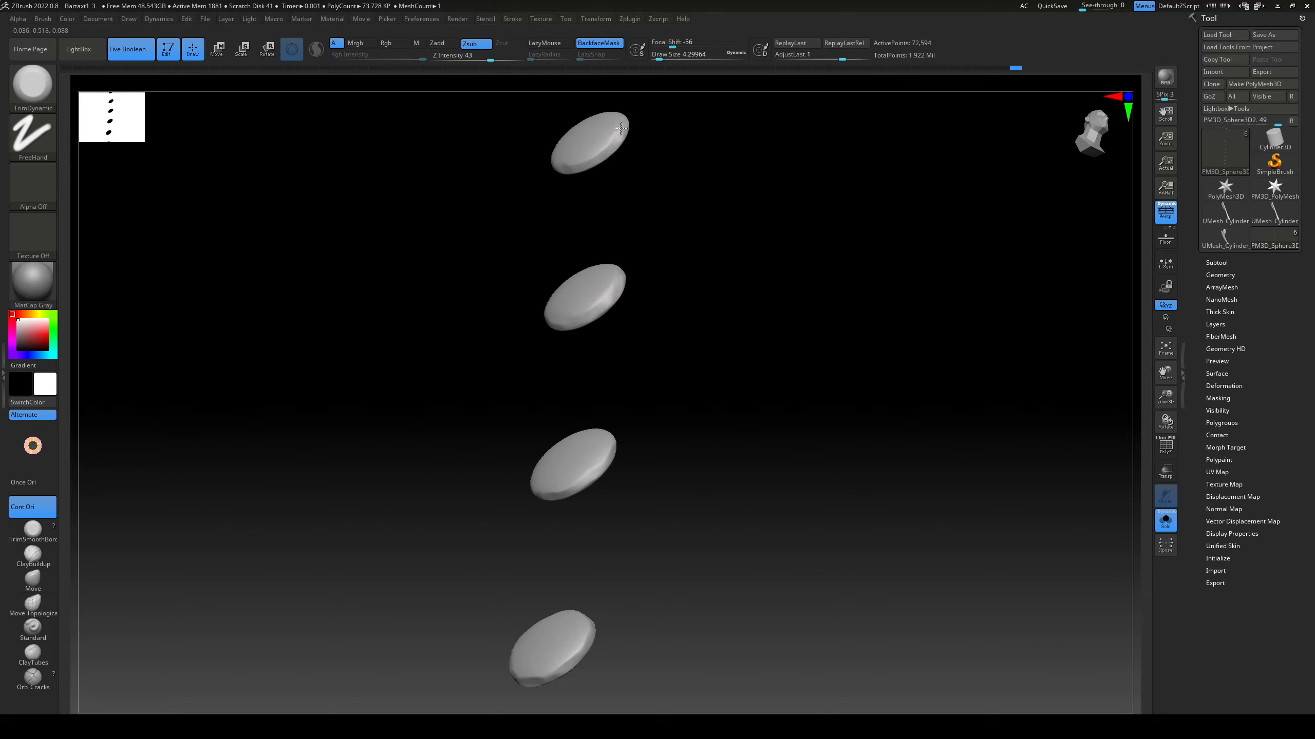
Step: Trim the rims of the upper rivets in the opposite row with the TrimDynamic brush
{"action": "left_click_drag", "start_coordinate": [652, 166], "coordinate": [874, 366]}
{"action": "left_click_drag", "start_coordinate": [801, 286], "coordinate": [672, 397], "text": "alt"}
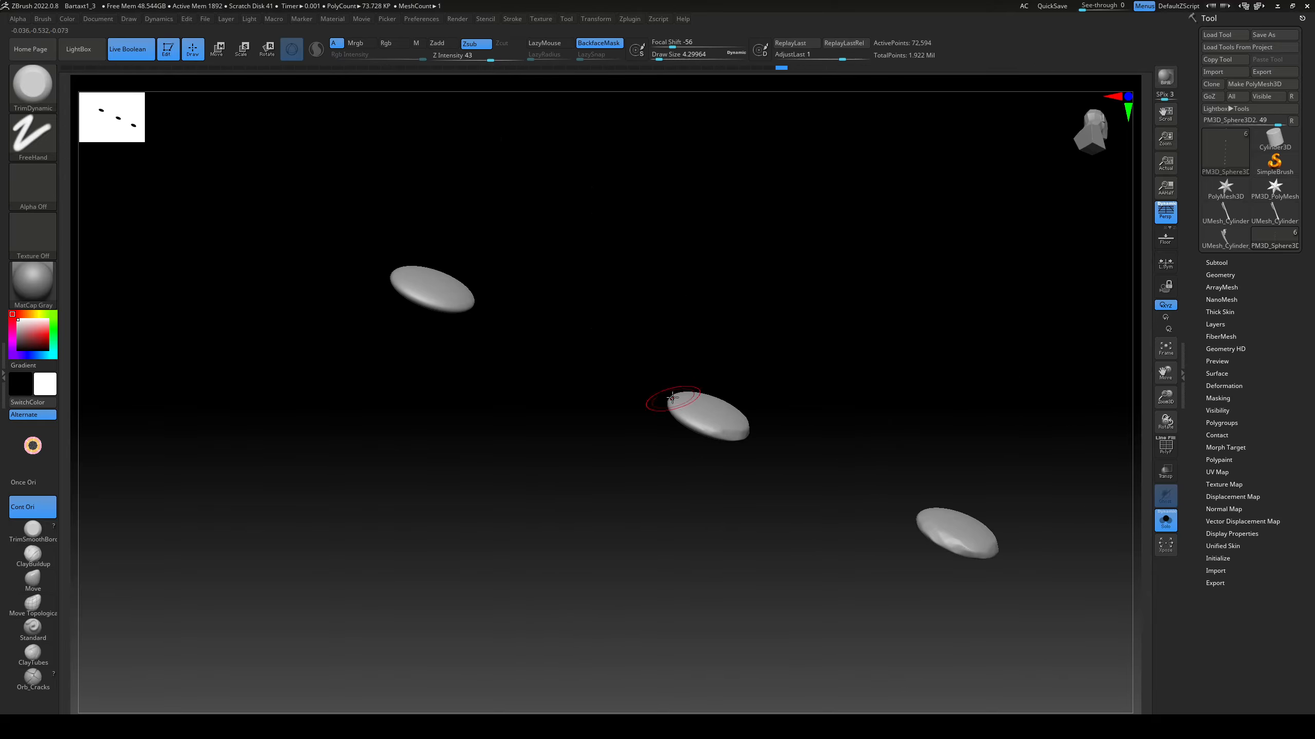
{"action": "left_click_drag", "start_coordinate": [725, 436], "coordinate": [744, 436]}
{"action": "left_click_drag", "start_coordinate": [610, 342], "coordinate": [702, 408], "text": "alt"}
{"action": "left_click_drag", "start_coordinate": [485, 343], "coordinate": [445, 497]}
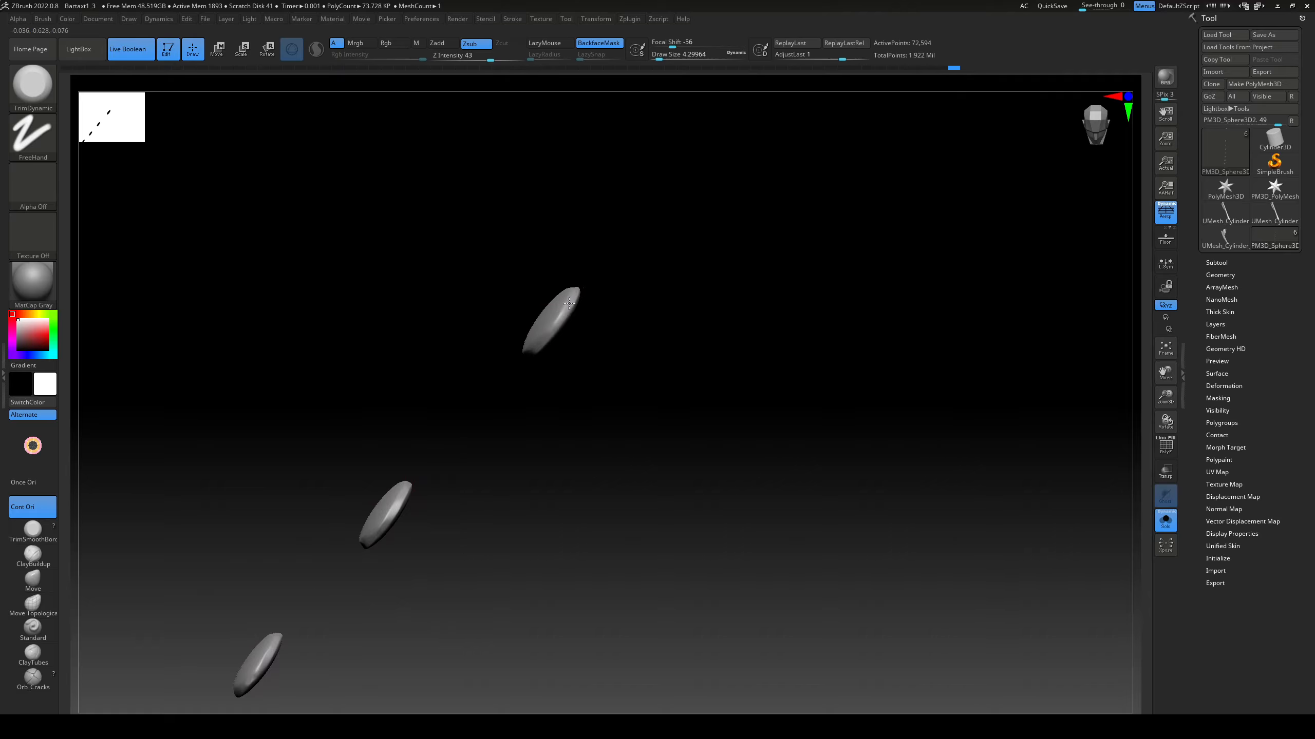
{"action": "left_click_drag", "start_coordinate": [569, 303], "coordinate": [543, 336]}
{"action": "mouse_move", "coordinate": [600, 362]}
{"action": "left_mouse_down"}
{"action": "mouse_move", "coordinate": [508, 443]}
{"action": "mouse_move", "coordinate": [487, 430]}
{"action": "left_mouse_up"}
{"action": "mouse_move", "coordinate": [634, 192]}
{"action": "left_mouse_down", "text": "alt"}
{"action": "mouse_move", "coordinate": [630, 344]}
{"action": "mouse_move", "coordinate": [599, 437]}
{"action": "mouse_move", "coordinate": [600, 392]}
{"action": "left_mouse_up", "text": "alt"}
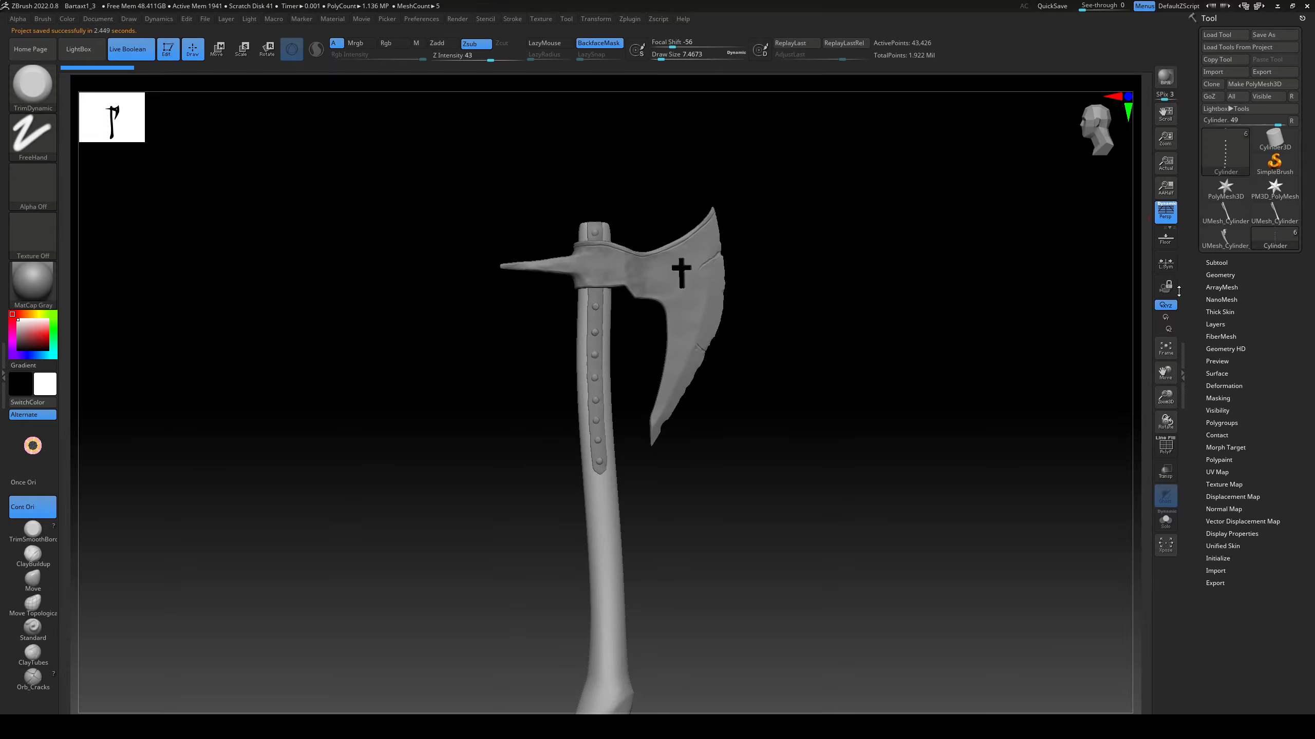
Step: Isolate the handle and build up lengthwise wood-grain strokes on its upper part with the ClayBuildup brush at Z Intensity 4
{"action": "left_click_drag", "start_coordinate": [611, 579], "coordinate": [653, 486], "text": "alt"}
{"action": "left_click", "coordinate": [1164, 519]}
{"action": "left_click_drag", "start_coordinate": [736, 471], "coordinate": [771, 506], "text": "alt"}
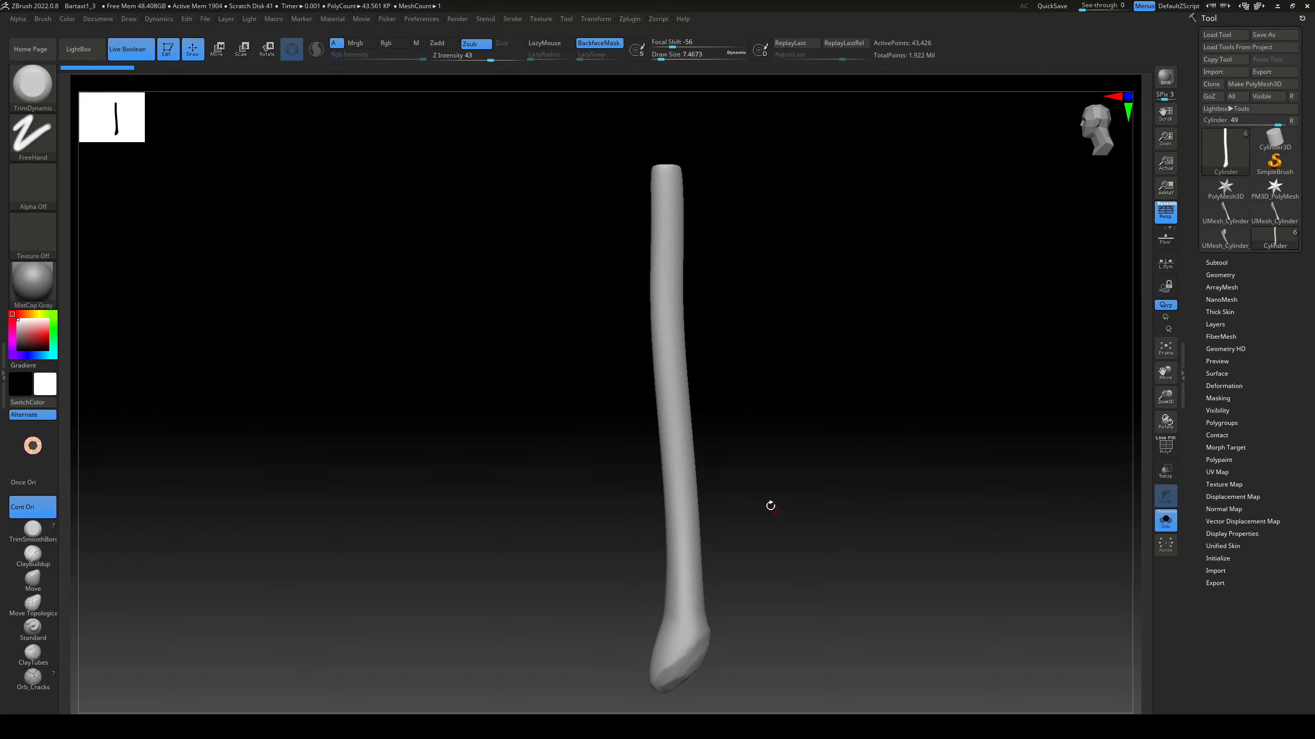
{"action": "left_click", "coordinate": [33, 556]}
{"action": "key", "text": "s"}
{"action": "left_click_drag", "start_coordinate": [669, 257], "coordinate": [674, 258]}
{"action": "mouse_move", "coordinate": [776, 254]}
{"action": "left_mouse_down", "text": "alt"}
{"action": "mouse_move", "coordinate": [733, 277]}
{"action": "mouse_move", "coordinate": [745, 482]}
{"action": "left_mouse_up", "text": "alt"}
{"action": "mouse_move", "coordinate": [616, 318]}
{"action": "left_mouse_down"}
{"action": "mouse_move", "coordinate": [622, 384]}
{"action": "mouse_move", "coordinate": [582, 399]}
{"action": "mouse_move", "coordinate": [632, 358]}
{"action": "mouse_move", "coordinate": [627, 528]}
{"action": "left_mouse_up"}
{"action": "key", "text": "ctrl+z"}
{"action": "key", "text": "u"}
{"action": "key", "text": "ctrl+z"}
{"action": "left_click_drag", "start_coordinate": [722, 453], "coordinate": [746, 450]}
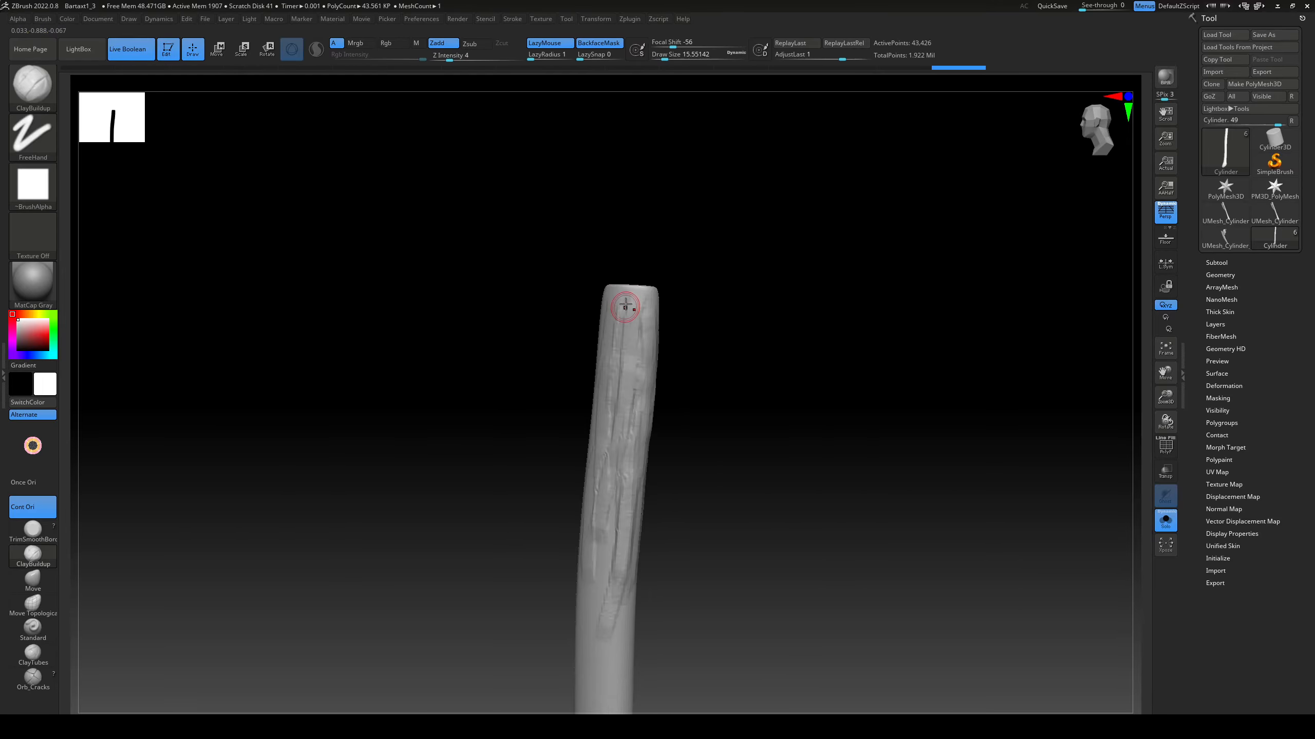
{"action": "left_click_drag", "start_coordinate": [631, 308], "coordinate": [625, 334]}
Step: Extend the ClayBuildup wood-grain strokes down the handle and around its flared lower end
{"action": "left_click_drag", "start_coordinate": [722, 453], "coordinate": [767, 223], "text": "alt"}
{"action": "right_click_drag", "start_coordinate": [626, 370], "coordinate": [677, 397]}
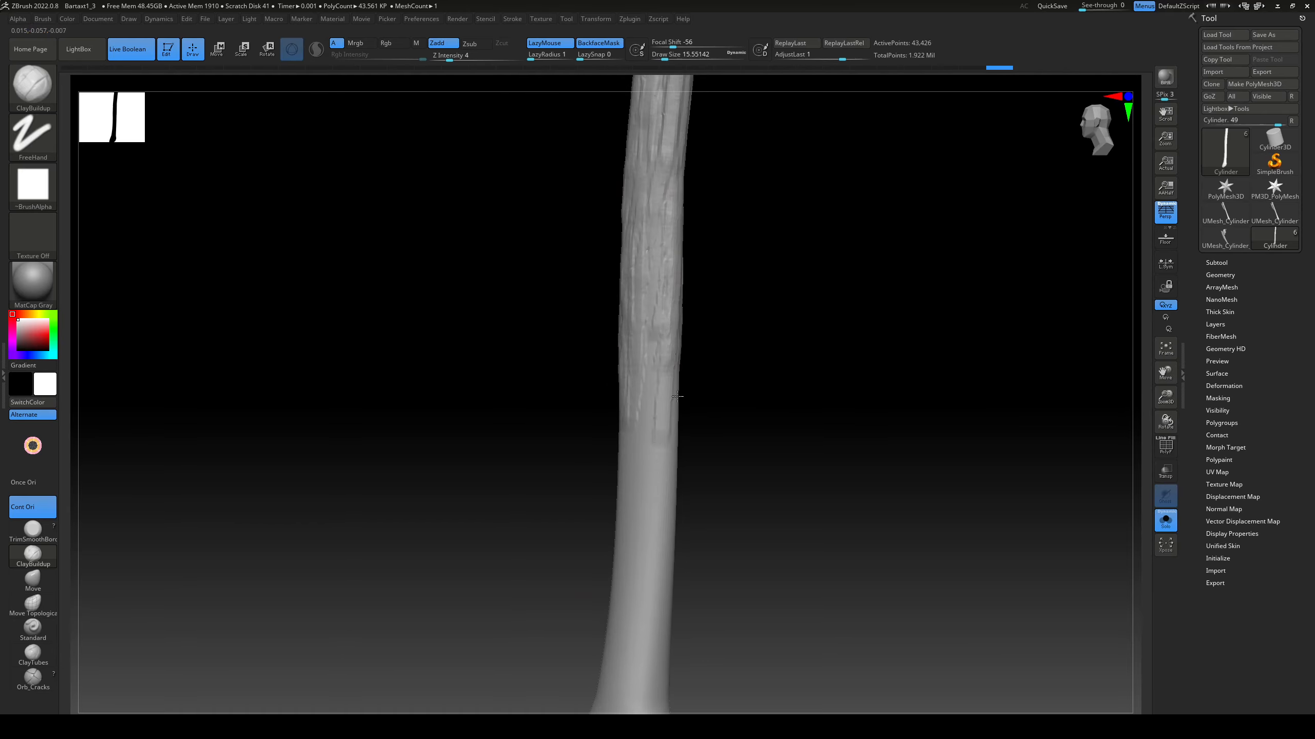
{"action": "right_click_drag", "start_coordinate": [666, 486], "coordinate": [662, 357]}
{"action": "right_click_drag", "start_coordinate": [635, 544], "coordinate": [451, 428]}
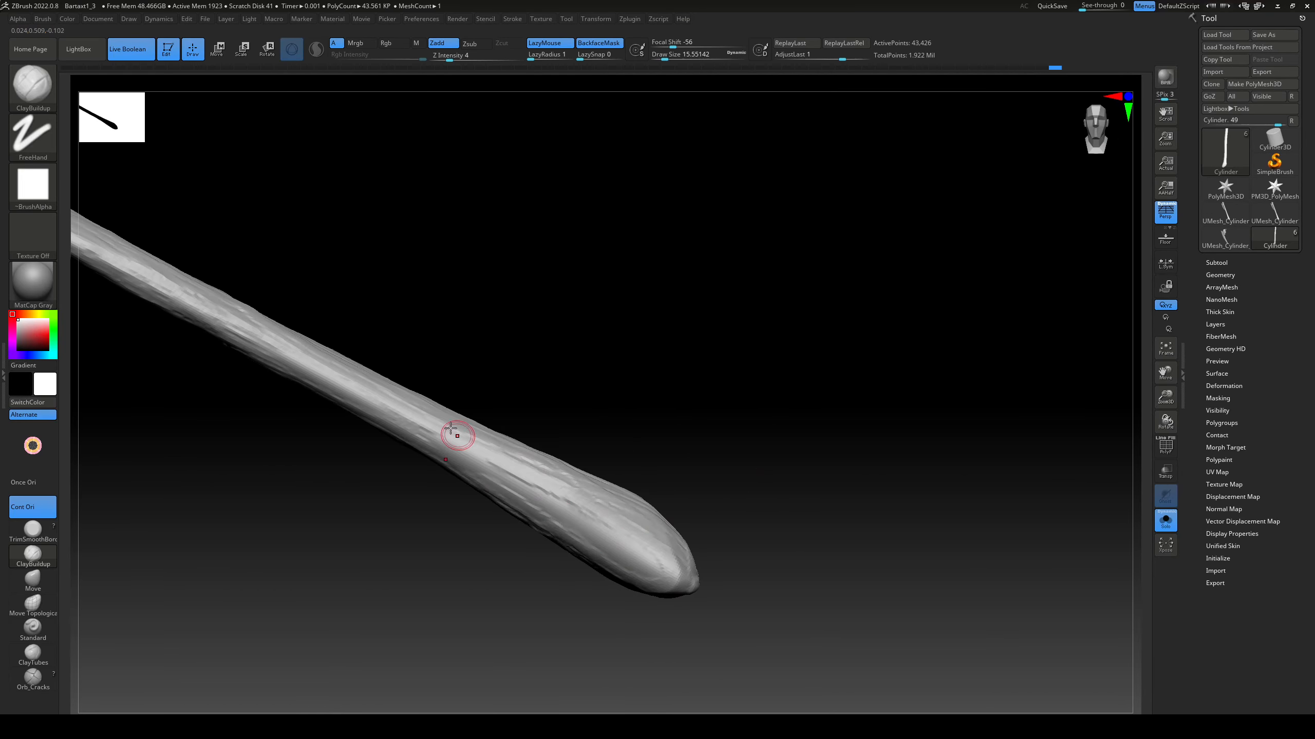
{"action": "right_click_drag", "start_coordinate": [638, 378], "coordinate": [598, 498]}
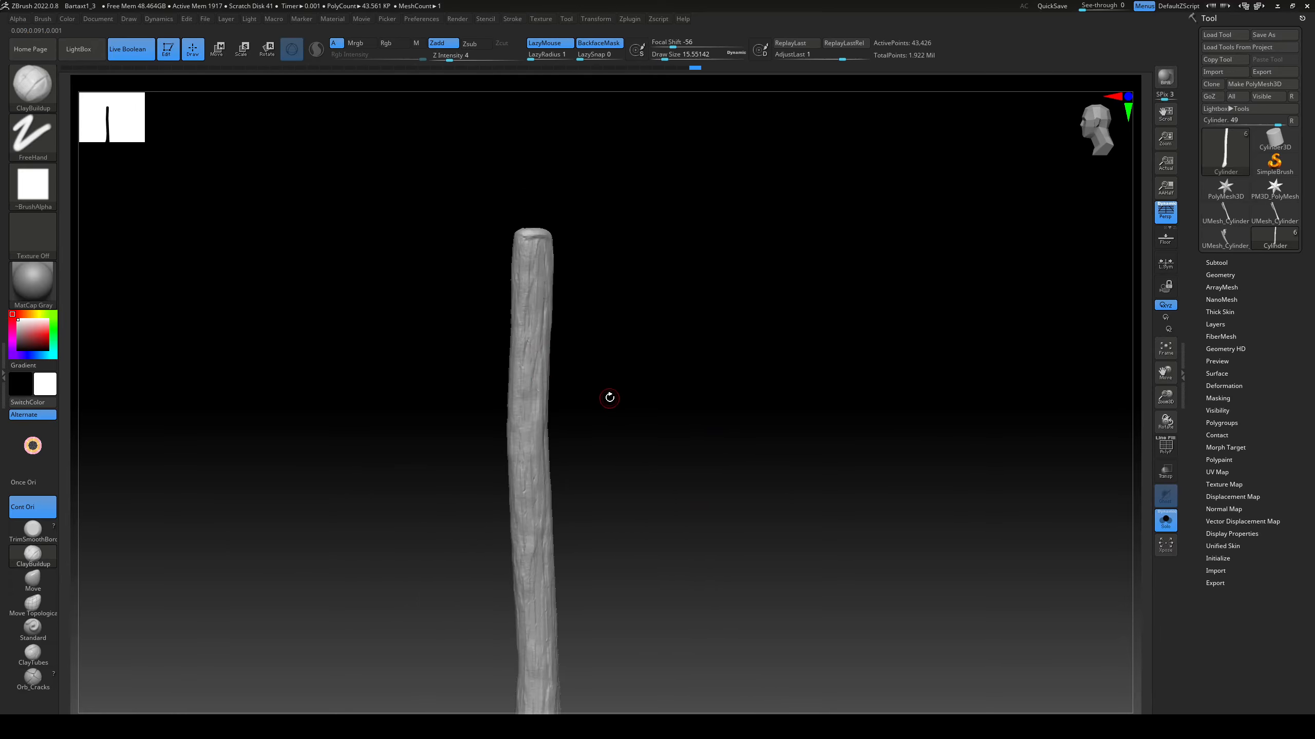
Step: Carve lengthwise grain grooves down the wooden handle with the DamStandard brush, reducing the draw size to about 5
{"action": "key", "text": "b"}
{"action": "key", "text": "d"}
{"action": "key", "text": "s"}
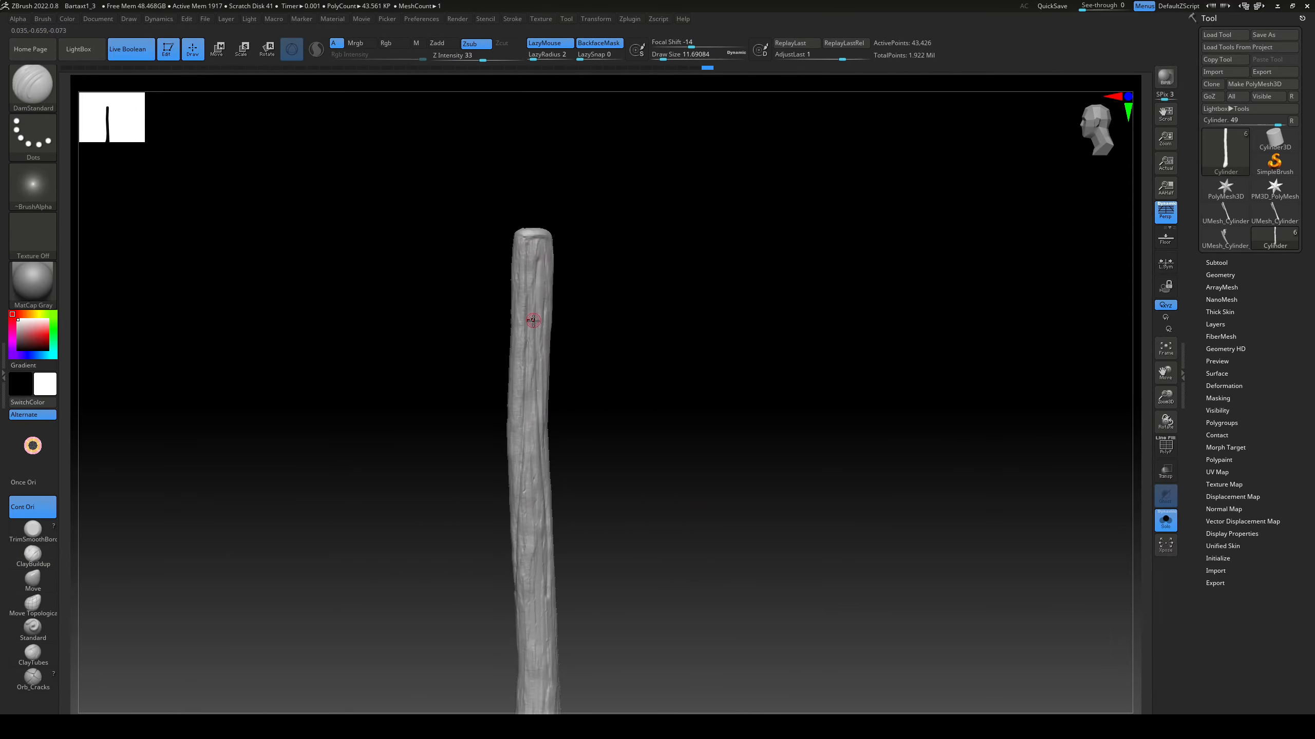
{"action": "right_click_drag", "start_coordinate": [533, 320], "coordinate": [548, 258]}
{"action": "left_click_drag", "start_coordinate": [547, 254], "coordinate": [587, 555]}
{"action": "right_click_drag", "start_coordinate": [587, 554], "coordinate": [603, 440], "text": "alt"}
{"action": "key", "text": "s"}
{"action": "left_click_drag", "start_coordinate": [603, 441], "coordinate": [600, 441]}
{"action": "left_click_drag", "start_coordinate": [607, 525], "coordinate": [614, 574]}
{"action": "right_click_drag", "start_coordinate": [621, 549], "coordinate": [679, 467]}
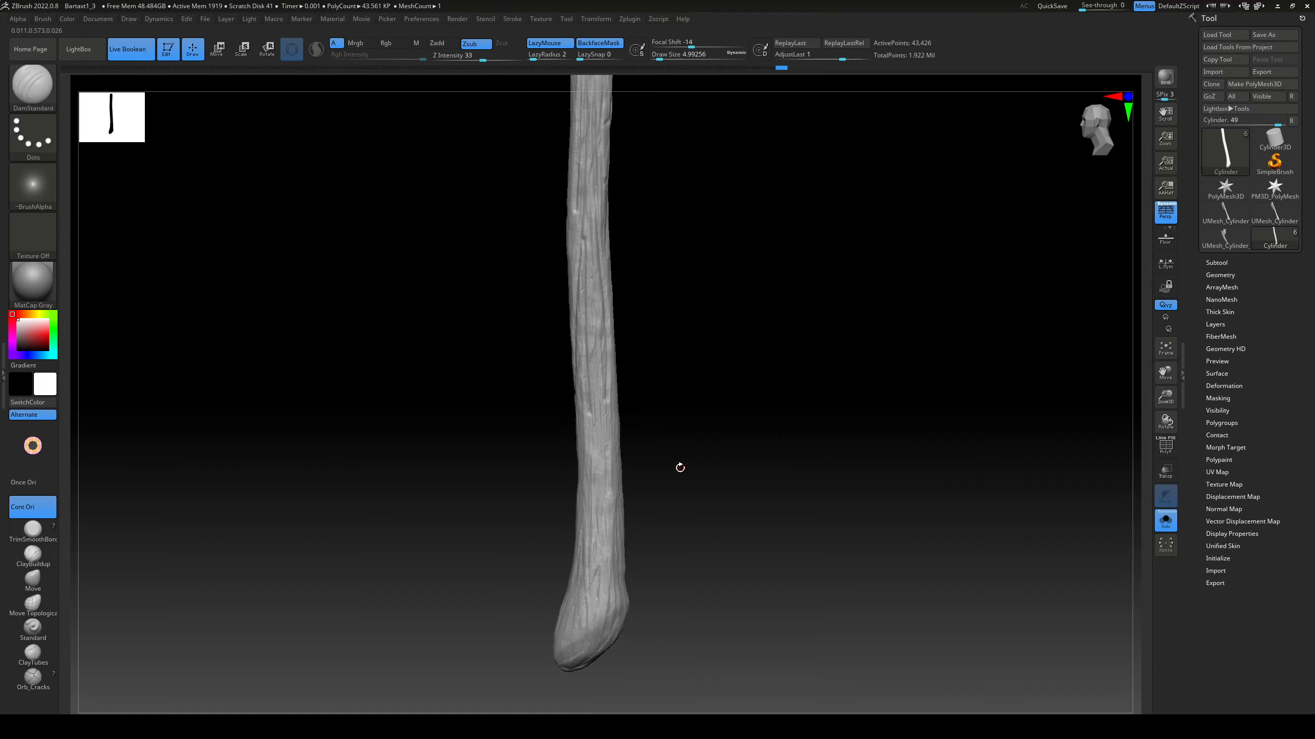
Step: Continue the fine DamStandard grain grooves around the handle's flared lower end and along its narrow side
{"action": "right_click_drag", "start_coordinate": [600, 450], "coordinate": [616, 647], "text": "alt"}
{"action": "mouse_move", "coordinate": [630, 367]}
{"action": "left_mouse_down"}
{"action": "mouse_move", "coordinate": [616, 647]}
{"action": "mouse_move", "coordinate": [621, 435]}
{"action": "left_mouse_up"}
{"action": "right_click_drag", "start_coordinate": [658, 434], "coordinate": [602, 445]}
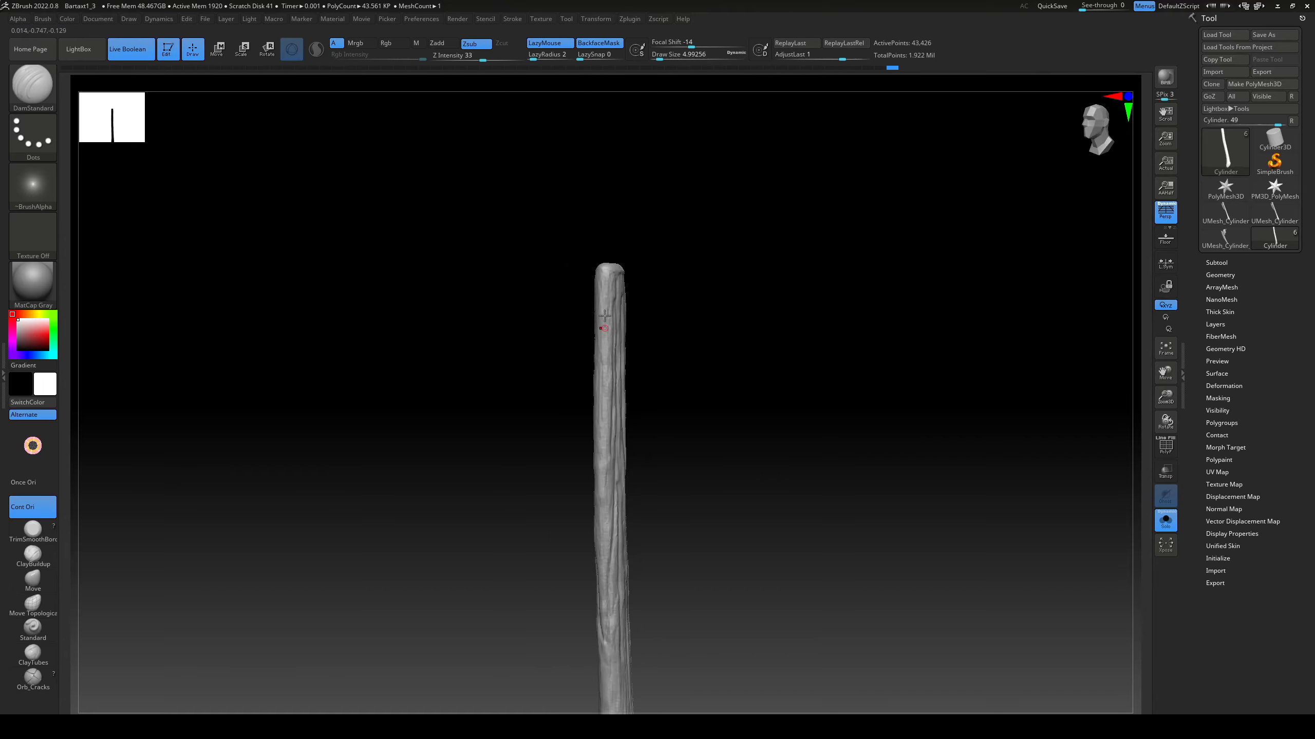
{"action": "left_click_drag", "start_coordinate": [603, 445], "coordinate": [608, 596]}
{"action": "right_click_drag", "start_coordinate": [608, 596], "coordinate": [601, 331], "text": "alt"}
{"action": "left_click_drag", "start_coordinate": [602, 331], "coordinate": [601, 377]}
{"action": "left_click_drag", "start_coordinate": [614, 676], "coordinate": [615, 616]}
{"action": "right_click_drag", "start_coordinate": [615, 616], "coordinate": [642, 497]}
Step: Fill the handle's remaining side with long DamStandard grain lines from its upper end to the lower flare
{"action": "mouse_move", "coordinate": [622, 456]}
{"action": "left_mouse_down"}
{"action": "mouse_move", "coordinate": [625, 528]}
{"action": "mouse_move", "coordinate": [623, 445]}
{"action": "left_mouse_up"}
{"action": "right_click_drag", "start_coordinate": [623, 440], "coordinate": [639, 621], "text": "alt"}
{"action": "left_click_drag", "start_coordinate": [631, 249], "coordinate": [634, 321]}
{"action": "mouse_move", "coordinate": [634, 321]}
{"action": "right_mouse_down"}
{"action": "mouse_move", "coordinate": [636, 341]}
{"action": "mouse_move", "coordinate": [639, 300]}
{"action": "right_mouse_up"}
{"action": "right_click_drag", "start_coordinate": [642, 467], "coordinate": [647, 311], "text": "alt"}
{"action": "left_click_drag", "start_coordinate": [658, 579], "coordinate": [664, 656]}
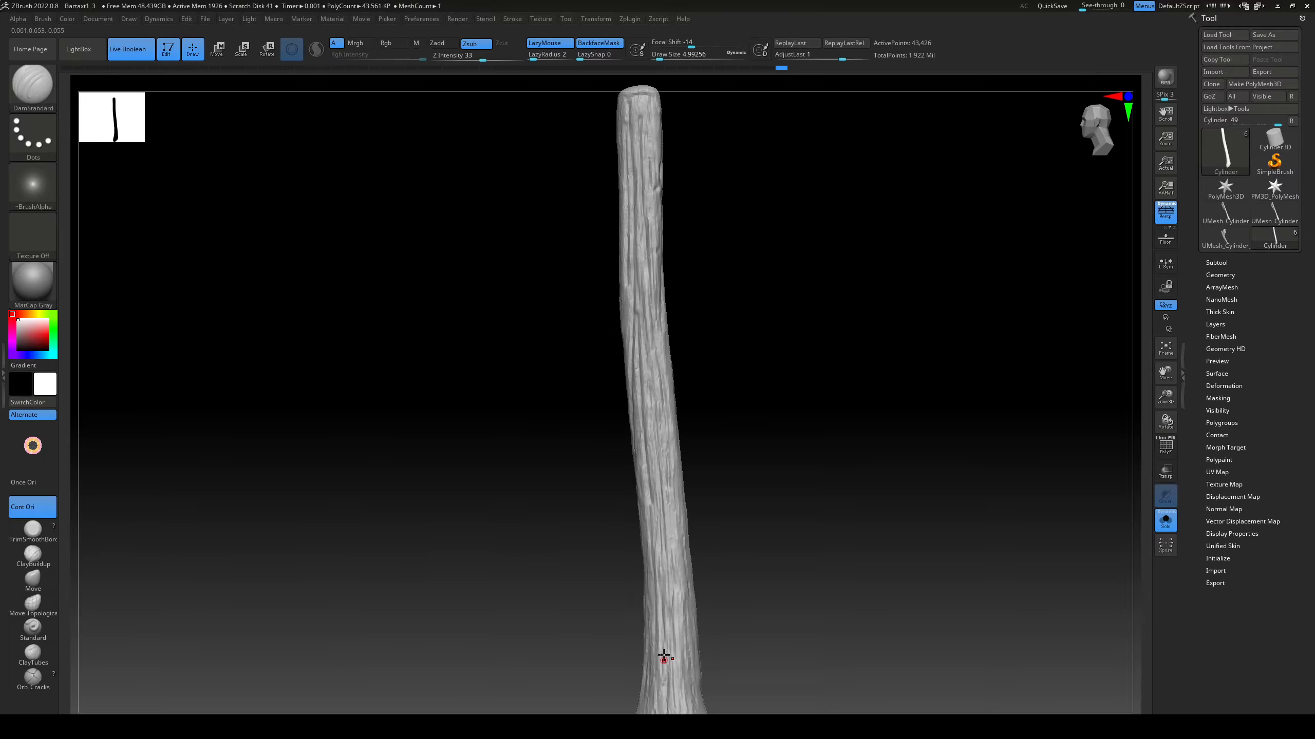
Step: Flatten the raised grain on the handle's upper part with a large TrimDynamic brush at Z Intensity 43
{"action": "left_click_drag", "start_coordinate": [657, 387], "coordinate": [671, 388]}
{"action": "right_click_drag", "start_coordinate": [657, 383], "coordinate": [652, 425]}
{"action": "right_click_drag", "start_coordinate": [642, 222], "coordinate": [639, 398], "text": "alt"}
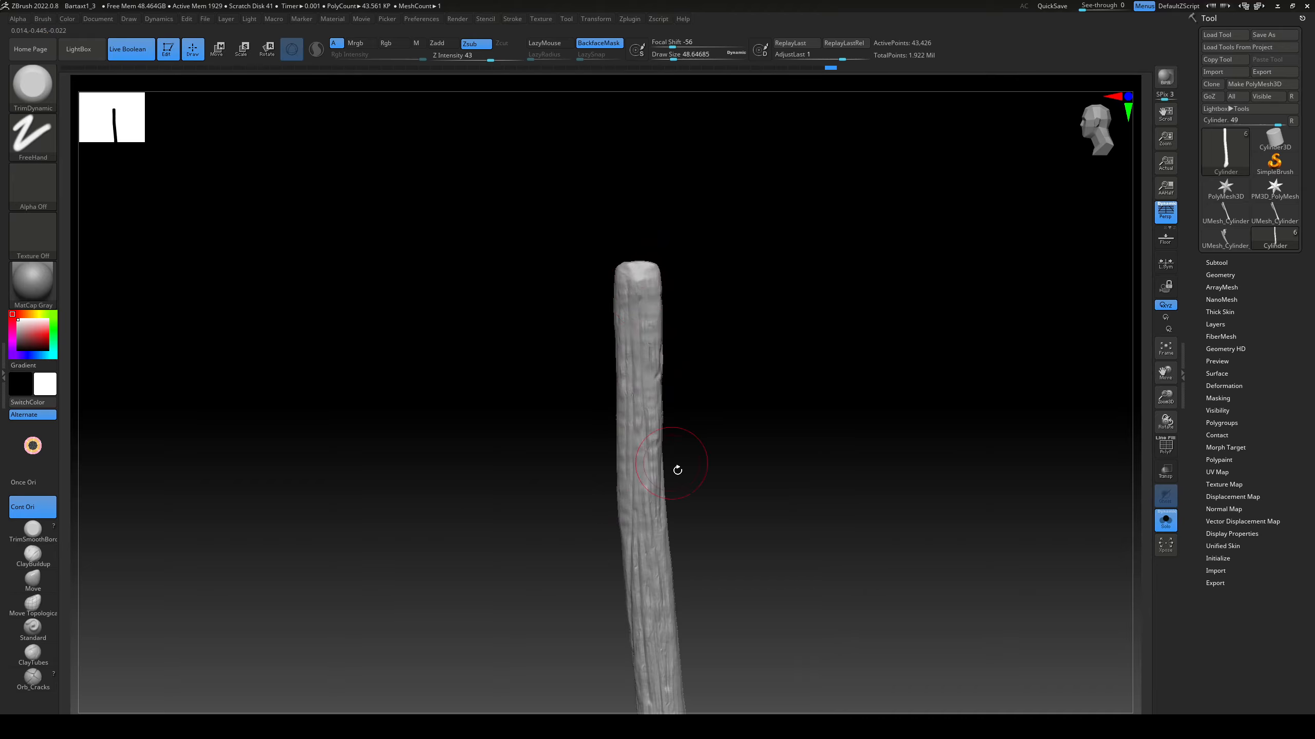
{"action": "right_click_drag", "start_coordinate": [676, 471], "coordinate": [662, 446]}
{"action": "left_click_drag", "start_coordinate": [666, 401], "coordinate": [663, 280]}
{"action": "mouse_move", "coordinate": [665, 357]}
{"action": "right_mouse_down"}
{"action": "mouse_move", "coordinate": [673, 380]}
{"action": "mouse_move", "coordinate": [699, 383]}
{"action": "right_mouse_up"}
{"action": "left_click_drag", "start_coordinate": [686, 363], "coordinate": [701, 414]}
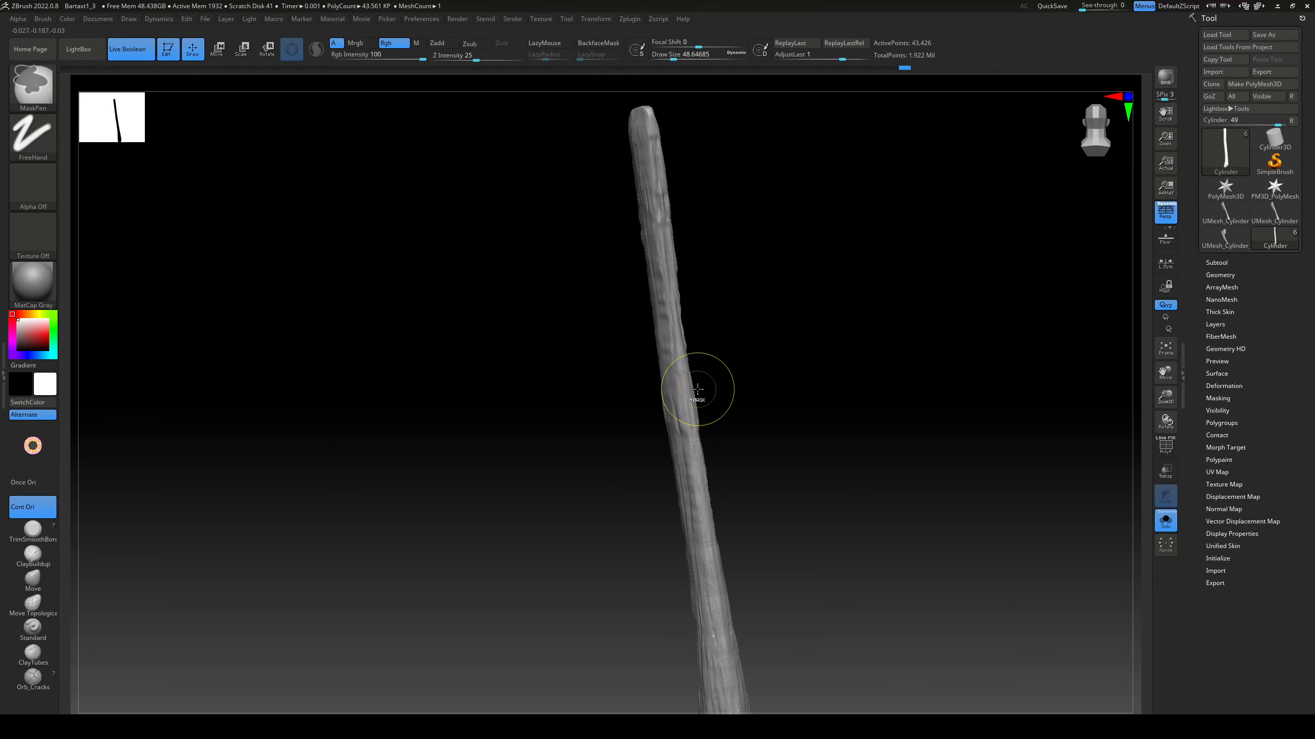
{"action": "key", "text": "ctrl+z"}
Step: Bring back the whole axe and soften the handle grain with the TrimDynamic brush at Z Intensity 18
{"action": "left_click", "coordinate": [1165, 521]}
{"action": "right_click_drag", "start_coordinate": [942, 502], "coordinate": [725, 415]}
{"action": "key", "text": "u"}
{"action": "left_click_drag", "start_coordinate": [704, 424], "coordinate": [699, 424]}
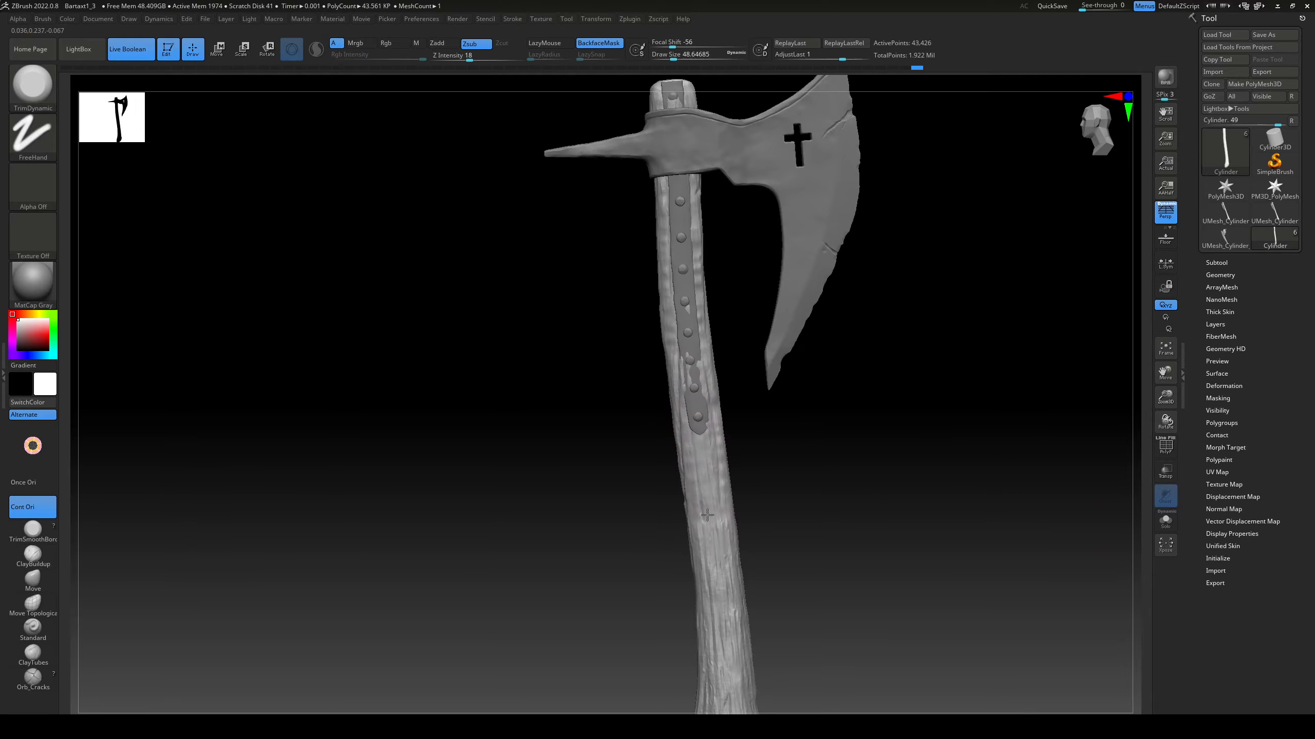
{"action": "mouse_move", "coordinate": [807, 544]}
{"action": "right_mouse_down"}
{"action": "mouse_move", "coordinate": [758, 488]}
{"action": "mouse_move", "coordinate": [659, 576]}
{"action": "mouse_move", "coordinate": [737, 522]}
{"action": "mouse_move", "coordinate": [753, 534]}
{"action": "mouse_move", "coordinate": [818, 517]}
{"action": "mouse_move", "coordinate": [828, 549]}
{"action": "right_mouse_up"}
{"action": "left_click_drag", "start_coordinate": [575, 370], "coordinate": [571, 310]}
{"action": "mouse_move", "coordinate": [569, 264]}
{"action": "right_mouse_down", "text": "alt"}
{"action": "mouse_move", "coordinate": [557, 485]}
{"action": "mouse_move", "coordinate": [766, 331]}
{"action": "mouse_move", "coordinate": [791, 514]}
{"action": "mouse_move", "coordinate": [807, 493]}
{"action": "mouse_move", "coordinate": [775, 561]}
{"action": "mouse_move", "coordinate": [787, 249]}
{"action": "right_mouse_up", "text": "alt"}
{"action": "right_click_drag", "start_coordinate": [786, 249], "coordinate": [792, 409]}
{"action": "left_click_drag", "start_coordinate": [631, 427], "coordinate": [585, 433]}
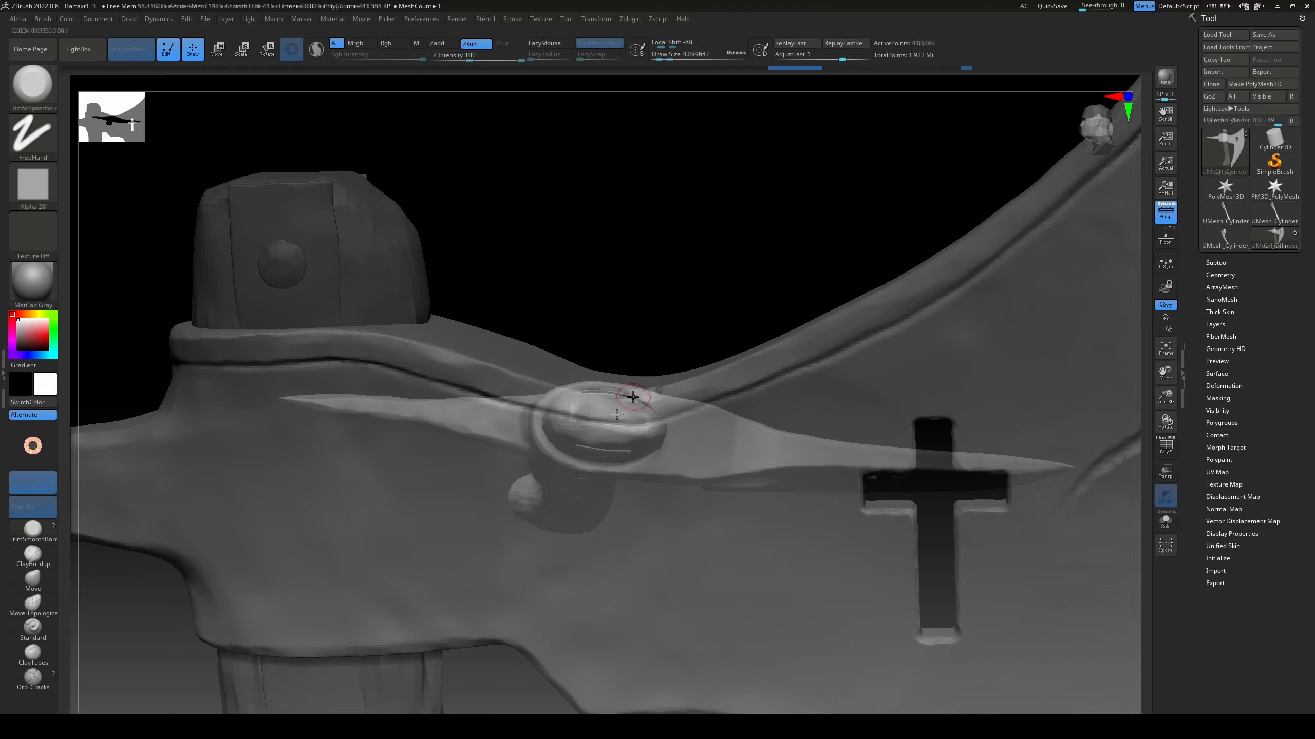
{"action": "mouse_move", "coordinate": [625, 390]}
{"action": "right_mouse_down"}
{"action": "mouse_move", "coordinate": [719, 294]}
{"action": "mouse_move", "coordinate": [789, 250]}
{"action": "mouse_move", "coordinate": [735, 406]}
{"action": "mouse_move", "coordinate": [828, 314]}
{"action": "mouse_move", "coordinate": [857, 381]}
{"action": "right_mouse_up"}
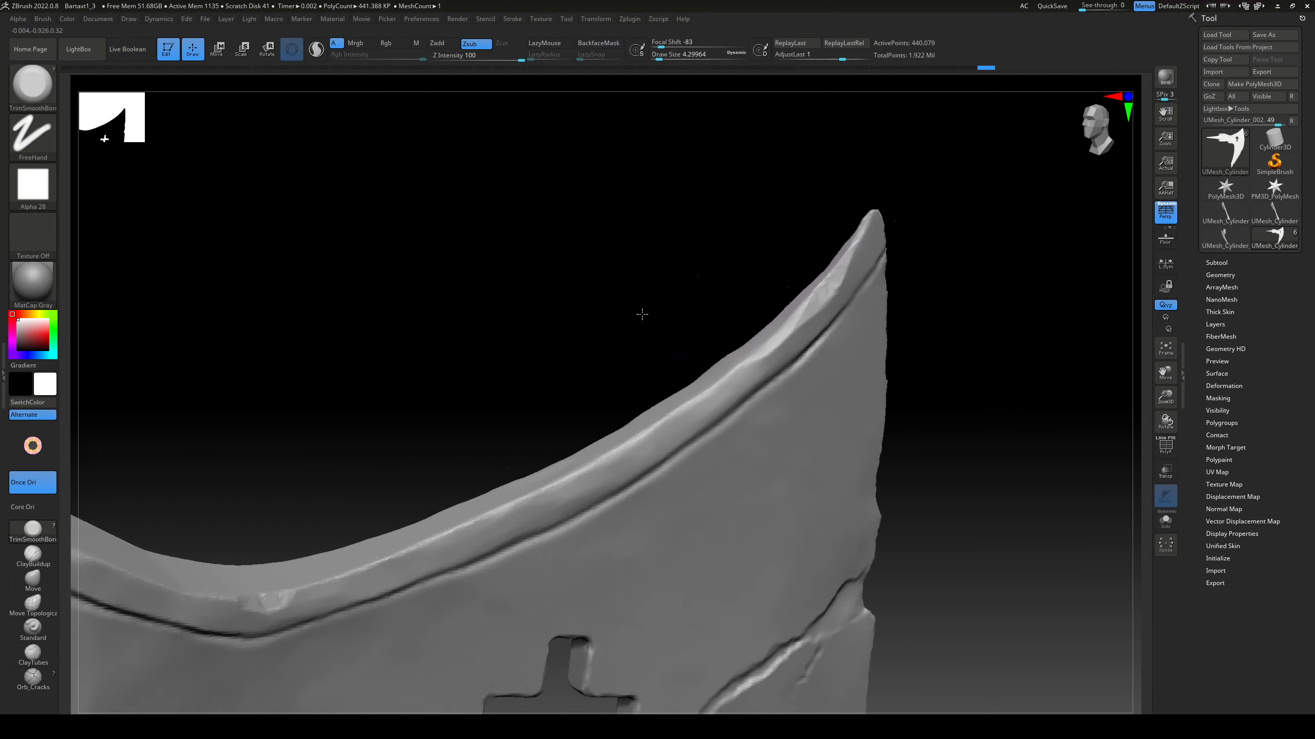
Step: Chip small facets into the blade's raised upper rim with the TrimSmoothBorder brush
{"action": "key", "text": "ctrl+z"}
{"action": "key", "text": "ctrl+z"}
{"action": "key", "text": "ctrl+z"}
{"action": "key", "text": "ctrl+z"}
{"action": "key", "text": "ctrl+z"}
{"action": "key", "text": "ctrl+z"}
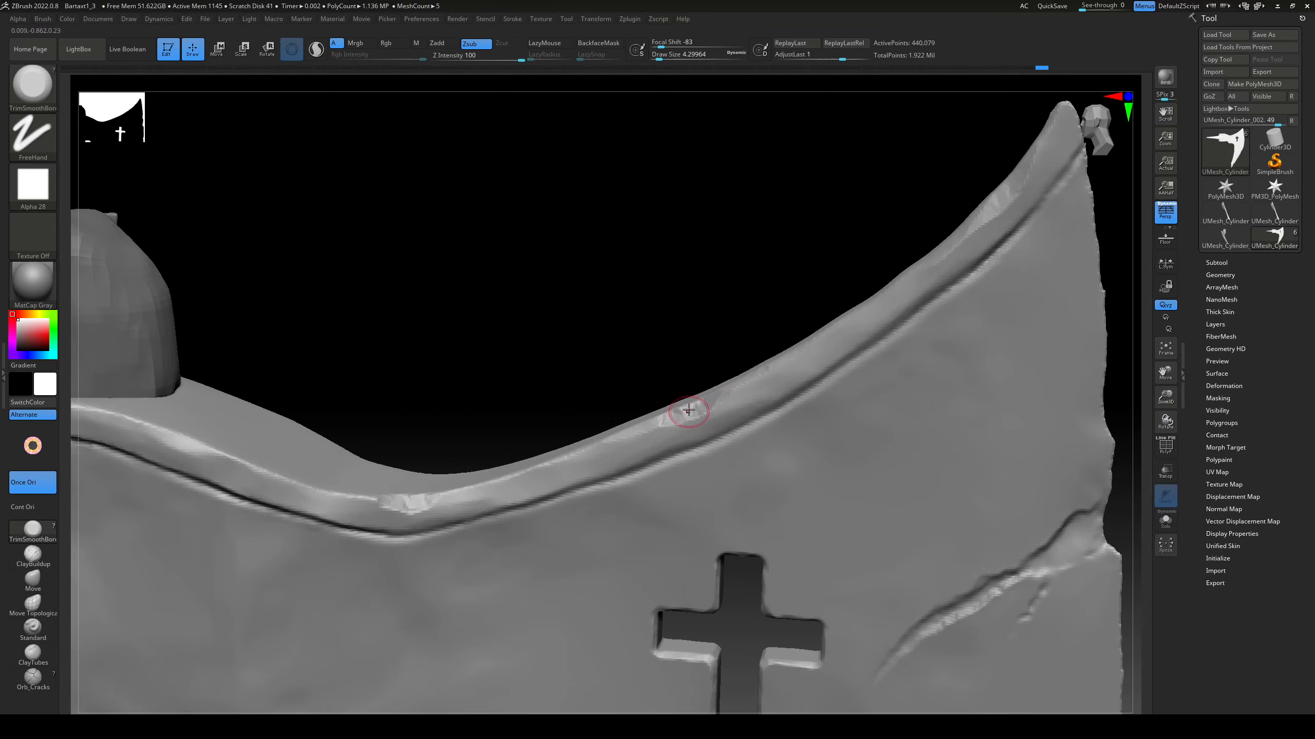
{"action": "key", "text": "ctrl+shift+z"}
{"action": "key", "text": "ctrl+shift+z"}
{"action": "key", "text": "ctrl+shift+z"}
{"action": "key", "text": "ctrl+shift+z"}
{"action": "key", "text": "ctrl+shift+z"}
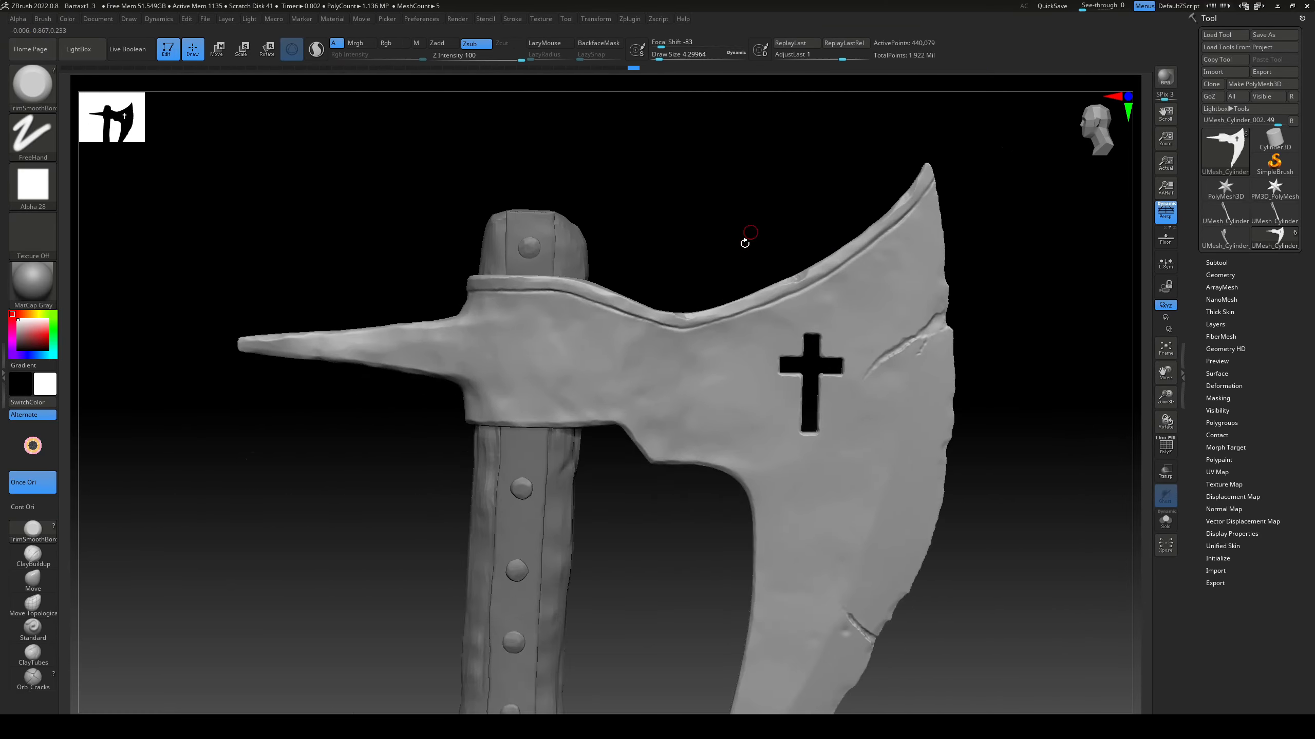
Step: Break up the stepped lower edge of the axe head beside the handle with TrimSmoothBorder chips
{"action": "key", "text": "ctrl+shift+z"}
{"action": "key", "text": "ctrl+shift+z"}
{"action": "key", "text": "ctrl+shift+z"}
{"action": "key", "text": "ctrl+shift+z"}
{"action": "key", "text": "ctrl+shift+z"}
{"action": "key", "text": "ctrl+shift+z"}
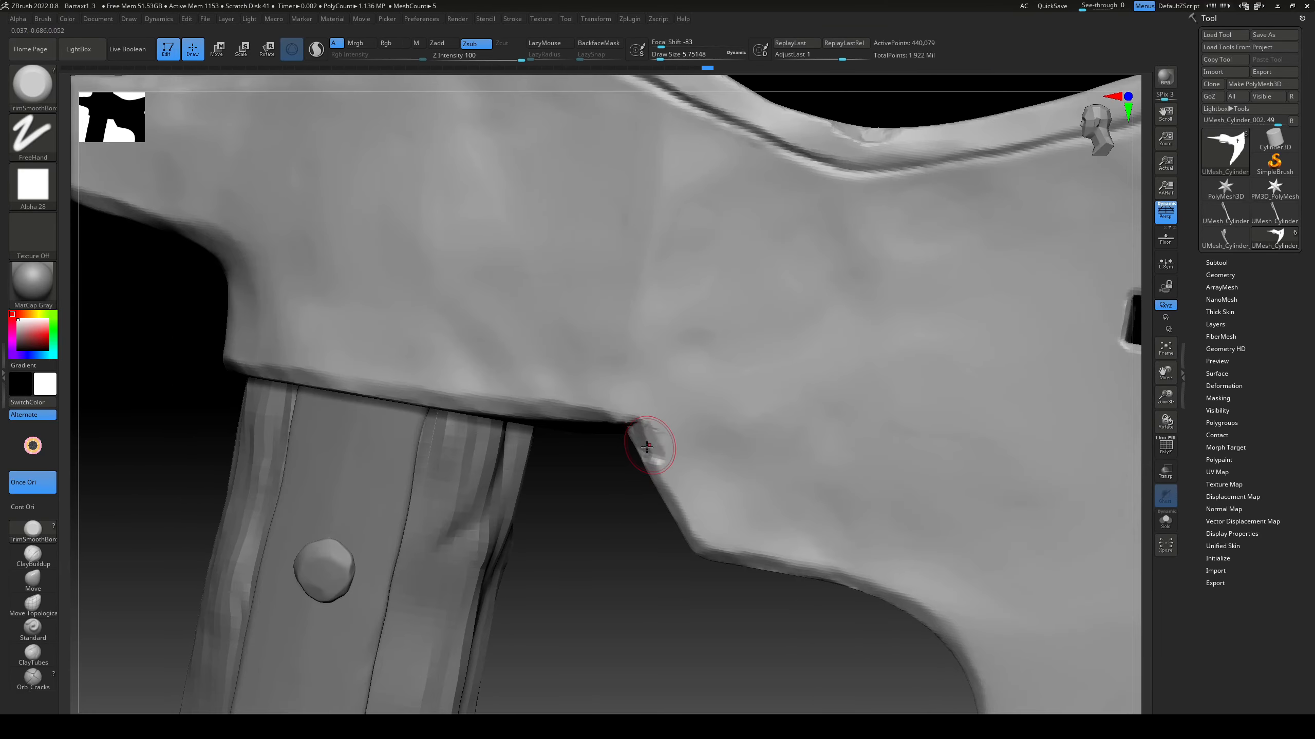
{"action": "key", "text": "ctrl+shift+z"}
{"action": "key", "text": "ctrl+shift+z"}
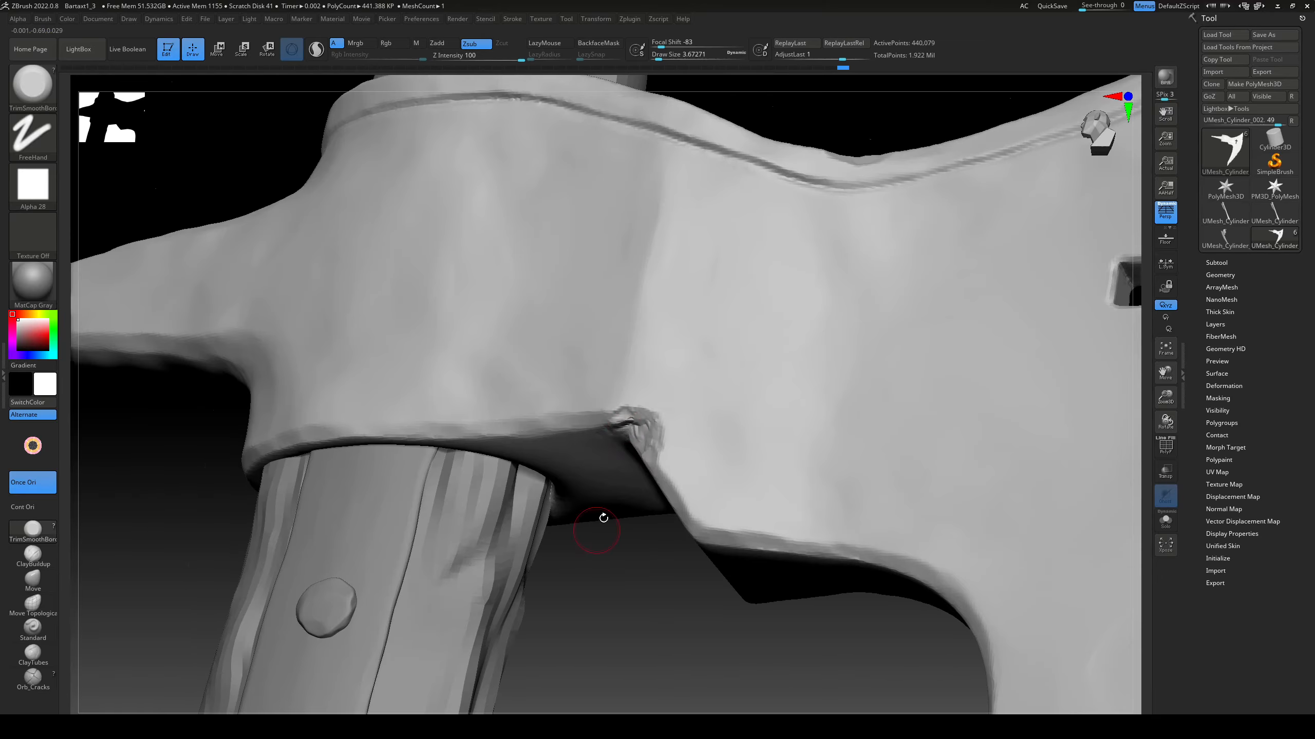
{"action": "key", "text": "ctrl+shift+z"}
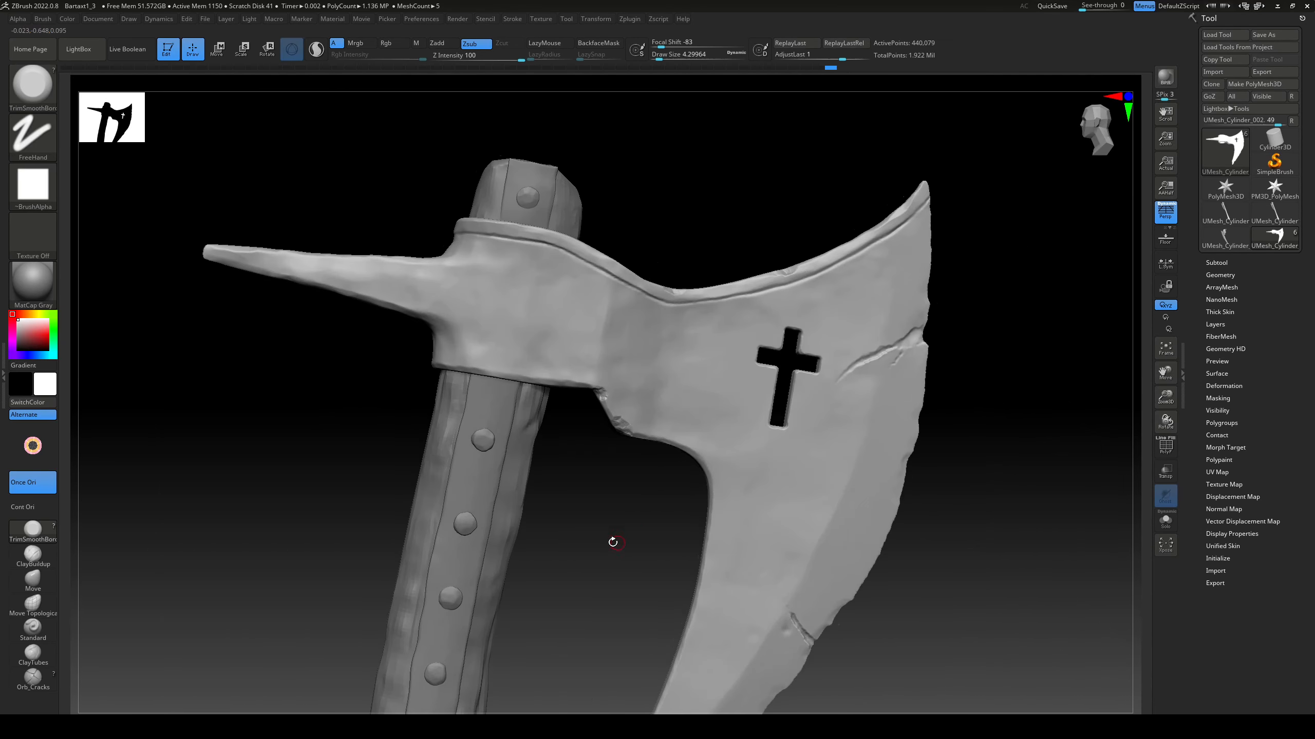
{"action": "mouse_move", "coordinate": [613, 543]}
{"action": "left_mouse_down", "text": "alt"}
{"action": "mouse_move", "coordinate": [643, 473]}
{"action": "mouse_move", "coordinate": [669, 464]}
{"action": "mouse_move", "coordinate": [656, 422]}
{"action": "left_mouse_up", "text": "alt"}
{"action": "left_click_drag", "start_coordinate": [703, 482], "coordinate": [705, 455]}
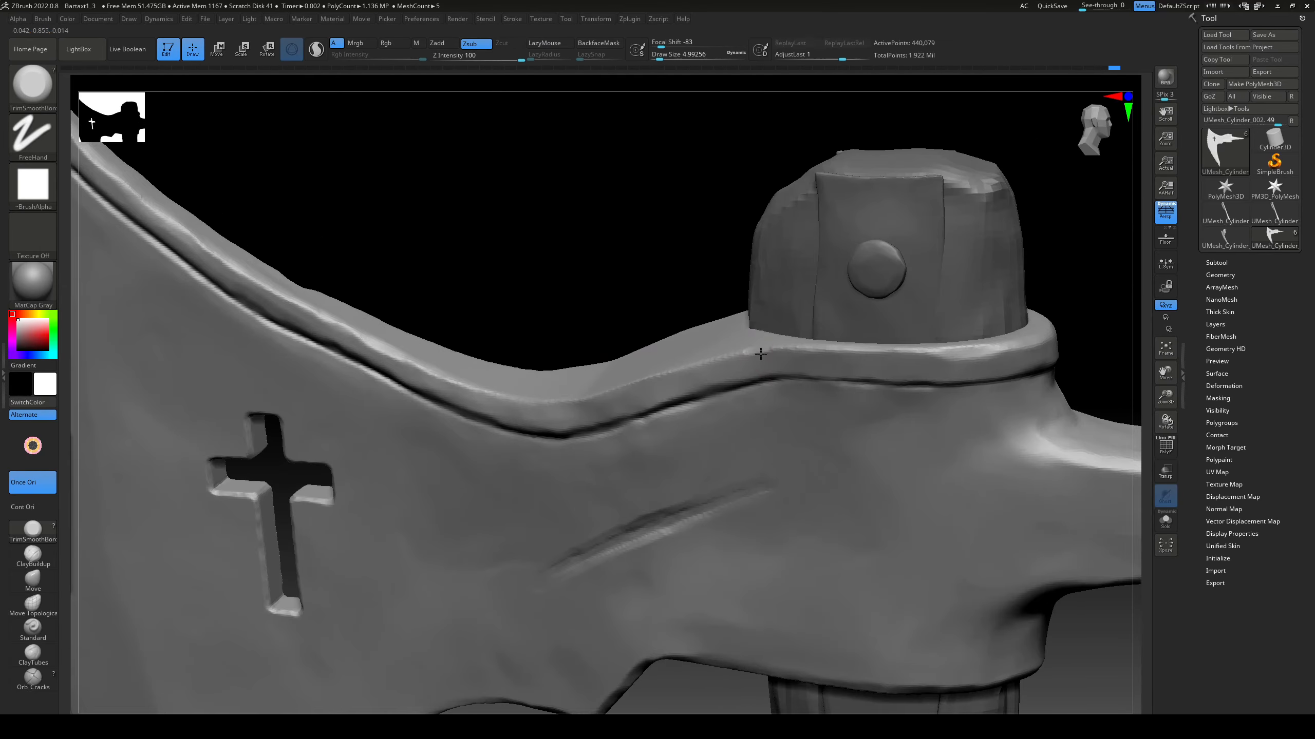
Step: Chip the raised rim around the handle socket on the opposite face and above the spike
{"action": "left_click_drag", "start_coordinate": [766, 343], "coordinate": [787, 347]}
{"action": "right_click_drag", "start_coordinate": [787, 346], "coordinate": [517, 352]}
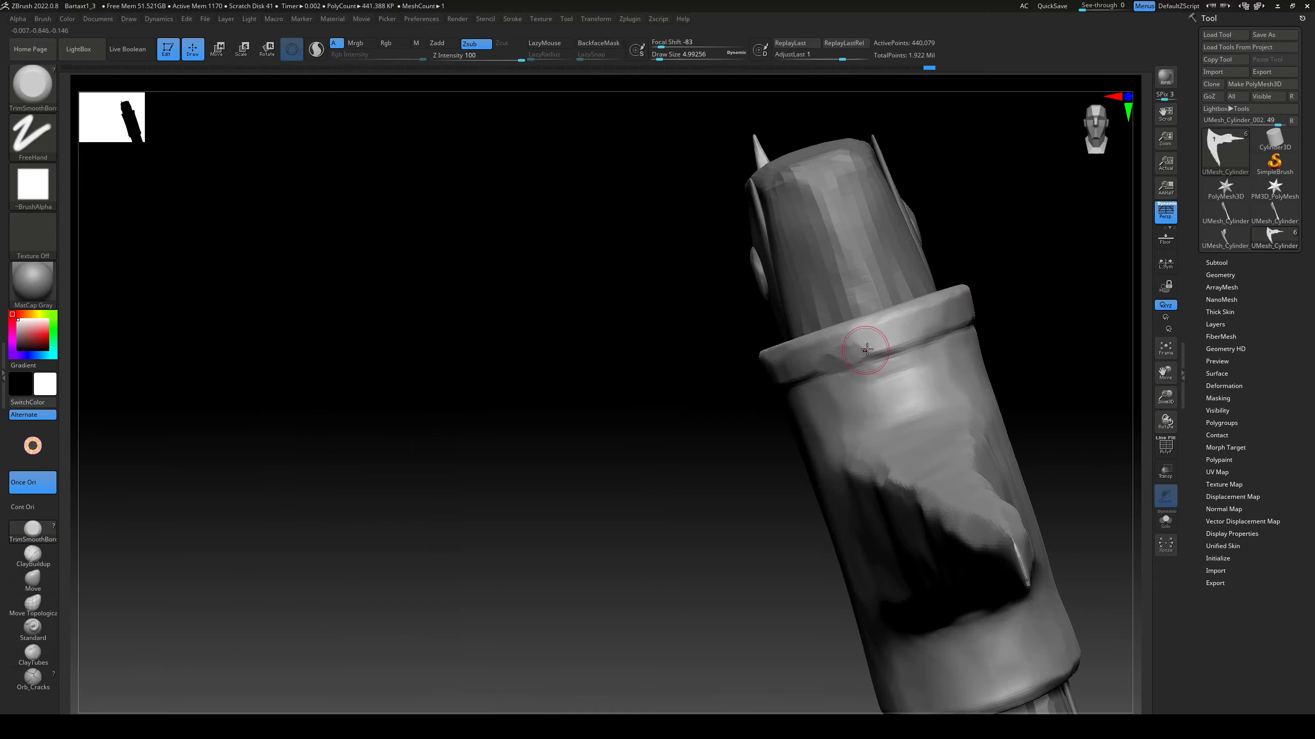
{"action": "left_click_drag", "start_coordinate": [866, 346], "coordinate": [874, 363]}
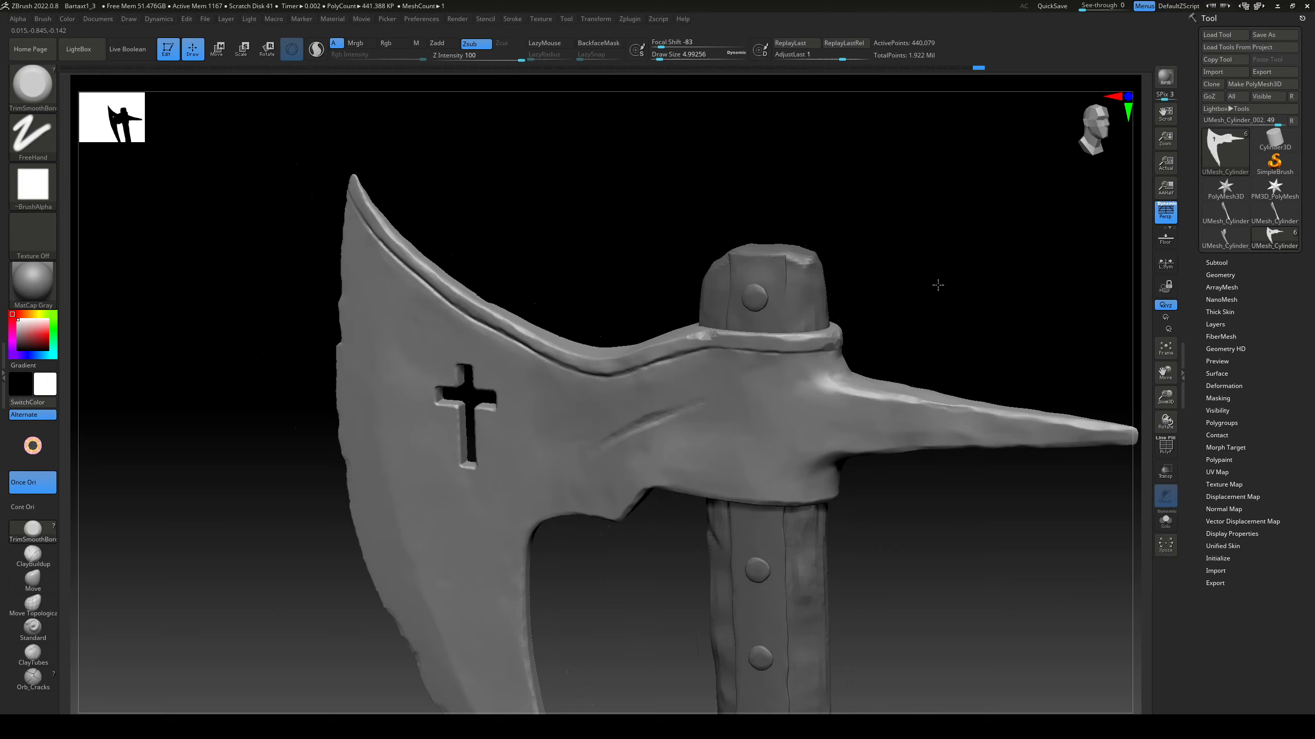
{"action": "right_click_drag", "start_coordinate": [933, 285], "coordinate": [629, 359]}
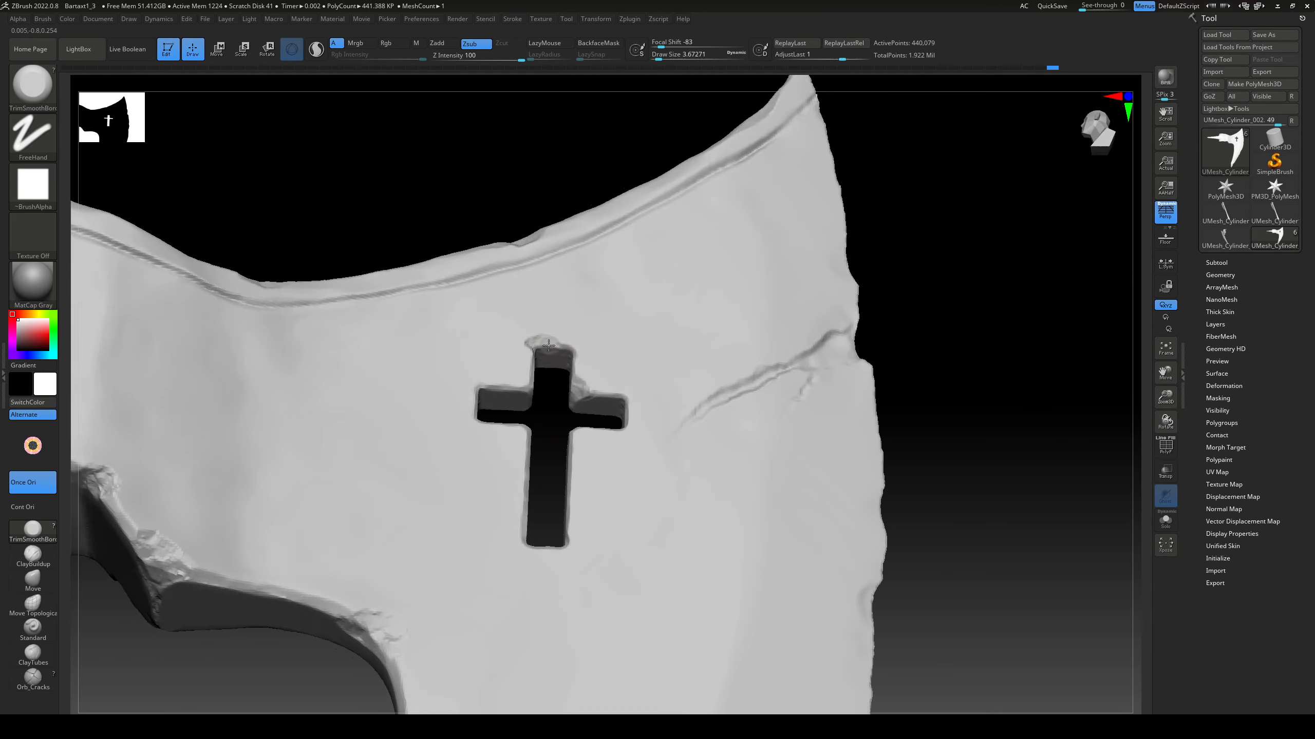
Step: Chip the edges and corners of the cross cutout on both blade faces with the TrimSmoothBorder brush
{"action": "right_click_drag", "start_coordinate": [548, 346], "coordinate": [550, 421]}
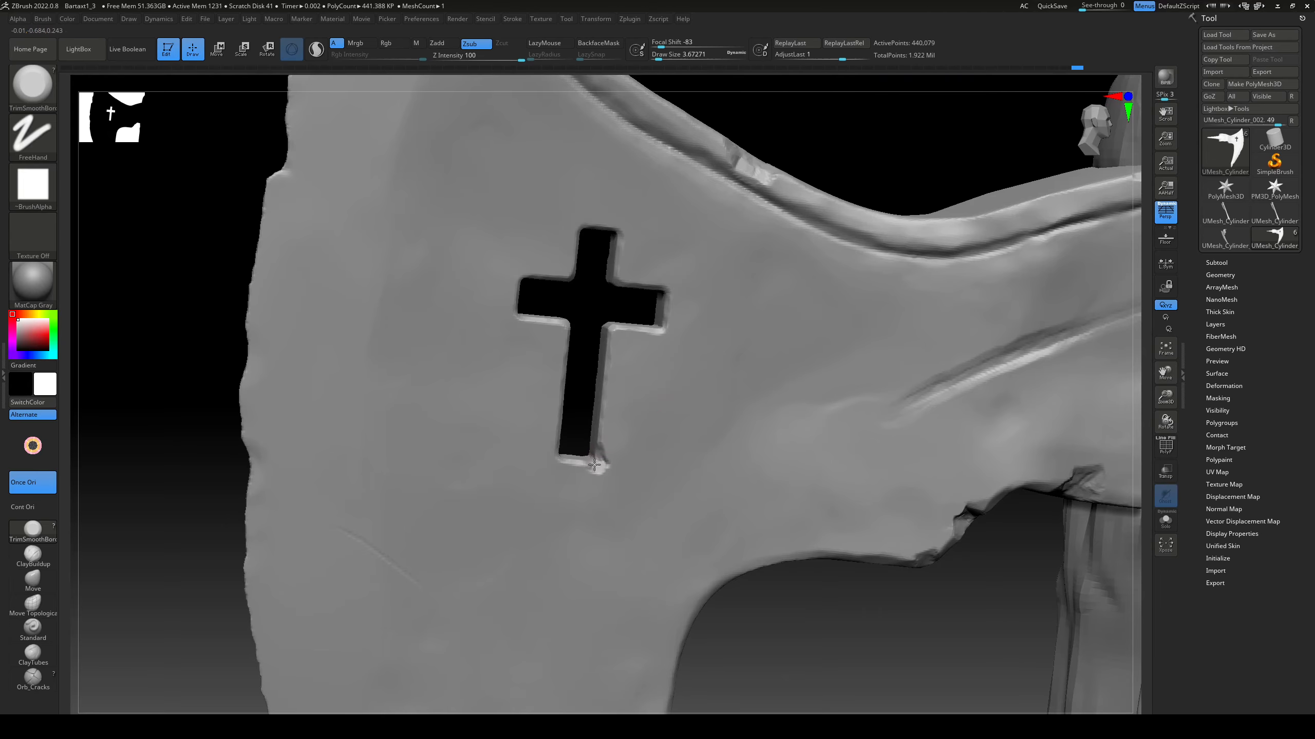
{"action": "left_click_drag", "start_coordinate": [602, 431], "coordinate": [603, 451]}
{"action": "right_click_drag", "start_coordinate": [582, 341], "coordinate": [552, 340]}
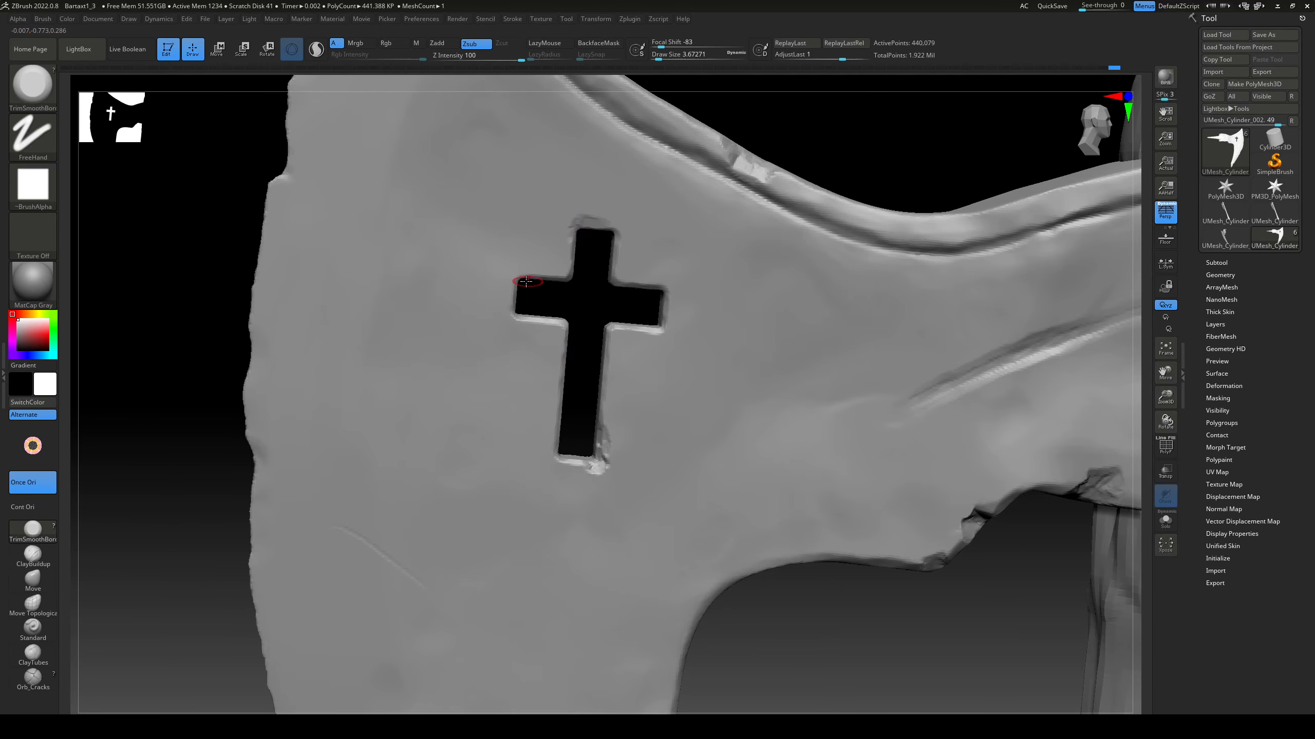
{"action": "left_click_drag", "start_coordinate": [507, 320], "coordinate": [509, 325]}
{"action": "right_click_drag", "start_coordinate": [616, 331], "coordinate": [622, 236], "text": "ctrl"}
{"action": "mouse_move", "coordinate": [829, 539]}
{"action": "right_mouse_down"}
{"action": "mouse_move", "coordinate": [608, 546]}
{"action": "mouse_move", "coordinate": [610, 642]}
{"action": "right_mouse_up"}
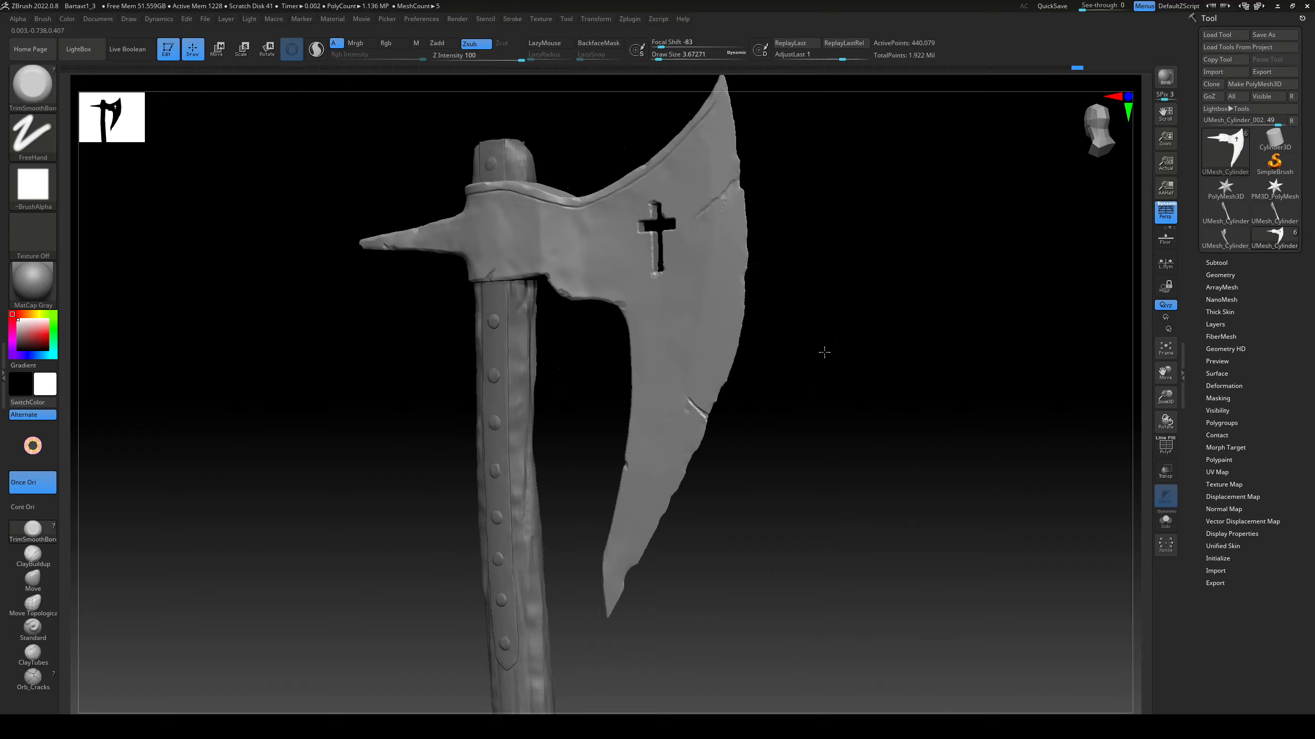
Step: Sculpt a crack from the blade's upper rim down beside the cross with the ClayBuildup brush
{"action": "key", "text": "b"}
{"action": "key", "text": "c"}
{"action": "key", "text": "b"}
{"action": "mouse_move", "coordinate": [825, 352]}
{"action": "right_mouse_down"}
{"action": "mouse_move", "coordinate": [877, 394]}
{"action": "mouse_move", "coordinate": [849, 466]}
{"action": "right_mouse_up"}
{"action": "right_click_drag", "start_coordinate": [849, 466], "coordinate": [814, 393]}
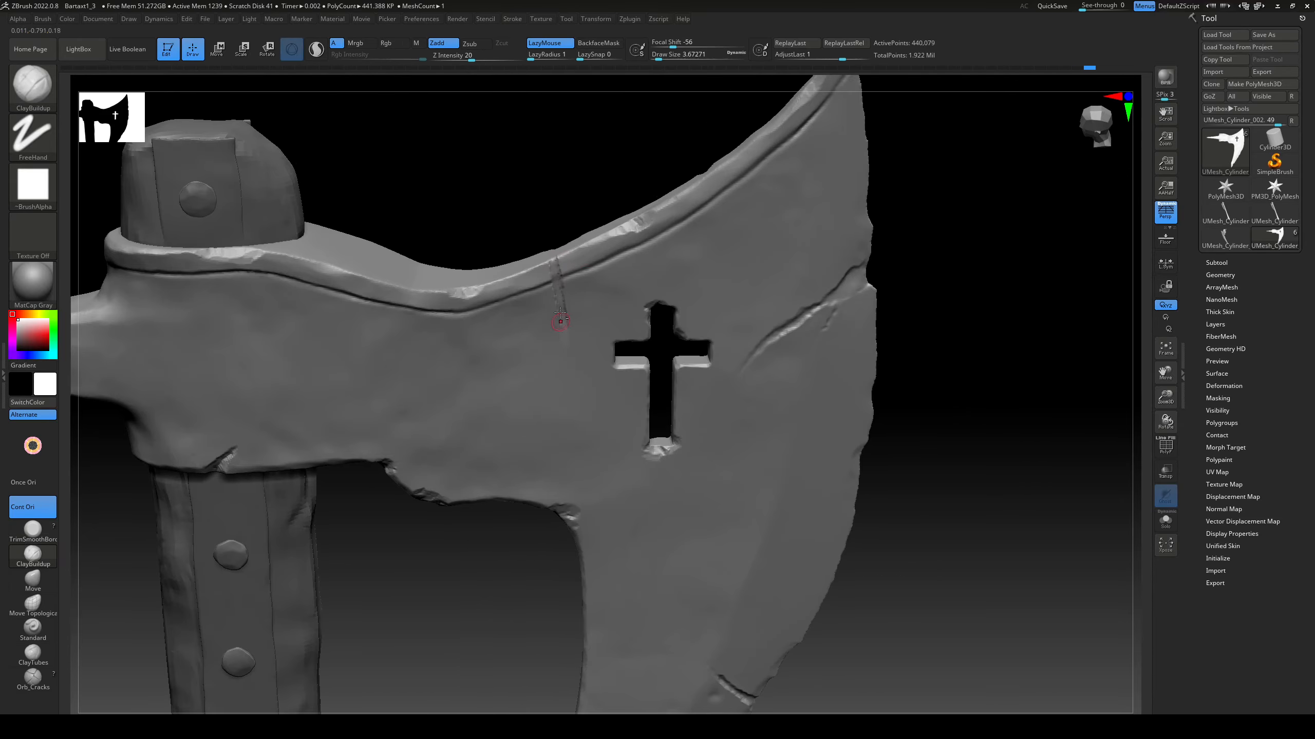
{"action": "right_click_drag", "start_coordinate": [560, 318], "coordinate": [558, 275]}
{"action": "mouse_move", "coordinate": [550, 384]}
{"action": "right_mouse_down"}
{"action": "mouse_move", "coordinate": [482, 587]}
{"action": "mouse_move", "coordinate": [484, 341]}
{"action": "mouse_move", "coordinate": [487, 401]}
{"action": "right_mouse_up"}
Step: Trim the edges of the crack beside the cross with the TrimDynamic brush at a draw size of about 7.5
{"action": "key", "text": "b"}
{"action": "key", "text": "t"}
{"action": "key", "text": "s"}
{"action": "left_click_drag", "start_coordinate": [544, 402], "coordinate": [532, 402]}
{"action": "right_click_drag", "start_coordinate": [532, 402], "coordinate": [554, 457]}
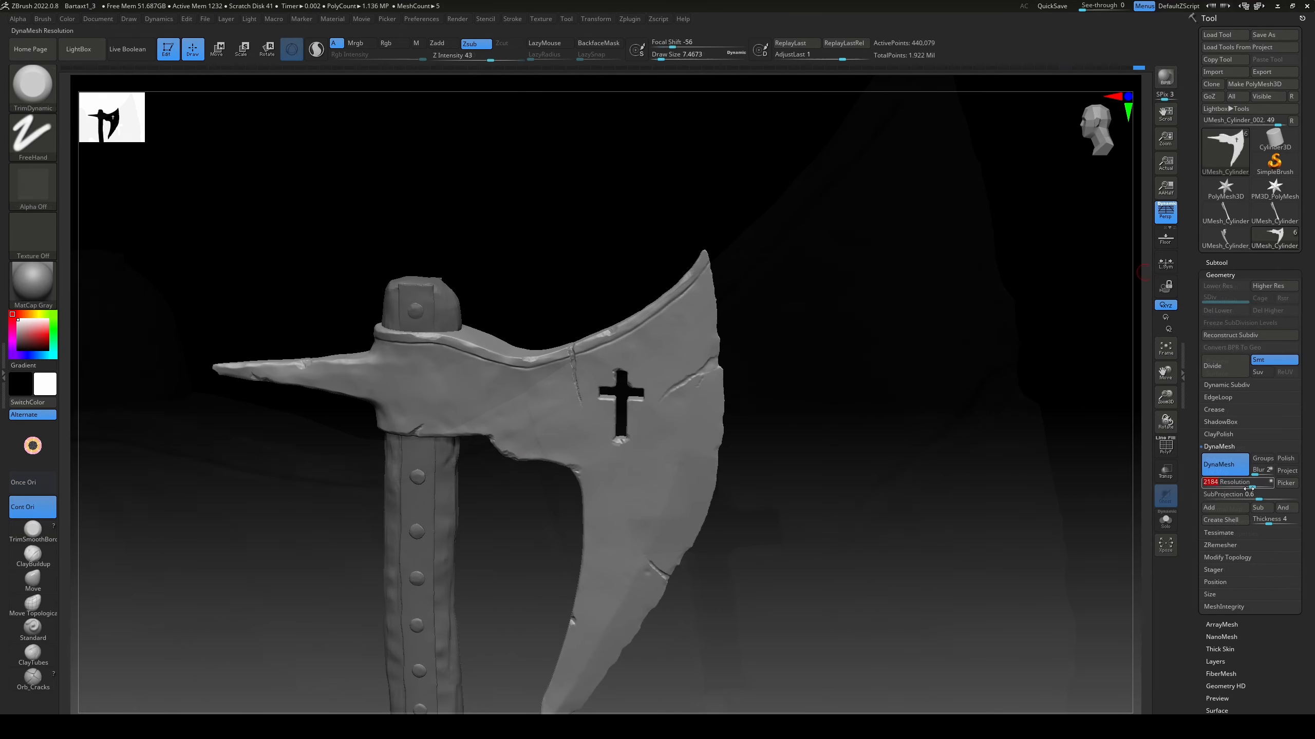
Step: Remesh the axe head with DynaMesh at resolution 2184 and subdivide it twice
{"action": "mouse_move", "coordinate": [849, 417]}
{"action": "right_mouse_down", "text": "ctrl"}
{"action": "mouse_move", "coordinate": [976, 399]}
{"action": "mouse_move", "coordinate": [854, 434]}
{"action": "mouse_move", "coordinate": [918, 455]}
{"action": "mouse_move", "coordinate": [742, 374]}
{"action": "mouse_move", "coordinate": [821, 329]}
{"action": "right_mouse_up", "text": "ctrl"}
{"action": "key", "text": "ctrl+d"}
{"action": "key", "text": "ctrl+d"}
Step: Resize the DamStandard brush and carve fine damage marks into the axe head's spike
{"action": "key", "text": "b"}
{"action": "key", "text": "d"}
{"action": "key", "text": "s"}
{"action": "key", "text": "s"}
{"action": "left_click_drag", "start_coordinate": [326, 382], "coordinate": [322, 382]}
{"action": "left_click_drag", "start_coordinate": [310, 379], "coordinate": [320, 380]}
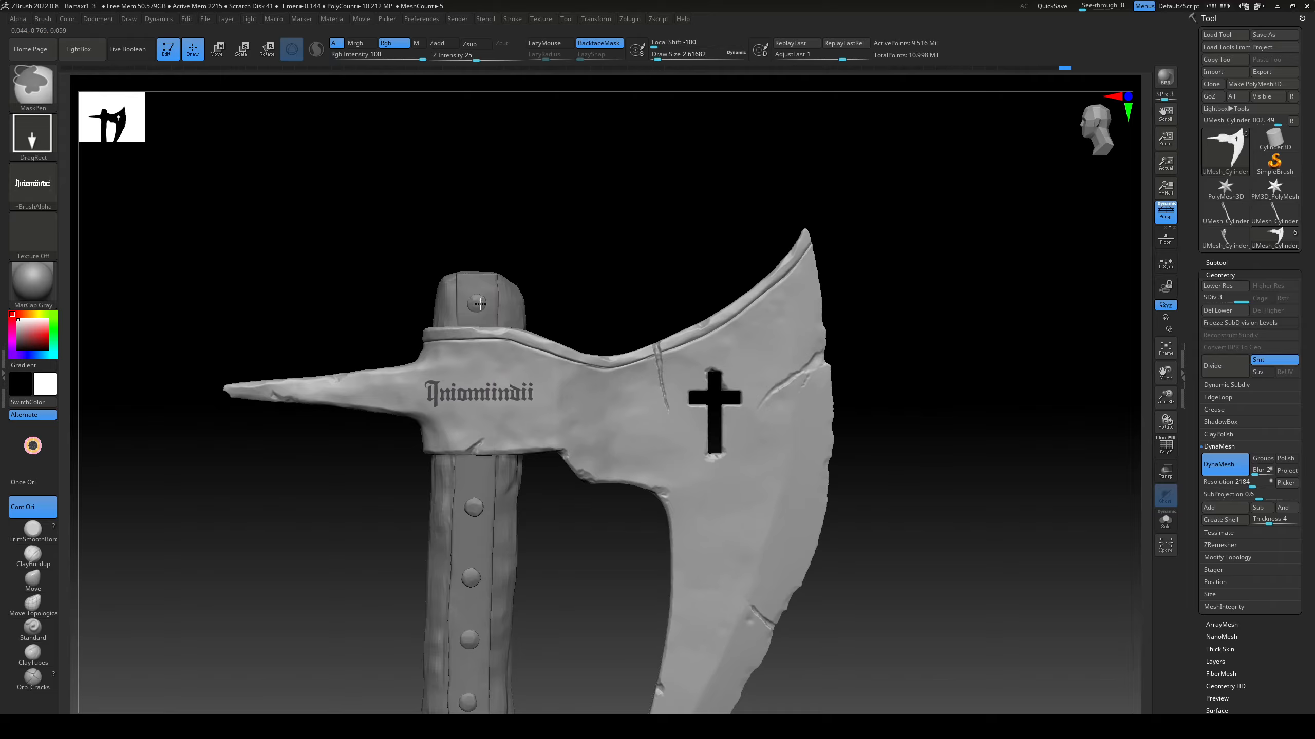
Step: Mask the blackletter inscription on the socket with the text alpha, invert the mask, and offset the lettering into shallow relief
{"action": "left_click_drag", "start_coordinate": [480, 304], "coordinate": [481, 293], "text": "ctrl"}
{"action": "mouse_move", "coordinate": [559, 259]}
{"action": "left_mouse_down"}
{"action": "mouse_move", "coordinate": [607, 250]}
{"action": "mouse_move", "coordinate": [610, 228]}
{"action": "left_mouse_up"}
{"action": "left_click", "coordinate": [637, 270], "text": "ctrl"}
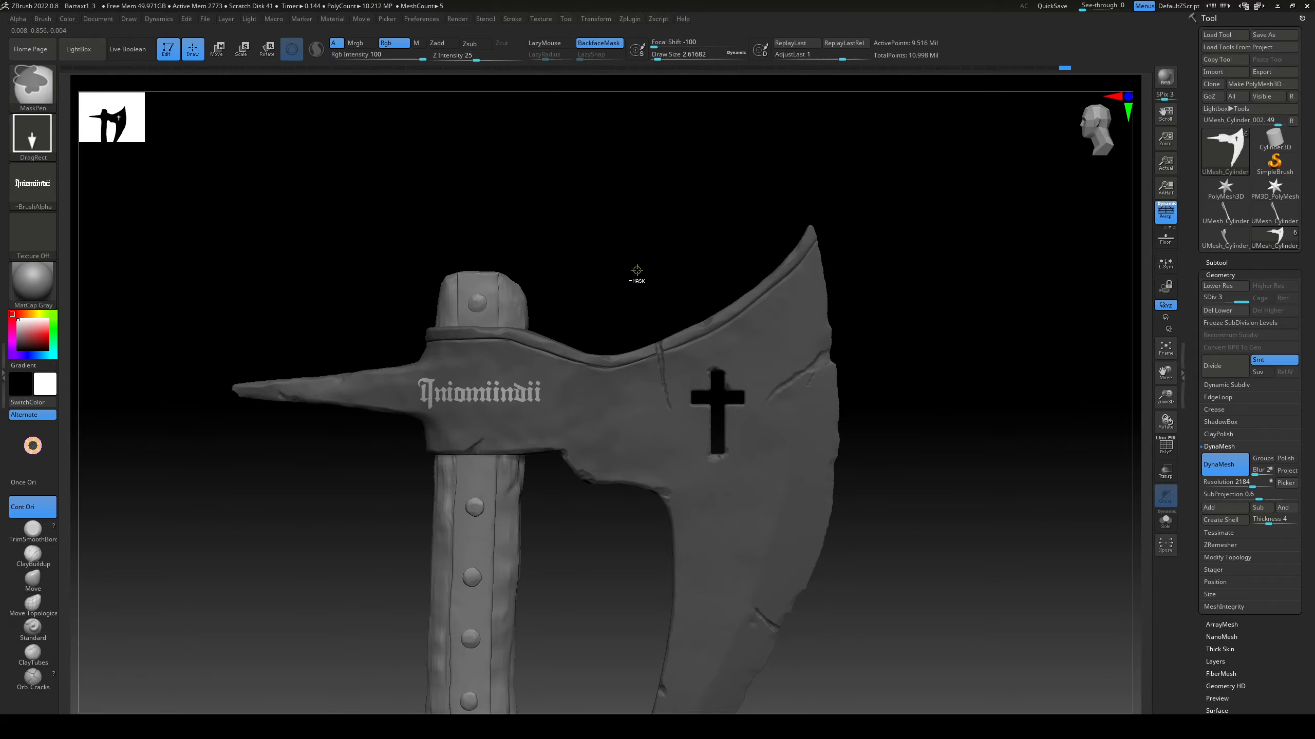
{"action": "key", "text": "w"}
{"action": "left_click_drag", "start_coordinate": [590, 311], "coordinate": [600, 394]}
{"action": "left_click_drag", "start_coordinate": [556, 435], "coordinate": [560, 434]}
{"action": "mouse_move", "coordinate": [732, 156]}
{"action": "left_mouse_down", "text": "ctrl"}
{"action": "mouse_move", "coordinate": [740, 170]}
{"action": "mouse_move", "coordinate": [694, 290]}
{"action": "left_mouse_up", "text": "ctrl"}
Step: Wear down the edges of the inscription's letters with the TrimDynamic brush at a draw size of about 1.8
{"action": "key", "text": "b"}
{"action": "left_click", "coordinate": [630, 394]}
{"action": "left_click_drag", "start_coordinate": [753, 111], "coordinate": [849, 254], "text": "alt"}
{"action": "left_click_drag", "start_coordinate": [849, 253], "coordinate": [891, 249]}
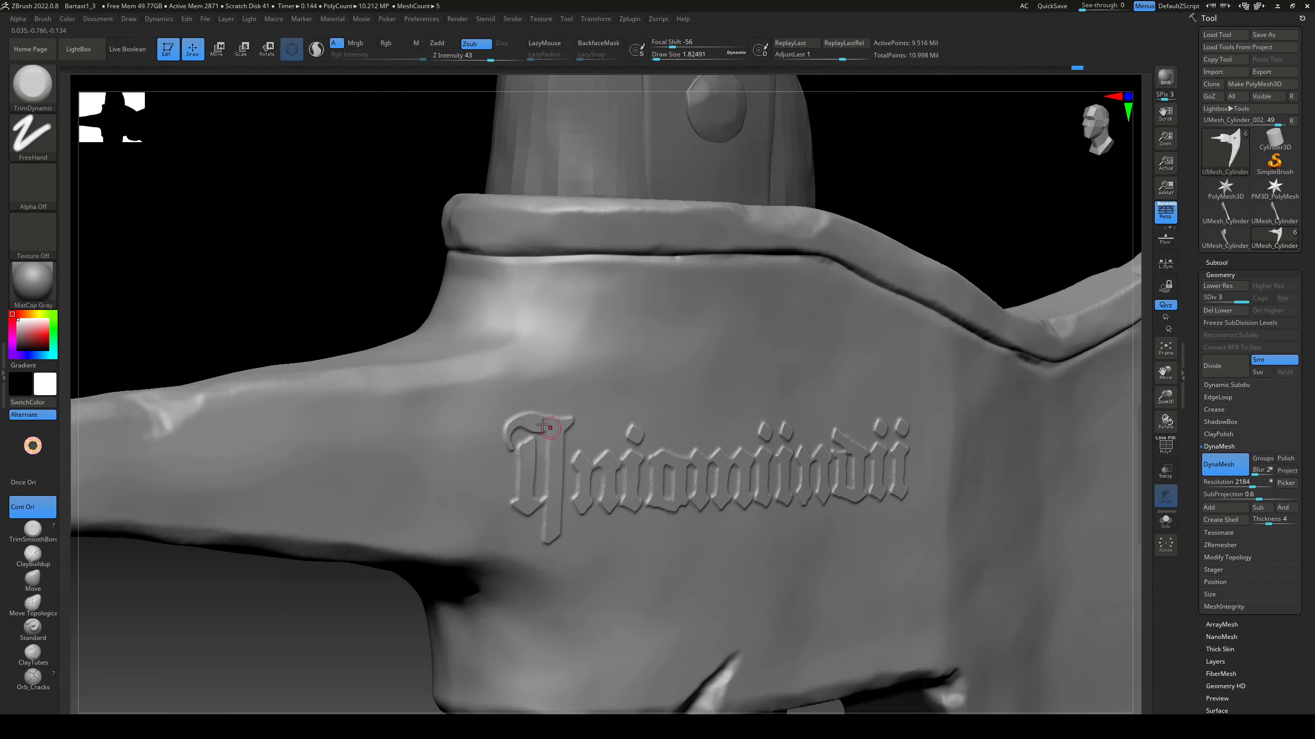
{"action": "left_click_drag", "start_coordinate": [326, 605], "coordinate": [399, 710], "text": "alt"}
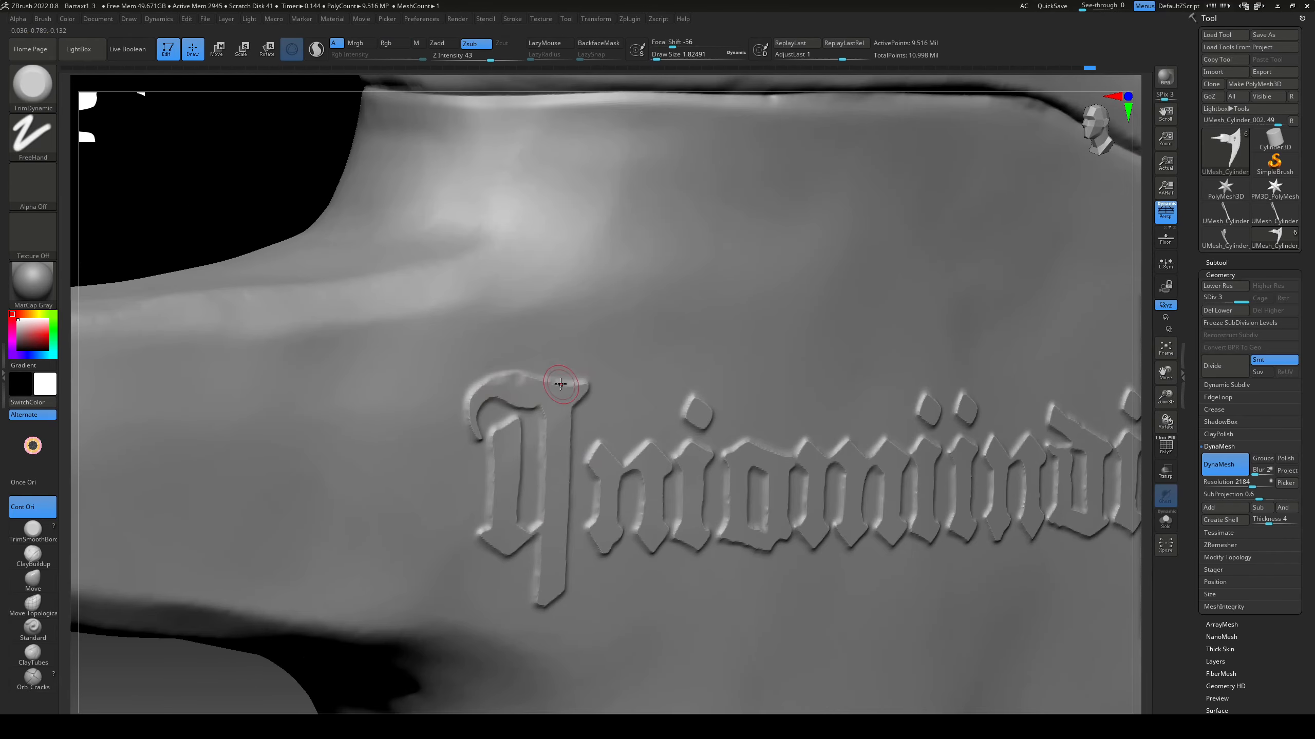
{"action": "right_click_drag", "start_coordinate": [491, 513], "coordinate": [568, 490]}
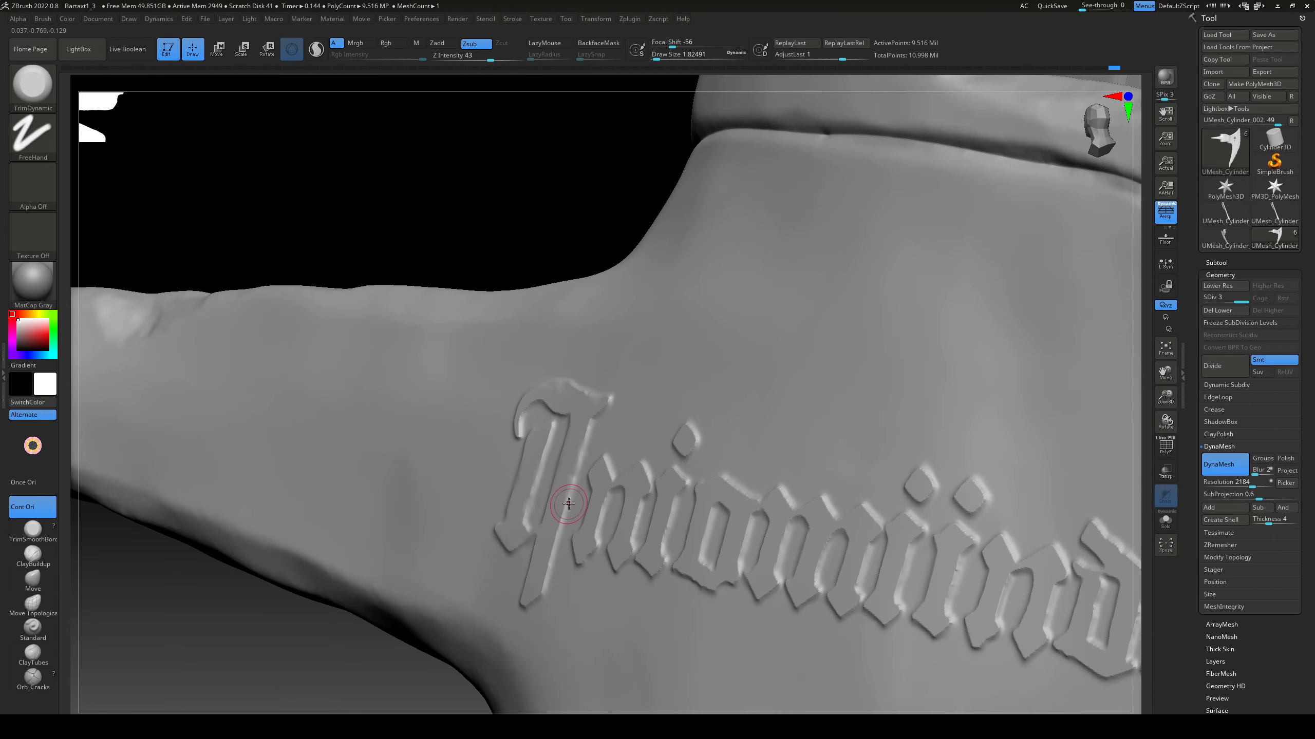
{"action": "right_click_drag", "start_coordinate": [594, 539], "coordinate": [629, 467]}
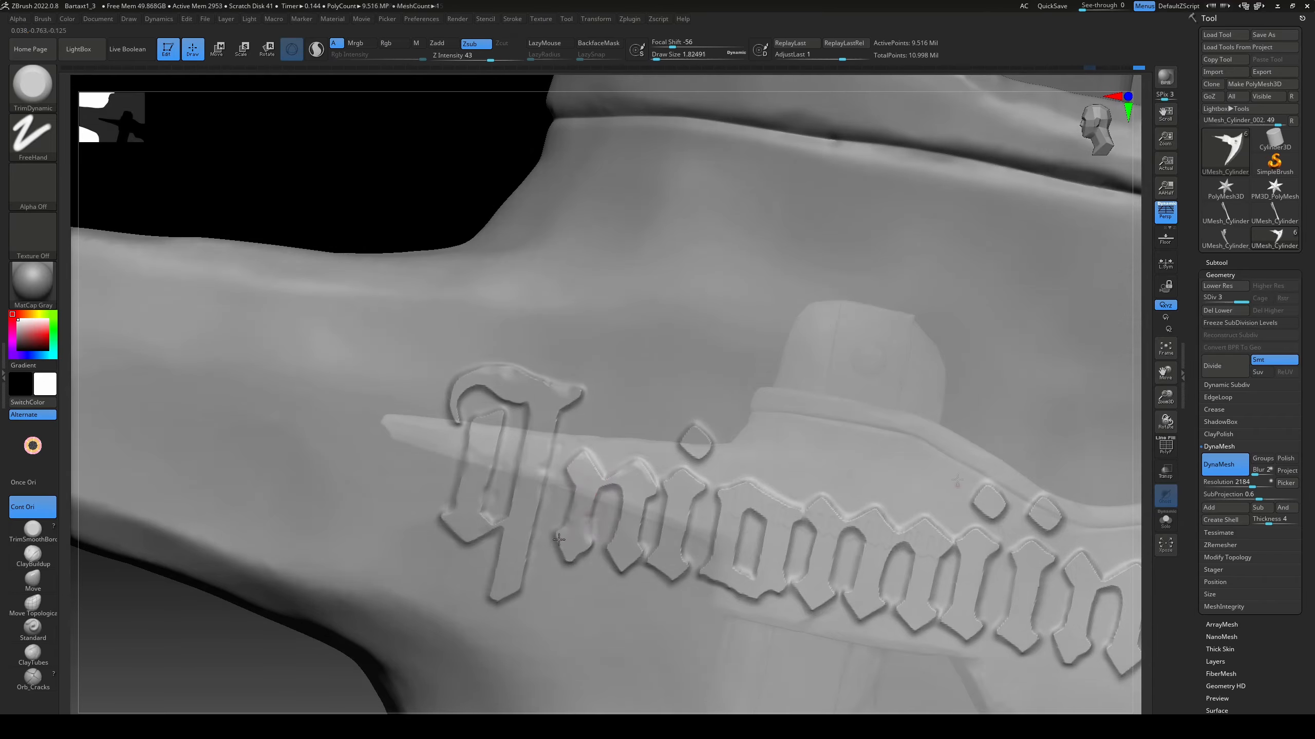
{"action": "right_click_drag", "start_coordinate": [854, 331], "coordinate": [702, 522]}
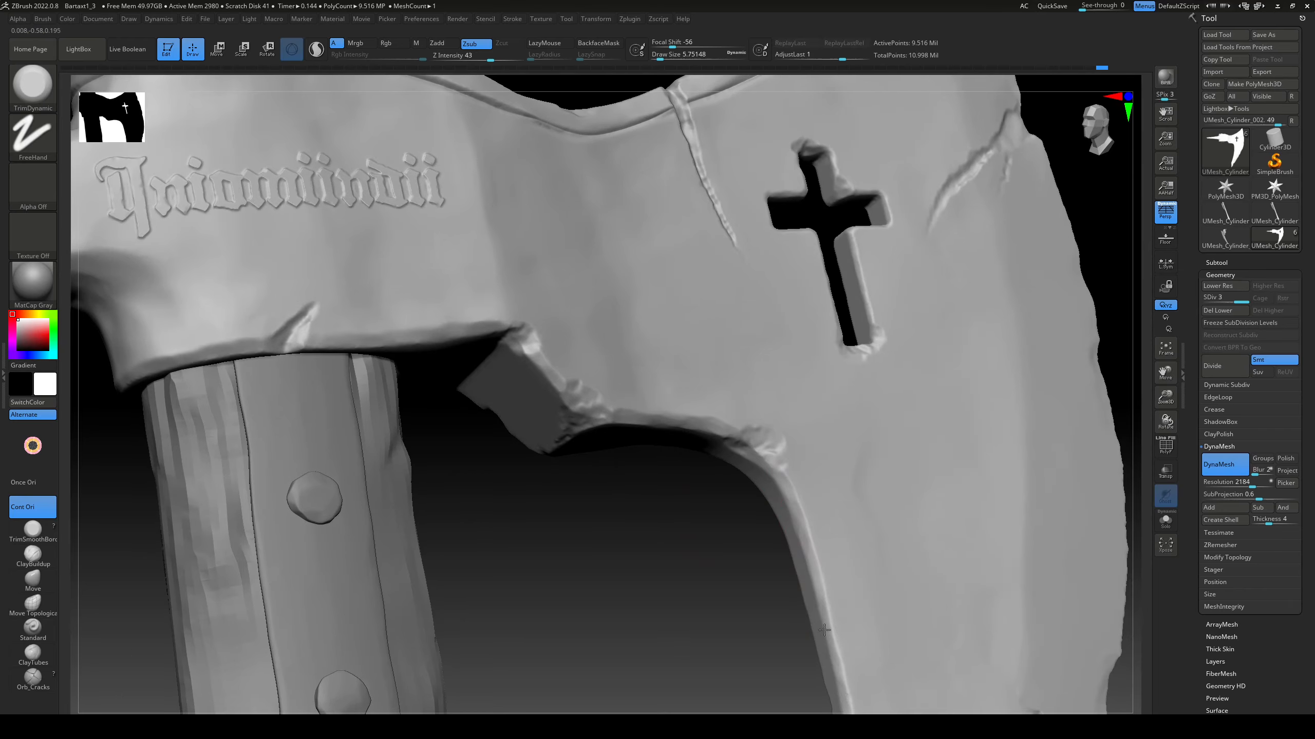
Step: Trim the blade's inner curved edge and the socket's lower edge with a larger TrimDynamic brush
{"action": "right_click_drag", "start_coordinate": [745, 518], "coordinate": [795, 510], "text": "ctrl"}
{"action": "right_click_drag", "start_coordinate": [808, 569], "coordinate": [800, 504]}
{"action": "right_click_drag", "start_coordinate": [813, 643], "coordinate": [828, 365]}
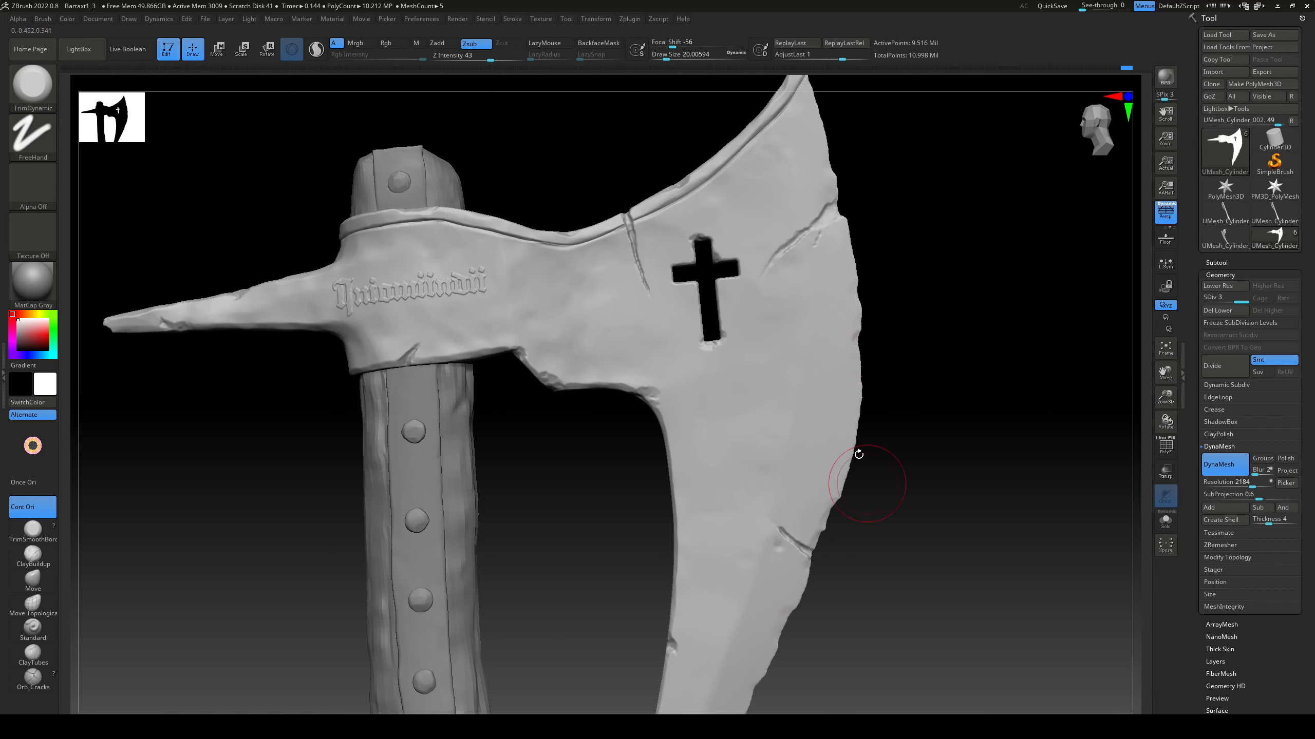
{"action": "right_click_drag", "start_coordinate": [857, 455], "coordinate": [734, 434]}
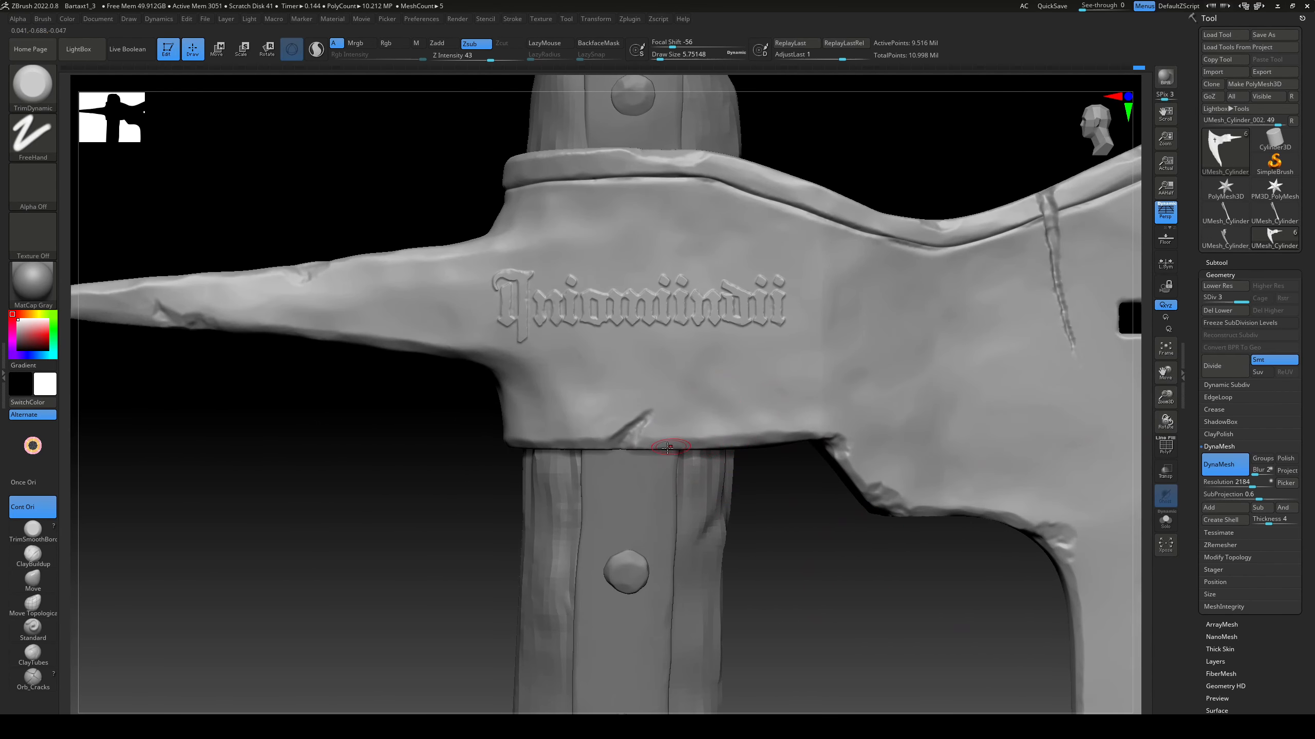
{"action": "right_click_drag", "start_coordinate": [596, 436], "coordinate": [597, 512]}
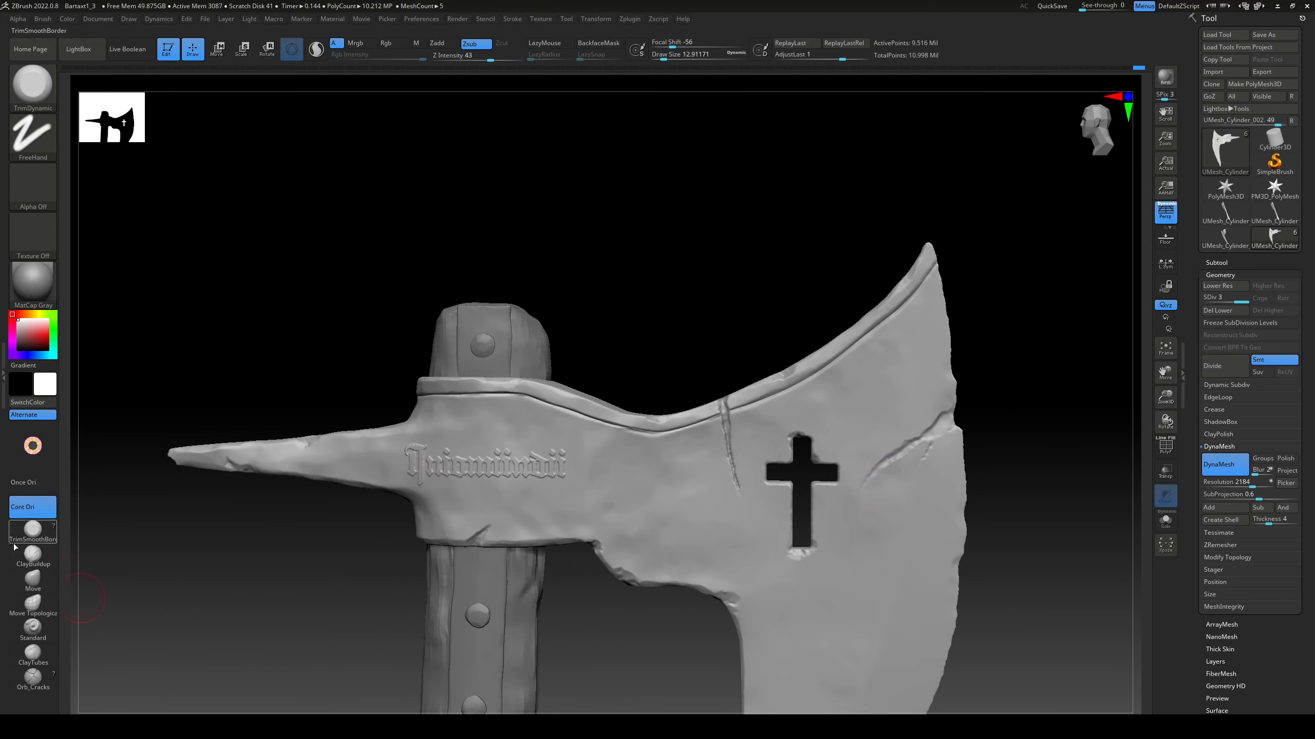
Step: Chip the crack at the blade's cutting edge with the TrimSmoothBorder brush at a draw size of about 4.3
{"action": "left_click", "coordinate": [14, 543]}
{"action": "mouse_move", "coordinate": [986, 497]}
{"action": "right_mouse_down", "text": "ctrl"}
{"action": "mouse_move", "coordinate": [974, 440]}
{"action": "mouse_move", "coordinate": [931, 443]}
{"action": "right_mouse_up", "text": "ctrl"}
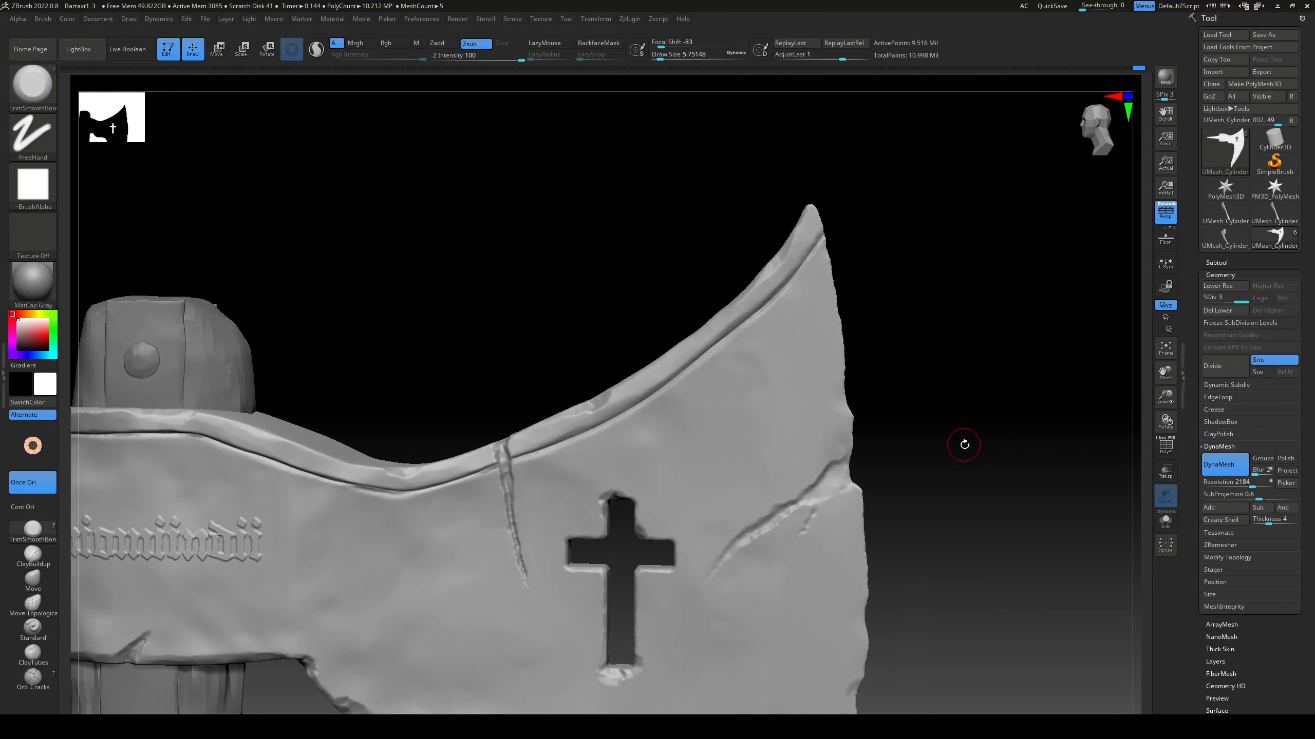
{"action": "mouse_move", "coordinate": [1114, 433]}
{"action": "right_mouse_down", "text": "alt"}
{"action": "mouse_move", "coordinate": [968, 390]}
{"action": "mouse_move", "coordinate": [966, 331]}
{"action": "right_mouse_up", "text": "alt"}
{"action": "key", "text": "s"}
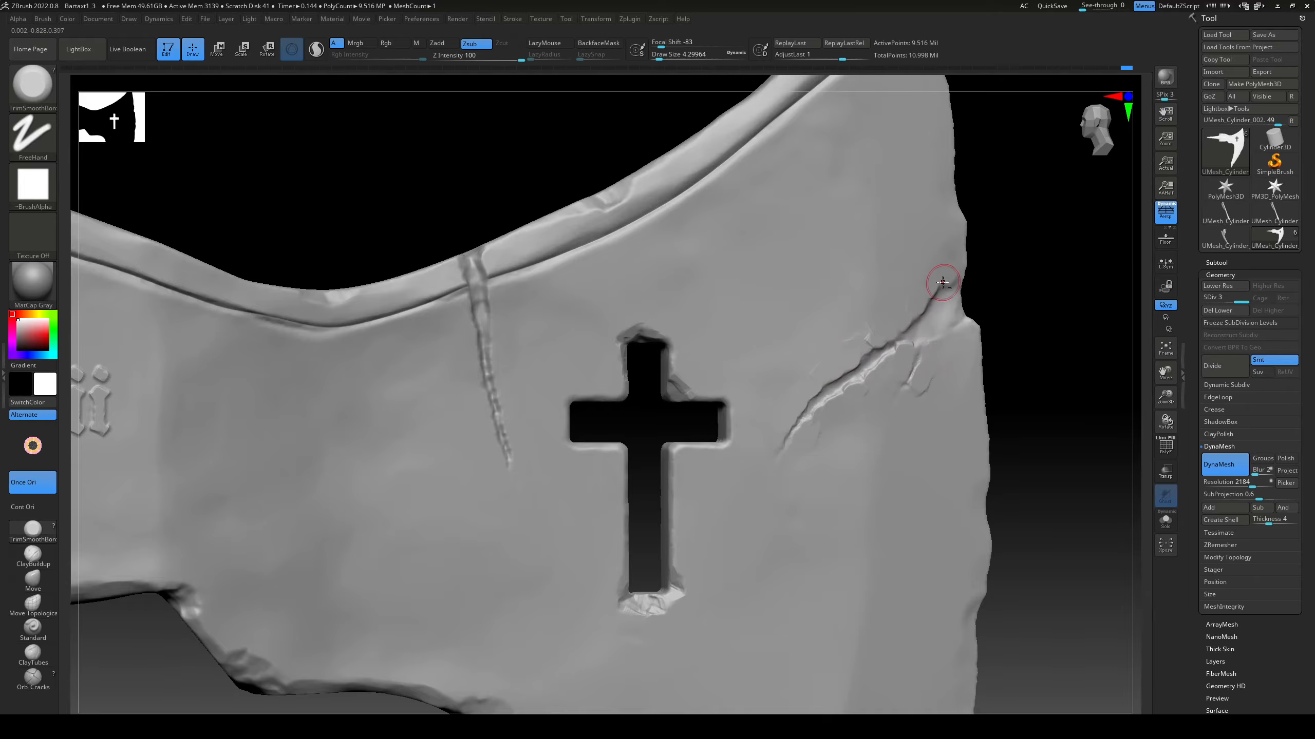
Step: Soften the edges of the cross cutout's lower shaft and side arm with the TrimDynamic brush at a draw size of about 4.3
{"action": "key", "text": "b"}
{"action": "key", "text": "t"}
{"action": "key", "text": "d"}
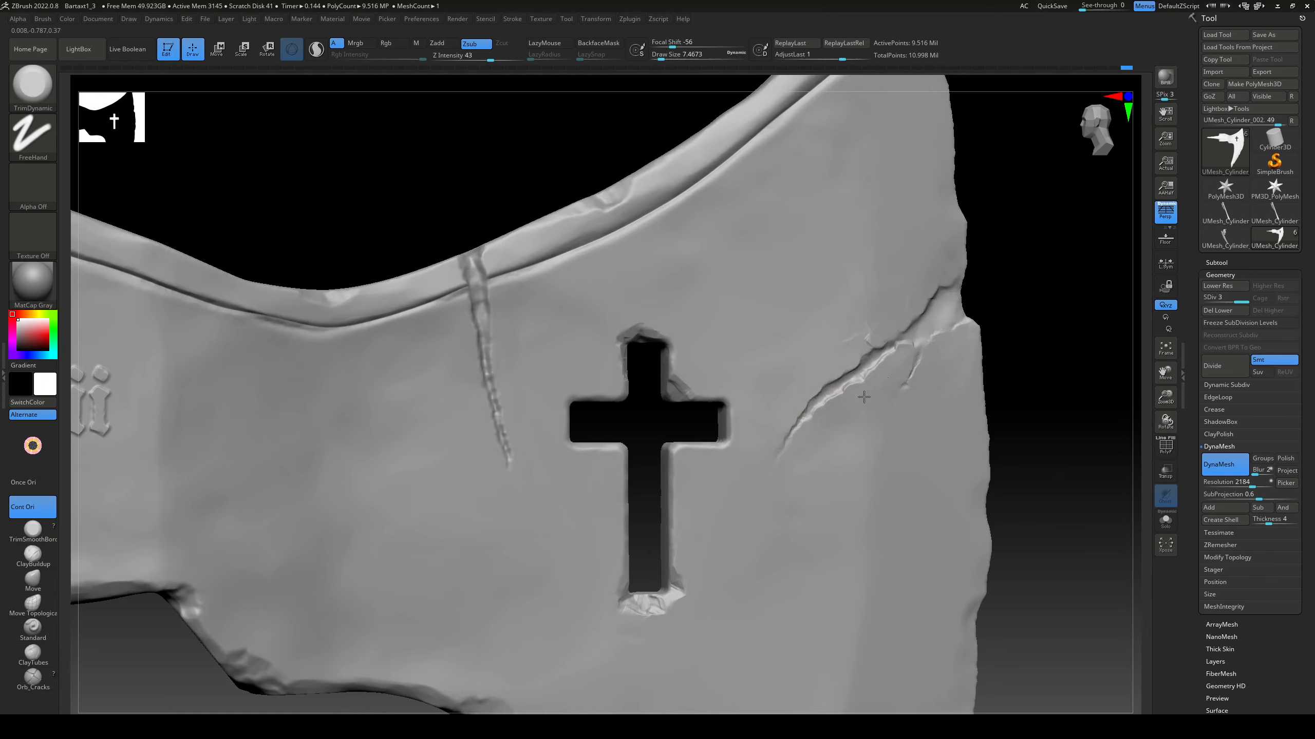
{"action": "left_click_drag", "start_coordinate": [1069, 218], "coordinate": [956, 323], "text": "alt"}
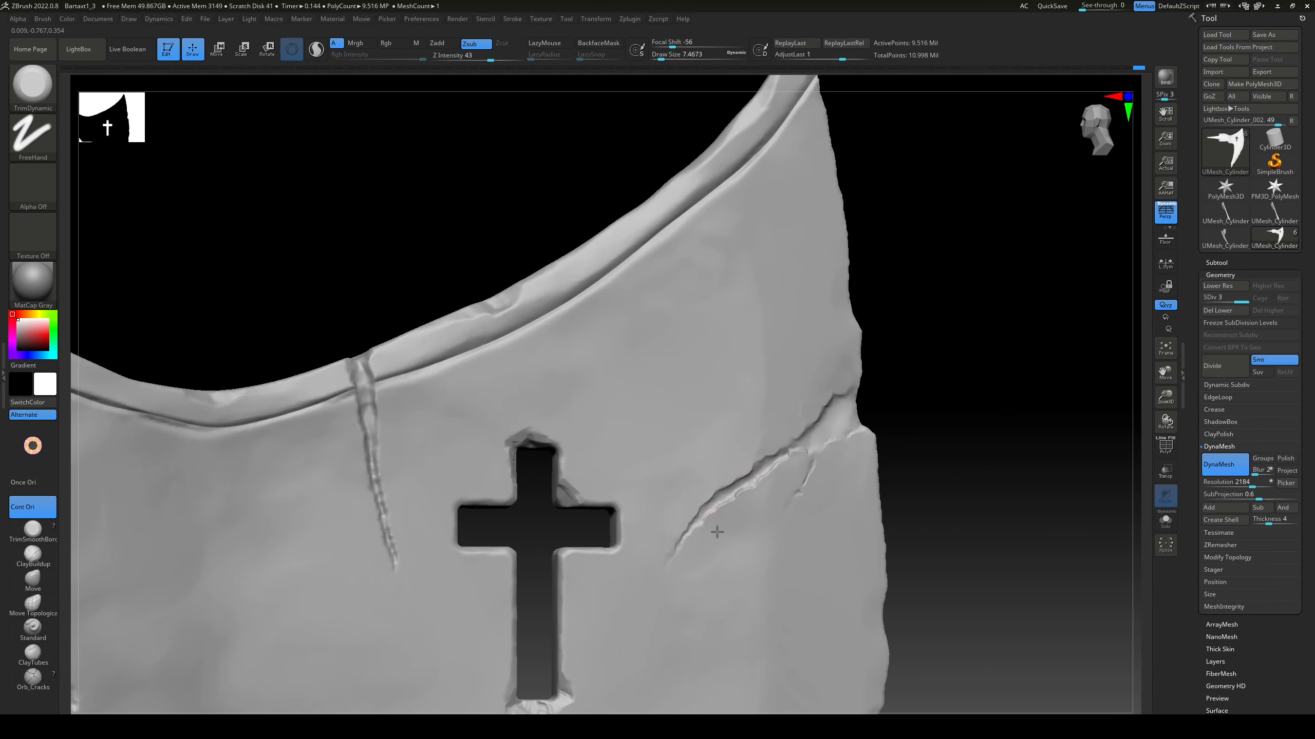
{"action": "left_click_drag", "start_coordinate": [954, 370], "coordinate": [673, 440]}
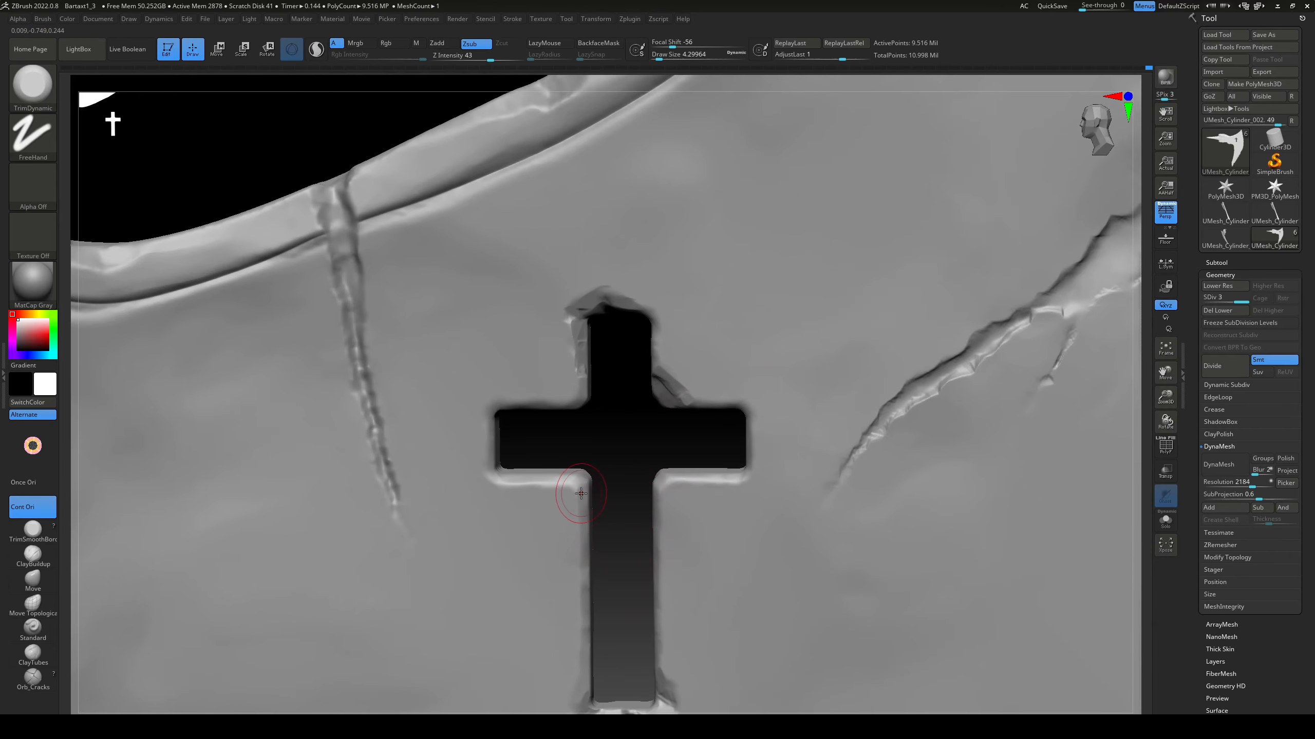
{"action": "right_click_drag", "start_coordinate": [586, 644], "coordinate": [634, 575]}
{"action": "left_click_drag", "start_coordinate": [655, 531], "coordinate": [653, 604]}
{"action": "right_click_drag", "start_coordinate": [654, 603], "coordinate": [657, 653]}
{"action": "left_click_drag", "start_coordinate": [654, 493], "coordinate": [741, 491]}
{"action": "right_click_drag", "start_coordinate": [741, 491], "coordinate": [740, 447]}
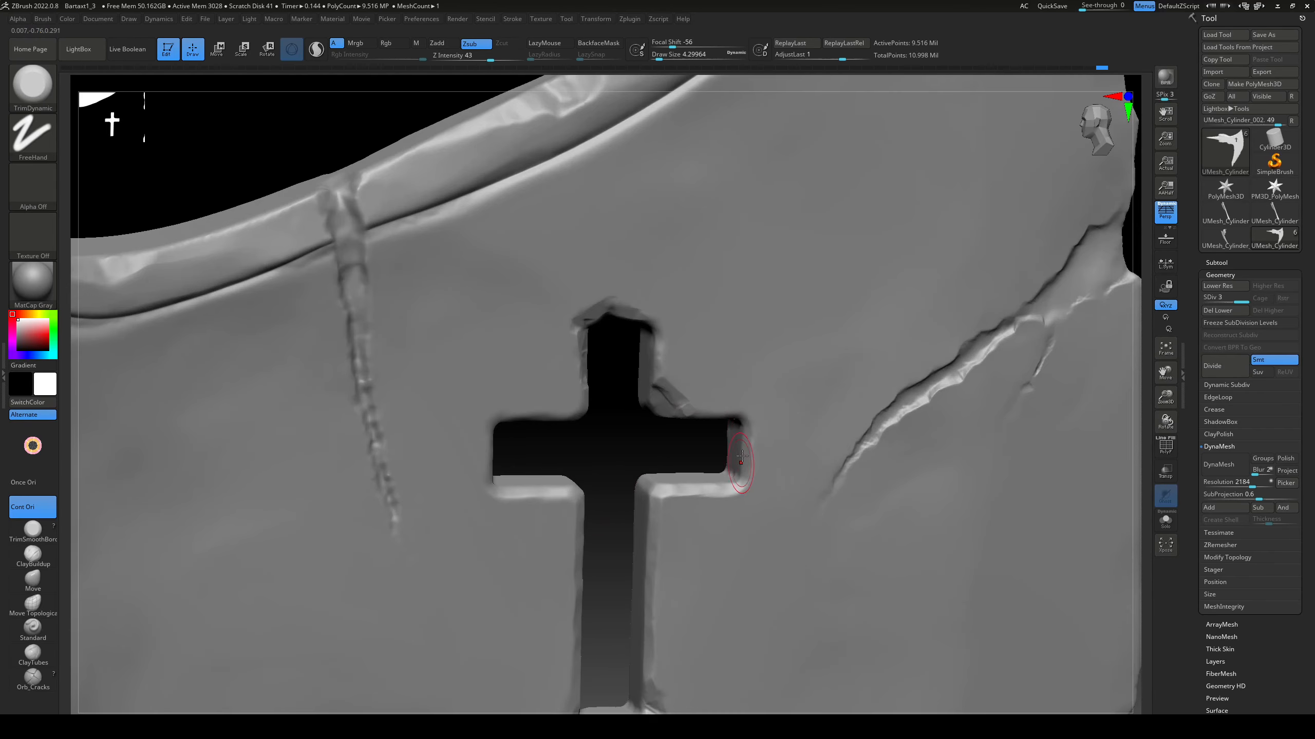
{"action": "left_click_drag", "start_coordinate": [740, 447], "coordinate": [745, 482]}
Step: Trim the rim and chipped corner around the cross cutout's upper arm with the TrimDynamic brush
{"action": "mouse_move", "coordinate": [745, 466]}
{"action": "right_mouse_down"}
{"action": "mouse_move", "coordinate": [720, 406]}
{"action": "mouse_move", "coordinate": [657, 328]}
{"action": "right_mouse_up"}
{"action": "left_click_drag", "start_coordinate": [655, 328], "coordinate": [653, 345]}
{"action": "mouse_move", "coordinate": [653, 345]}
{"action": "right_mouse_down"}
{"action": "mouse_move", "coordinate": [613, 410]}
{"action": "mouse_move", "coordinate": [652, 414]}
{"action": "mouse_move", "coordinate": [662, 371]}
{"action": "right_mouse_up"}
{"action": "left_click_drag", "start_coordinate": [662, 371], "coordinate": [672, 382]}
{"action": "right_click_drag", "start_coordinate": [673, 382], "coordinate": [603, 455]}
{"action": "left_click_drag", "start_coordinate": [587, 340], "coordinate": [590, 405]}
{"action": "right_click_drag", "start_coordinate": [590, 415], "coordinate": [609, 395]}
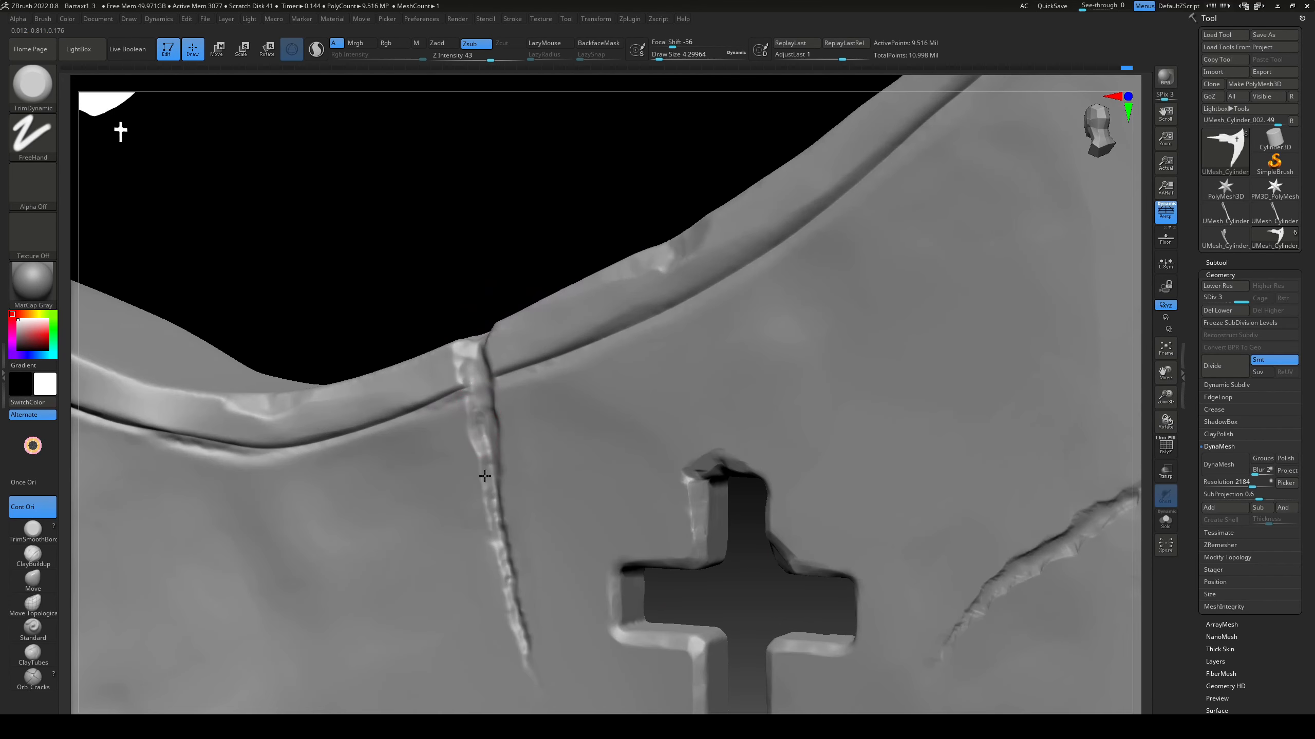
Step: Refine the edges of the crack beside the cross cutout with the TrimSmoothBorder brush at a draw size of about 4.3
{"action": "left_click_drag", "start_coordinate": [484, 476], "coordinate": [500, 572]}
{"action": "left_click_drag", "start_coordinate": [456, 261], "coordinate": [536, 271]}
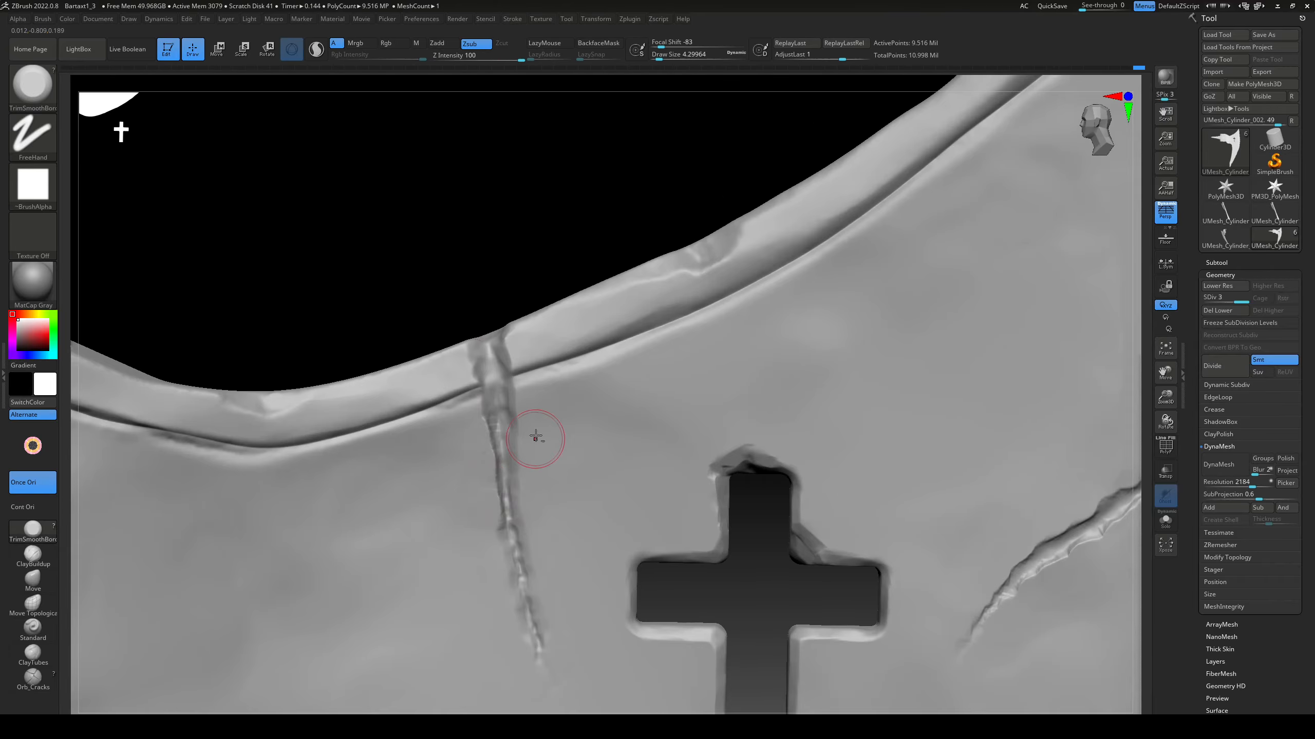
{"action": "left_click_drag", "start_coordinate": [536, 435], "coordinate": [539, 578]}
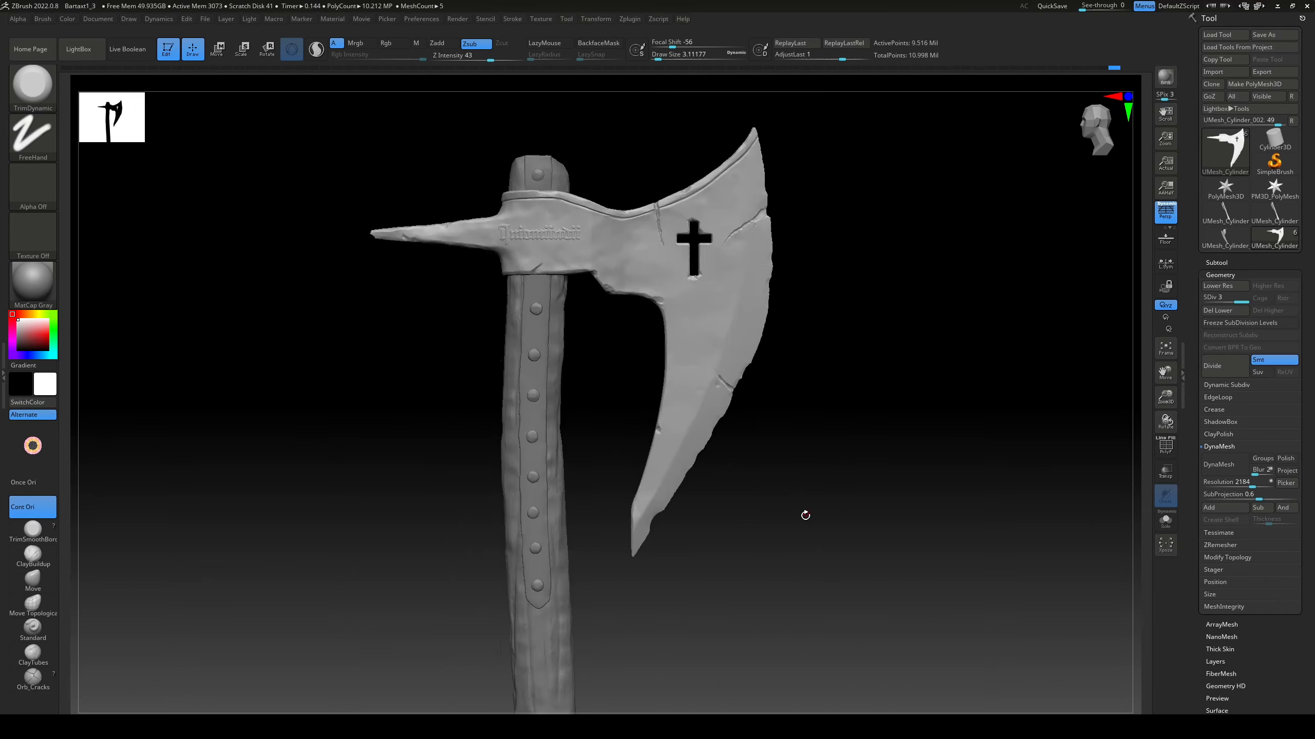
Step: Examine the axe head from both sides, its inscription and spike, and the wooden handle in isolation
{"action": "left_click_drag", "start_coordinate": [804, 517], "coordinate": [839, 464]}
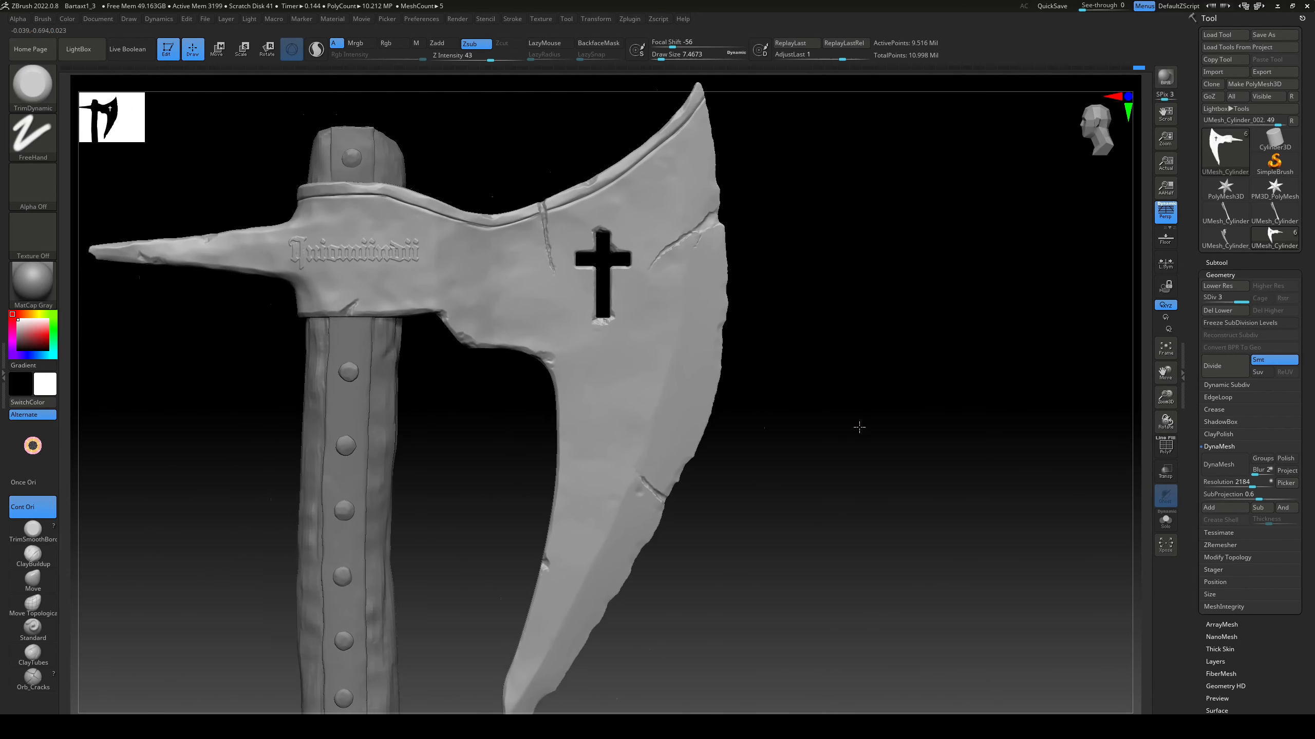
{"action": "right_click_drag", "start_coordinate": [859, 427], "coordinate": [1037, 628], "text": "alt"}
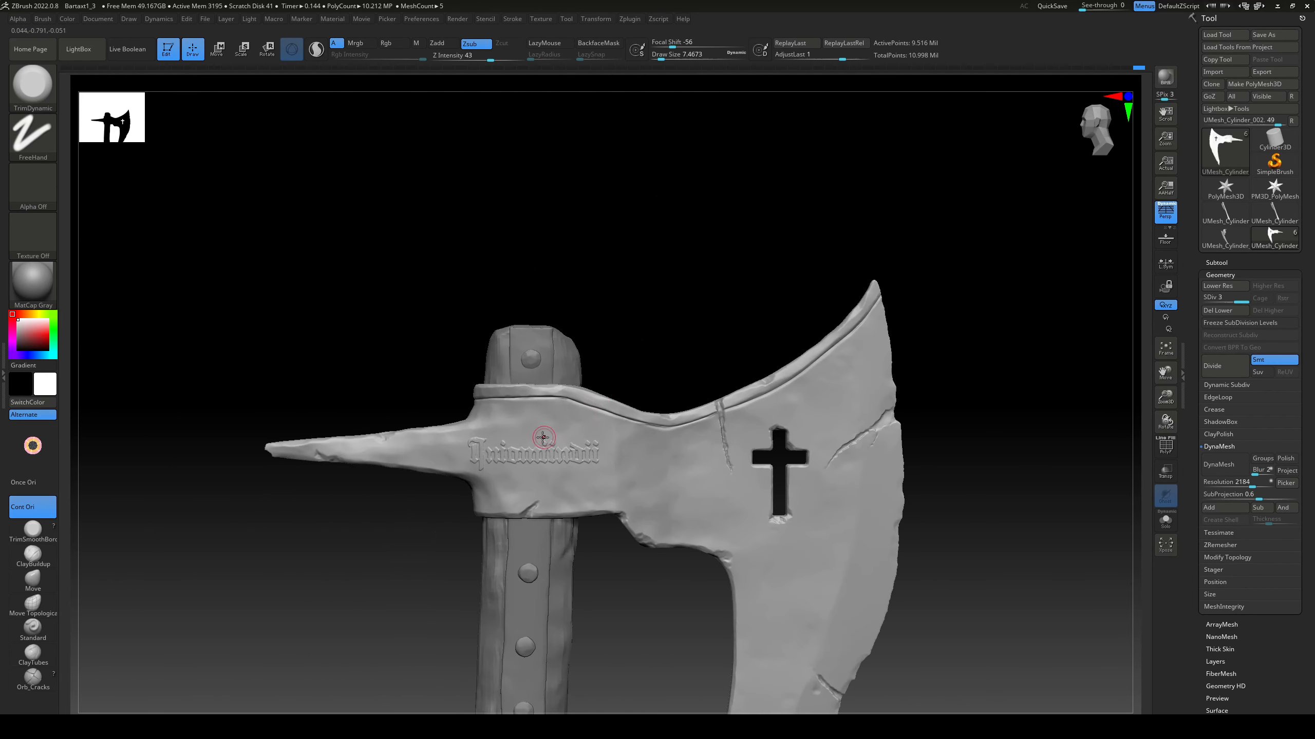
{"action": "right_click_drag", "start_coordinate": [540, 435], "coordinate": [672, 453], "text": "ctrl"}
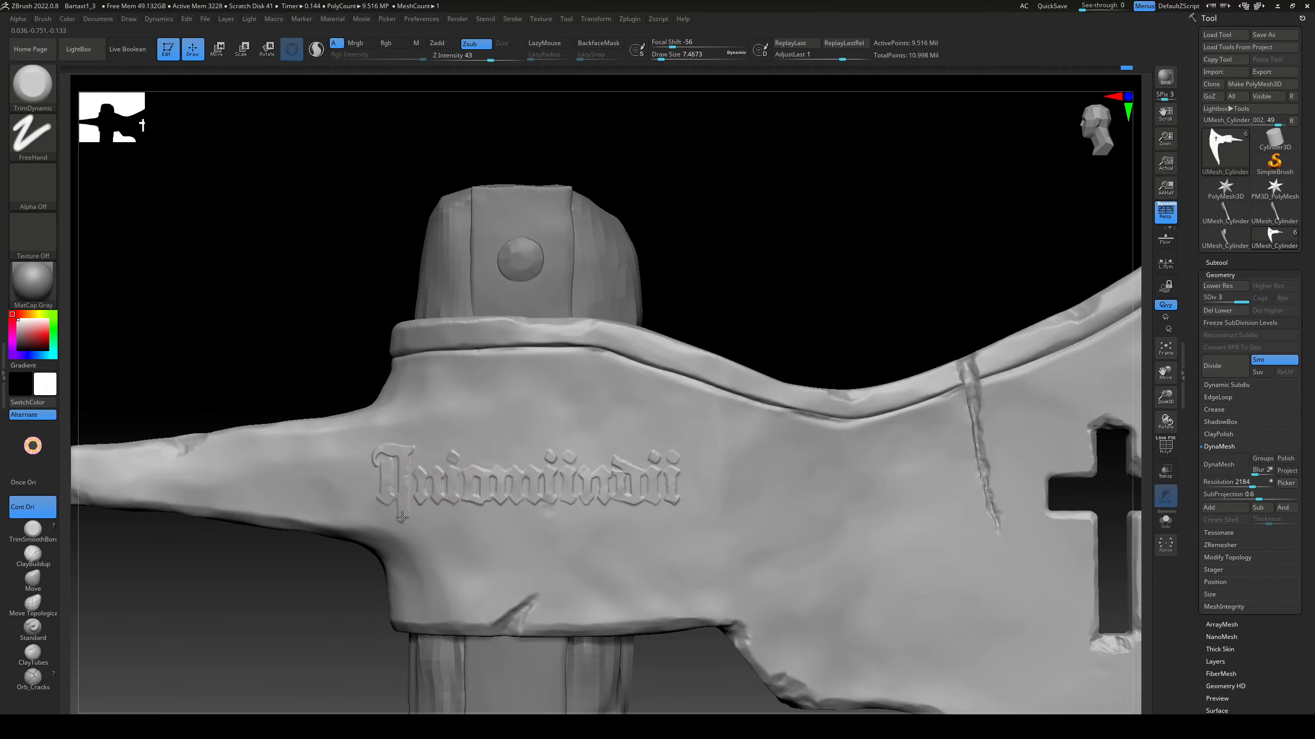
{"action": "right_click_drag", "start_coordinate": [621, 459], "coordinate": [698, 519], "text": "ctrl"}
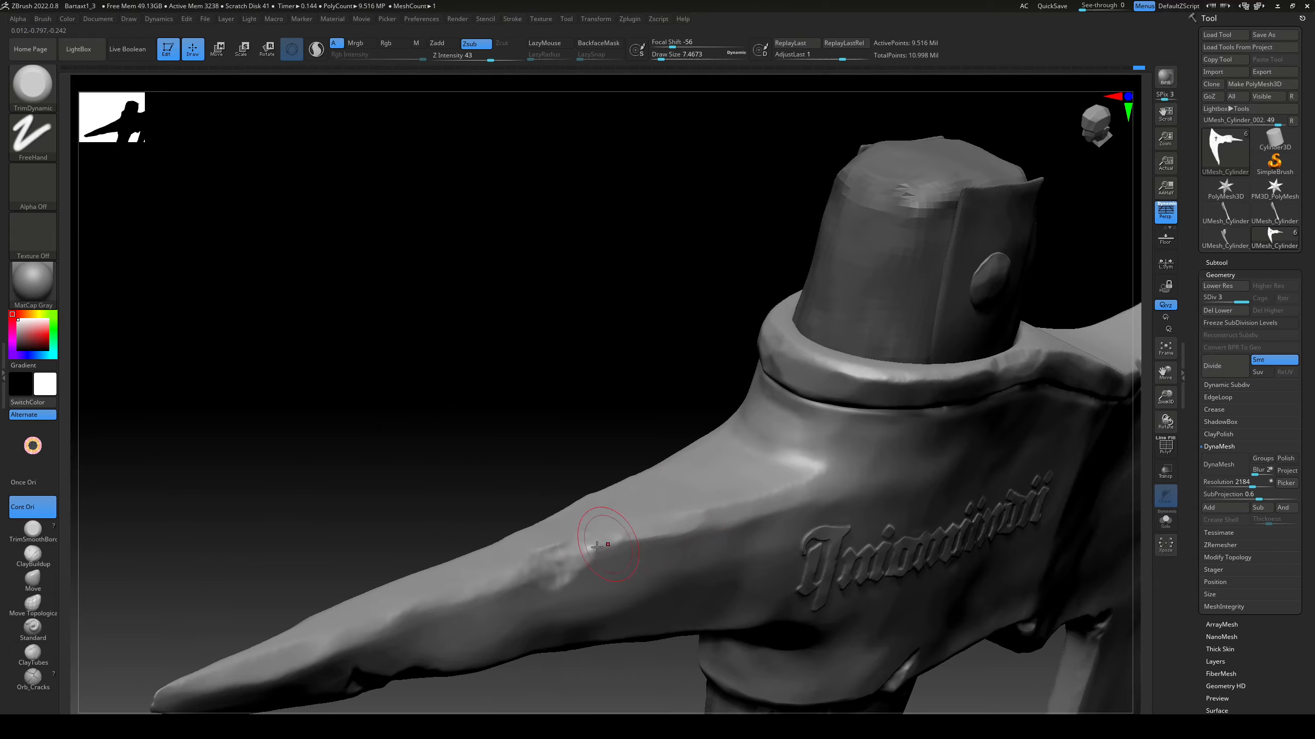
{"action": "right_click_drag", "start_coordinate": [597, 547], "coordinate": [695, 384]}
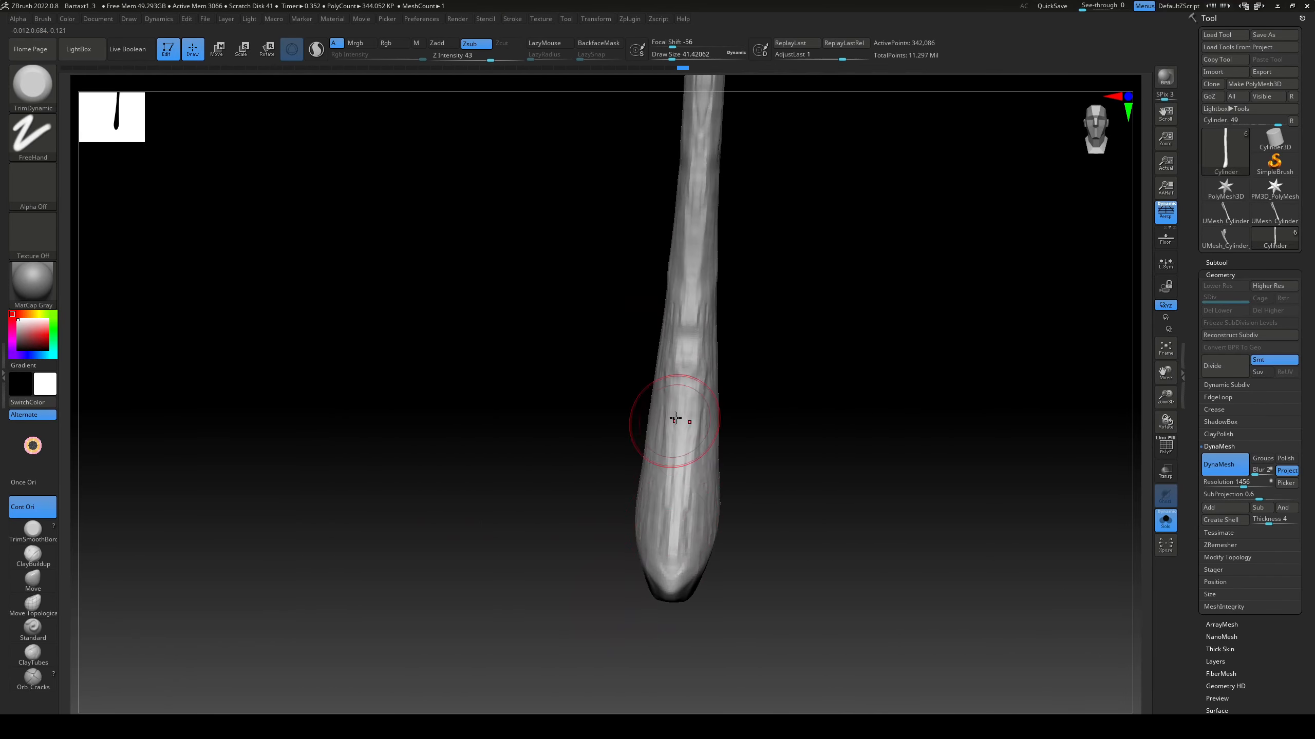
{"action": "right_click_drag", "start_coordinate": [675, 420], "coordinate": [813, 528]}
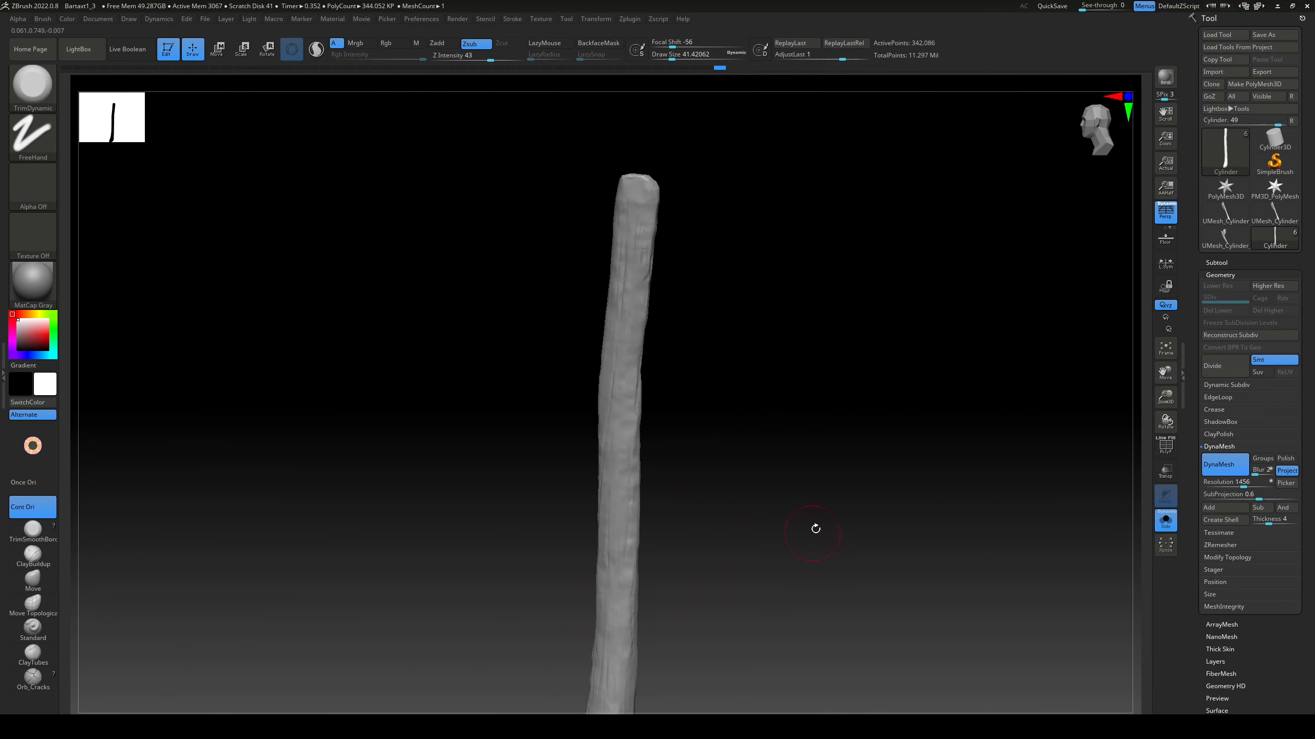
{"action": "left_click", "coordinate": [1172, 524]}
{"action": "right_click_drag", "start_coordinate": [848, 469], "coordinate": [778, 455]}
Step: Load a helix primitive and shape it into a tight flat coil with coverage of about 11.5 and SDivide 3
{"action": "left_click", "coordinate": [1273, 85]}
{"action": "left_click", "coordinate": [1226, 49]}
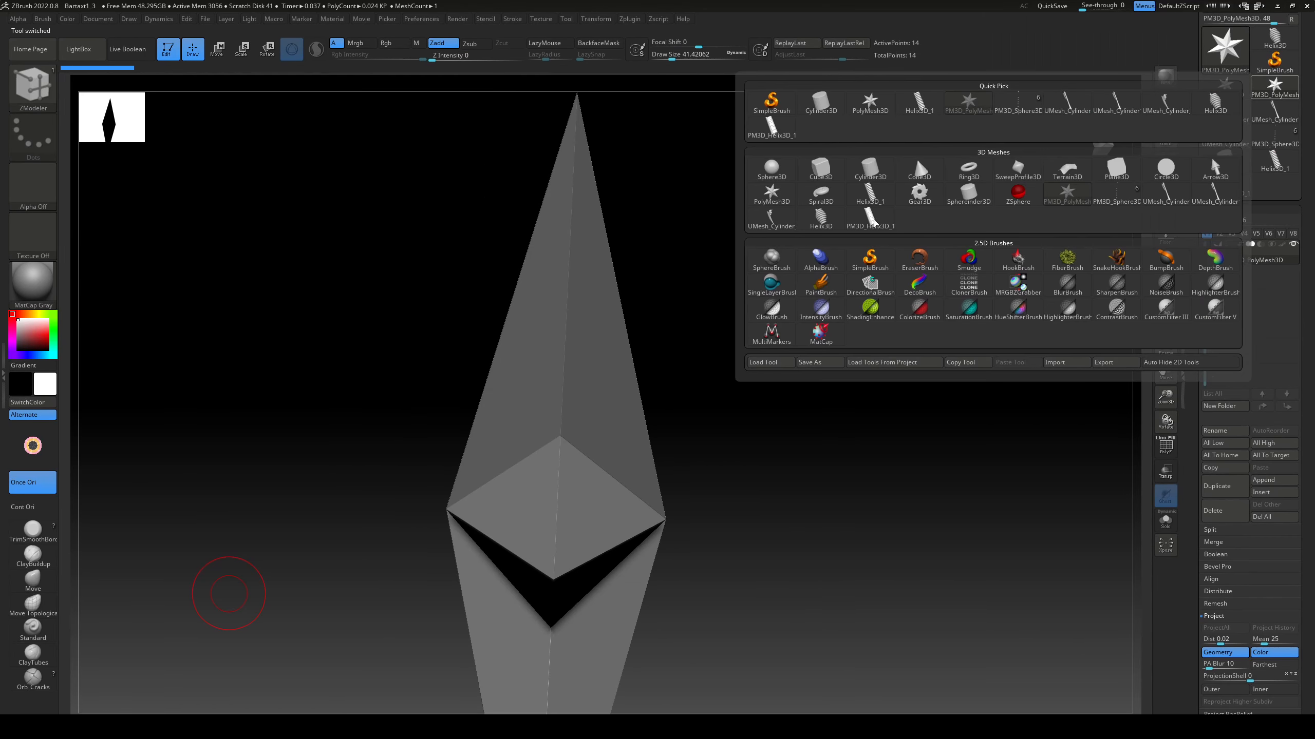
{"action": "left_click", "coordinate": [871, 220]}
{"action": "left_click", "coordinate": [1225, 464]}
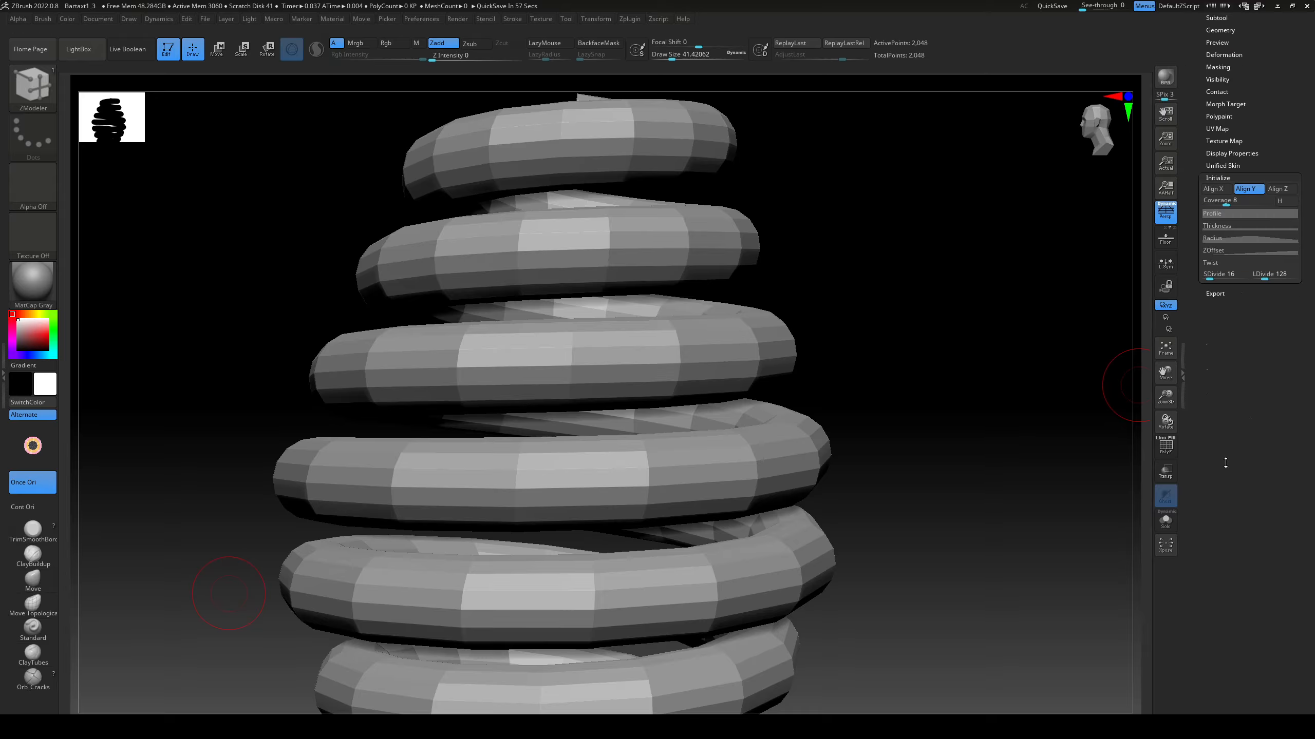
{"action": "left_click", "coordinate": [1230, 239]}
{"action": "left_click_drag", "start_coordinate": [1226, 203], "coordinate": [1237, 203]}
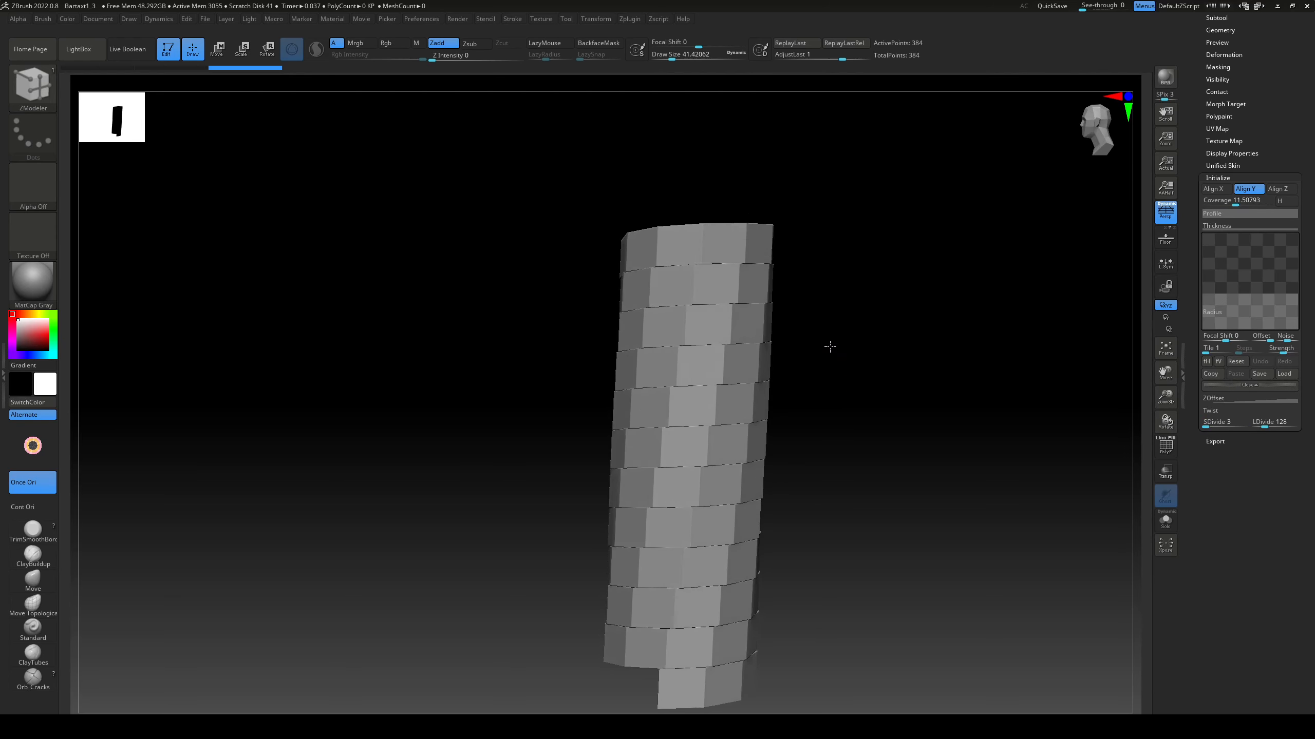
Step: Display the helix's polyframe, choose the ZModeler brush, and slightly taper the coil with its radius curve
{"action": "left_click", "coordinate": [1165, 445]}
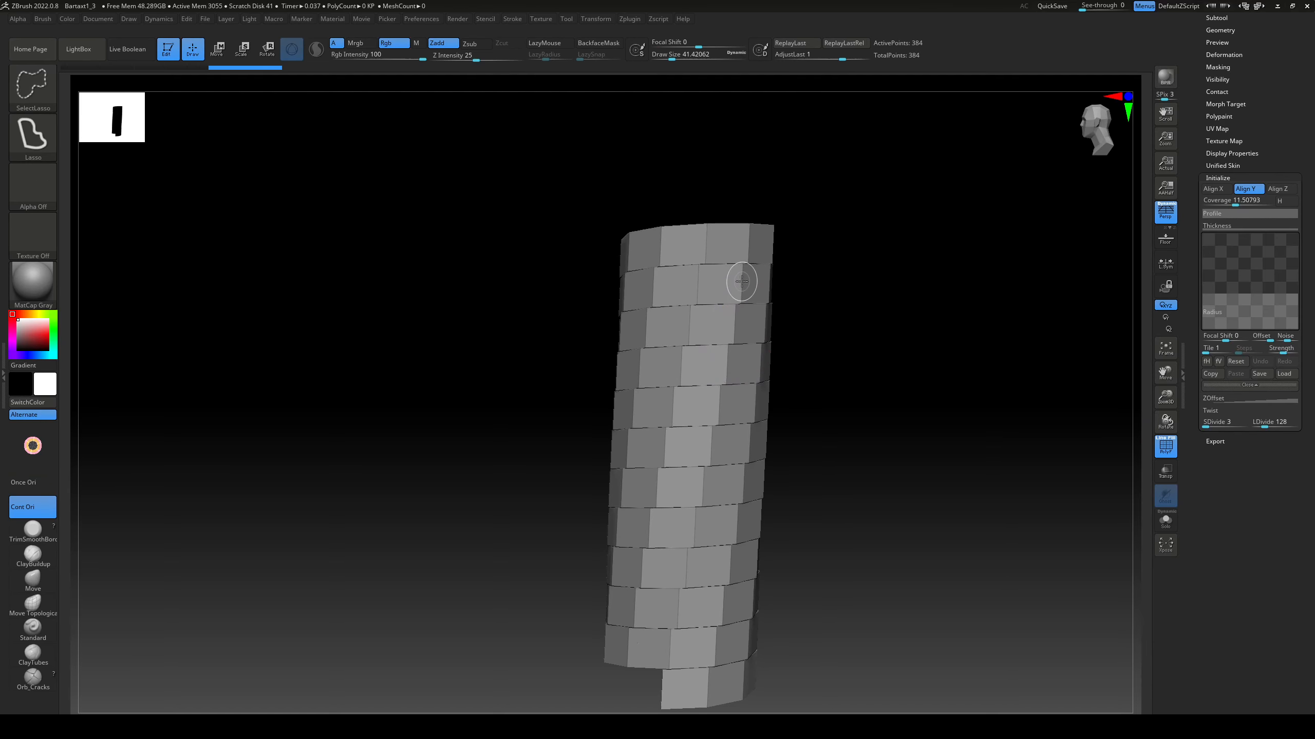
{"action": "key", "text": "ctrl+z"}
{"action": "mouse_move", "coordinate": [713, 323]}
{"action": "left_mouse_down"}
{"action": "mouse_move", "coordinate": [821, 352]}
{"action": "mouse_move", "coordinate": [842, 192]}
{"action": "mouse_move", "coordinate": [924, 294]}
{"action": "left_mouse_up"}
{"action": "key", "text": "b"}
{"action": "key", "text": "z"}
{"action": "key", "text": "m"}
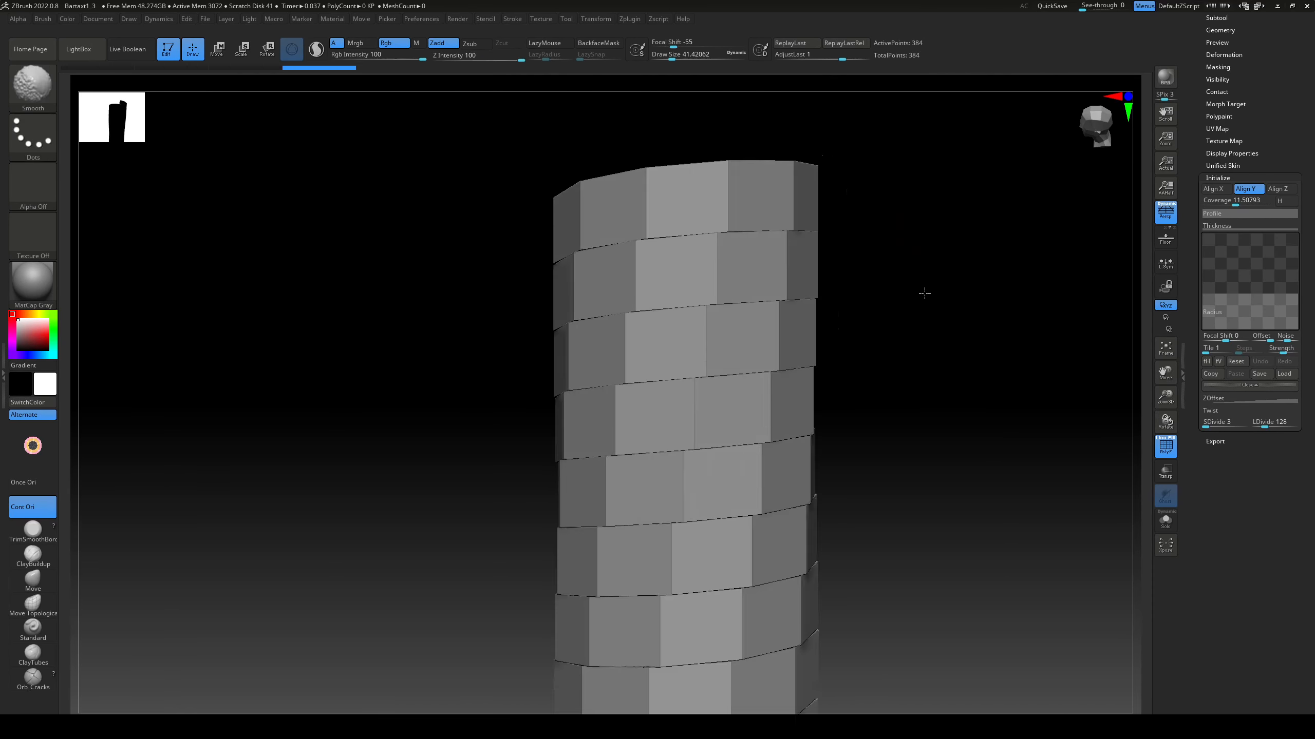
{"action": "scroll", "coordinate": [1263, 156], "scroll_direction": "up", "scroll_amount": 10}
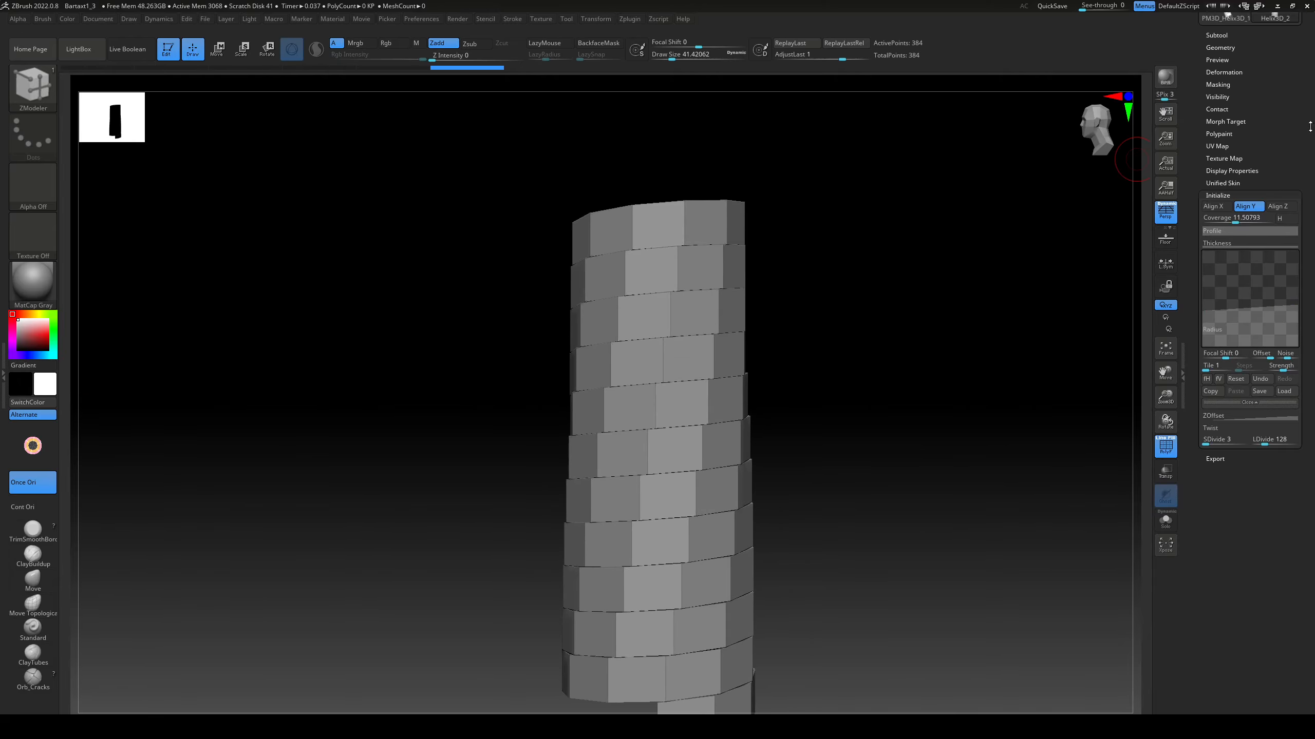
Step: Convert the helix to a polymesh and append it to the axe as a subtool
{"action": "left_click", "coordinate": [1264, 84]}
{"action": "scroll", "coordinate": [1249, 104], "scroll_direction": "down", "scroll_amount": 5}
{"action": "left_click", "coordinate": [1274, 78]}
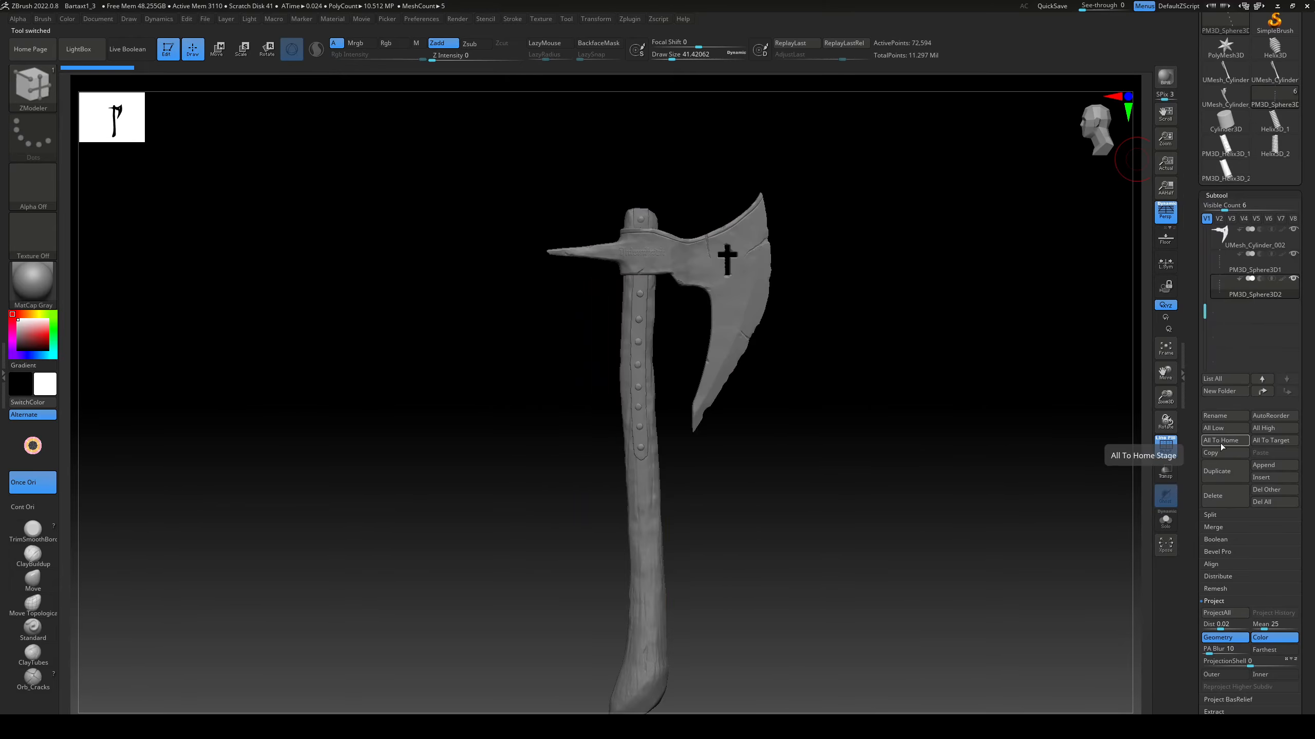
{"action": "left_click", "coordinate": [1264, 465]}
{"action": "left_click", "coordinate": [877, 440]}
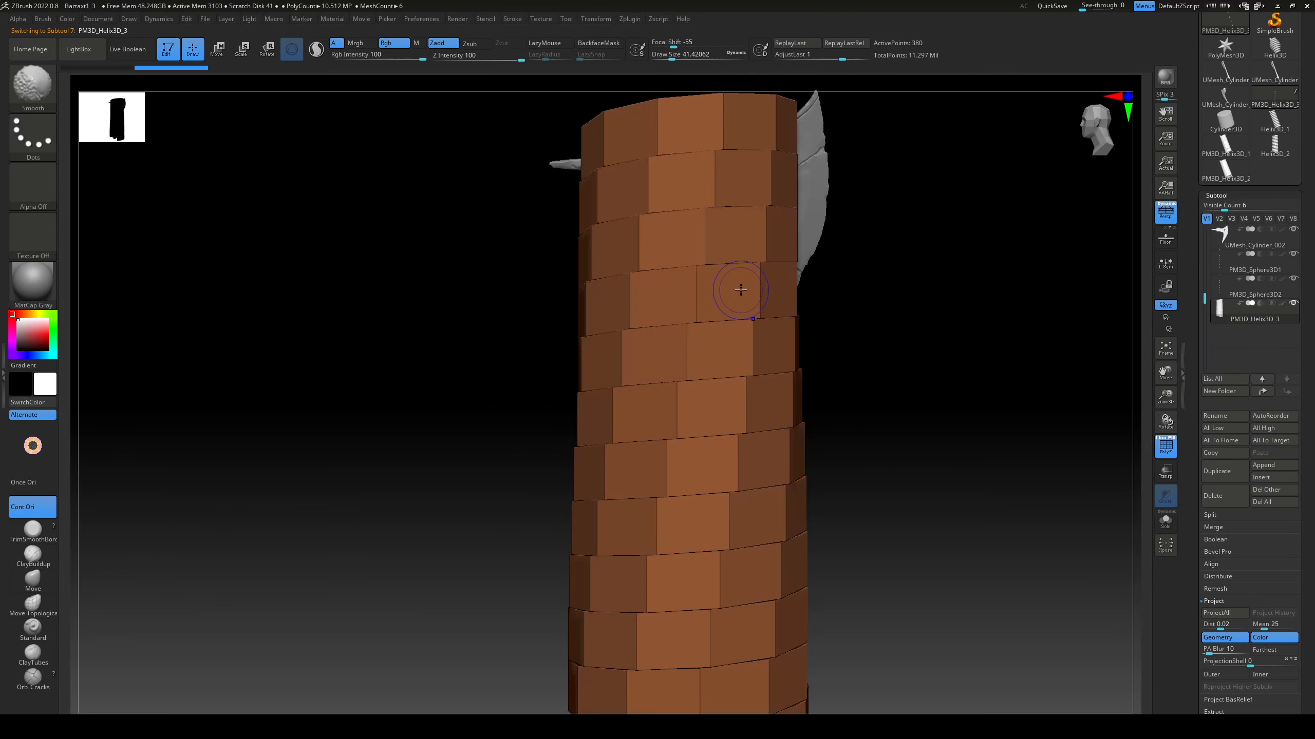
Step: Try to strip the helix down to a ribbon by deleting its hidden faces
{"action": "left_click_drag", "start_coordinate": [1310, 444], "coordinate": [1308, 242]}
{"action": "left_click", "coordinate": [1236, 424]}
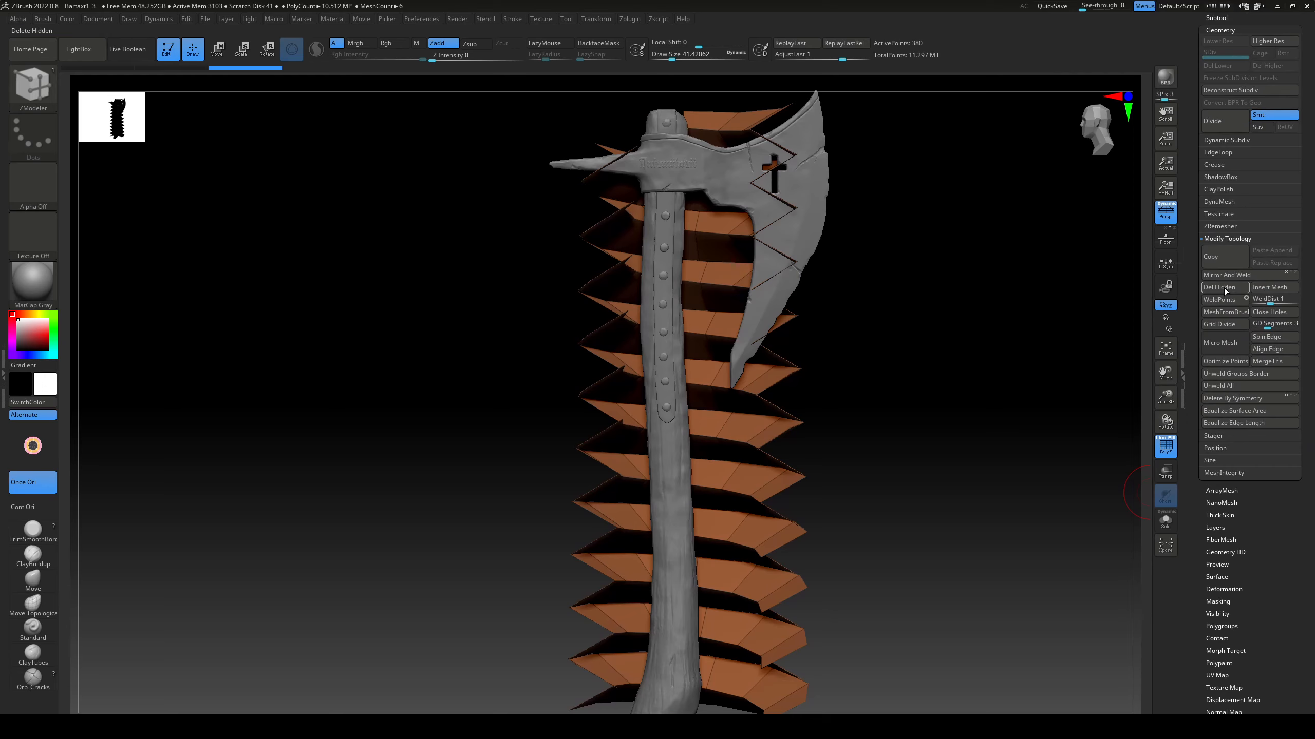
{"action": "left_click_drag", "start_coordinate": [1307, 357], "coordinate": [1313, 485]}
{"action": "left_click", "coordinate": [1235, 541]}
{"action": "left_click", "coordinate": [1228, 312]}
{"action": "key", "text": "ctrl+z"}
{"action": "key", "text": "ctrl+z"}
{"action": "key", "text": "ctrl+z"}
{"action": "left_click", "coordinate": [1232, 608]}
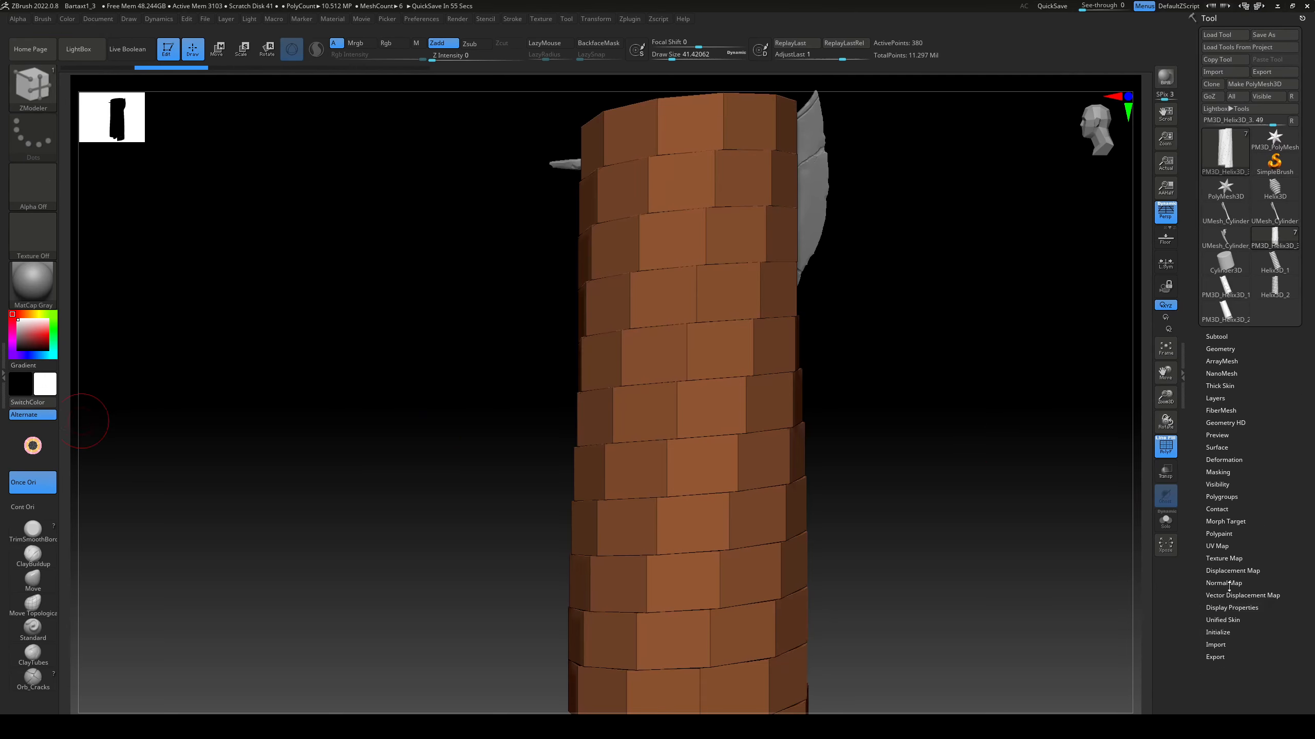
Step: Isolate the helix, hide its unneeded inner faces, and delete the hidden geometry to leave only the outer ribbon
{"action": "left_click", "coordinate": [1218, 336]}
{"action": "left_click", "coordinate": [1166, 528]}
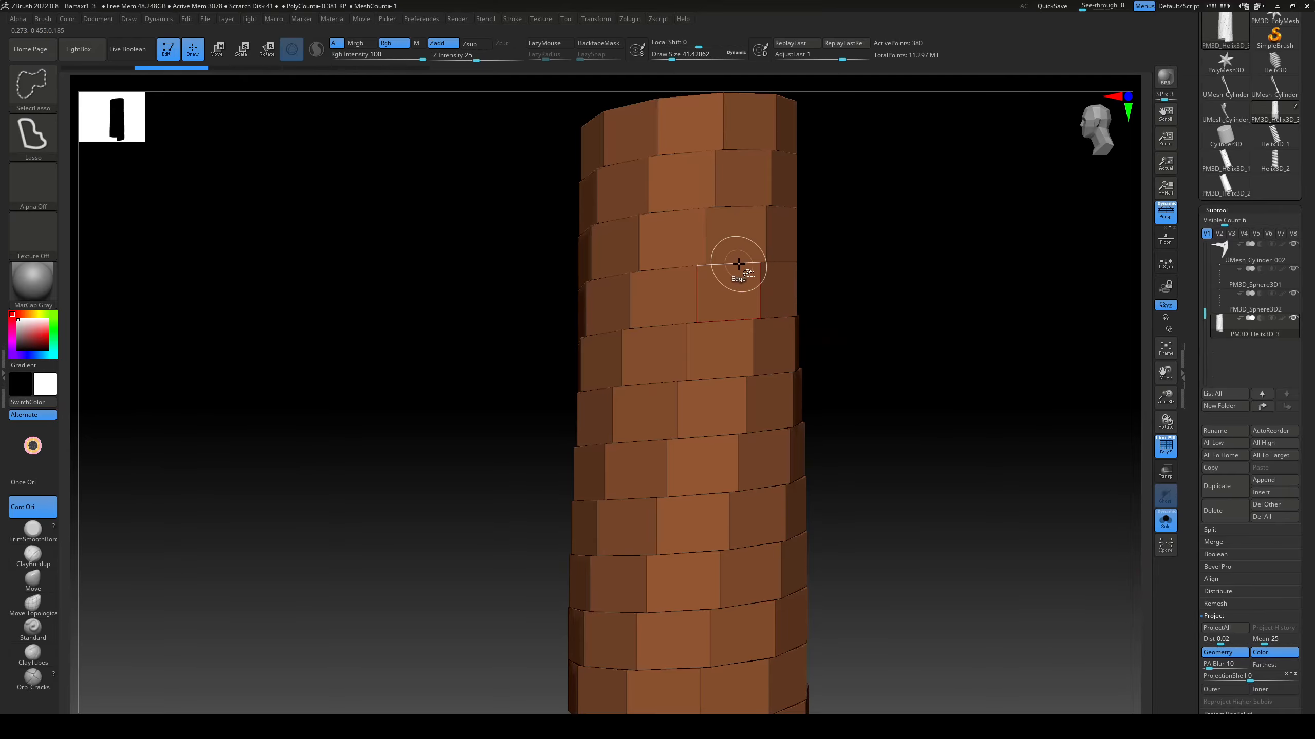
{"action": "key", "text": "ctrl+shift+z"}
{"action": "key", "text": "ctrl+shift+z"}
{"action": "left_click_drag", "start_coordinate": [1308, 578], "coordinate": [1308, 395]}
{"action": "left_click", "coordinate": [1221, 559]}
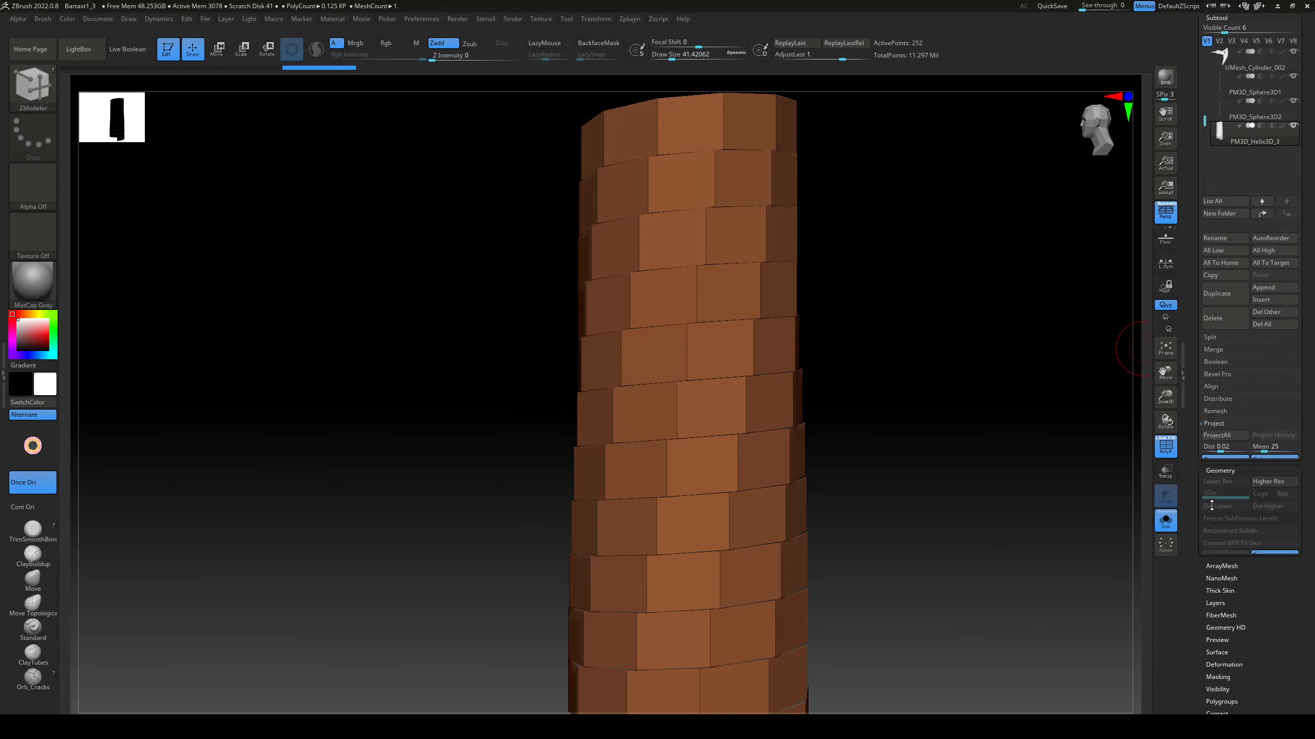
{"action": "left_click", "coordinate": [1223, 240]}
{"action": "left_click", "coordinate": [1222, 289]}
Step: Make the ribbon display double-sided, and show the full axe again with the polyframe off
{"action": "left_click_drag", "start_coordinate": [929, 468], "coordinate": [1122, 522]}
{"action": "left_click", "coordinate": [1232, 597]}
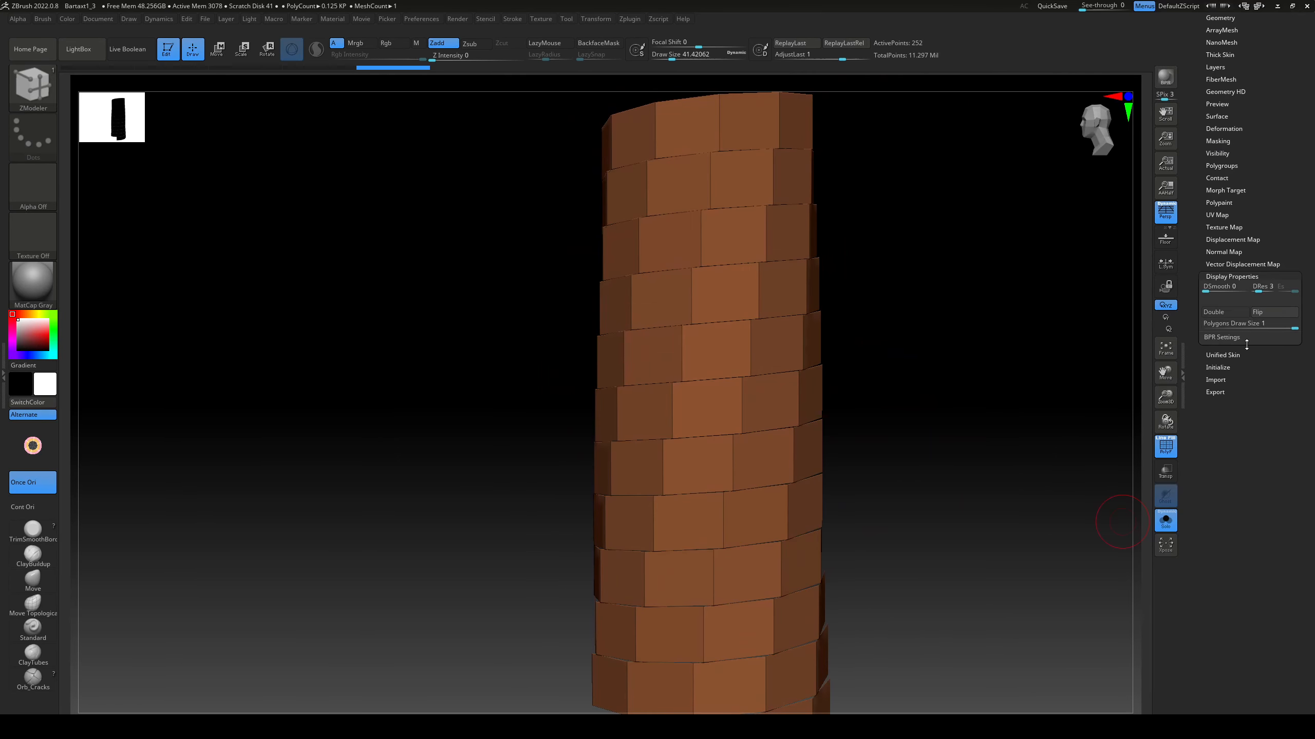
{"action": "left_click", "coordinate": [1215, 313]}
{"action": "left_click_drag", "start_coordinate": [917, 301], "coordinate": [932, 364], "text": "alt"}
{"action": "left_click", "coordinate": [1165, 521]}
{"action": "mouse_move", "coordinate": [919, 429]}
{"action": "left_mouse_down", "text": "alt"}
{"action": "mouse_move", "coordinate": [913, 396]}
{"action": "mouse_move", "coordinate": [899, 437]}
{"action": "left_mouse_up", "text": "alt"}
{"action": "key", "text": "shift+f"}
Step: Move and scale the ribbon coil with the gizmo to fit around the lower part of the wooden handle
{"action": "key", "text": "w"}
{"action": "left_click_drag", "start_coordinate": [708, 438], "coordinate": [720, 409]}
{"action": "left_click_drag", "start_coordinate": [803, 289], "coordinate": [804, 385]}
{"action": "left_click_drag", "start_coordinate": [743, 447], "coordinate": [723, 446]}
{"action": "left_click_drag", "start_coordinate": [931, 383], "coordinate": [879, 332]}
{"action": "left_click_drag", "start_coordinate": [821, 318], "coordinate": [806, 364]}
Step: Shift and rotate the ribbon coil from several angles until it follows the lower handle's axis
{"action": "left_click_drag", "start_coordinate": [879, 399], "coordinate": [859, 473]}
{"action": "left_click_drag", "start_coordinate": [725, 446], "coordinate": [736, 447]}
{"action": "left_click_drag", "start_coordinate": [875, 461], "coordinate": [898, 402]}
{"action": "left_click_drag", "start_coordinate": [755, 460], "coordinate": [768, 458]}
{"action": "left_click_drag", "start_coordinate": [911, 414], "coordinate": [978, 473]}
{"action": "left_click_drag", "start_coordinate": [773, 428], "coordinate": [782, 443]}
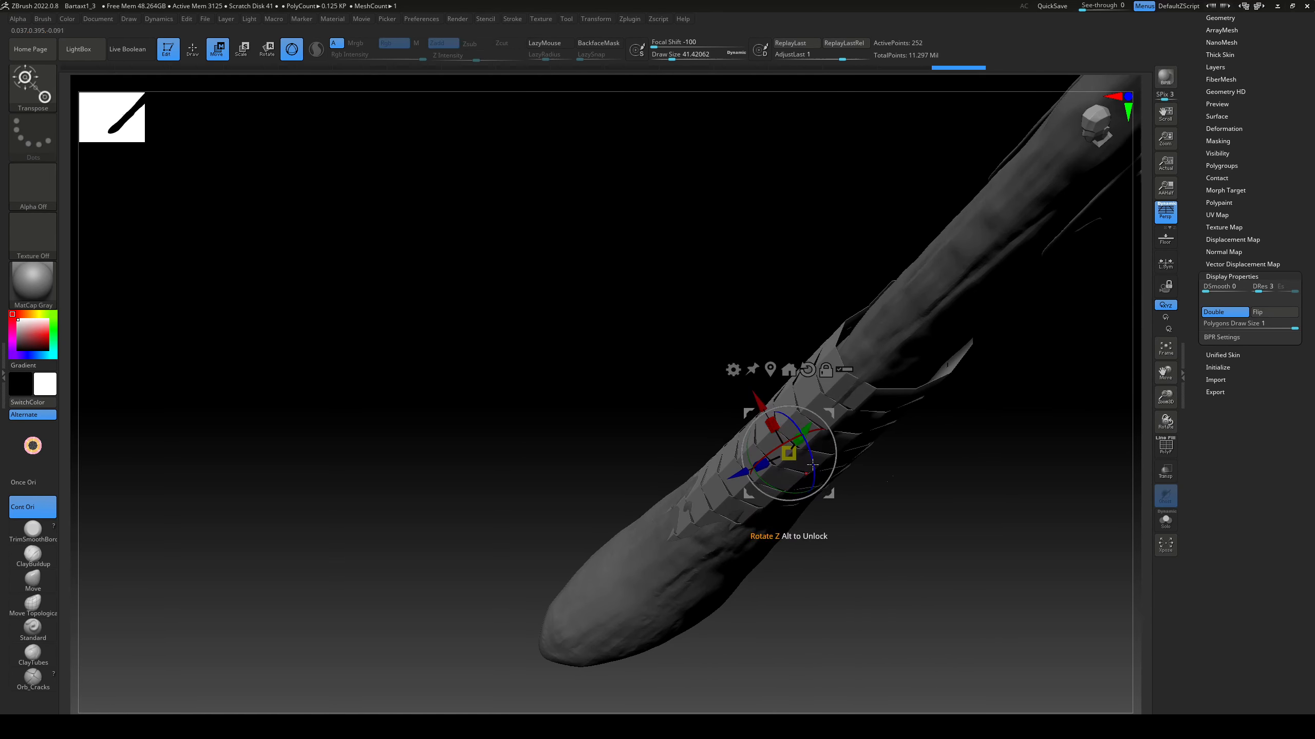
{"action": "left_click_drag", "start_coordinate": [932, 455], "coordinate": [874, 440]}
{"action": "left_click_drag", "start_coordinate": [774, 395], "coordinate": [765, 346]}
{"action": "left_click_drag", "start_coordinate": [879, 473], "coordinate": [839, 466]}
{"action": "left_click_drag", "start_coordinate": [738, 446], "coordinate": [733, 445]}
{"action": "left_click_drag", "start_coordinate": [860, 477], "coordinate": [921, 502]}
Step: Fit the ribbon's turns around the lower handle with the Move Topological brush at a draw size of about 54
{"action": "left_click", "coordinate": [32, 605]}
{"action": "left_click_drag", "start_coordinate": [746, 489], "coordinate": [731, 489]}
{"action": "left_click_drag", "start_coordinate": [662, 487], "coordinate": [691, 484]}
{"action": "left_click_drag", "start_coordinate": [745, 492], "coordinate": [734, 493]}
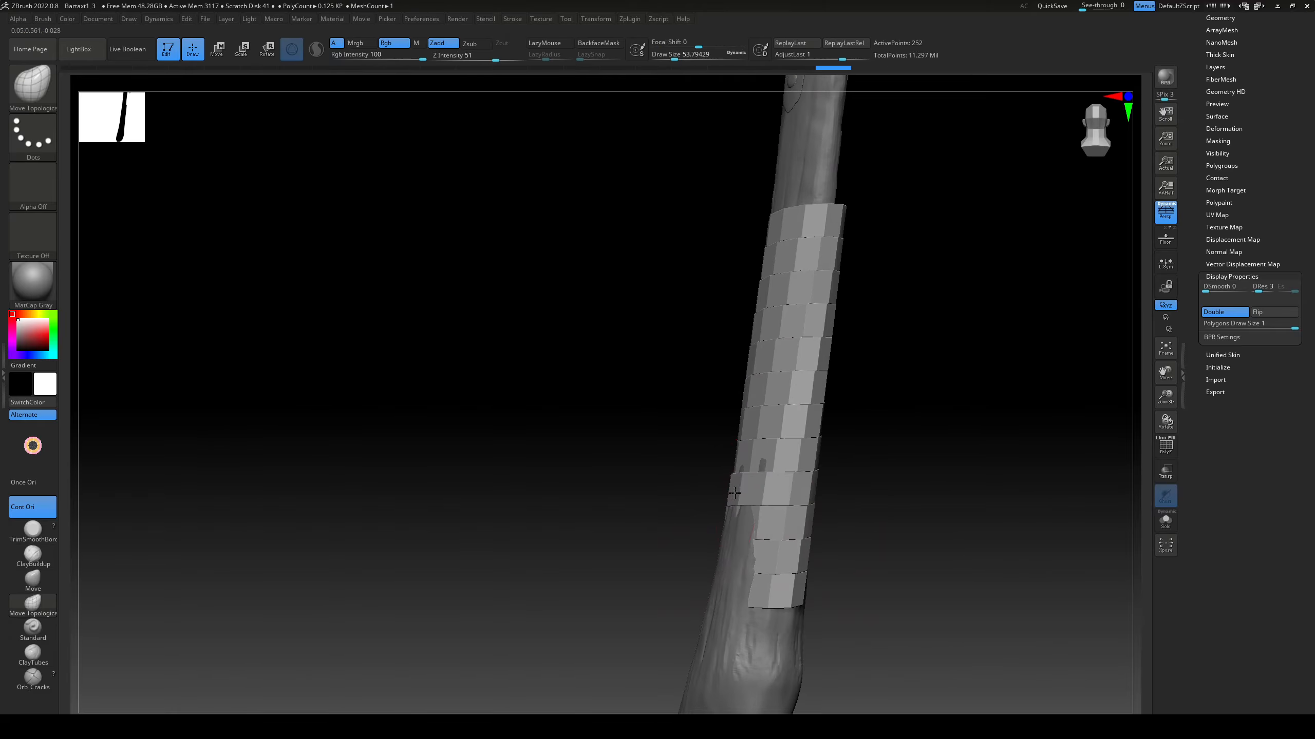
{"action": "left_click_drag", "start_coordinate": [668, 559], "coordinate": [691, 544]}
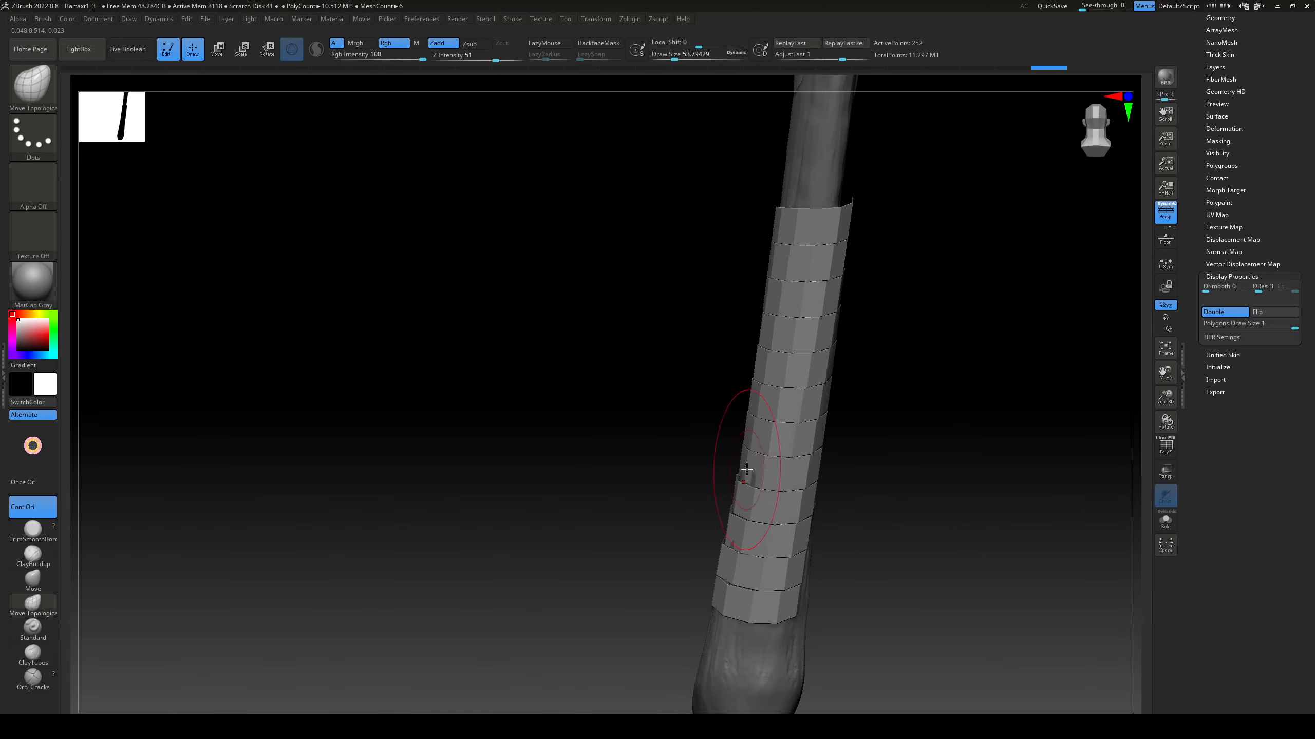
{"action": "left_click_drag", "start_coordinate": [906, 549], "coordinate": [854, 569]}
{"action": "left_click_drag", "start_coordinate": [905, 535], "coordinate": [867, 544]}
{"action": "left_click_drag", "start_coordinate": [886, 597], "coordinate": [897, 597]}
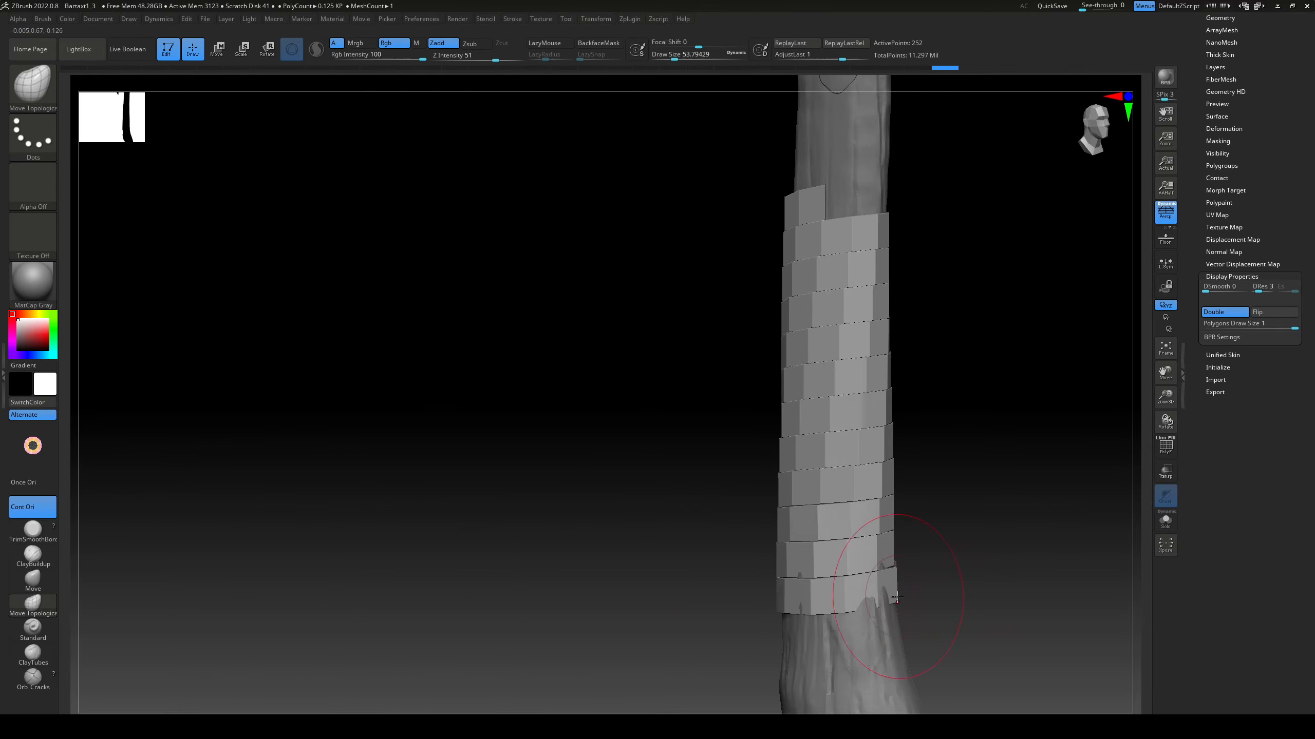
{"action": "left_click_drag", "start_coordinate": [957, 557], "coordinate": [938, 483]}
Step: Project the ribbon wrap onto the handle with a projection distance of about 0.05
{"action": "left_click_drag", "start_coordinate": [1263, 372], "coordinate": [1263, 703]}
{"action": "left_click", "coordinate": [1229, 348]}
{"action": "left_click", "coordinate": [1223, 259]}
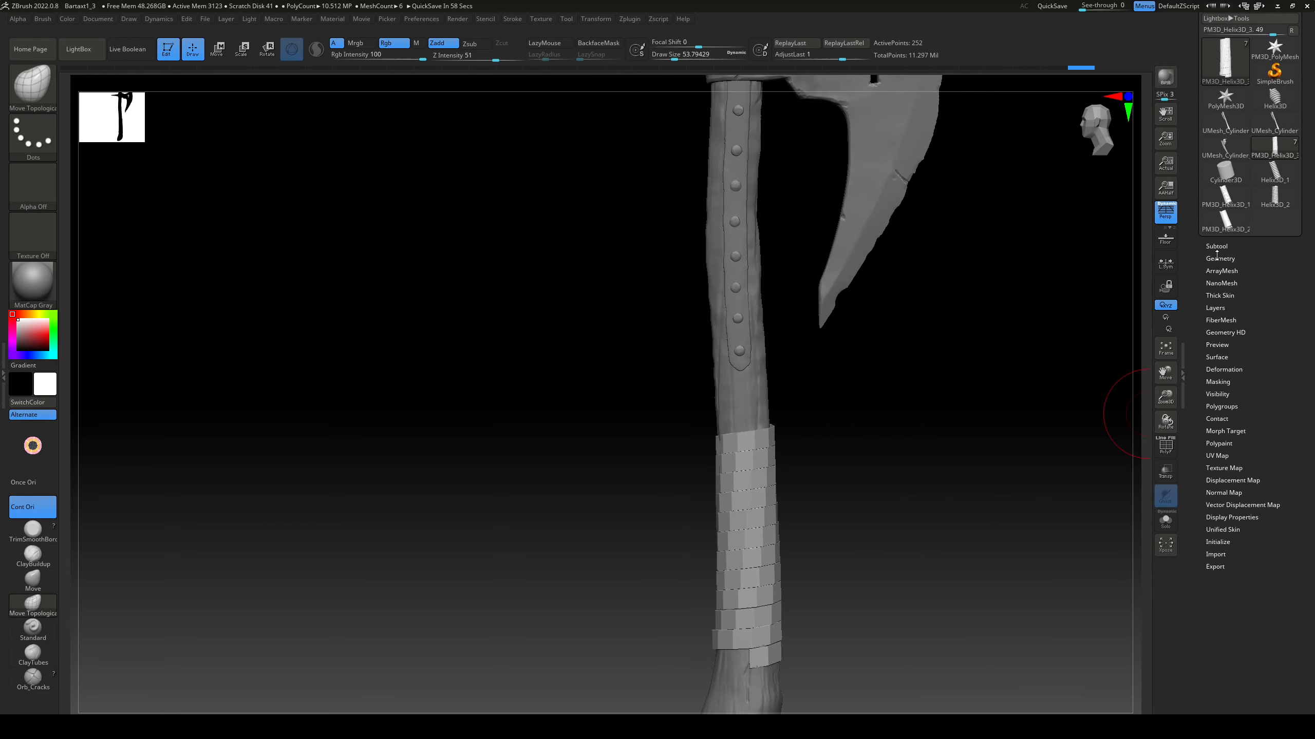
{"action": "left_click", "coordinate": [1222, 247]}
{"action": "left_click_drag", "start_coordinate": [828, 532], "coordinate": [860, 411]}
{"action": "key", "text": "ctrl+z"}
{"action": "left_click_drag", "start_coordinate": [1220, 643], "coordinate": [1224, 644]}
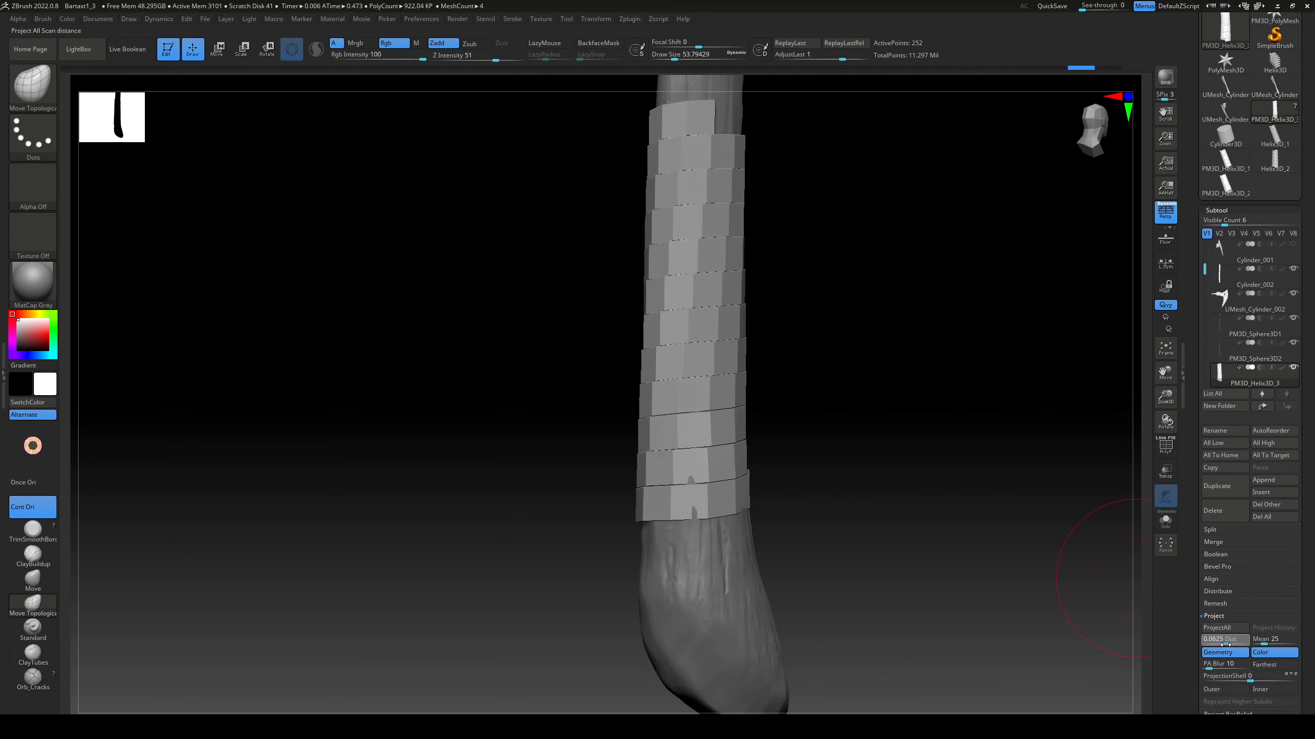
{"action": "left_click", "coordinate": [1219, 628]}
Step: Pull the loose lower end of the ribbon in under the last turn with the Move Topological brush
{"action": "left_click_drag", "start_coordinate": [872, 411], "coordinate": [895, 482]}
{"action": "key", "text": "r"}
{"action": "mouse_move", "coordinate": [778, 465]}
{"action": "left_mouse_down"}
{"action": "mouse_move", "coordinate": [848, 455]}
{"action": "mouse_move", "coordinate": [950, 482]}
{"action": "mouse_move", "coordinate": [918, 552]}
{"action": "mouse_move", "coordinate": [880, 473]}
{"action": "mouse_move", "coordinate": [874, 522]}
{"action": "left_mouse_up"}
{"action": "key", "text": "q"}
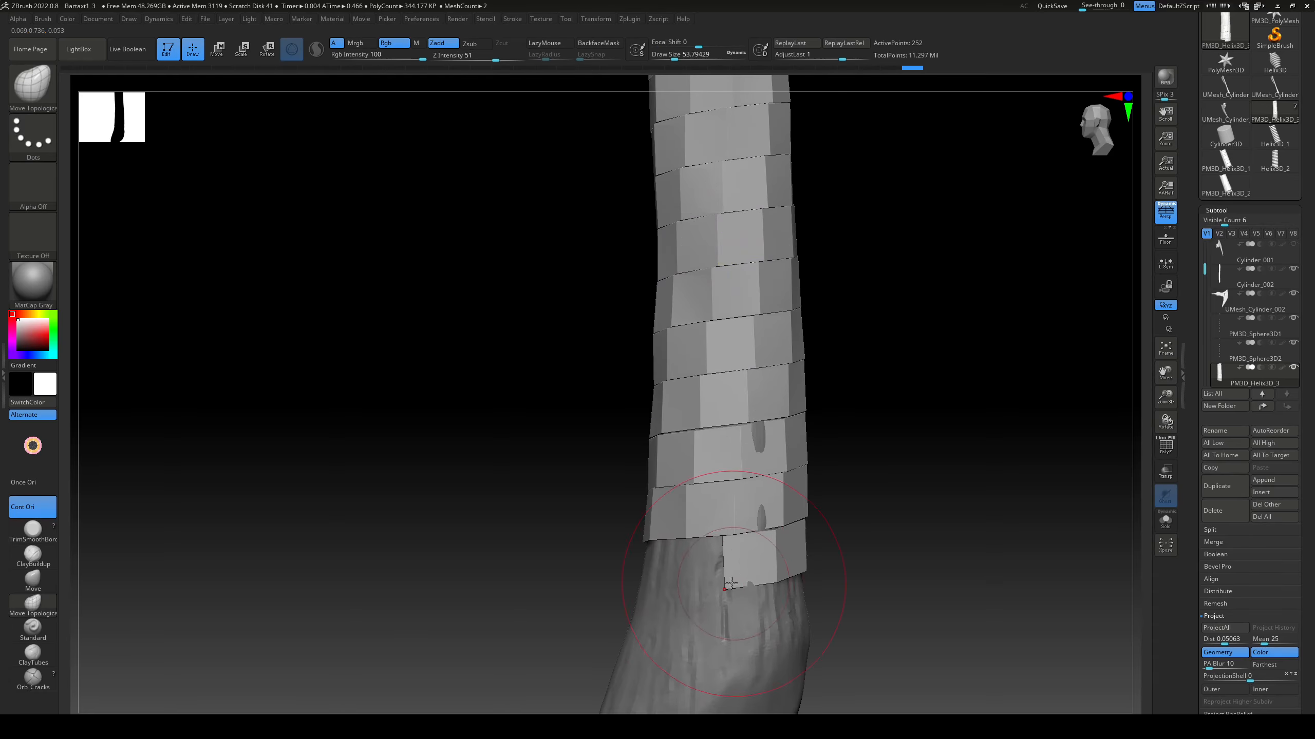
{"action": "left_click_drag", "start_coordinate": [710, 444], "coordinate": [724, 474]}
{"action": "left_click_drag", "start_coordinate": [854, 497], "coordinate": [807, 499]}
{"action": "left_click_drag", "start_coordinate": [727, 507], "coordinate": [722, 497]}
{"action": "left_click_drag", "start_coordinate": [828, 503], "coordinate": [875, 504]}
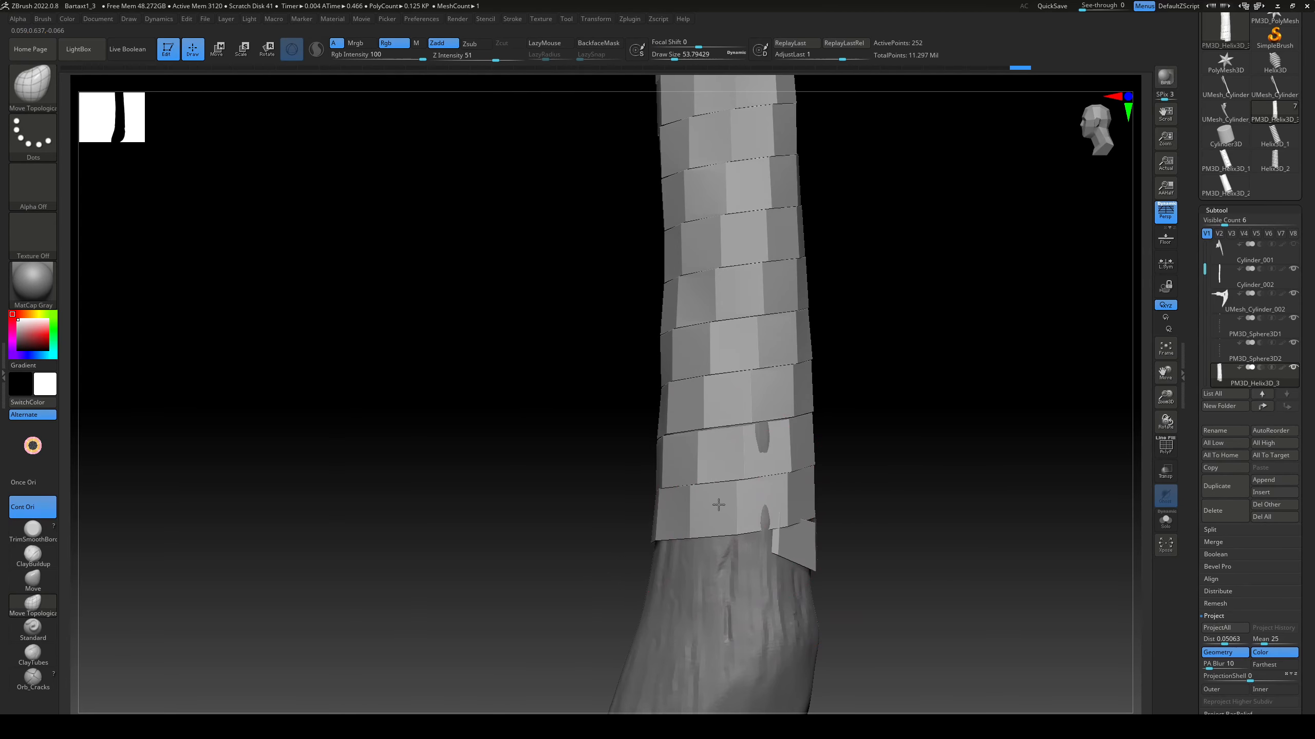
{"action": "left_click_drag", "start_coordinate": [772, 517], "coordinate": [725, 517]}
{"action": "left_click_drag", "start_coordinate": [854, 562], "coordinate": [853, 541]}
{"action": "left_click_drag", "start_coordinate": [880, 514], "coordinate": [929, 514]}
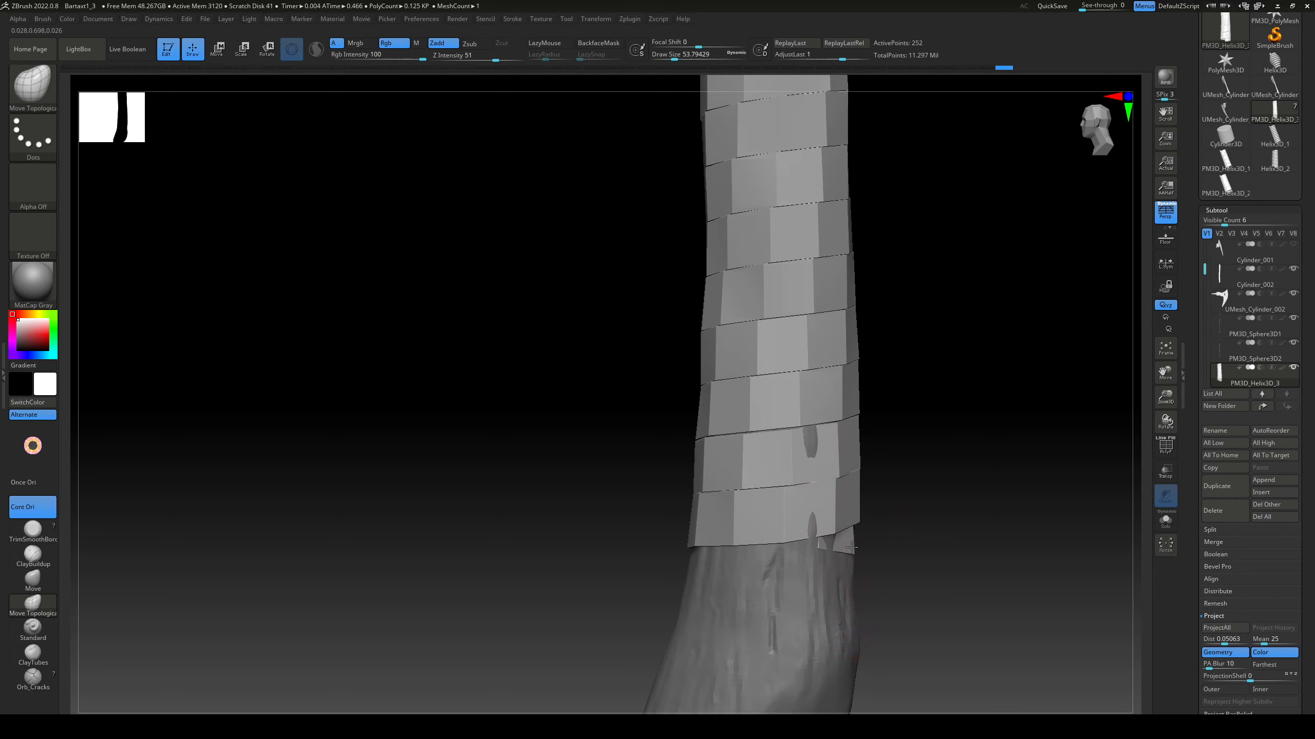
Step: Pull the ribbon's lower turns and loose bottom end tight against the handle with the Move Topological brush at a draw size of about 54
{"action": "left_click_drag", "start_coordinate": [851, 547], "coordinate": [853, 539]}
{"action": "left_click_drag", "start_coordinate": [880, 538], "coordinate": [922, 539]}
{"action": "left_click_drag", "start_coordinate": [916, 248], "coordinate": [904, 523], "text": "alt"}
{"action": "left_click_drag", "start_coordinate": [764, 445], "coordinate": [704, 421]}
{"action": "left_click_drag", "start_coordinate": [634, 441], "coordinate": [740, 445]}
{"action": "left_click_drag", "start_coordinate": [699, 456], "coordinate": [696, 451]}
{"action": "mouse_move", "coordinate": [750, 445]}
{"action": "left_mouse_down"}
{"action": "mouse_move", "coordinate": [754, 478]}
{"action": "mouse_move", "coordinate": [758, 337]}
{"action": "mouse_move", "coordinate": [706, 474]}
{"action": "mouse_move", "coordinate": [828, 474]}
{"action": "mouse_move", "coordinate": [750, 477]}
{"action": "left_mouse_up"}
{"action": "left_click_drag", "start_coordinate": [745, 484], "coordinate": [740, 474]}
{"action": "left_click_drag", "start_coordinate": [724, 393], "coordinate": [724, 385]}
{"action": "mouse_move", "coordinate": [740, 409]}
{"action": "left_mouse_down"}
{"action": "mouse_move", "coordinate": [829, 412]}
{"action": "mouse_move", "coordinate": [740, 432]}
{"action": "left_mouse_up"}
Step: Fit the ribbon's turns to the handle from the remaining sides with the Move Topological brush
{"action": "left_click_drag", "start_coordinate": [965, 423], "coordinate": [977, 417]}
{"action": "left_click_drag", "start_coordinate": [720, 435], "coordinate": [771, 437]}
{"action": "left_click_drag", "start_coordinate": [968, 480], "coordinate": [961, 487]}
{"action": "left_click_drag", "start_coordinate": [699, 438], "coordinate": [755, 437]}
{"action": "left_click_drag", "start_coordinate": [1038, 411], "coordinate": [1030, 413]}
{"action": "left_click_drag", "start_coordinate": [714, 440], "coordinate": [585, 445], "text": "alt"}
{"action": "left_click_drag", "start_coordinate": [584, 444], "coordinate": [570, 409], "text": "alt"}
{"action": "left_click_drag", "start_coordinate": [745, 578], "coordinate": [738, 567]}
{"action": "left_click_drag", "start_coordinate": [849, 579], "coordinate": [952, 579]}
{"action": "left_click_drag", "start_coordinate": [828, 580], "coordinate": [801, 557]}
Step: Reduce the Move Topological draw size to about 27 and shape the ribbon's upper end around the handle
{"action": "left_click_drag", "start_coordinate": [932, 466], "coordinate": [1097, 679], "text": "alt"}
{"action": "left_click_drag", "start_coordinate": [913, 520], "coordinate": [1056, 539]}
{"action": "left_click_drag", "start_coordinate": [794, 522], "coordinate": [782, 531]}
{"action": "left_click_drag", "start_coordinate": [673, 539], "coordinate": [647, 536]}
{"action": "left_click_drag", "start_coordinate": [647, 536], "coordinate": [645, 398], "text": "alt"}
{"action": "left_click_drag", "start_coordinate": [777, 386], "coordinate": [777, 374]}
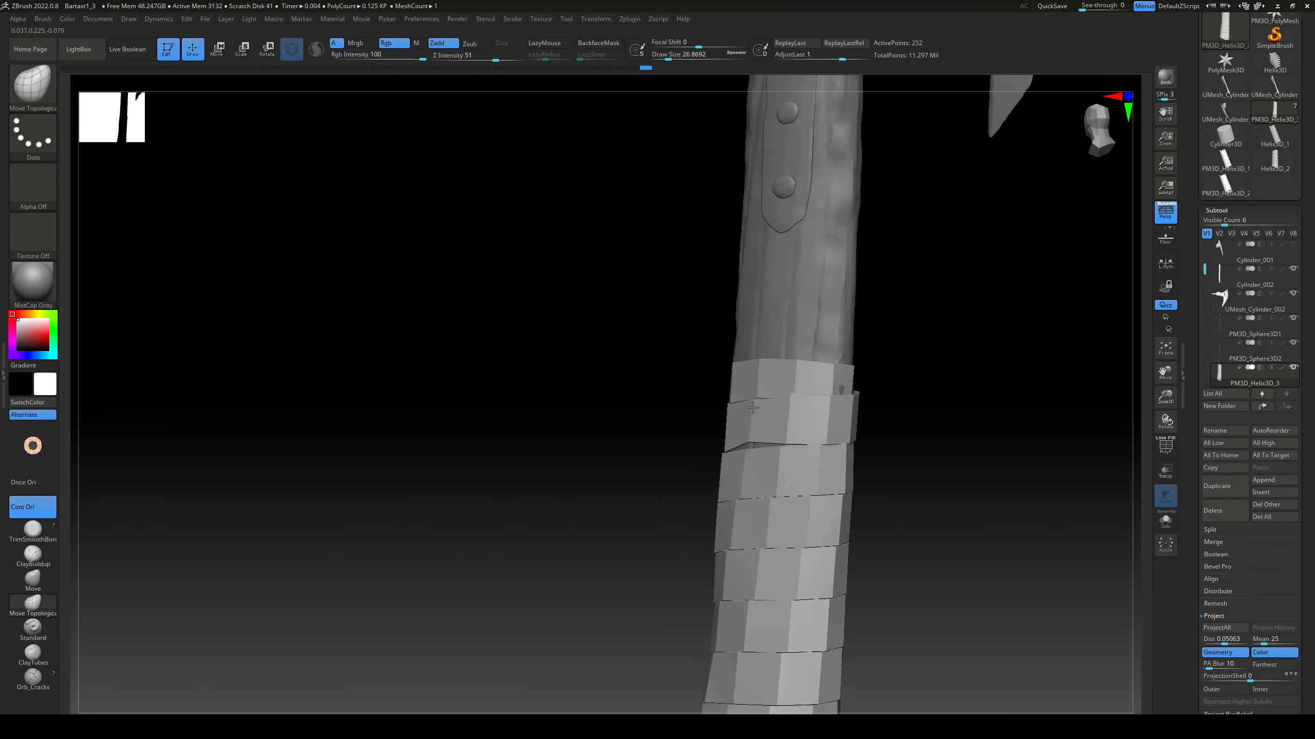
{"action": "left_click_drag", "start_coordinate": [694, 476], "coordinate": [660, 343], "text": "alt"}
{"action": "left_click_drag", "start_coordinate": [748, 374], "coordinate": [750, 387]}
Step: Open narrow gaps between the ribbon's upper turns with the Move Topological brush while working around the handle
{"action": "left_click_drag", "start_coordinate": [642, 418], "coordinate": [695, 415]}
{"action": "left_click_drag", "start_coordinate": [605, 421], "coordinate": [657, 420]}
{"action": "left_click_drag", "start_coordinate": [629, 276], "coordinate": [629, 283]}
{"action": "left_click_drag", "start_coordinate": [515, 364], "coordinate": [569, 363]}
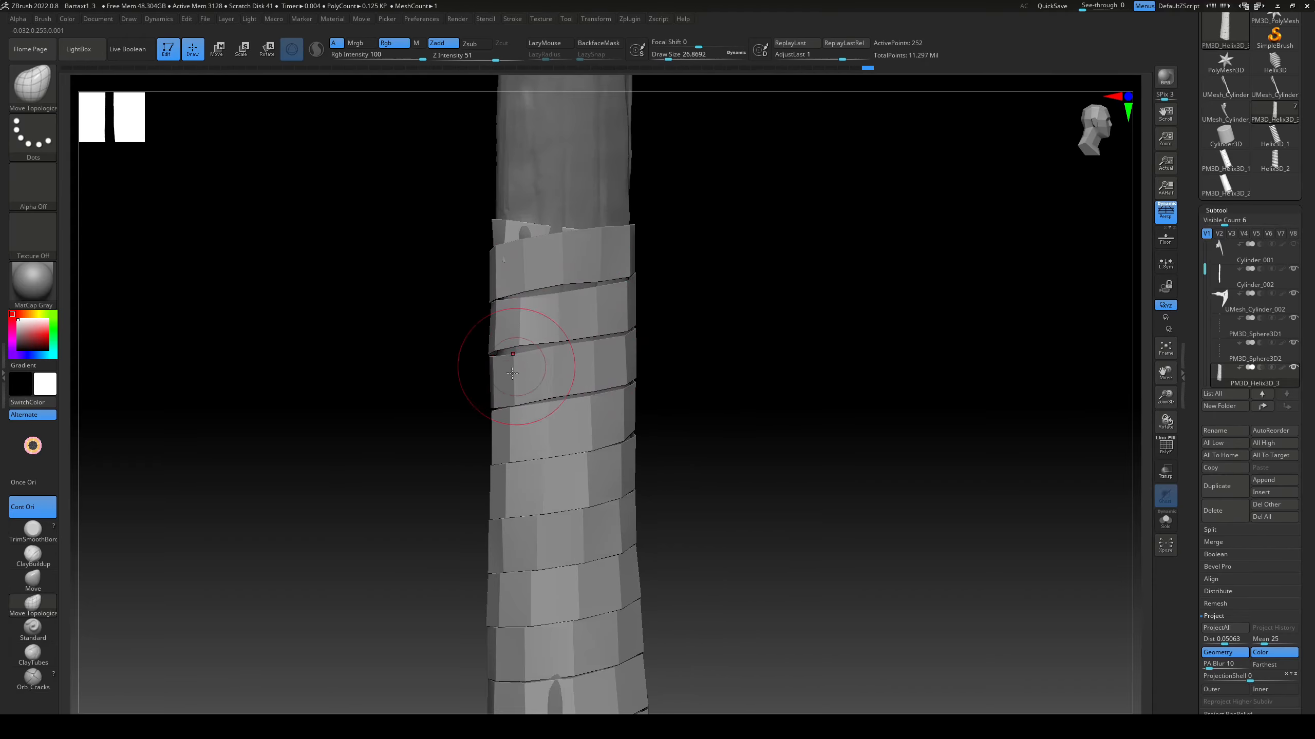
{"action": "left_click_drag", "start_coordinate": [559, 445], "coordinate": [558, 451]}
{"action": "mouse_move", "coordinate": [737, 438]}
{"action": "left_mouse_down"}
{"action": "mouse_move", "coordinate": [680, 434]}
{"action": "mouse_move", "coordinate": [755, 435]}
{"action": "left_mouse_up"}
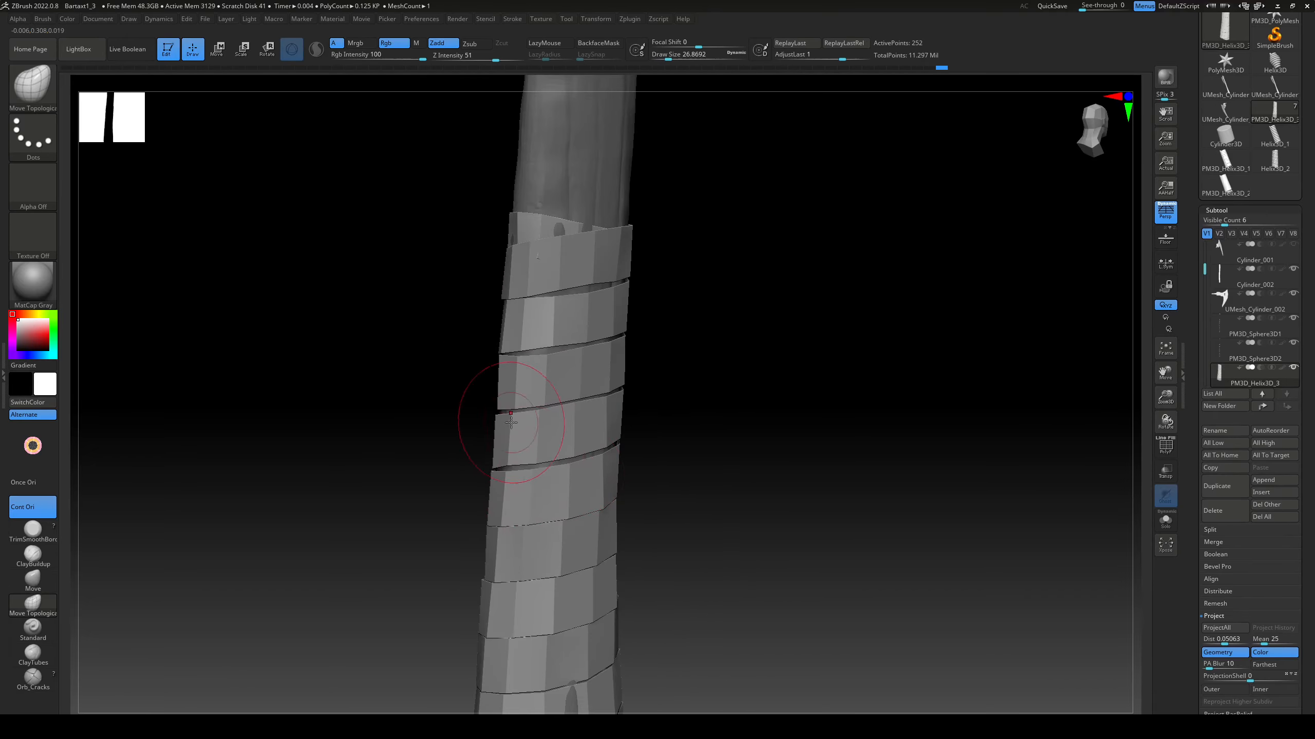
{"action": "left_click_drag", "start_coordinate": [571, 416], "coordinate": [571, 411]}
{"action": "mouse_move", "coordinate": [645, 443]}
{"action": "left_mouse_down"}
{"action": "mouse_move", "coordinate": [725, 440]}
{"action": "mouse_move", "coordinate": [777, 420]}
{"action": "mouse_move", "coordinate": [771, 207]}
{"action": "mouse_move", "coordinate": [645, 439]}
{"action": "left_mouse_up"}
{"action": "key", "text": "r"}
{"action": "key", "text": "q"}
{"action": "left_click_drag", "start_coordinate": [706, 415], "coordinate": [750, 417]}
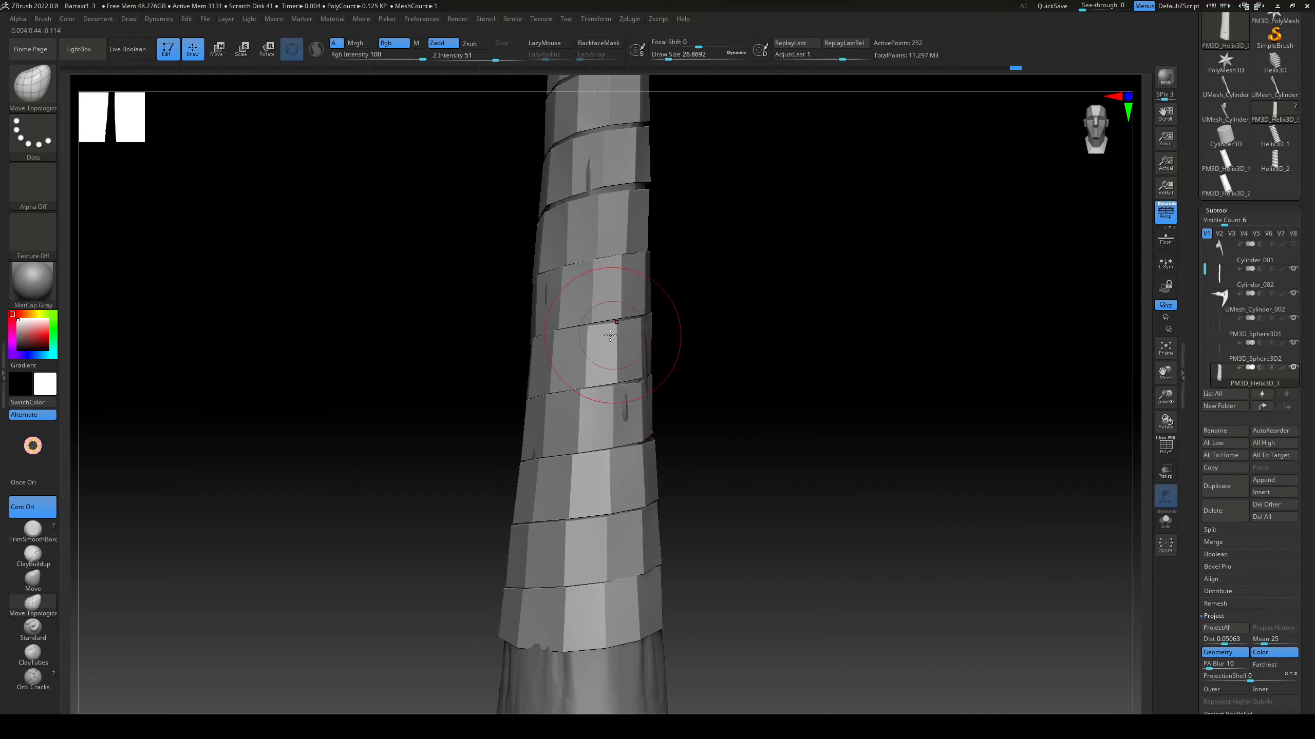
Step: Separate the ribbon's middle and lower-middle turns with narrow gaps using the Move Topological brush
{"action": "left_click_drag", "start_coordinate": [585, 368], "coordinate": [585, 364]}
{"action": "left_click_drag", "start_coordinate": [694, 365], "coordinate": [746, 366]}
{"action": "left_click_drag", "start_coordinate": [496, 291], "coordinate": [496, 286]}
{"action": "left_click_drag", "start_coordinate": [657, 258], "coordinate": [706, 260]}
{"action": "left_click_drag", "start_coordinate": [706, 260], "coordinate": [705, 366], "text": "alt"}
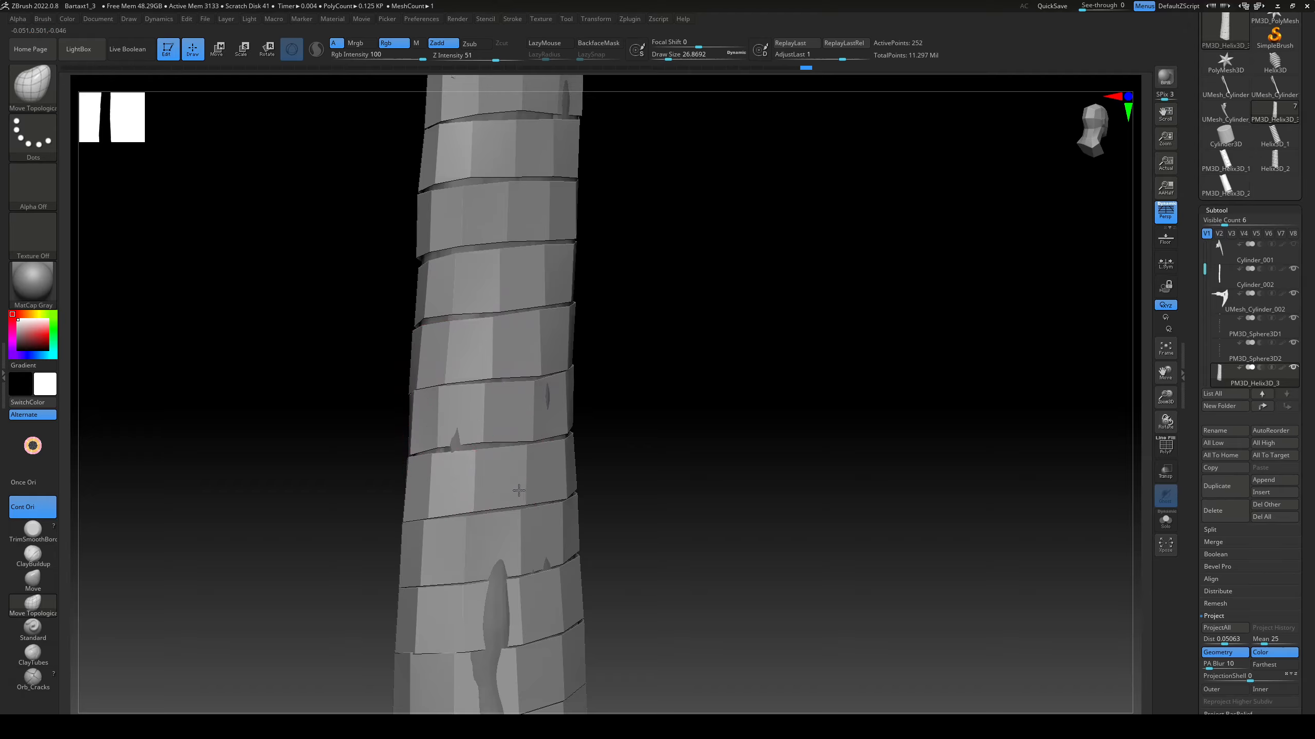
{"action": "left_click_drag", "start_coordinate": [519, 490], "coordinate": [519, 485]}
{"action": "left_click_drag", "start_coordinate": [668, 482], "coordinate": [707, 487]}
{"action": "mouse_move", "coordinate": [707, 534]}
{"action": "left_mouse_down"}
{"action": "mouse_move", "coordinate": [757, 537]}
{"action": "mouse_move", "coordinate": [724, 383]}
{"action": "left_mouse_up"}
{"action": "left_click_drag", "start_coordinate": [533, 393], "coordinate": [533, 388]}
{"action": "left_click_drag", "start_coordinate": [632, 377], "coordinate": [671, 378]}
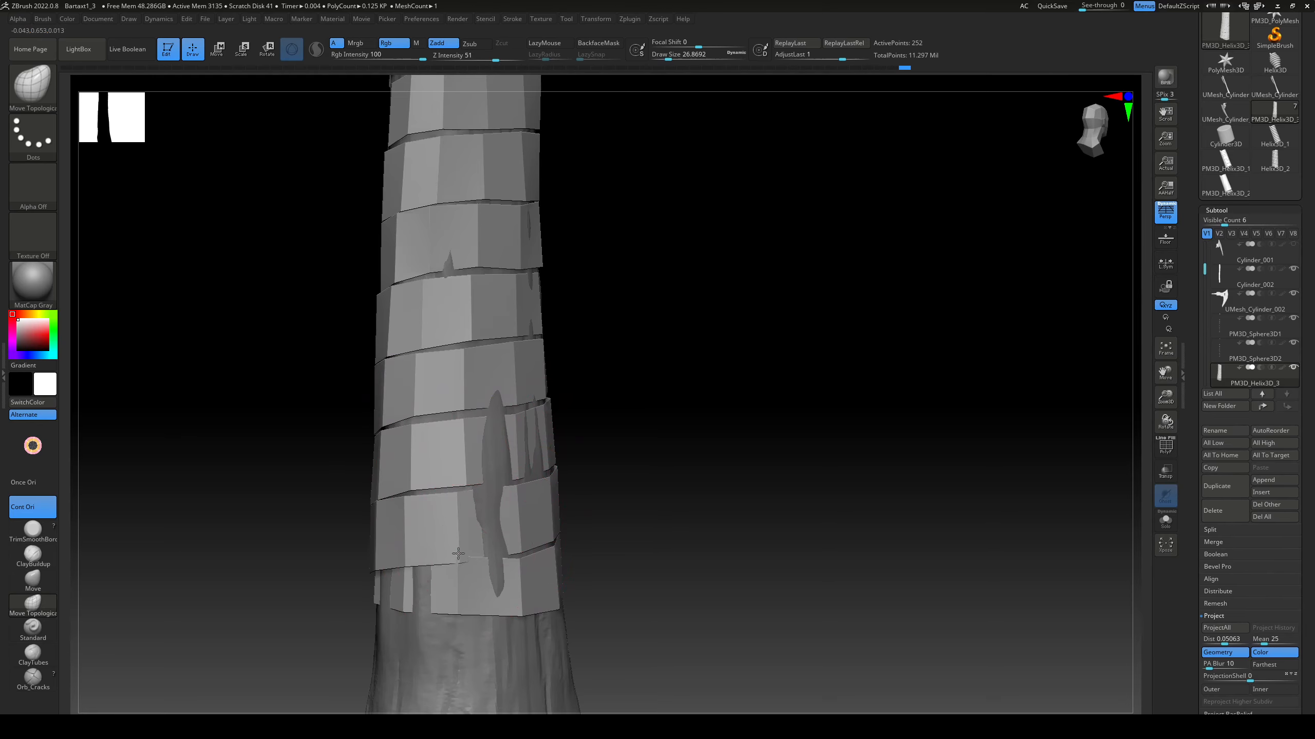
Step: Adjust the ribbon's lowest turns and bottom end around the handle, leaving narrow gaps between them
{"action": "left_click_drag", "start_coordinate": [611, 551], "coordinate": [678, 554]}
{"action": "left_click_drag", "start_coordinate": [361, 612], "coordinate": [363, 617]}
{"action": "left_click_drag", "start_coordinate": [543, 585], "coordinate": [611, 584]}
{"action": "left_click_drag", "start_coordinate": [443, 582], "coordinate": [444, 577]}
{"action": "mouse_move", "coordinate": [611, 549]}
{"action": "left_mouse_down", "text": "alt"}
{"action": "mouse_move", "coordinate": [596, 406]}
{"action": "mouse_move", "coordinate": [665, 497]}
{"action": "left_mouse_up", "text": "alt"}
Step: Insert edge loops into the ribbon with ZModeler and subdivide its mesh
{"action": "left_click_drag", "start_coordinate": [591, 264], "coordinate": [590, 258]}
{"action": "left_click_drag", "start_coordinate": [714, 363], "coordinate": [750, 365]}
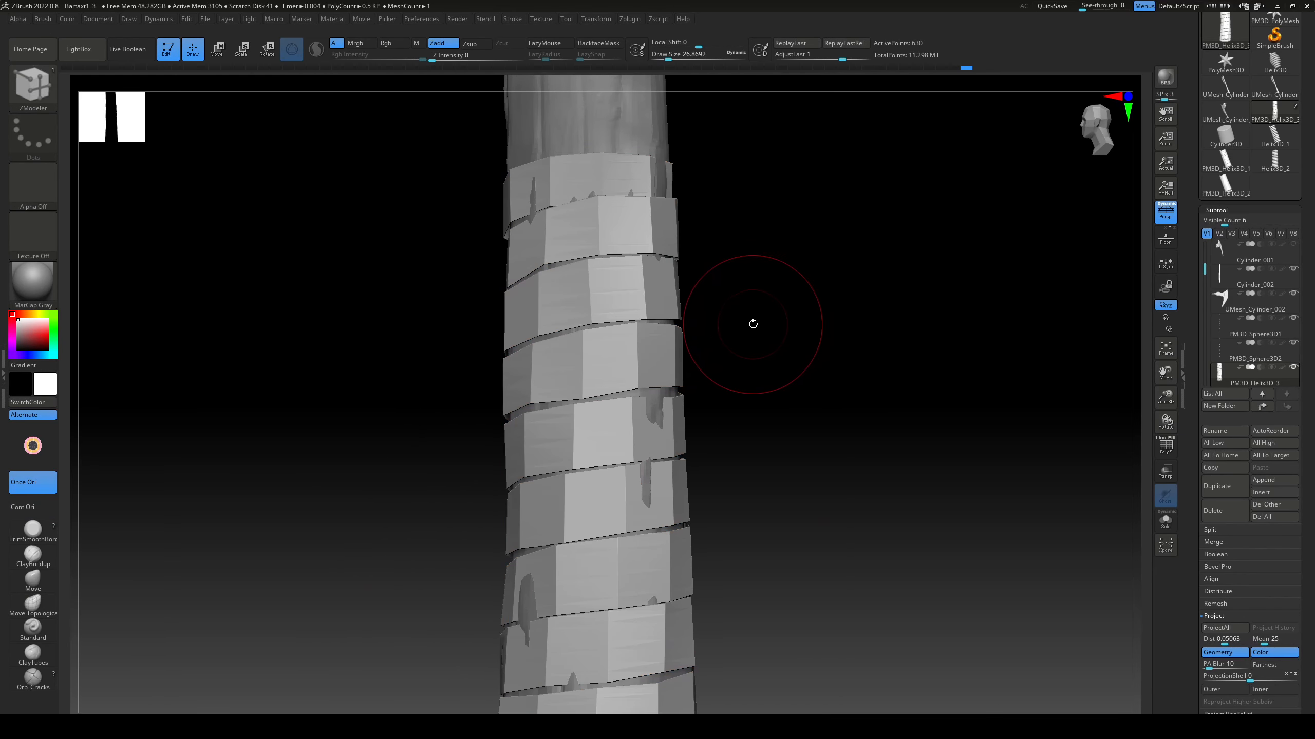
{"action": "left_click_drag", "start_coordinate": [806, 386], "coordinate": [776, 415], "text": "alt"}
Step: Drop the ribbon to a lower subdivision level and reposition its turns with the Move Topological brush
{"action": "key", "text": "shift+d"}
{"action": "key", "text": "b"}
{"action": "key", "text": "m"}
{"action": "key", "text": "t"}
{"action": "mouse_move", "coordinate": [445, 396]}
{"action": "left_mouse_down"}
{"action": "mouse_move", "coordinate": [559, 400]}
{"action": "mouse_move", "coordinate": [544, 469]}
{"action": "left_mouse_up"}
{"action": "right_click_drag", "start_coordinate": [497, 468], "coordinate": [567, 471]}
{"action": "right_click_drag", "start_coordinate": [477, 426], "coordinate": [528, 427]}
{"action": "left_click_drag", "start_coordinate": [455, 414], "coordinate": [469, 406]}
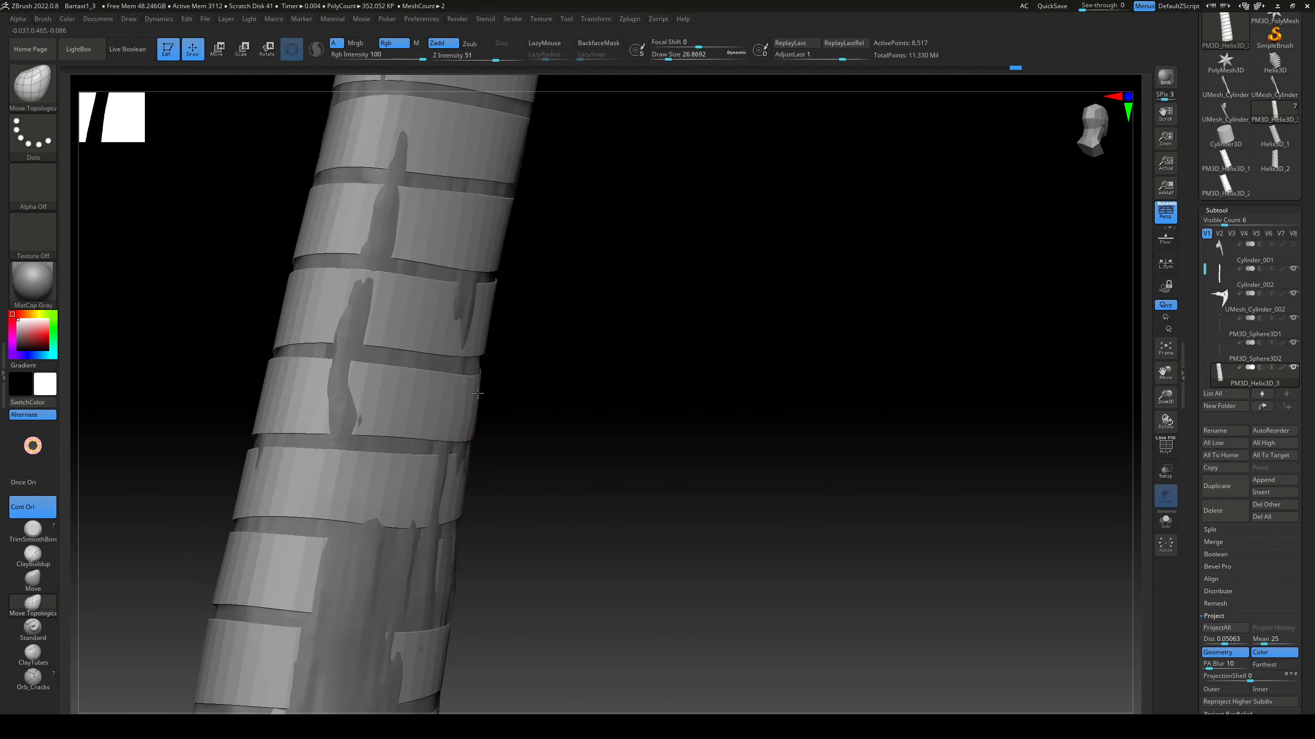
Step: Refine the spacing and fit of the subdivided ribbon's lower turns around the handle with the Move Topological brush
{"action": "right_click_drag", "start_coordinate": [481, 331], "coordinate": [443, 345]}
{"action": "right_click_drag", "start_coordinate": [430, 437], "coordinate": [480, 331]}
{"action": "left_click_drag", "start_coordinate": [481, 461], "coordinate": [495, 472]}
{"action": "right_click_drag", "start_coordinate": [797, 417], "coordinate": [685, 430]}
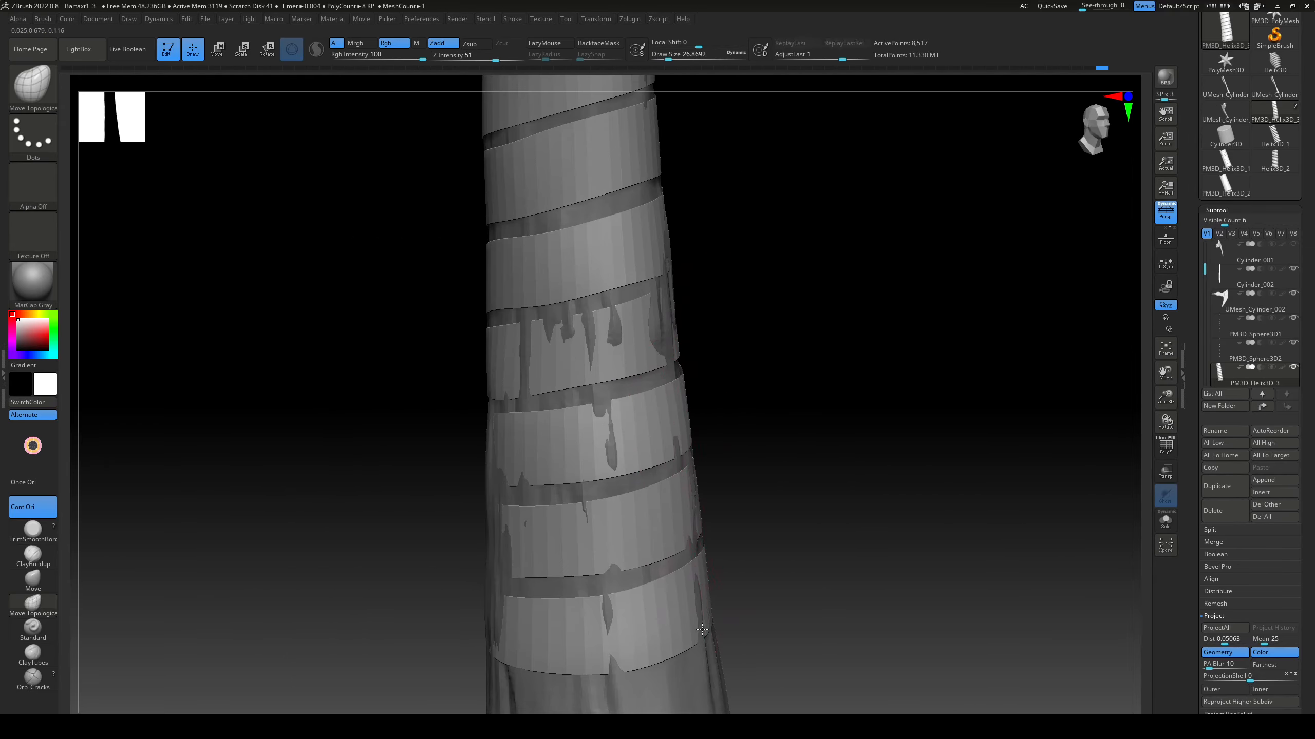
{"action": "right_click_drag", "start_coordinate": [702, 629], "coordinate": [692, 372]}
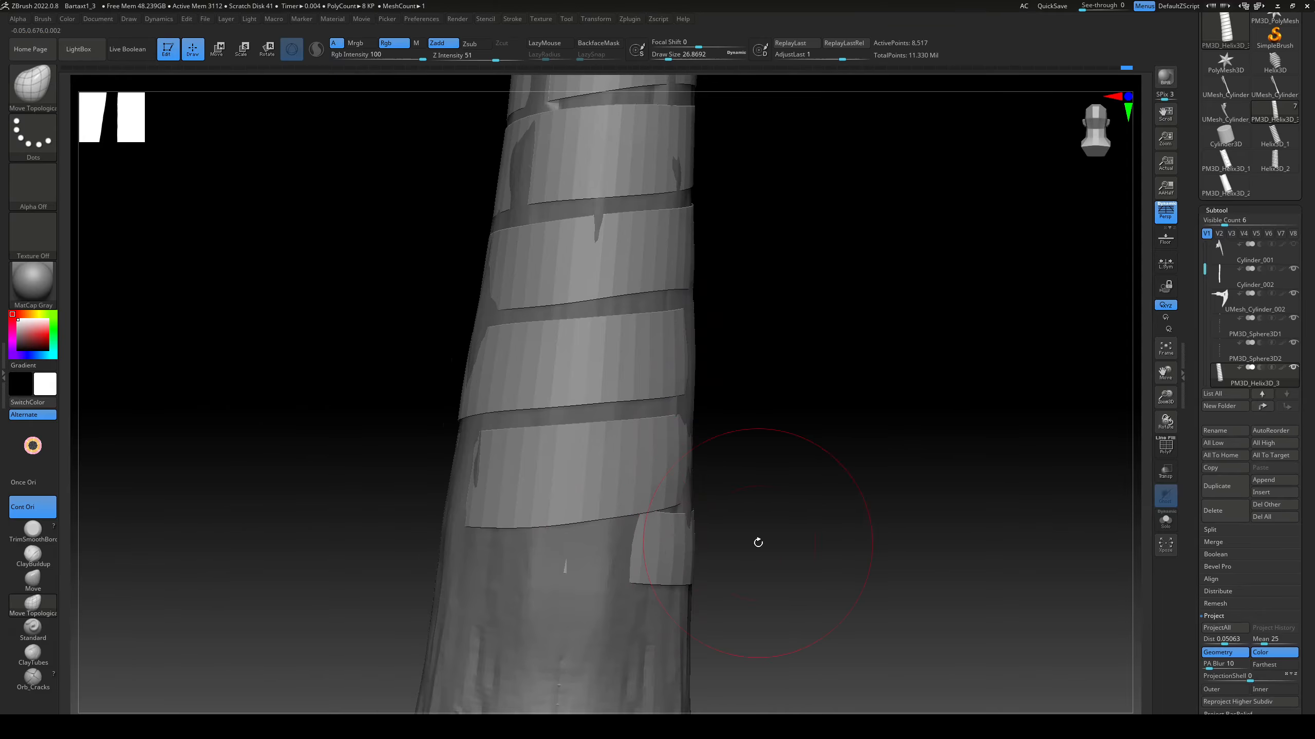
{"action": "right_click_drag", "start_coordinate": [759, 542], "coordinate": [812, 366]}
{"action": "right_click_drag", "start_coordinate": [755, 496], "coordinate": [738, 558]}
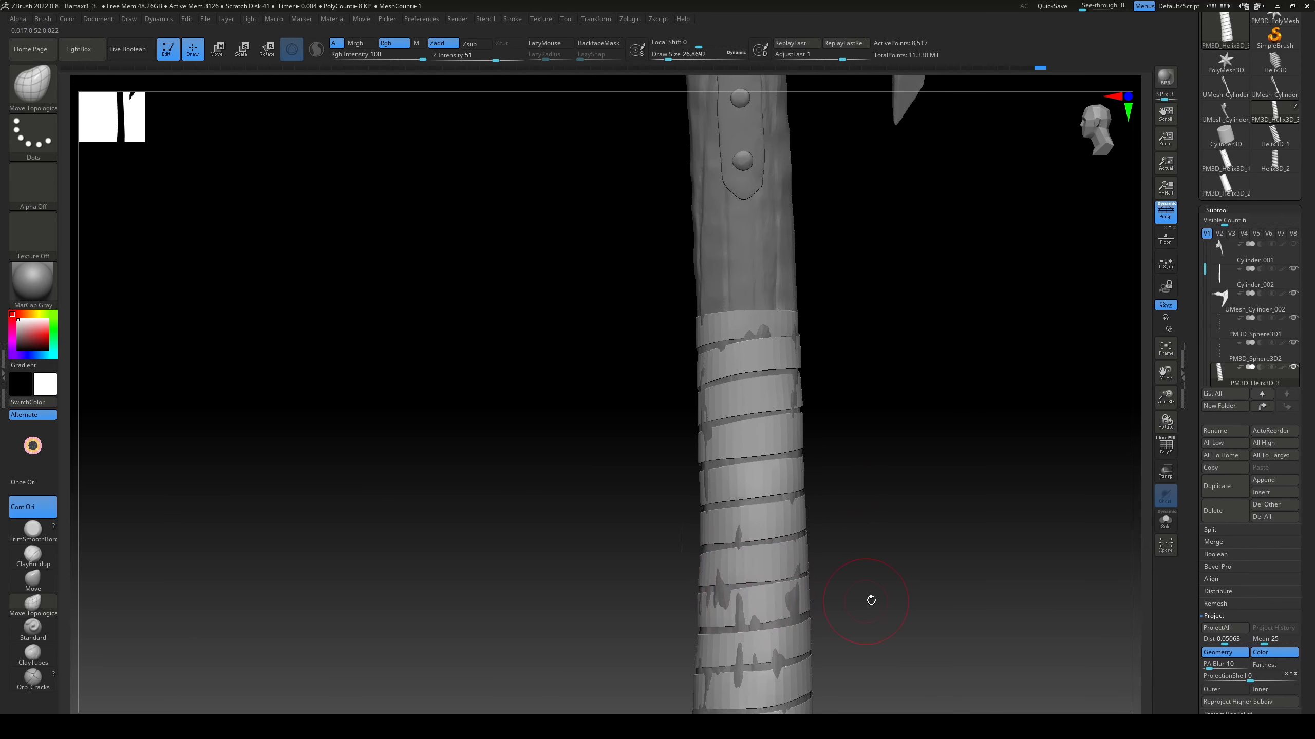
Step: Activate the ZModeler brush, raise the ribbon to its higher subdivision level and delete its lower levels
{"action": "right_click_drag", "start_coordinate": [871, 599], "coordinate": [810, 405]}
{"action": "key", "text": "b"}
{"action": "key", "text": "z"}
{"action": "key", "text": "m"}
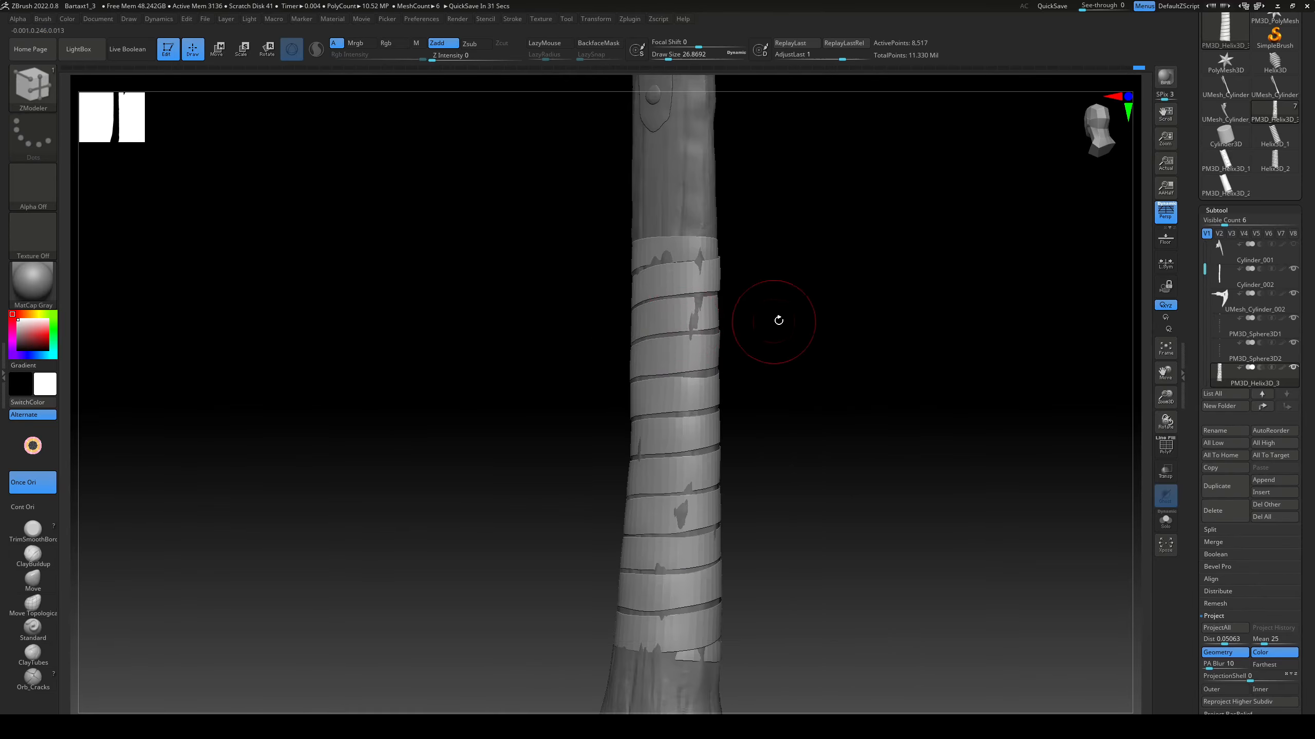
{"action": "right_click_drag", "start_coordinate": [778, 321], "coordinate": [701, 391]}
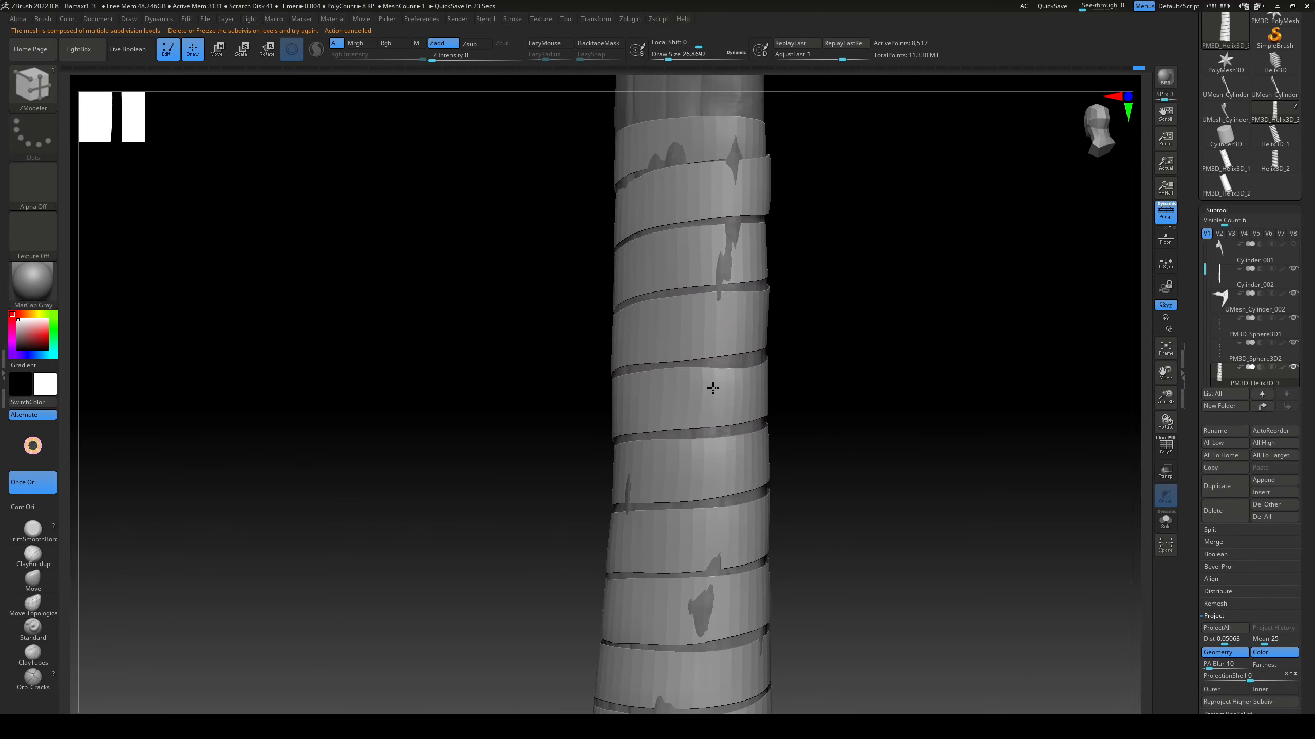
{"action": "left_click_drag", "start_coordinate": [1313, 527], "coordinate": [1313, 336]}
{"action": "left_click", "coordinate": [1220, 553]}
{"action": "left_click_drag", "start_coordinate": [1311, 176], "coordinate": [1311, 270]}
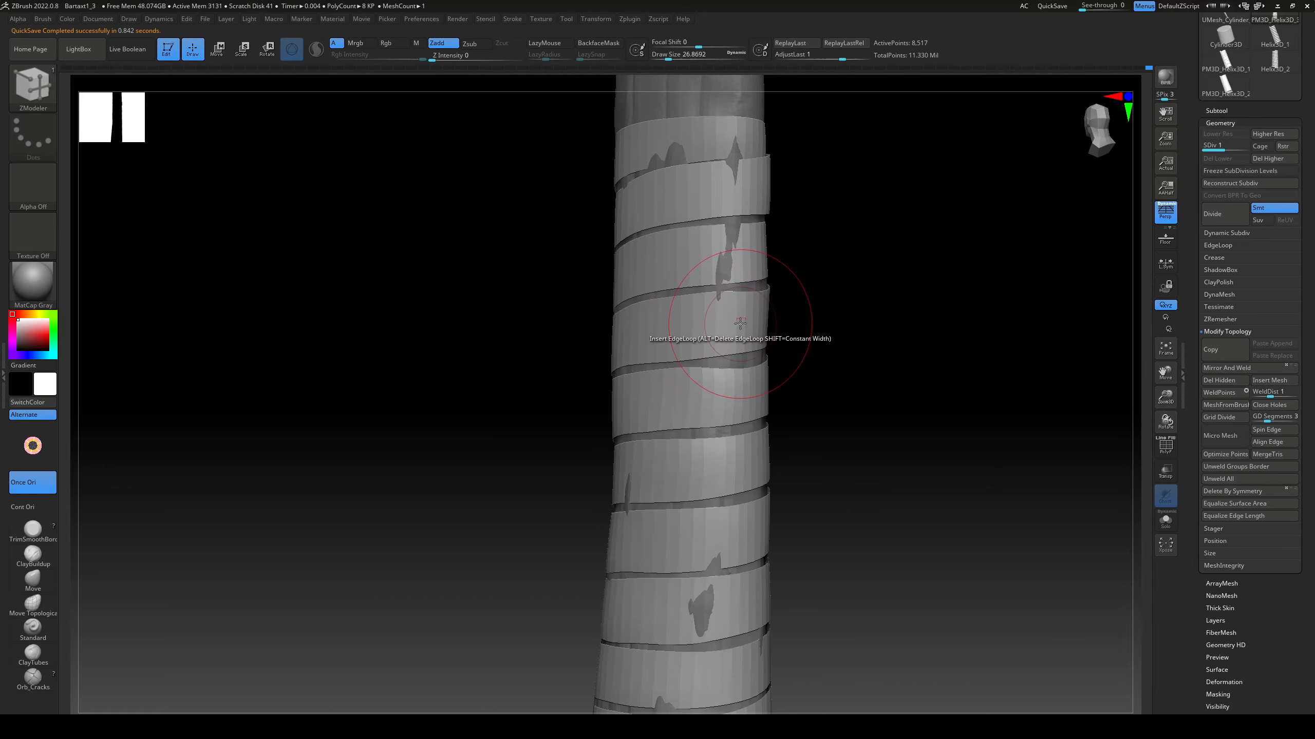
{"action": "right_click_drag", "start_coordinate": [740, 324], "coordinate": [849, 290]}
{"action": "key", "text": "d"}
{"action": "left_click", "coordinate": [1218, 159]}
{"action": "right_click_drag", "start_coordinate": [895, 368], "coordinate": [828, 331]}
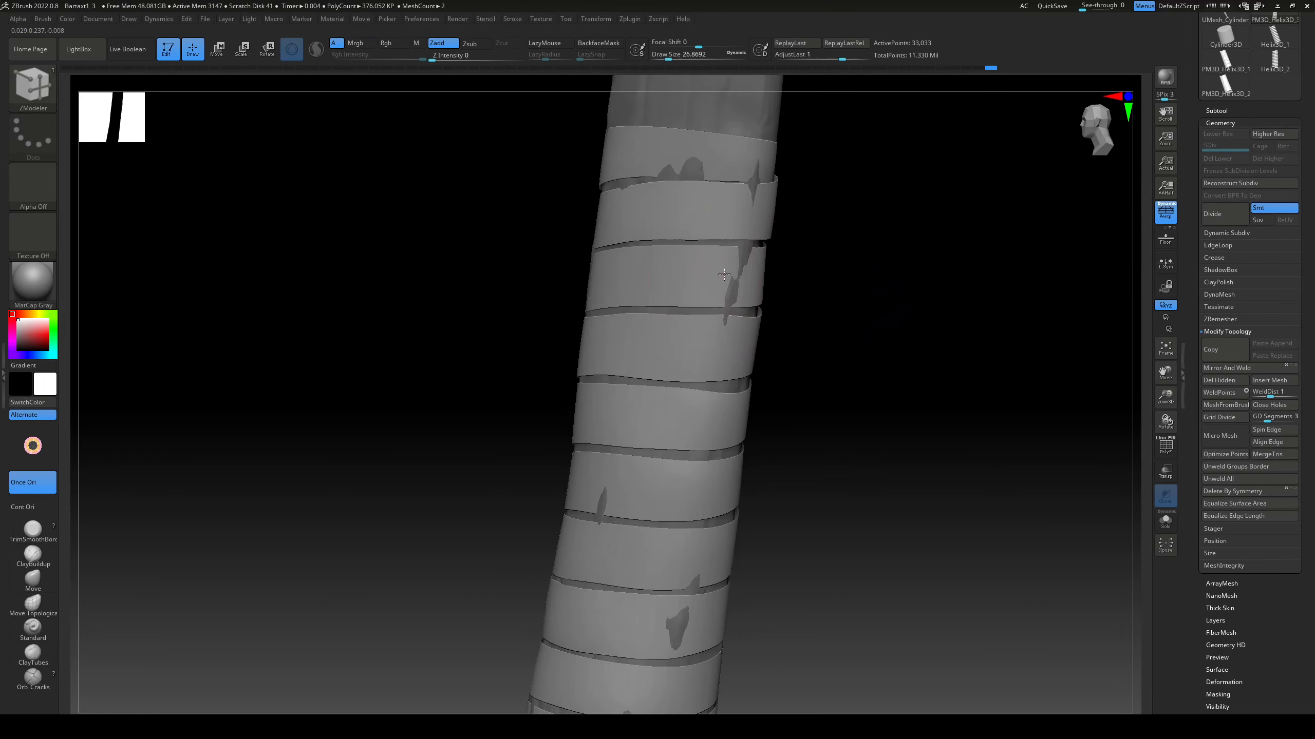
Step: Extrude the ribbon's surface with ZModeler to give the wrap thickness
{"action": "left_click_drag", "start_coordinate": [715, 281], "coordinate": [730, 240]}
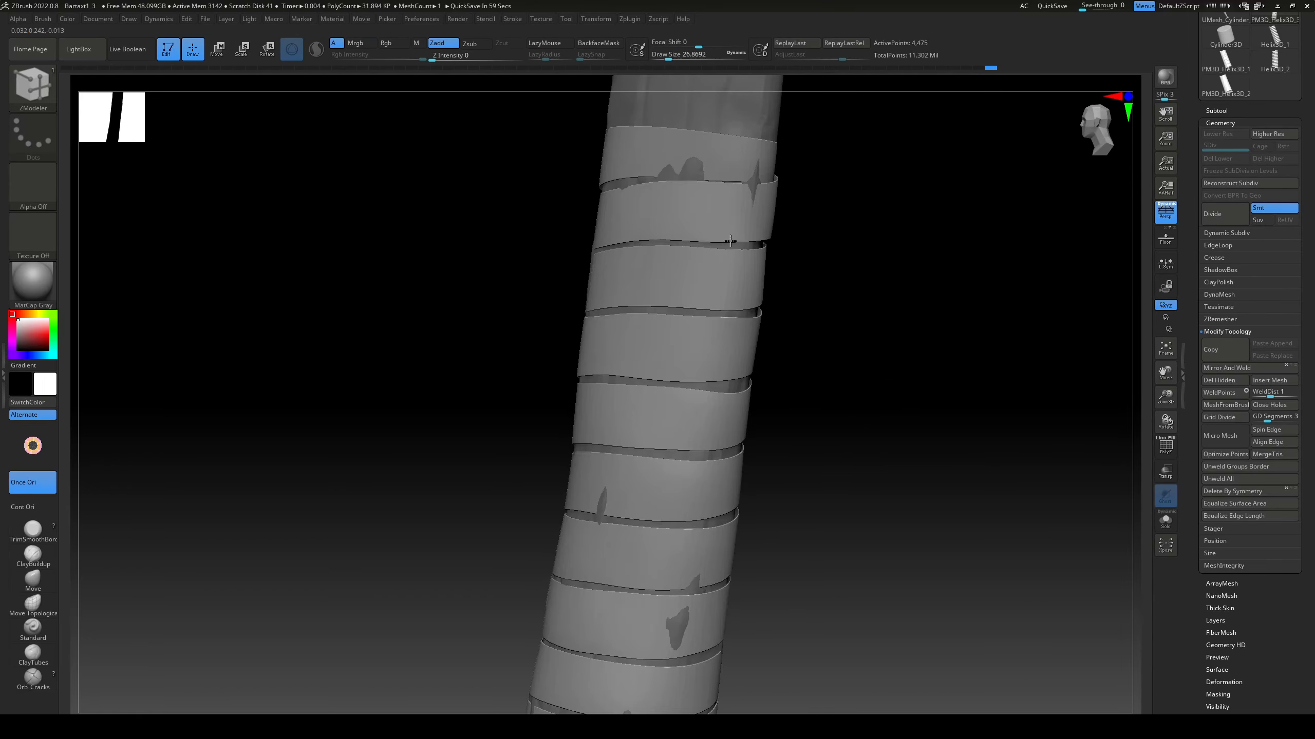
{"action": "right_click_drag", "start_coordinate": [704, 96], "coordinate": [727, 409]}
{"action": "left_click_drag", "start_coordinate": [728, 409], "coordinate": [726, 282]}
{"action": "key", "text": "shift+f"}
{"action": "right_click_drag", "start_coordinate": [883, 428], "coordinate": [848, 466], "text": "ctrl"}
{"action": "key", "text": "shift+f"}
Step: Pull the ribbon outward with the Move brush at a draw size of about 27 wherever wood pokes through its lower turns
{"action": "left_click", "coordinate": [21, 573]}
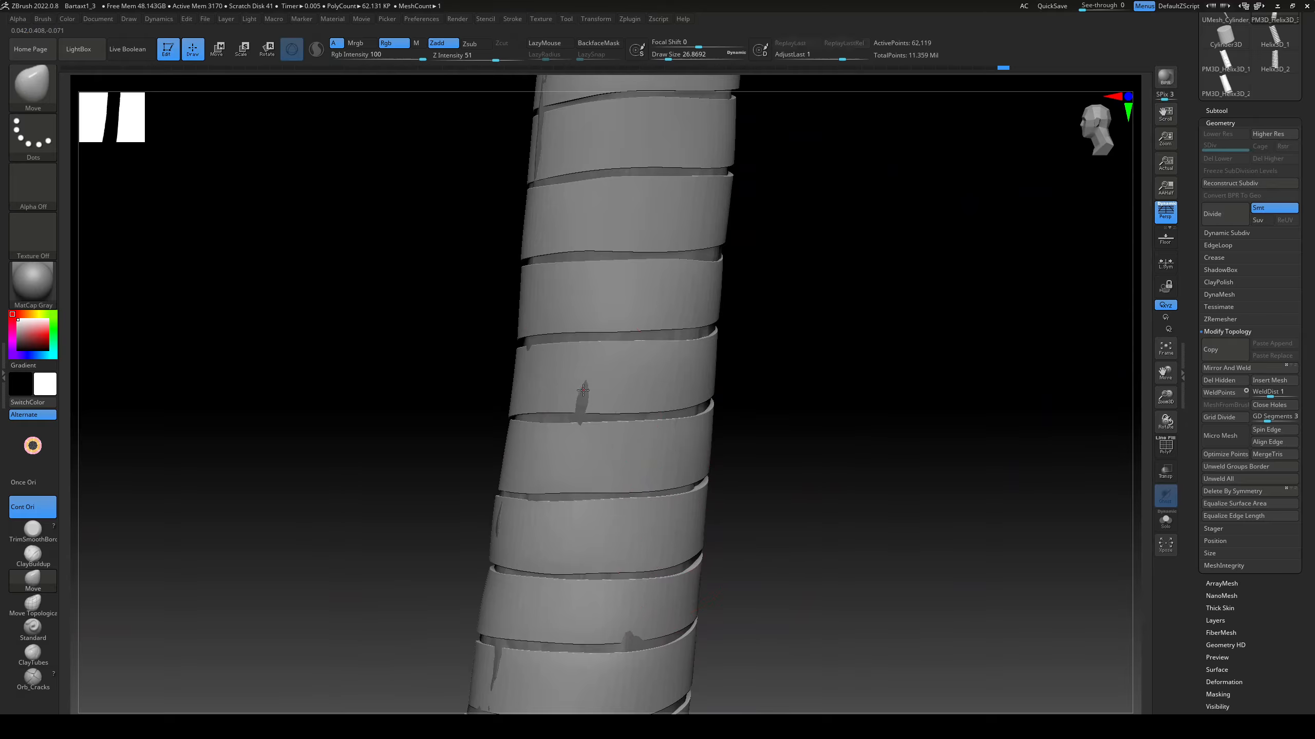
{"action": "right_click_drag", "start_coordinate": [583, 390], "coordinate": [616, 399]}
{"action": "right_click_drag", "start_coordinate": [616, 642], "coordinate": [582, 447], "text": "alt"}
{"action": "left_click_drag", "start_coordinate": [605, 451], "coordinate": [596, 466]}
{"action": "right_click_drag", "start_coordinate": [565, 523], "coordinate": [672, 544]}
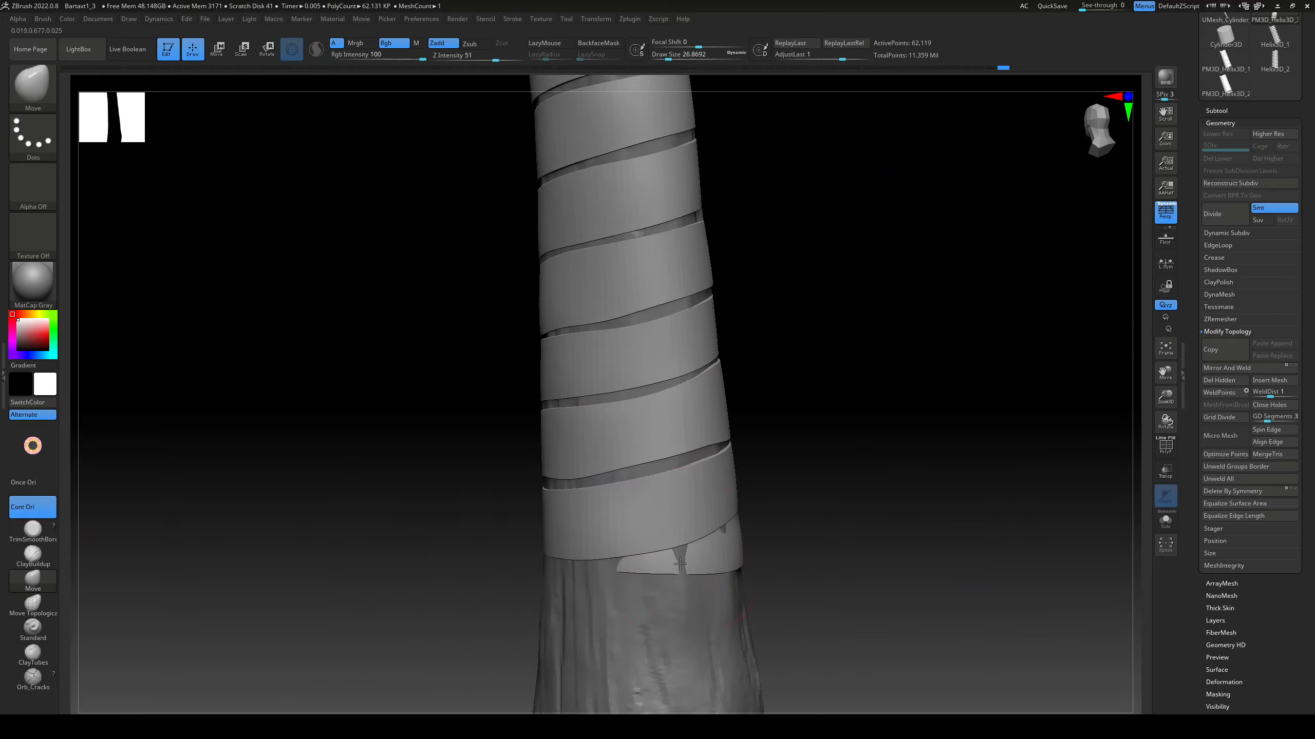
{"action": "left_click_drag", "start_coordinate": [680, 564], "coordinate": [684, 574]}
Step: Cover the remaining spots of wood showing through the ribbon on the handle's other sides with the Move brush
{"action": "right_click_drag", "start_coordinate": [901, 474], "coordinate": [828, 469]}
{"action": "right_click_drag", "start_coordinate": [790, 399], "coordinate": [781, 506], "text": "alt"}
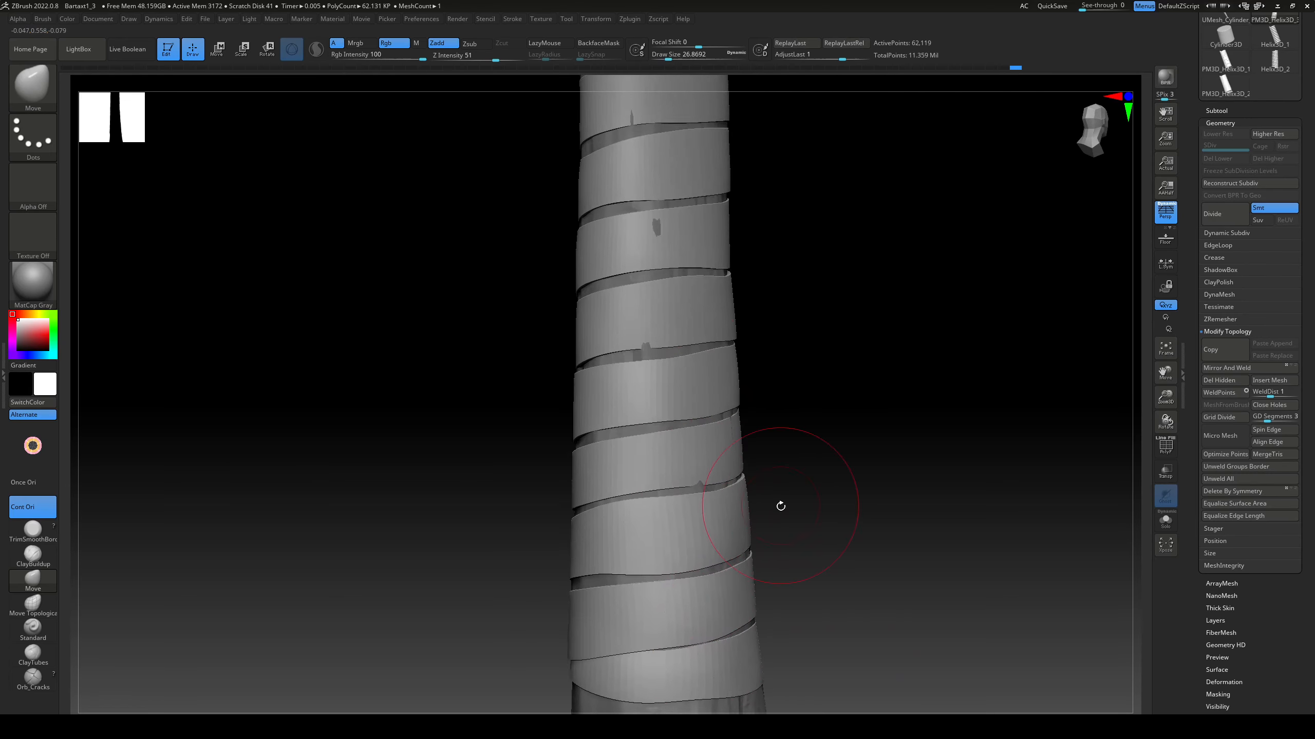
{"action": "right_click_drag", "start_coordinate": [726, 381], "coordinate": [738, 336]}
{"action": "right_click_drag", "start_coordinate": [737, 336], "coordinate": [751, 414], "text": "alt"}
{"action": "right_click_drag", "start_coordinate": [751, 414], "coordinate": [811, 446], "text": "alt"}
{"action": "left_click_drag", "start_coordinate": [603, 534], "coordinate": [590, 544]}
{"action": "mouse_move", "coordinate": [637, 518]}
{"action": "right_mouse_down"}
{"action": "mouse_move", "coordinate": [678, 450]}
{"action": "mouse_move", "coordinate": [715, 466]}
{"action": "mouse_move", "coordinate": [722, 317]}
{"action": "mouse_move", "coordinate": [716, 432]}
{"action": "mouse_move", "coordinate": [748, 470]}
{"action": "mouse_move", "coordinate": [837, 446]}
{"action": "mouse_move", "coordinate": [610, 293]}
{"action": "mouse_move", "coordinate": [772, 499]}
{"action": "mouse_move", "coordinate": [631, 513]}
{"action": "right_mouse_up"}
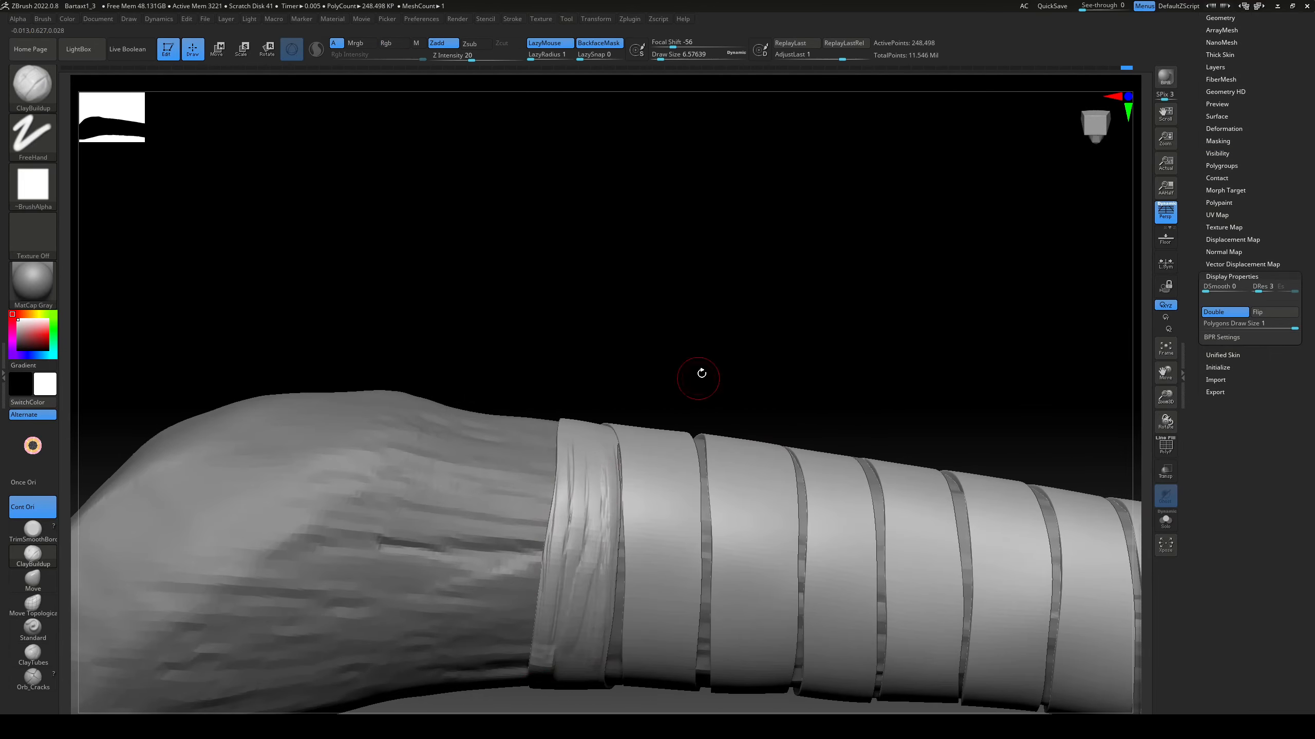
Step: Sculpt cloth folds on the wrap's first turns near the pommel with ClayBuildup, raising the draw size to about 9.4
{"action": "right_click_drag", "start_coordinate": [701, 373], "coordinate": [535, 574]}
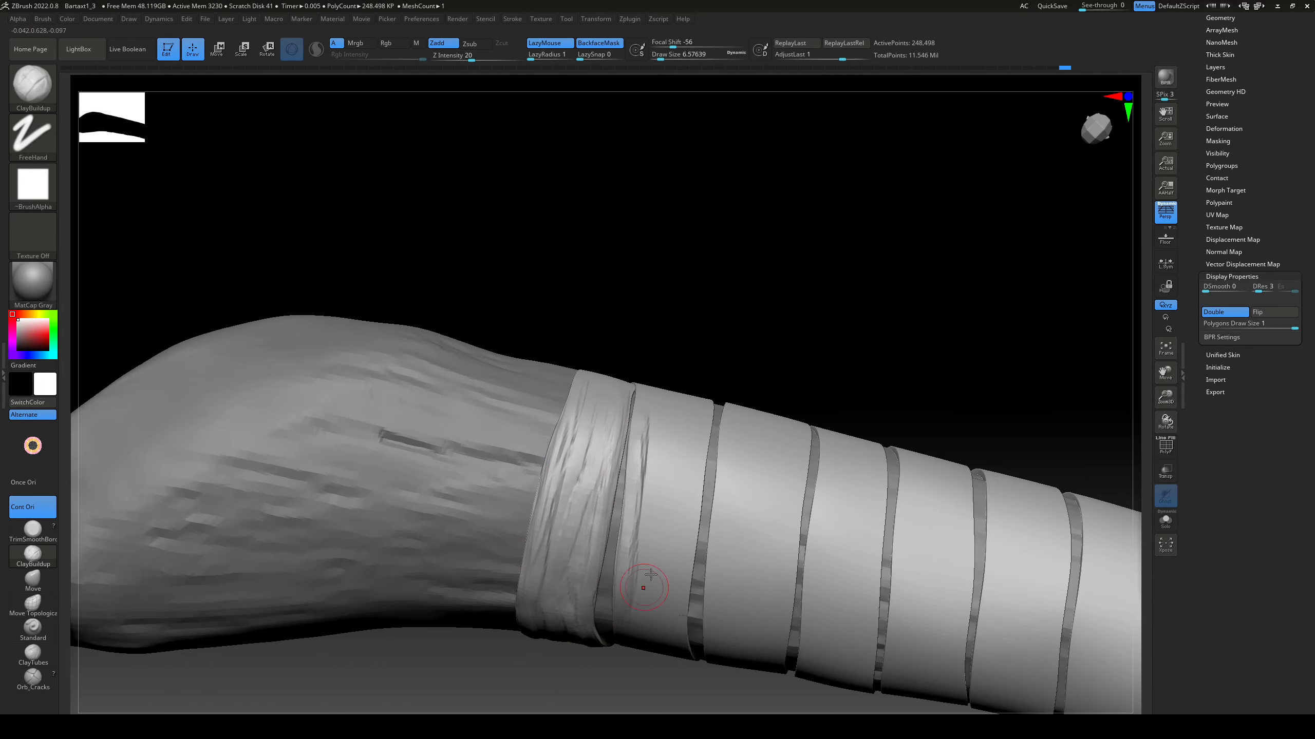
{"action": "right_click_drag", "start_coordinate": [707, 399], "coordinate": [710, 378]}
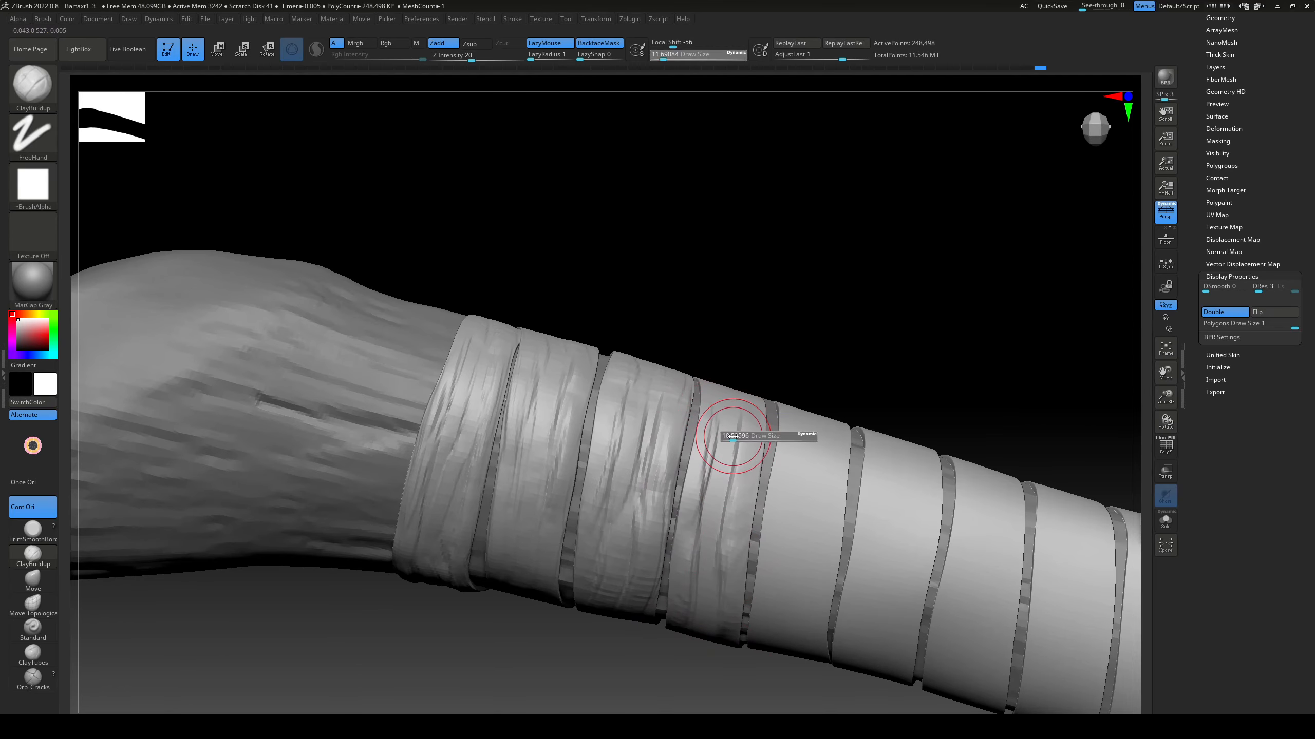
{"action": "right_click_drag", "start_coordinate": [727, 429], "coordinate": [736, 411]}
{"action": "left_click_drag", "start_coordinate": [720, 606], "coordinate": [694, 580]}
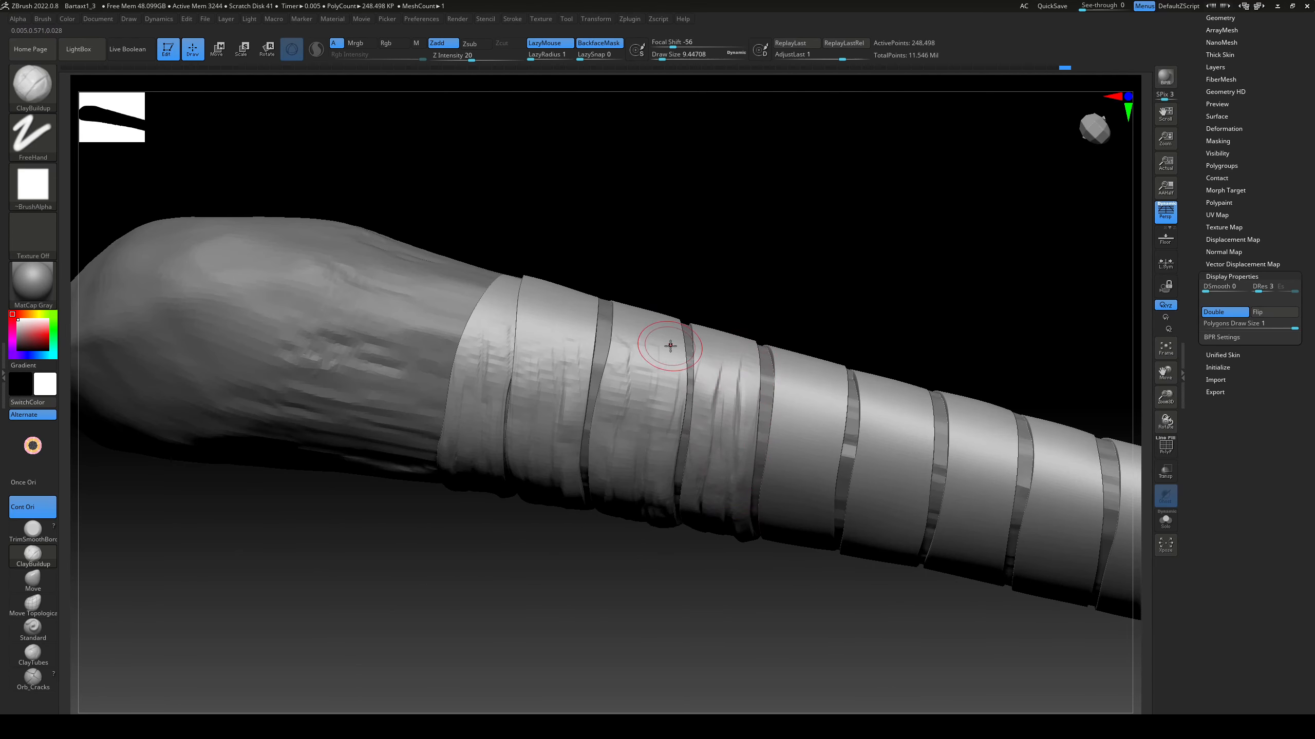
Step: Extend the ClayBuildup folds around the side of the wrap's lower turns and onto the following turns
{"action": "left_click_drag", "start_coordinate": [669, 346], "coordinate": [656, 384]}
{"action": "mouse_move", "coordinate": [621, 549]}
{"action": "left_mouse_down"}
{"action": "mouse_move", "coordinate": [616, 466]}
{"action": "mouse_move", "coordinate": [611, 580]}
{"action": "mouse_move", "coordinate": [616, 542]}
{"action": "left_mouse_up"}
{"action": "left_click_drag", "start_coordinate": [693, 345], "coordinate": [691, 523]}
{"action": "left_click_drag", "start_coordinate": [692, 353], "coordinate": [673, 508]}
{"action": "mouse_move", "coordinate": [717, 572]}
{"action": "left_mouse_down"}
{"action": "mouse_move", "coordinate": [733, 396]}
{"action": "mouse_move", "coordinate": [770, 382]}
{"action": "mouse_move", "coordinate": [751, 466]}
{"action": "left_mouse_up"}
{"action": "left_click_drag", "start_coordinate": [745, 574], "coordinate": [738, 440]}
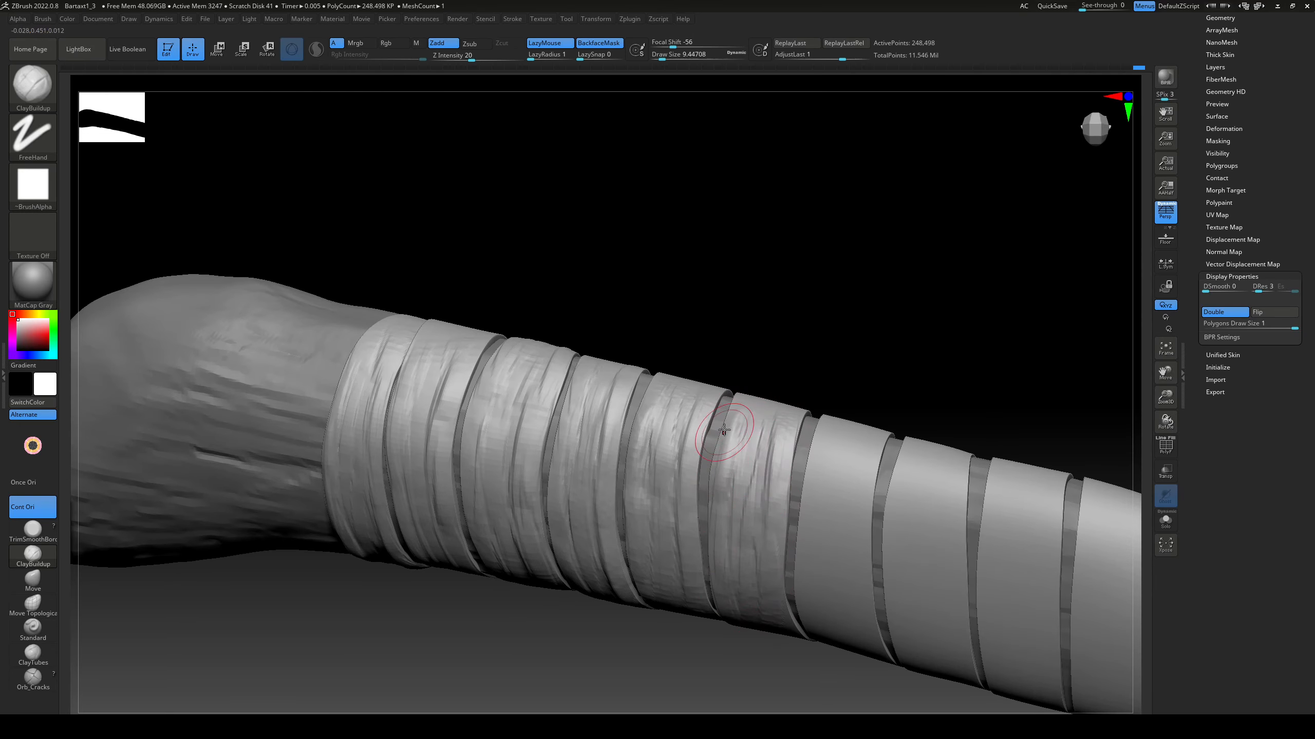
Step: Build up fabric creases on the fifth and sixth turns with ClayBuildup at a draw size of about 9.4
{"action": "left_click_drag", "start_coordinate": [762, 656], "coordinate": [742, 585]}
{"action": "left_click_drag", "start_coordinate": [740, 435], "coordinate": [736, 499]}
{"action": "mouse_move", "coordinate": [745, 661]}
{"action": "left_mouse_down"}
{"action": "mouse_move", "coordinate": [752, 570]}
{"action": "mouse_move", "coordinate": [715, 549]}
{"action": "left_mouse_up"}
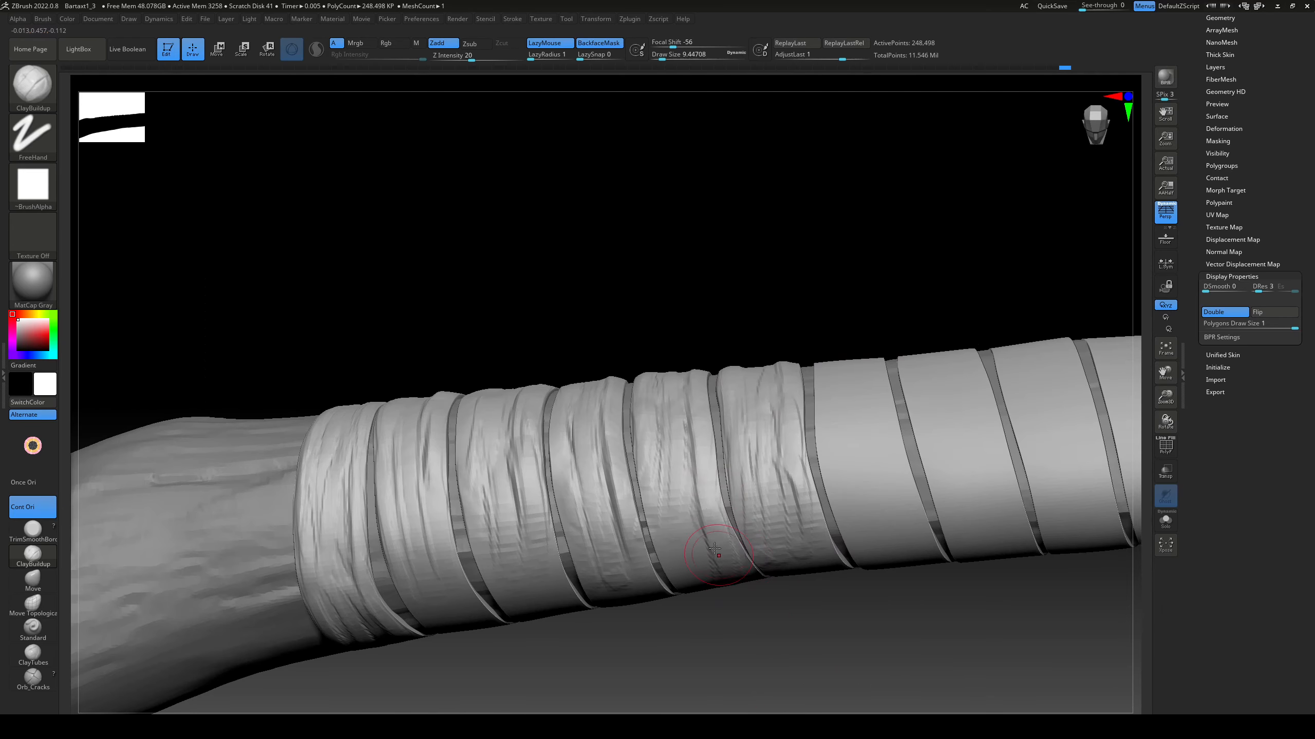
{"action": "left_click_drag", "start_coordinate": [701, 636], "coordinate": [732, 580]}
{"action": "mouse_move", "coordinate": [760, 494]}
{"action": "left_mouse_down"}
{"action": "mouse_move", "coordinate": [792, 470]}
{"action": "mouse_move", "coordinate": [810, 538]}
{"action": "left_mouse_up"}
{"action": "left_click_drag", "start_coordinate": [807, 596], "coordinate": [725, 559]}
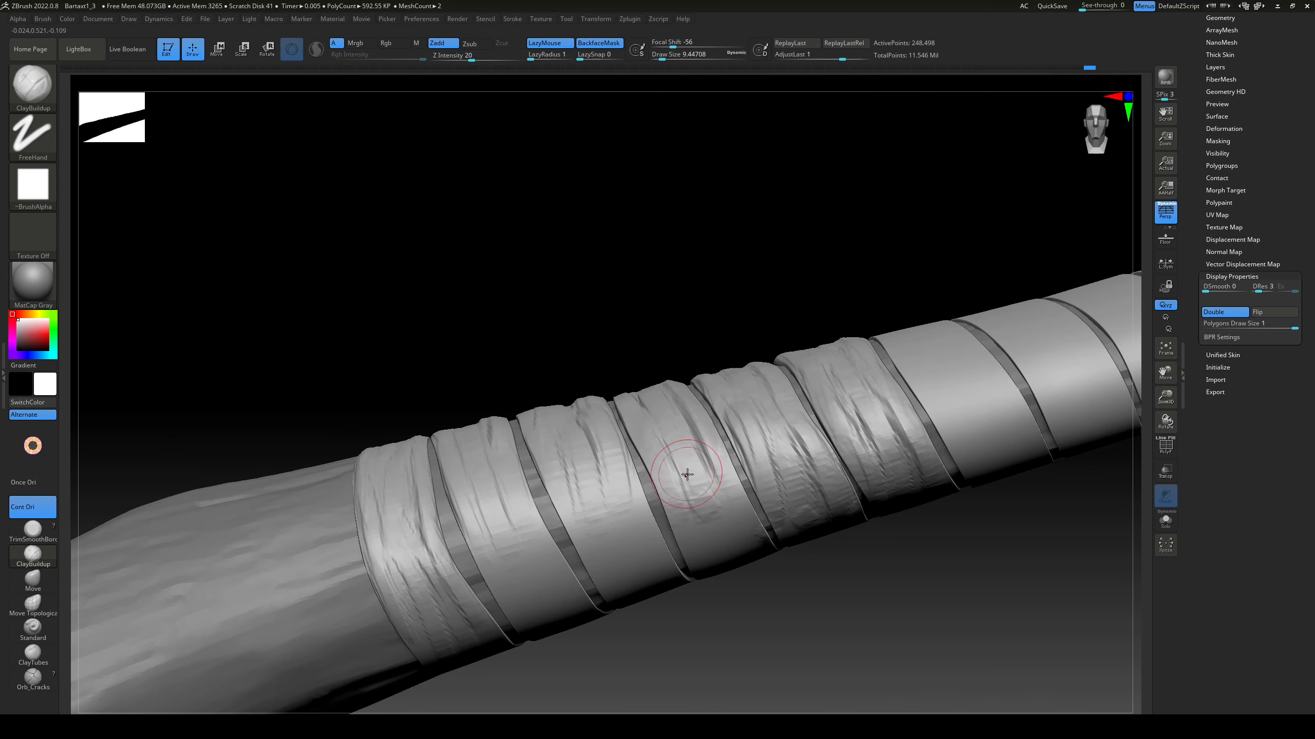
Step: Continue the ClayBuildup folds across the smooth underside of the wrap's lower turns
{"action": "left_click_drag", "start_coordinate": [689, 473], "coordinate": [744, 523]}
{"action": "left_click_drag", "start_coordinate": [734, 621], "coordinate": [699, 579]}
{"action": "left_click_drag", "start_coordinate": [694, 502], "coordinate": [740, 564]}
{"action": "mouse_move", "coordinate": [688, 631]}
{"action": "left_mouse_down"}
{"action": "mouse_move", "coordinate": [674, 344]}
{"action": "mouse_move", "coordinate": [647, 362]}
{"action": "left_mouse_up"}
{"action": "mouse_move", "coordinate": [621, 461]}
{"action": "left_mouse_down"}
{"action": "mouse_move", "coordinate": [693, 589]}
{"action": "mouse_move", "coordinate": [675, 535]}
{"action": "mouse_move", "coordinate": [712, 567]}
{"action": "left_mouse_up"}
{"action": "mouse_move", "coordinate": [556, 479]}
{"action": "left_mouse_down"}
{"action": "mouse_move", "coordinate": [637, 582]}
{"action": "mouse_move", "coordinate": [637, 606]}
{"action": "left_mouse_up"}
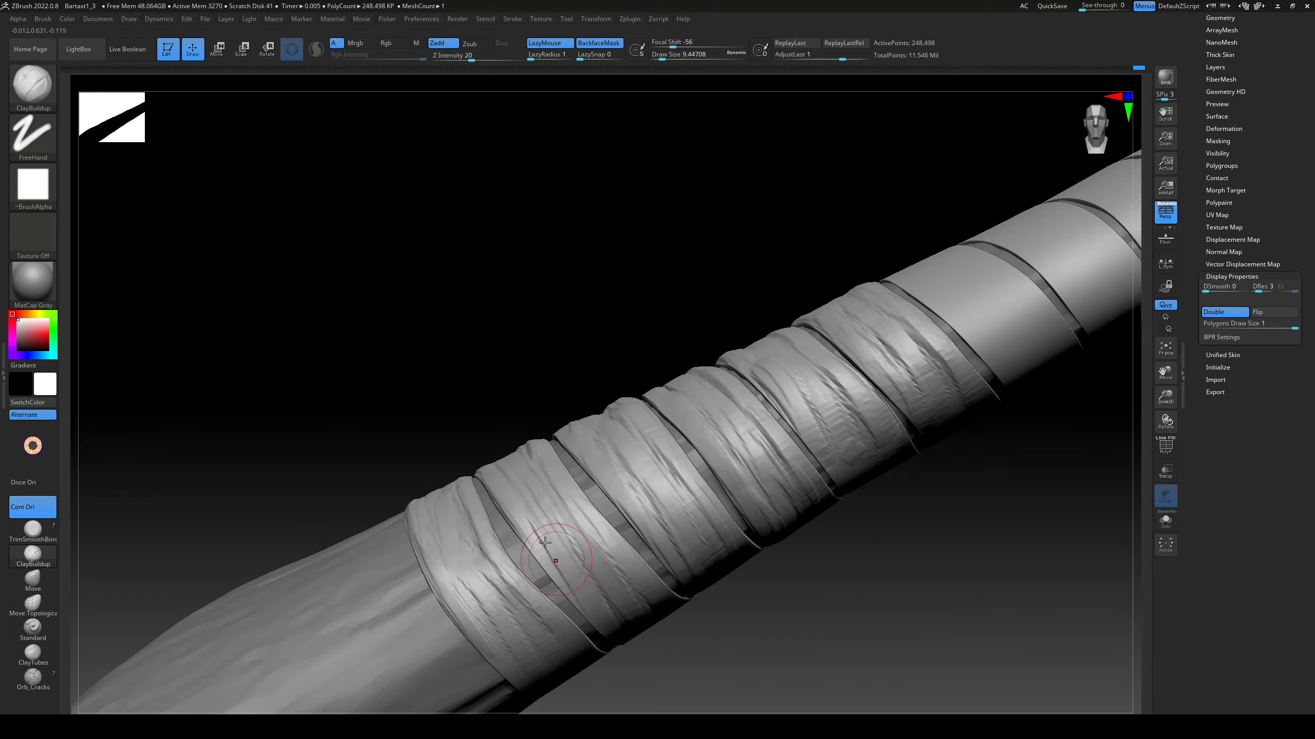
{"action": "mouse_move", "coordinate": [549, 540]}
{"action": "left_mouse_down"}
{"action": "mouse_move", "coordinate": [592, 601]}
{"action": "mouse_move", "coordinate": [634, 619]}
{"action": "left_mouse_up"}
{"action": "left_click_drag", "start_coordinate": [725, 637], "coordinate": [673, 606]}
Step: Add ClayBuildup creases to the first two turns on the next smooth side of the wrap
{"action": "left_click_drag", "start_coordinate": [473, 489], "coordinate": [554, 609]}
{"action": "left_click_drag", "start_coordinate": [523, 466], "coordinate": [618, 606]}
{"action": "mouse_move", "coordinate": [491, 502]}
{"action": "left_mouse_down"}
{"action": "mouse_move", "coordinate": [582, 631]}
{"action": "mouse_move", "coordinate": [618, 624]}
{"action": "mouse_move", "coordinate": [642, 640]}
{"action": "left_mouse_up"}
{"action": "left_click_drag", "start_coordinate": [605, 510], "coordinate": [680, 603]}
{"action": "left_click_drag", "start_coordinate": [611, 458], "coordinate": [704, 580]}
{"action": "left_click_drag", "start_coordinate": [626, 430], "coordinate": [730, 565]}
{"action": "left_click_drag", "start_coordinate": [639, 484], "coordinate": [696, 591]}
{"action": "left_click_drag", "start_coordinate": [605, 430], "coordinate": [688, 590]}
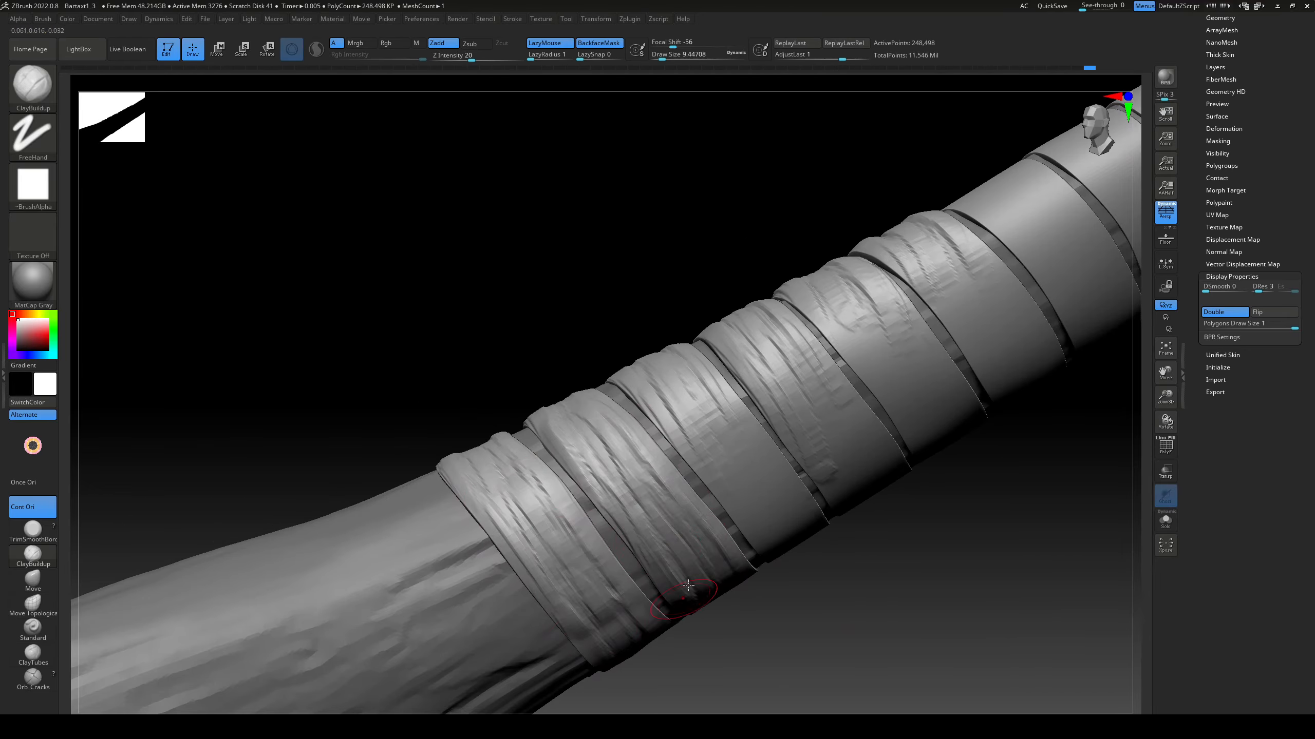
Step: Sculpt diagonal ClayBuildup folds across the third to fifth turns on that same side of the wrap
{"action": "left_click_drag", "start_coordinate": [639, 390], "coordinate": [736, 518]}
{"action": "left_click_drag", "start_coordinate": [696, 443], "coordinate": [769, 546]}
{"action": "mouse_move", "coordinate": [699, 388]}
{"action": "left_mouse_down"}
{"action": "mouse_move", "coordinate": [771, 526]}
{"action": "mouse_move", "coordinate": [766, 471]}
{"action": "left_mouse_up"}
{"action": "left_click_drag", "start_coordinate": [745, 435], "coordinate": [794, 517]}
{"action": "left_click_drag", "start_coordinate": [772, 414], "coordinate": [828, 489]}
{"action": "mouse_move", "coordinate": [787, 365]}
{"action": "left_mouse_down"}
{"action": "mouse_move", "coordinate": [846, 479]}
{"action": "mouse_move", "coordinate": [877, 461]}
{"action": "left_mouse_up"}
{"action": "left_click_drag", "start_coordinate": [797, 383], "coordinate": [833, 455]}
Step: Sculpt more ClayBuildup folds along the wrap, filling the remaining smooth areas of its turns
{"action": "left_click_drag", "start_coordinate": [473, 497], "coordinate": [572, 631]}
{"action": "left_click_drag", "start_coordinate": [854, 581], "coordinate": [754, 614], "text": "alt"}
{"action": "left_click_drag", "start_coordinate": [680, 471], "coordinate": [725, 531]}
{"action": "left_click_drag", "start_coordinate": [714, 396], "coordinate": [784, 495]}
{"action": "left_click_drag", "start_coordinate": [717, 355], "coordinate": [841, 484]}
{"action": "left_click_drag", "start_coordinate": [769, 324], "coordinate": [890, 463]}
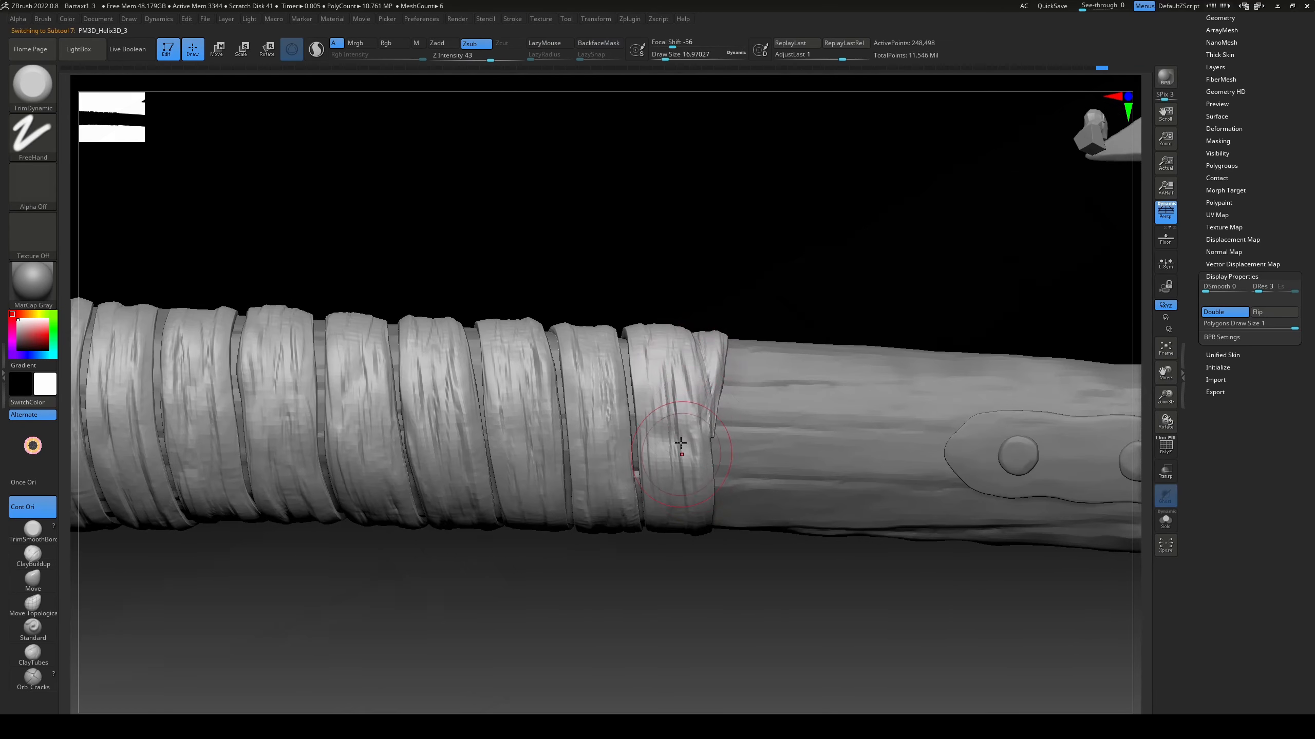
{"action": "left_click_drag", "start_coordinate": [672, 372], "coordinate": [694, 474]}
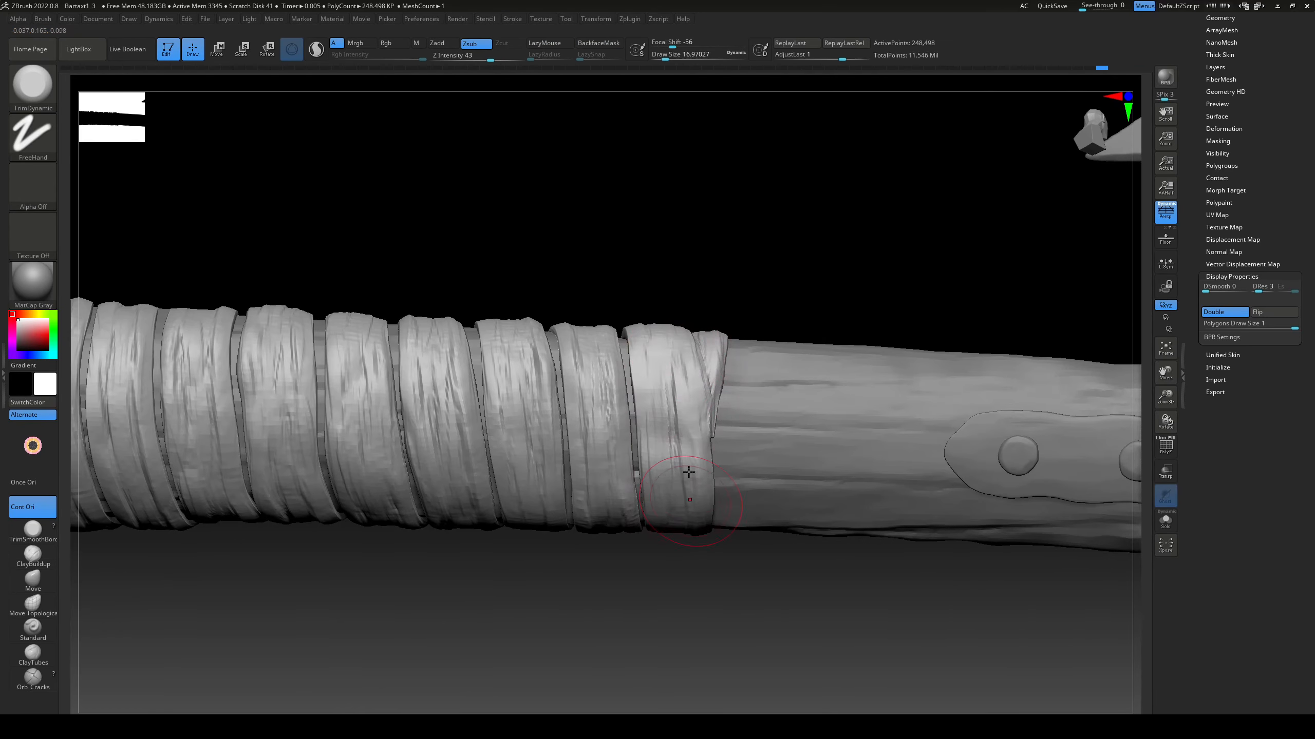
Step: Flatten the folds on the wrap's uppermost turns with the TrimDynamic brush at a draw size of about 17 and intensity 43
{"action": "left_click_drag", "start_coordinate": [652, 332], "coordinate": [673, 430]}
{"action": "mouse_move", "coordinate": [611, 337]}
{"action": "left_mouse_down"}
{"action": "mouse_move", "coordinate": [623, 476]}
{"action": "mouse_move", "coordinate": [600, 517]}
{"action": "left_mouse_up"}
{"action": "left_click_drag", "start_coordinate": [512, 336], "coordinate": [544, 518]}
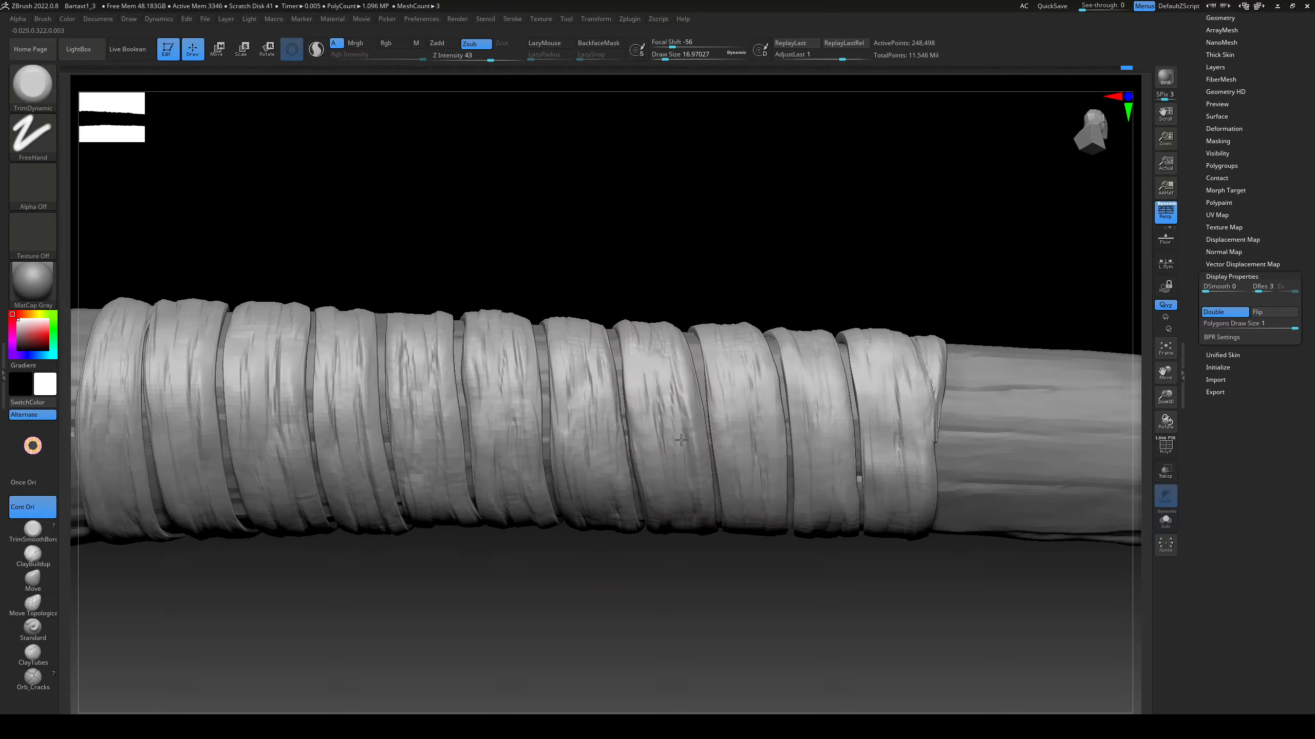
{"action": "mouse_move", "coordinate": [681, 440]}
{"action": "left_mouse_down"}
{"action": "mouse_move", "coordinate": [587, 376]}
{"action": "mouse_move", "coordinate": [565, 445]}
{"action": "left_mouse_up"}
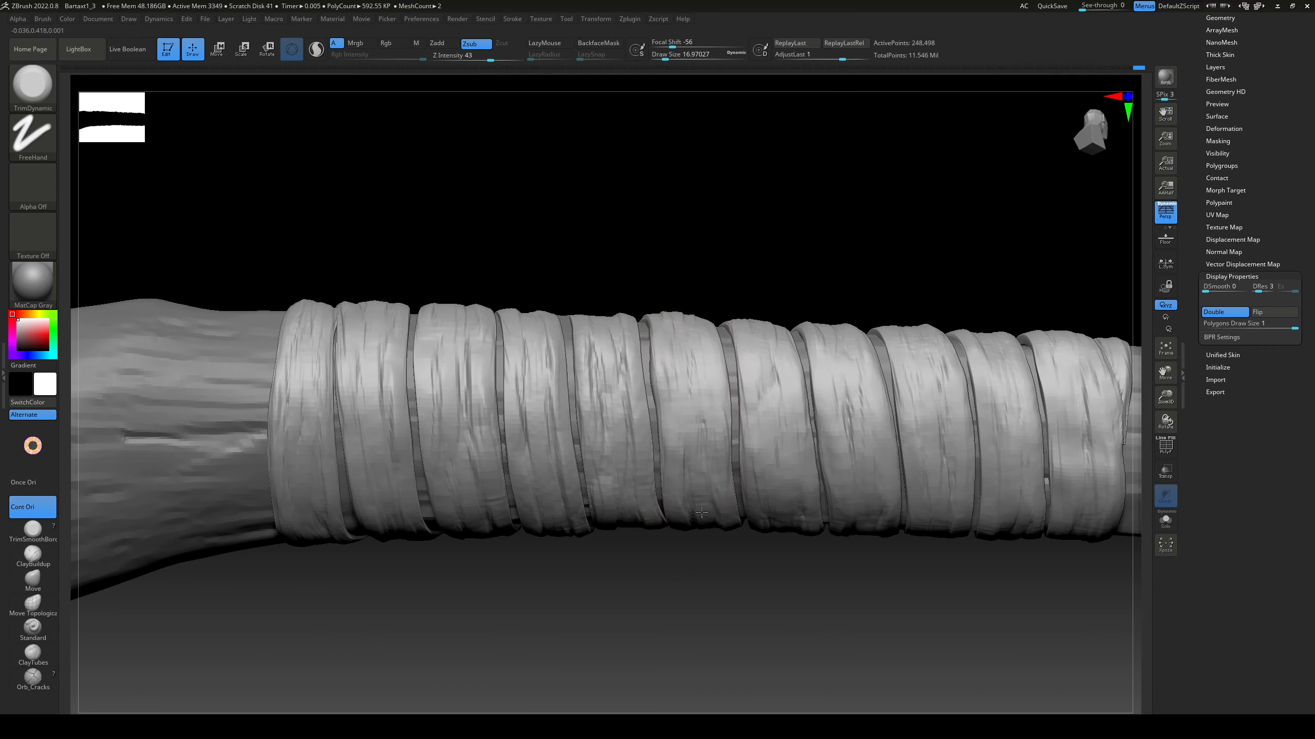
Step: Flatten the raised folds on the wrap's lower turns near the pommel with the TrimDynamic brush
{"action": "mouse_move", "coordinate": [610, 337]}
{"action": "left_mouse_down"}
{"action": "mouse_move", "coordinate": [607, 444]}
{"action": "mouse_move", "coordinate": [619, 440]}
{"action": "left_mouse_up"}
{"action": "left_click_drag", "start_coordinate": [538, 342], "coordinate": [559, 466]}
{"action": "left_click_drag", "start_coordinate": [479, 353], "coordinate": [486, 430]}
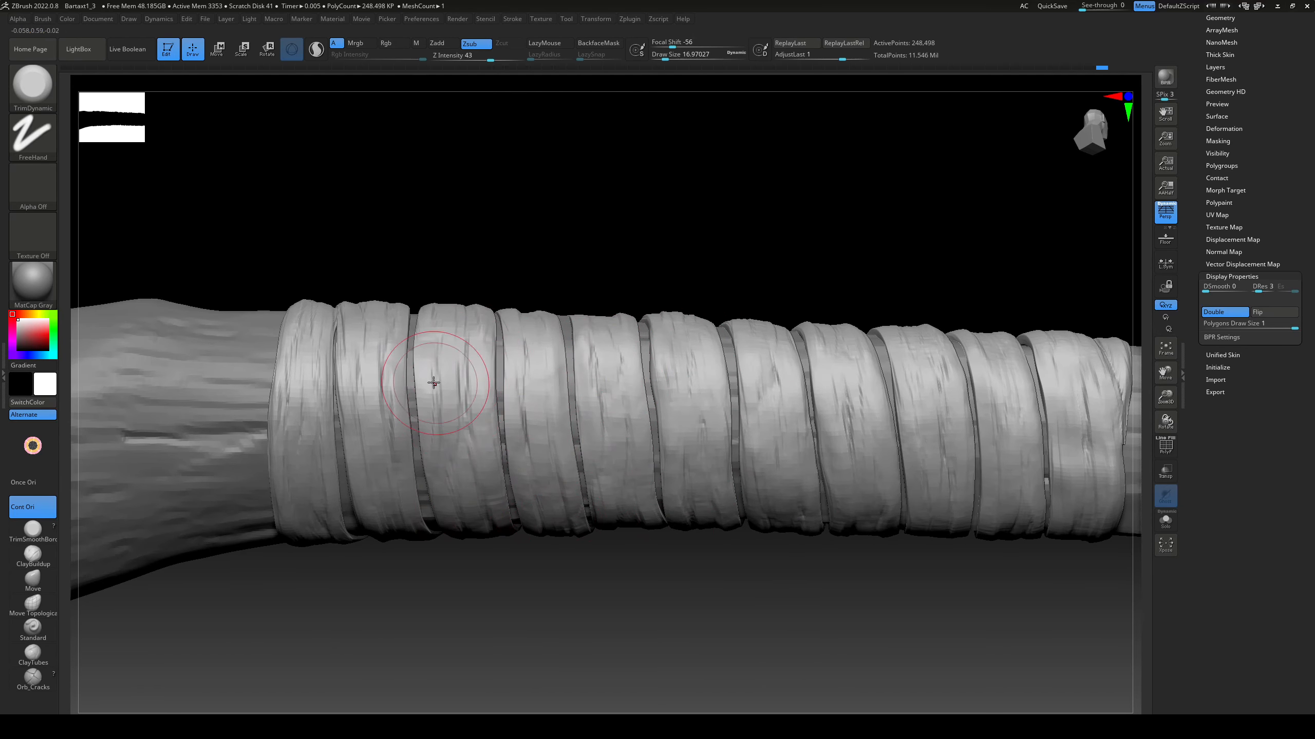
{"action": "left_click_drag", "start_coordinate": [440, 342], "coordinate": [450, 430]}
{"action": "left_click_drag", "start_coordinate": [383, 348], "coordinate": [393, 525]}
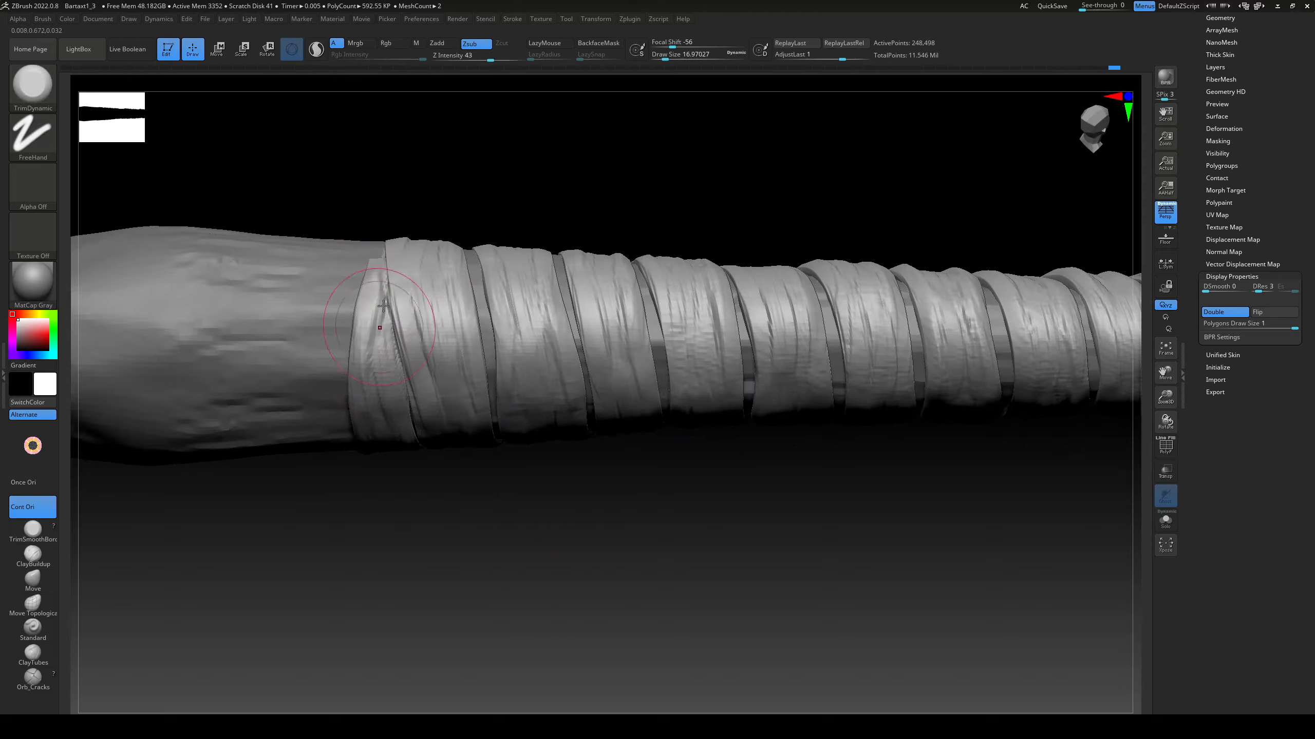
Step: Flatten the remaining folds on the wrap's turns nearest the pommel from a rotated side with the TrimDynamic brush
{"action": "left_click_drag", "start_coordinate": [362, 280], "coordinate": [414, 337]}
{"action": "mouse_move", "coordinate": [487, 270]}
{"action": "left_mouse_down"}
{"action": "mouse_move", "coordinate": [590, 346]}
{"action": "mouse_move", "coordinate": [595, 368]}
{"action": "left_mouse_up"}
{"action": "left_click_drag", "start_coordinate": [725, 213], "coordinate": [637, 227], "text": "alt"}
{"action": "left_click_drag", "start_coordinate": [631, 303], "coordinate": [614, 419]}
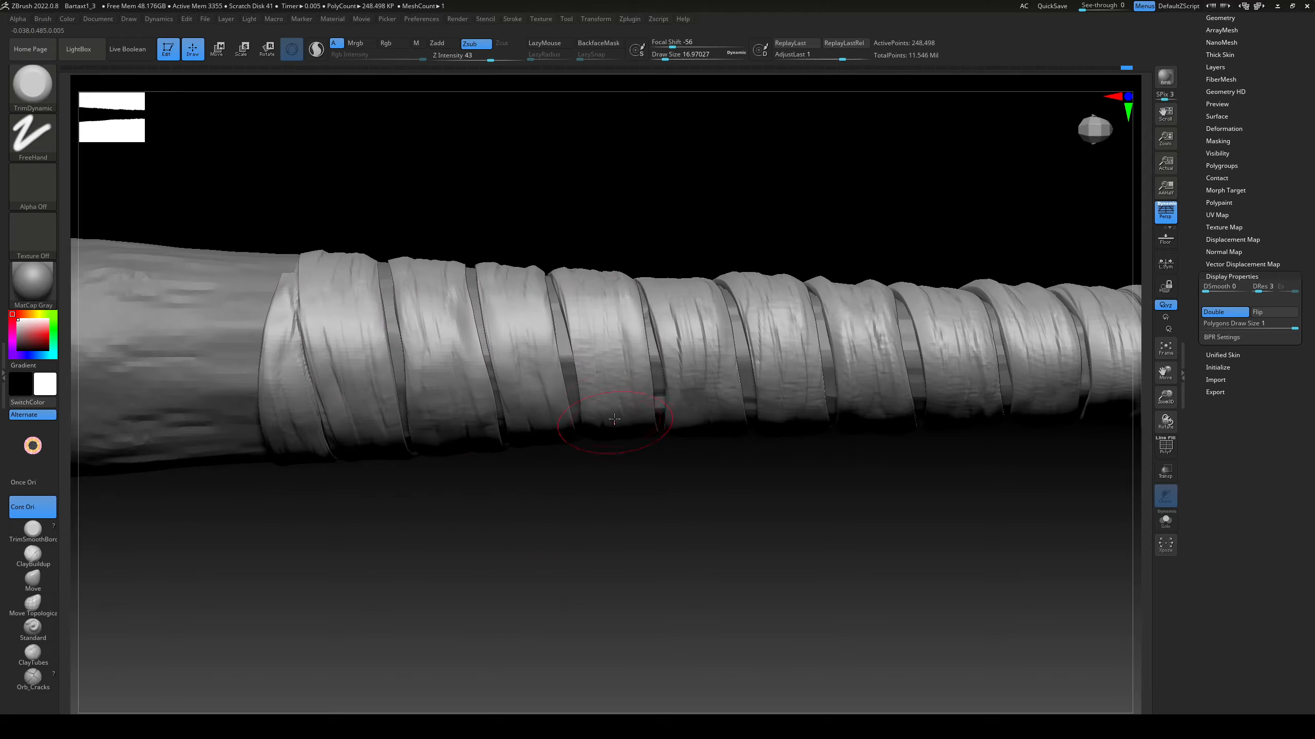
{"action": "left_click_drag", "start_coordinate": [776, 206], "coordinate": [570, 212], "text": "alt"}
{"action": "left_click_drag", "start_coordinate": [673, 207], "coordinate": [543, 212], "text": "alt"}
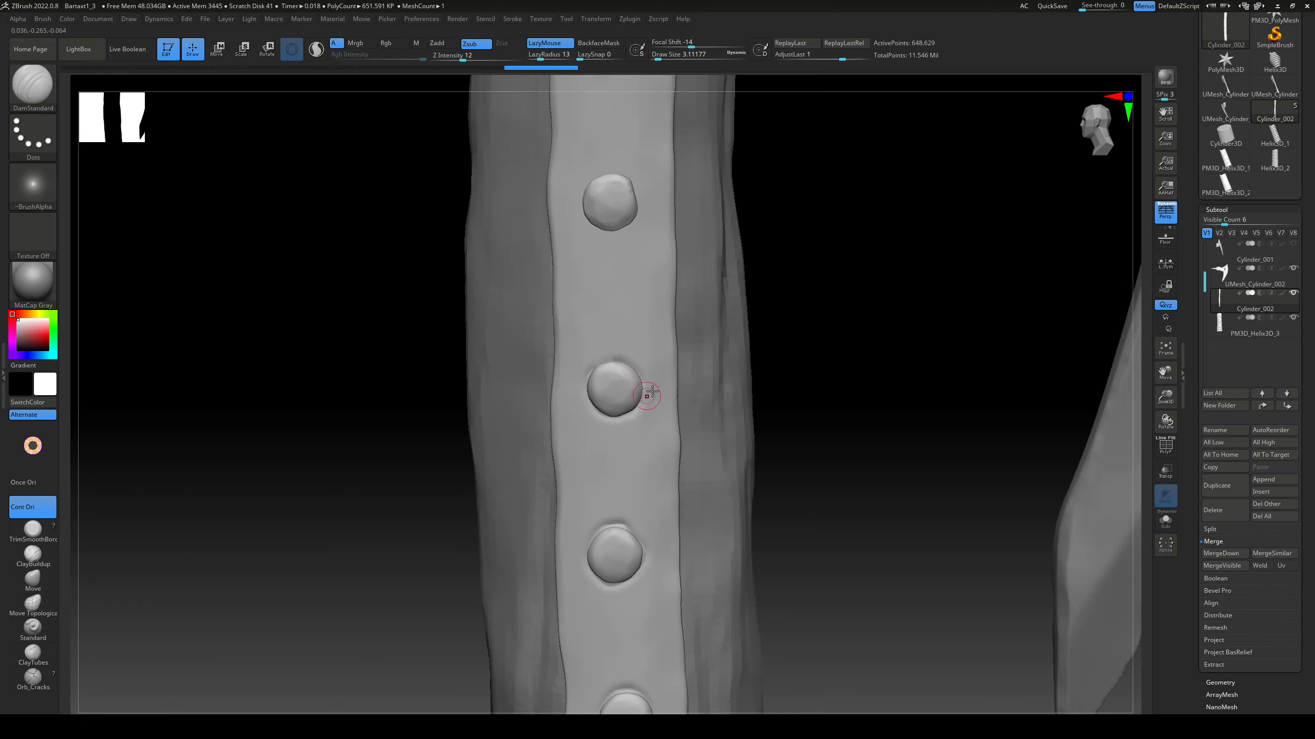
Step: Carve shallow grooves around the rivets on the handle's metal strip with DamStandard at intensity 12 and draw size about 3
{"action": "left_click_drag", "start_coordinate": [774, 331], "coordinate": [729, 382]}
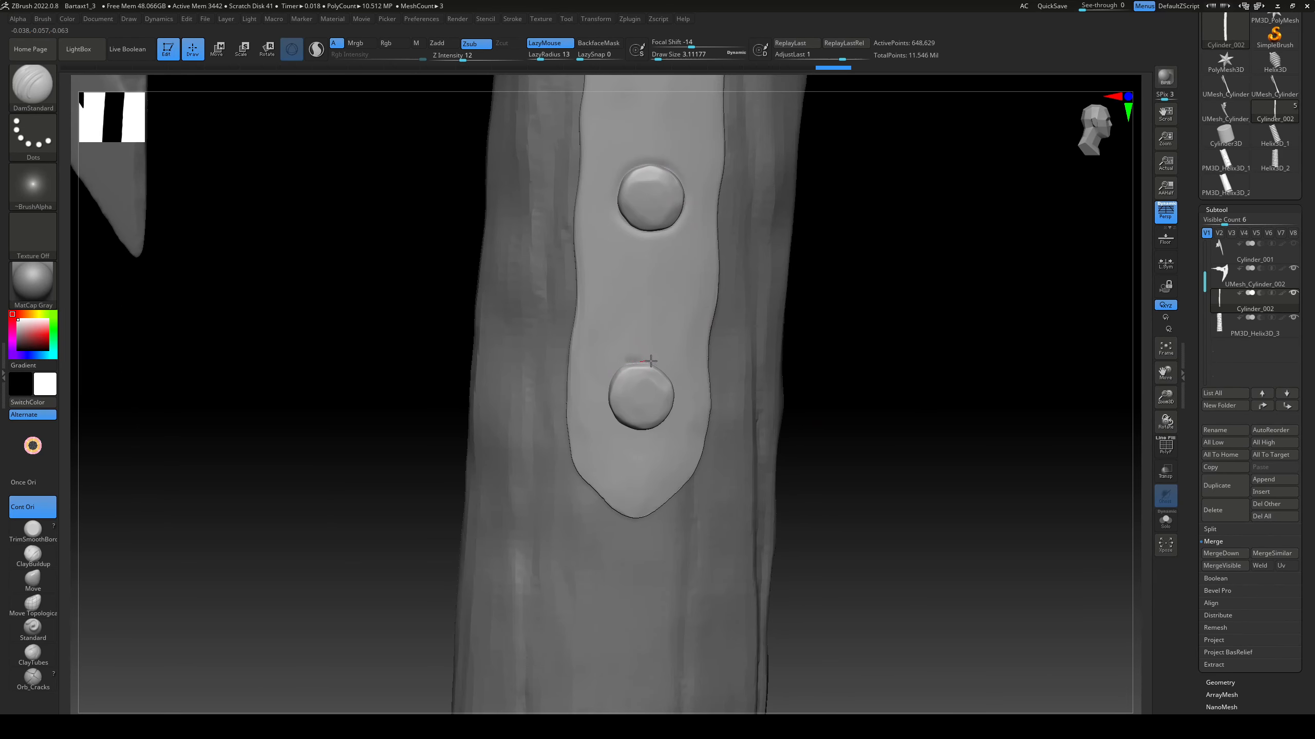
{"action": "left_click_drag", "start_coordinate": [884, 367], "coordinate": [777, 426]}
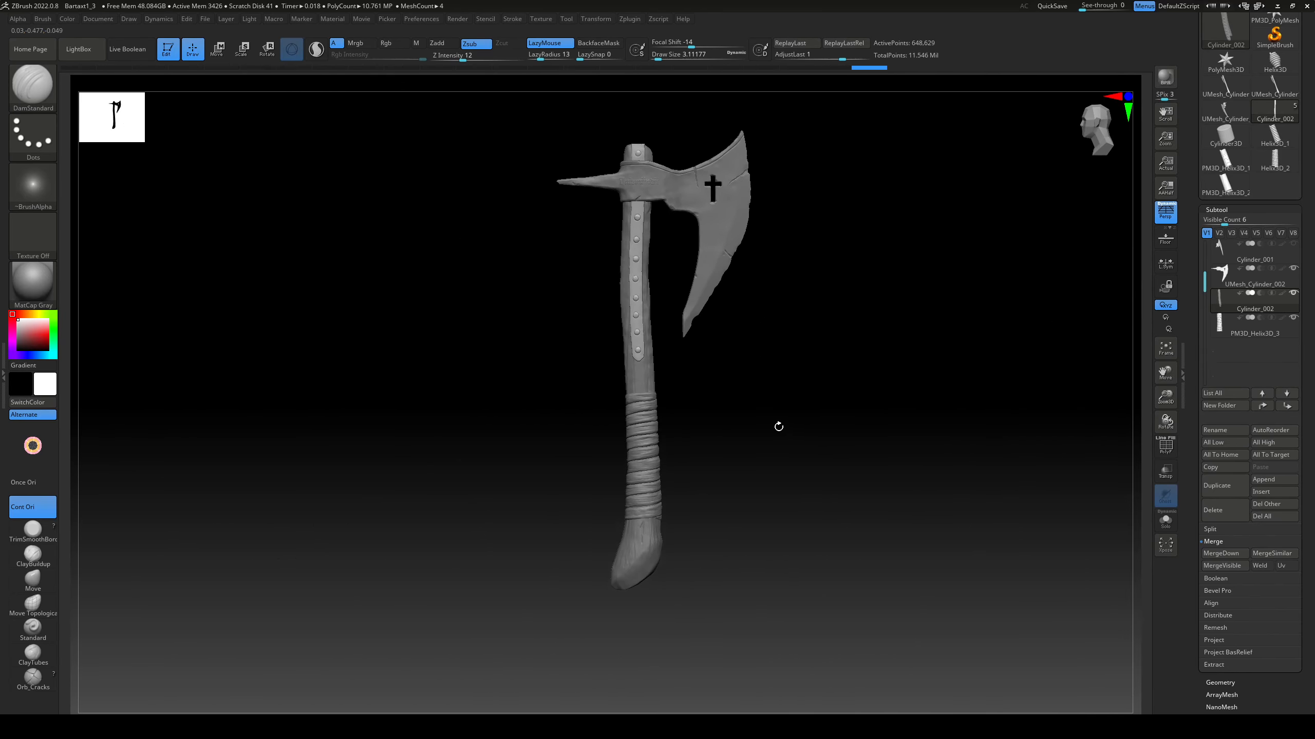
Step: Make the axe head the active subtool, switch from Zsub to Rgb and choose a bright green paint colour
{"action": "left_click", "coordinate": [1263, 272]}
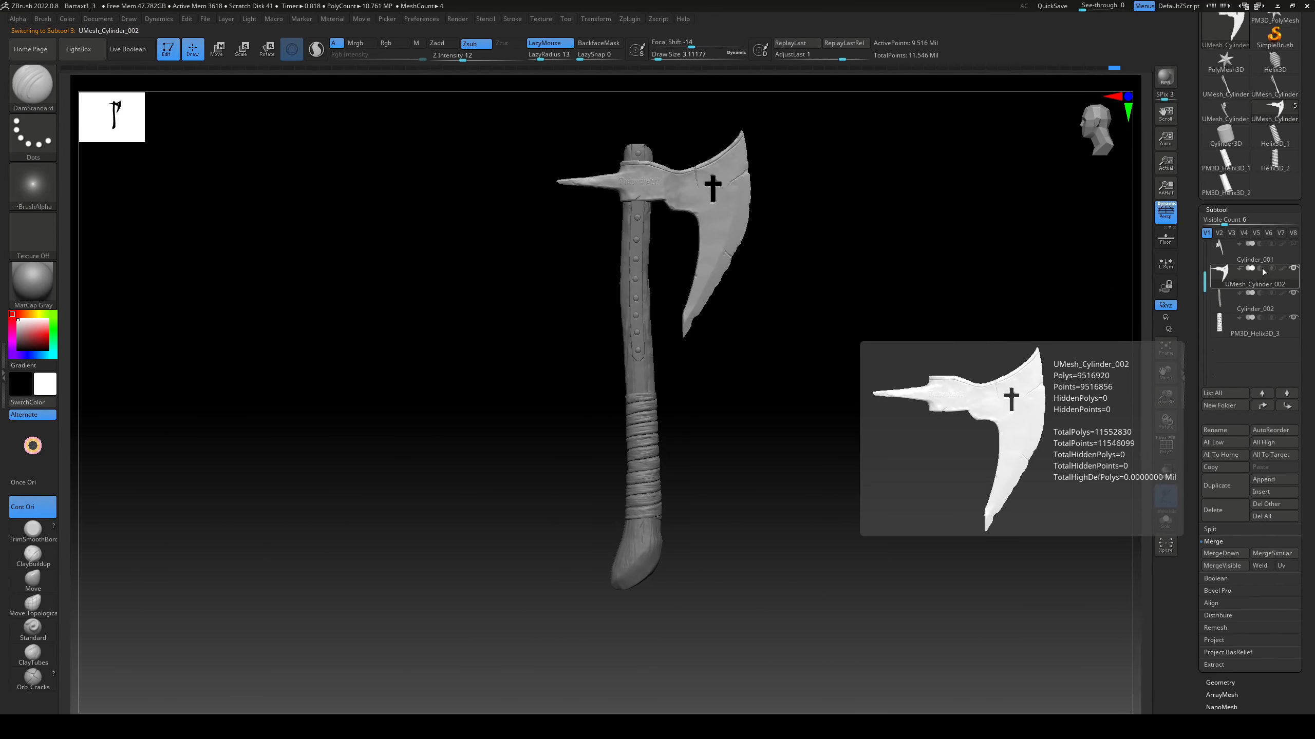
{"action": "left_click", "coordinate": [475, 44]}
{"action": "left_click", "coordinate": [394, 43]}
{"action": "left_click", "coordinate": [18, 345]}
{"action": "left_click", "coordinate": [52, 316]}
{"action": "left_click", "coordinate": [48, 334]}
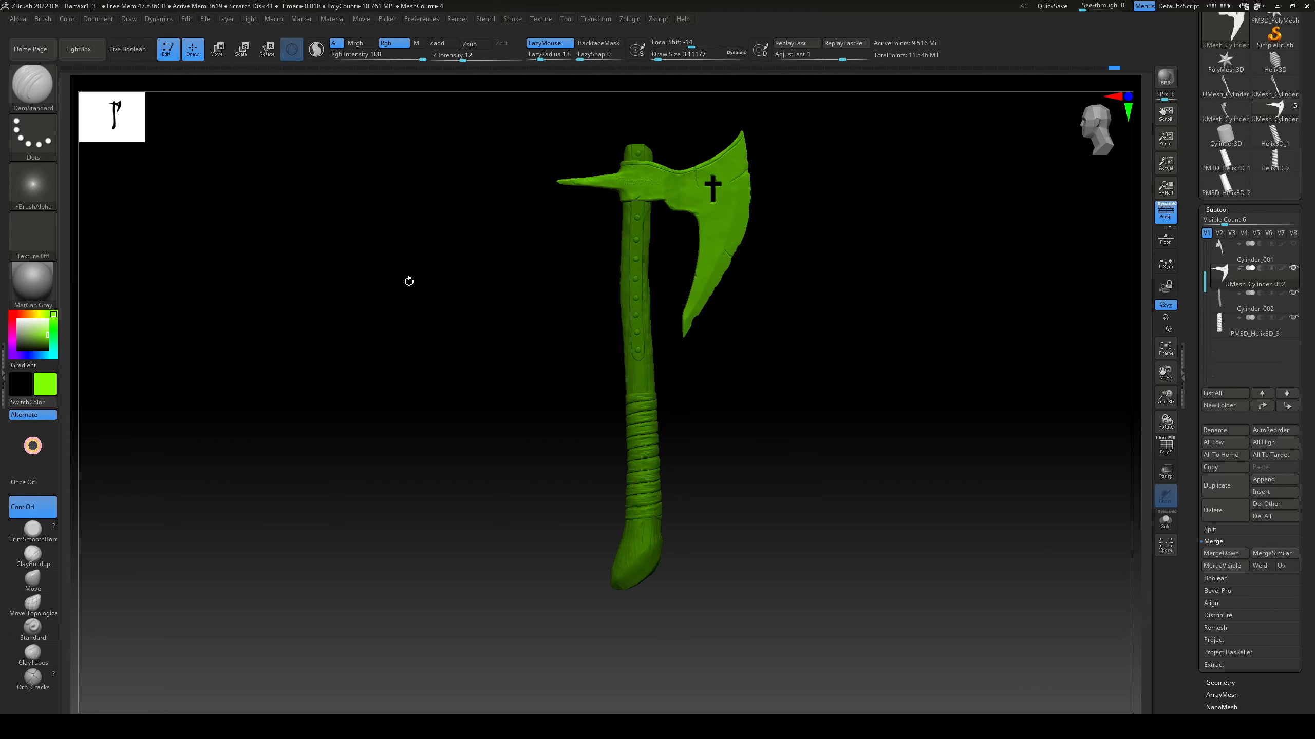
Step: Isolate the riveted metal strip and paint it red with the Standard brush in Rgb mode, at draw size about 120
{"action": "left_click", "coordinate": [636, 357], "text": "alt"}
{"action": "left_click", "coordinate": [12, 315]}
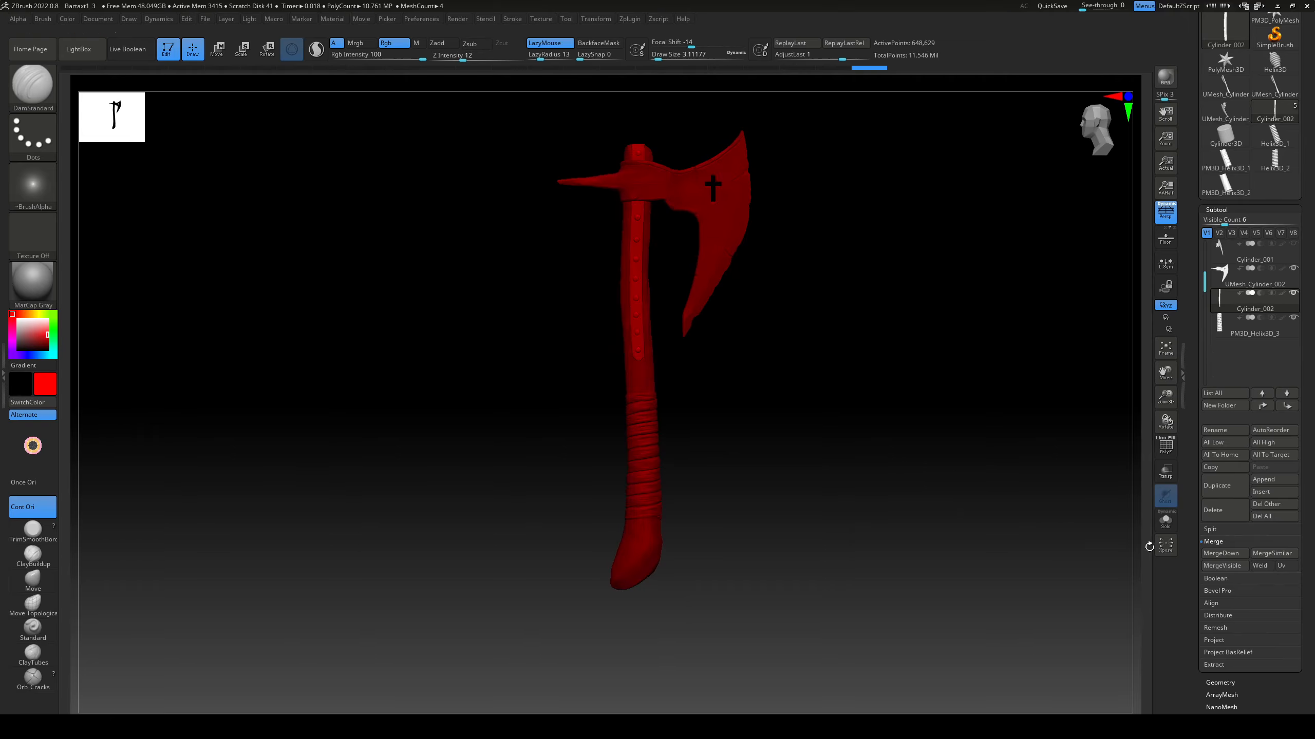
{"action": "left_click", "coordinate": [1166, 519]}
{"action": "left_click", "coordinate": [32, 628]}
{"action": "key", "text": "s"}
{"action": "left_click", "coordinate": [550, 44]}
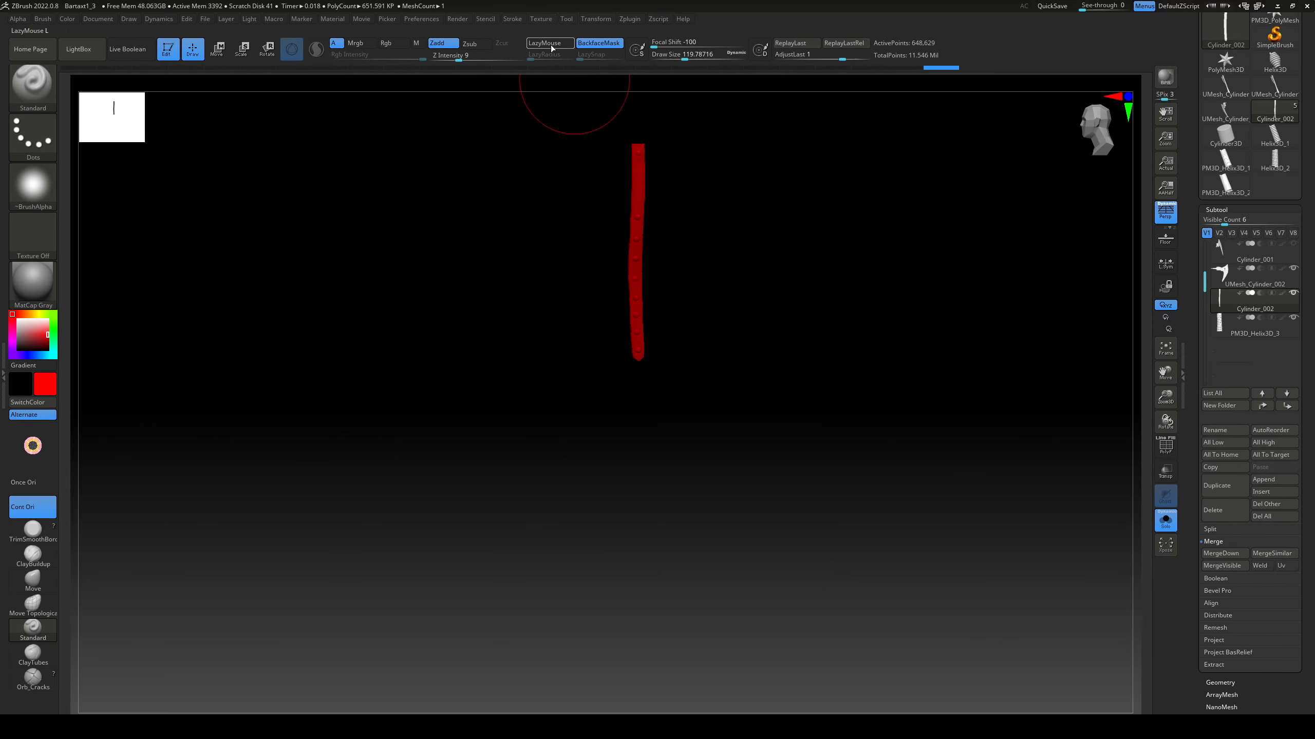
{"action": "right_click_drag", "start_coordinate": [657, 290], "coordinate": [696, 333], "text": "ctrl"}
{"action": "left_click", "coordinate": [394, 44]}
{"action": "left_click", "coordinate": [447, 45]}
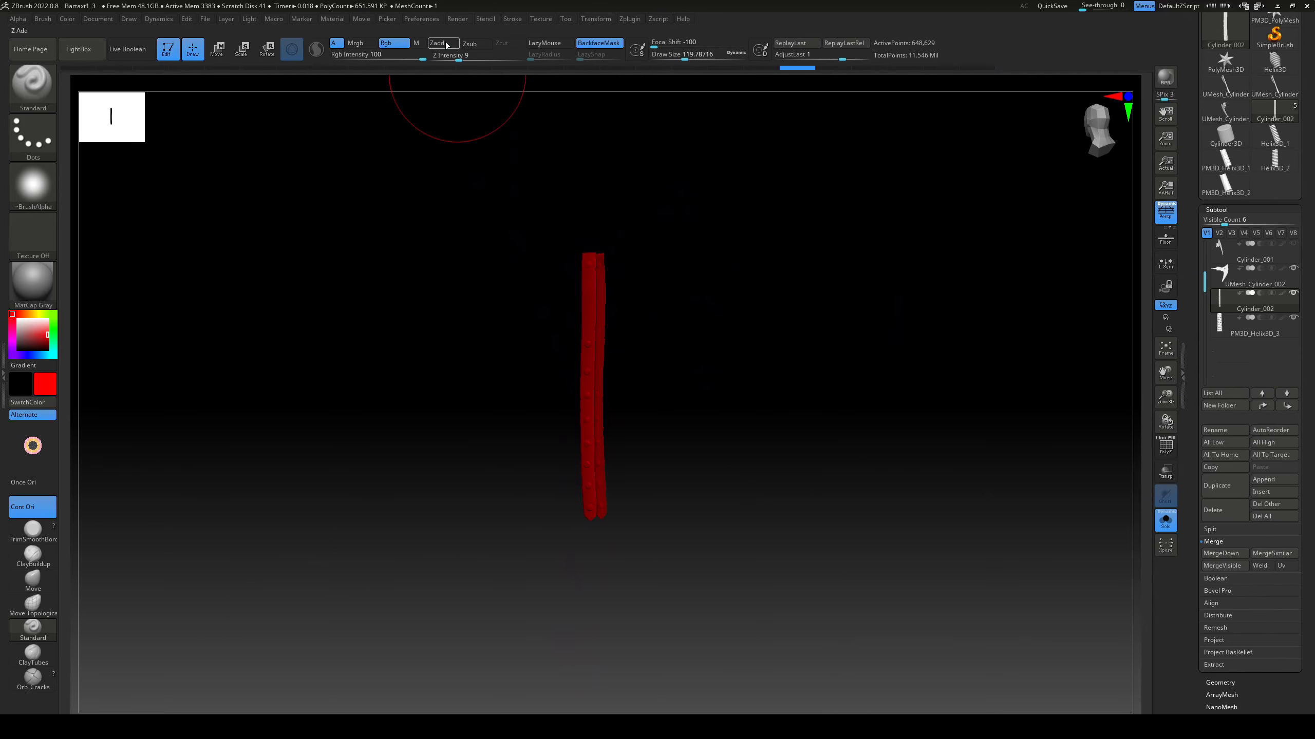
{"action": "right_click_drag", "start_coordinate": [667, 290], "coordinate": [668, 334], "text": "ctrl"}
{"action": "mouse_move", "coordinate": [595, 674]}
{"action": "left_mouse_down"}
{"action": "mouse_move", "coordinate": [585, 302]}
{"action": "mouse_move", "coordinate": [593, 432]}
{"action": "left_mouse_up"}
{"action": "right_click_drag", "start_coordinate": [735, 414], "coordinate": [808, 415]}
{"action": "left_click_drag", "start_coordinate": [607, 317], "coordinate": [610, 683]}
{"action": "right_click_drag", "start_coordinate": [688, 497], "coordinate": [747, 499]}
Step: Paint the isolated wooden handle yellow with the Standard brush
{"action": "left_click", "coordinate": [37, 314]}
{"action": "left_click", "coordinate": [623, 278], "text": "alt"}
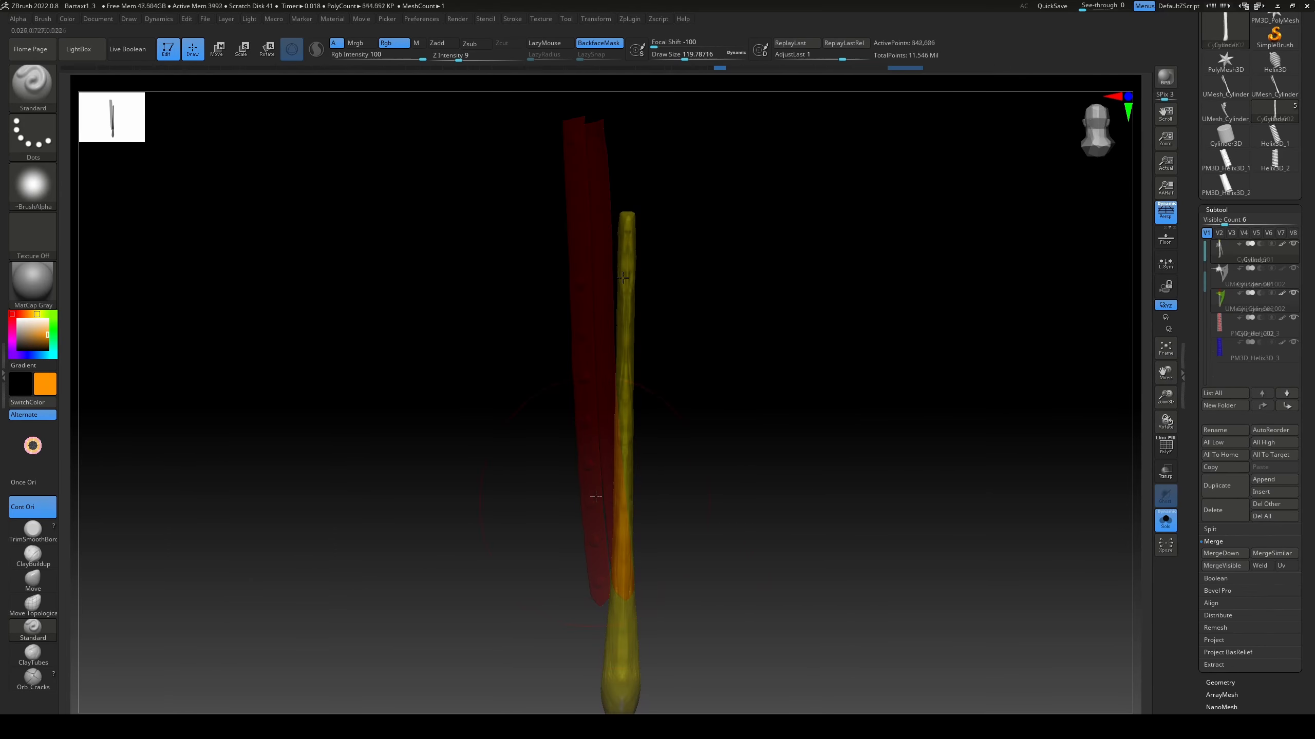
{"action": "right_click_drag", "start_coordinate": [735, 415], "coordinate": [812, 414]}
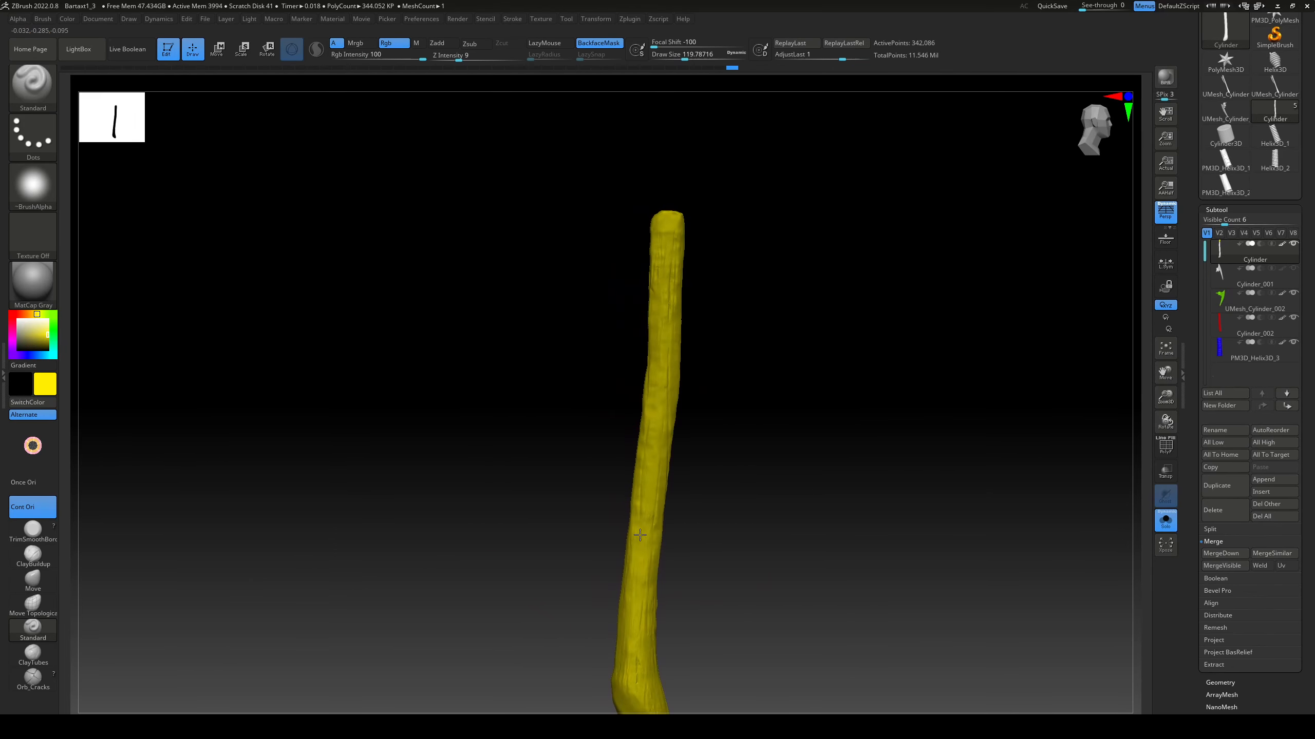
{"action": "left_click_drag", "start_coordinate": [656, 575], "coordinate": [696, 207]}
{"action": "mouse_move", "coordinate": [722, 497]}
{"action": "right_mouse_down"}
{"action": "mouse_move", "coordinate": [722, 420]}
{"action": "mouse_move", "coordinate": [619, 376]}
{"action": "mouse_move", "coordinate": [542, 413]}
{"action": "mouse_move", "coordinate": [742, 499]}
{"action": "mouse_move", "coordinate": [745, 374]}
{"action": "mouse_move", "coordinate": [723, 460]}
{"action": "right_mouse_up"}
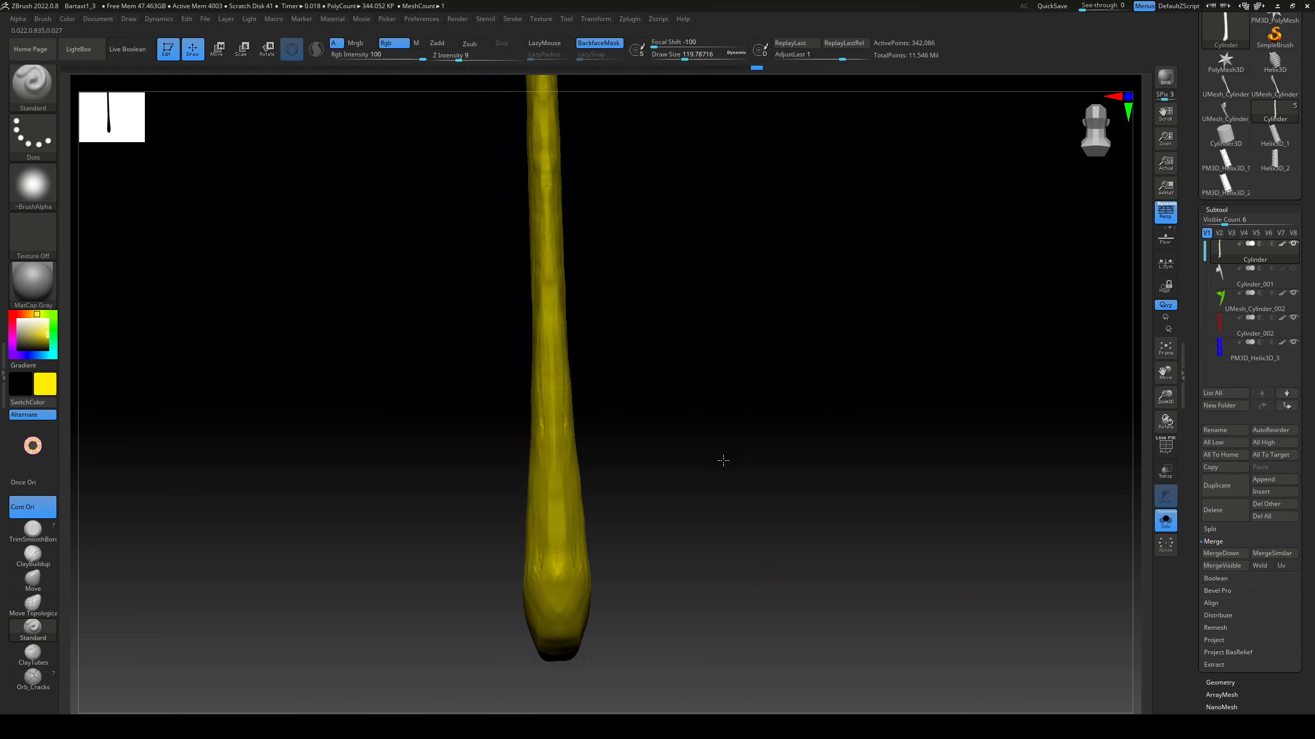
{"action": "left_click", "coordinate": [1166, 521]}
{"action": "right_click_drag", "start_coordinate": [933, 475], "coordinate": [922, 373], "text": "ctrl"}
{"action": "right_click_drag", "start_coordinate": [829, 461], "coordinate": [854, 357]}
{"action": "mouse_move", "coordinate": [777, 440]}
{"action": "right_mouse_down"}
{"action": "mouse_move", "coordinate": [698, 475]}
{"action": "mouse_move", "coordinate": [753, 416]}
{"action": "mouse_move", "coordinate": [797, 482]}
{"action": "right_mouse_up"}
Step: Flatten the isolated handle's shaft with the TrimDynamic brush at intensity 43 and draw size about 41
{"action": "left_click", "coordinate": [1166, 520]}
{"action": "key", "text": "b"}
{"action": "key", "text": "t"}
{"action": "key", "text": "d"}
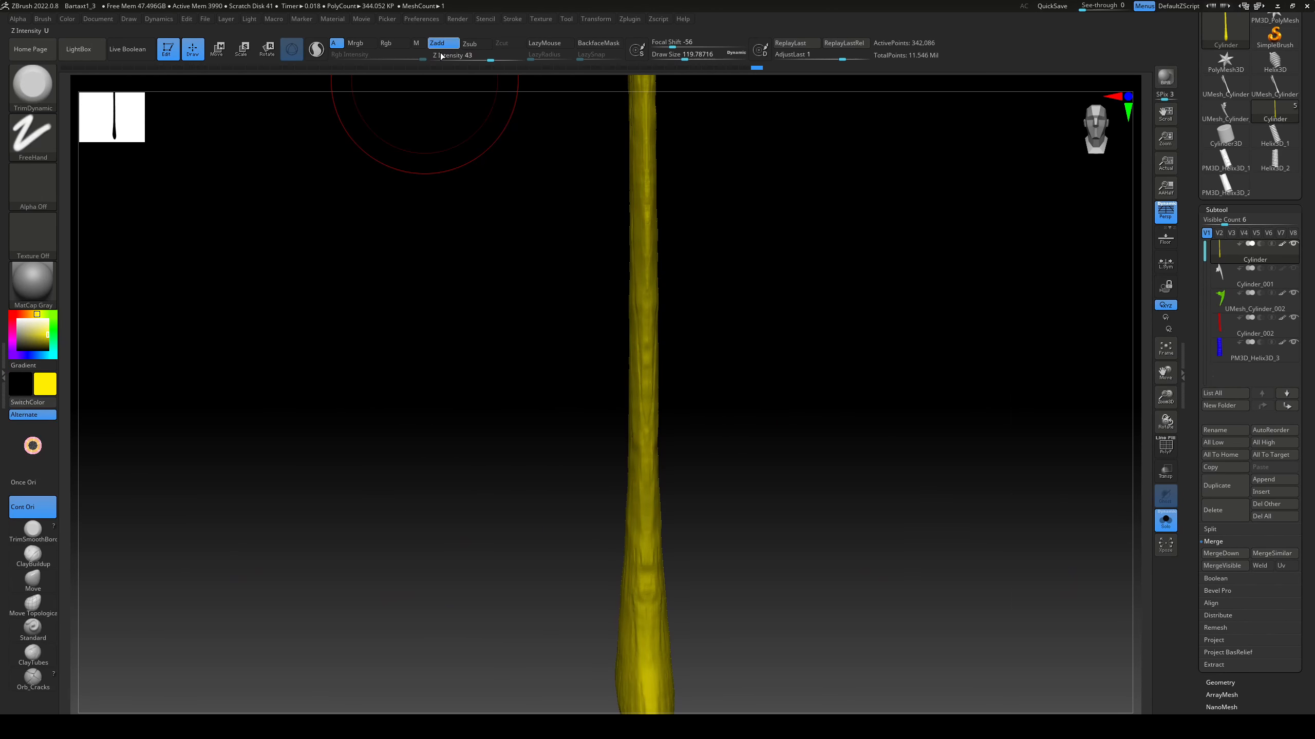
{"action": "key", "text": "s"}
{"action": "left_click", "coordinate": [680, 438]}
{"action": "right_click_drag", "start_coordinate": [743, 342], "coordinate": [688, 482], "text": "alt"}
{"action": "right_click_drag", "start_coordinate": [688, 482], "coordinate": [642, 482], "text": "alt"}
{"action": "left_click_drag", "start_coordinate": [567, 282], "coordinate": [570, 342]}
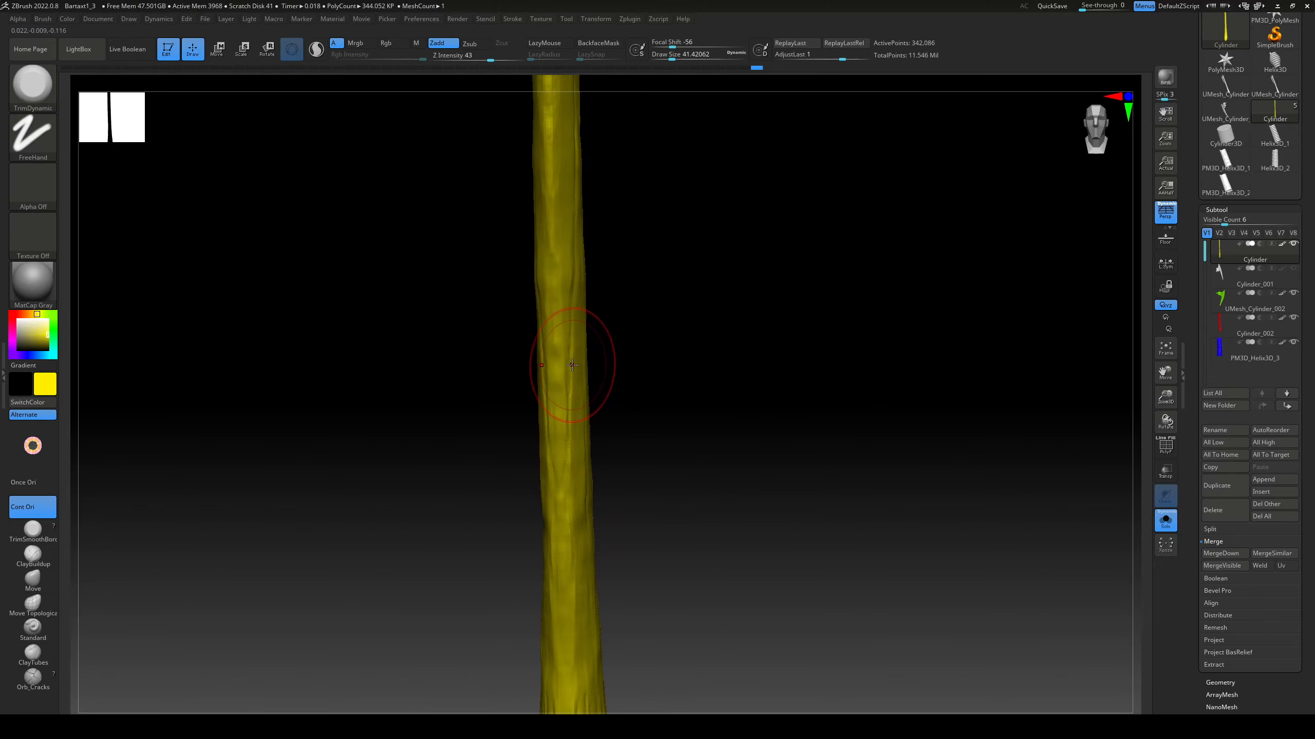
{"action": "key", "text": "ctrl"}
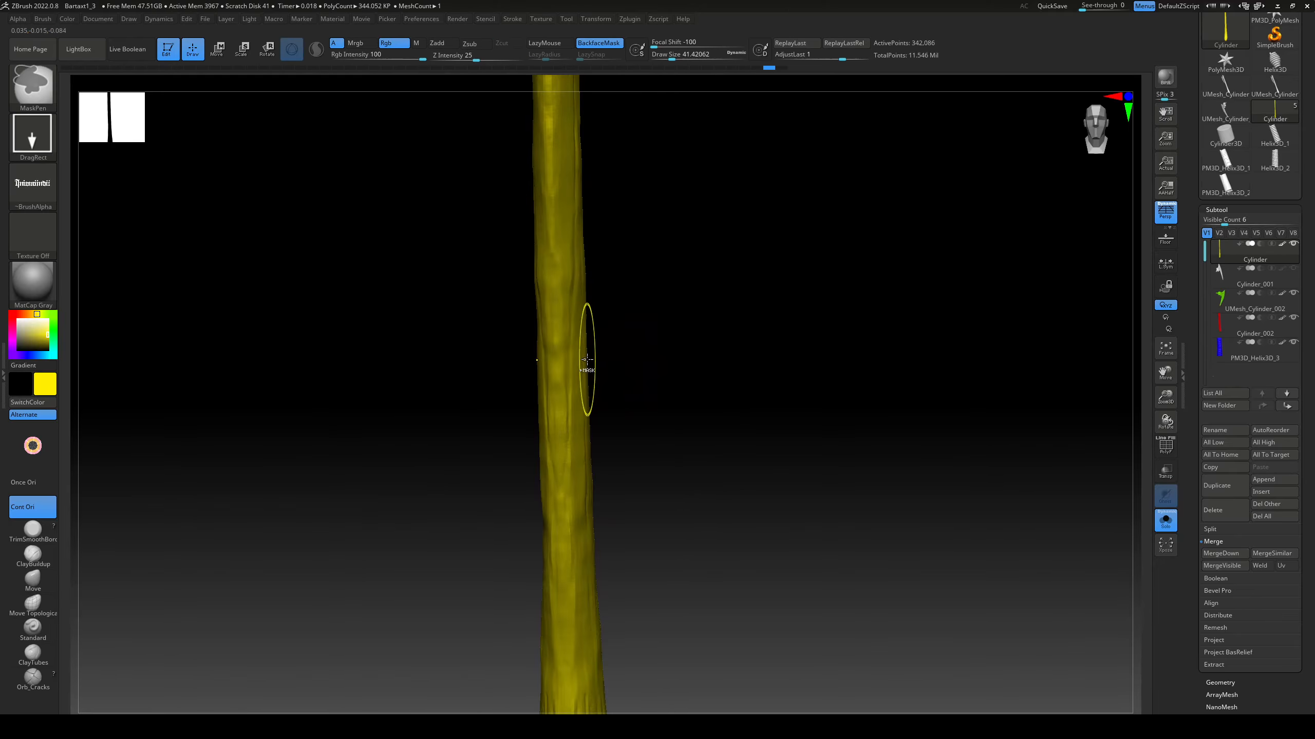
Step: Sculpt lengthwise wood-grain ridges on the isolated shaft with ClayBuildup at intensity 12 and draw size about 14, undoing the first test strokes
{"action": "right_click_drag", "start_coordinate": [688, 334], "coordinate": [624, 323]}
{"action": "key", "text": "b"}
{"action": "key", "text": "c"}
{"action": "key", "text": "b"}
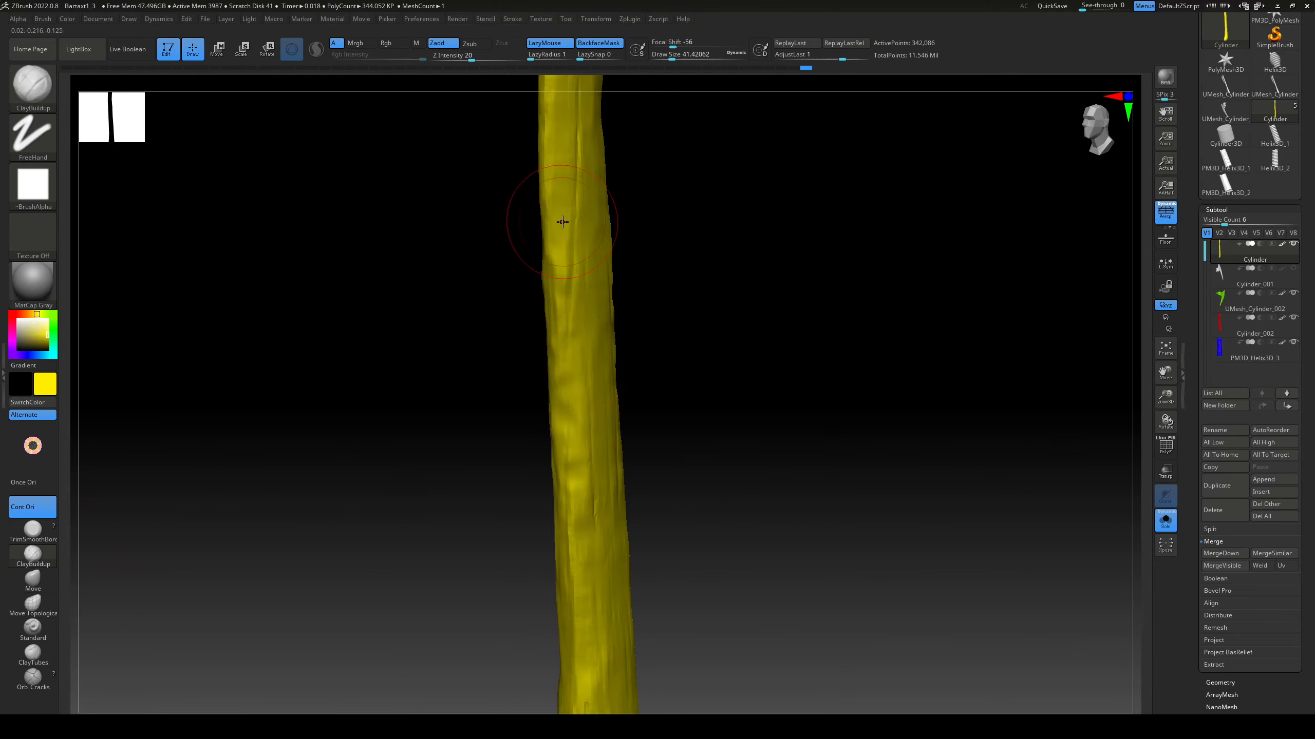
{"action": "left_click_drag", "start_coordinate": [572, 238], "coordinate": [566, 391]}
{"action": "key", "text": "ctrl+z"}
{"action": "key", "text": "s"}
{"action": "left_click", "coordinate": [569, 258]}
{"action": "key", "text": "ctrl+z"}
{"action": "key", "text": "u"}
{"action": "left_click", "coordinate": [661, 318]}
{"action": "left_click_drag", "start_coordinate": [562, 250], "coordinate": [571, 441]}
{"action": "mouse_move", "coordinate": [683, 321]}
{"action": "right_mouse_down"}
{"action": "mouse_move", "coordinate": [724, 303]}
{"action": "mouse_move", "coordinate": [695, 305]}
{"action": "right_mouse_up"}
{"action": "mouse_move", "coordinate": [695, 306]}
{"action": "right_mouse_down", "text": "alt"}
{"action": "mouse_move", "coordinate": [693, 380]}
{"action": "mouse_move", "coordinate": [648, 373]}
{"action": "right_mouse_up", "text": "alt"}
{"action": "left_click_drag", "start_coordinate": [556, 231], "coordinate": [561, 458]}
Step: Continue the lengthwise ClayBuildup wood grain around the remaining sides of the isolated shaft
{"action": "right_click_drag", "start_coordinate": [668, 259], "coordinate": [672, 393], "text": "alt"}
{"action": "mouse_move", "coordinate": [672, 393]}
{"action": "right_mouse_down"}
{"action": "mouse_move", "coordinate": [724, 383]}
{"action": "mouse_move", "coordinate": [673, 363]}
{"action": "right_mouse_up"}
{"action": "left_click_drag", "start_coordinate": [544, 241], "coordinate": [541, 450]}
{"action": "right_click_drag", "start_coordinate": [682, 321], "coordinate": [603, 371]}
{"action": "left_click_drag", "start_coordinate": [553, 391], "coordinate": [543, 534]}
{"action": "right_click_drag", "start_coordinate": [642, 415], "coordinate": [668, 410]}
{"action": "left_click_drag", "start_coordinate": [571, 369], "coordinate": [557, 491]}
{"action": "mouse_move", "coordinate": [673, 466]}
{"action": "right_mouse_down", "text": "alt"}
{"action": "mouse_move", "coordinate": [702, 253]}
{"action": "mouse_move", "coordinate": [724, 259]}
{"action": "right_mouse_up", "text": "alt"}
Step: Show all axe parts and sculpt lengthwise ClayBuildup grain on the pommel below the wrap
{"action": "left_click", "coordinate": [1165, 520]}
{"action": "left_click_drag", "start_coordinate": [597, 122], "coordinate": [603, 197]}
{"action": "right_click_drag", "start_coordinate": [668, 373], "coordinate": [671, 200], "text": "alt"}
{"action": "left_click_drag", "start_coordinate": [599, 478], "coordinate": [595, 583]}
{"action": "left_click_drag", "start_coordinate": [583, 466], "coordinate": [575, 556]}
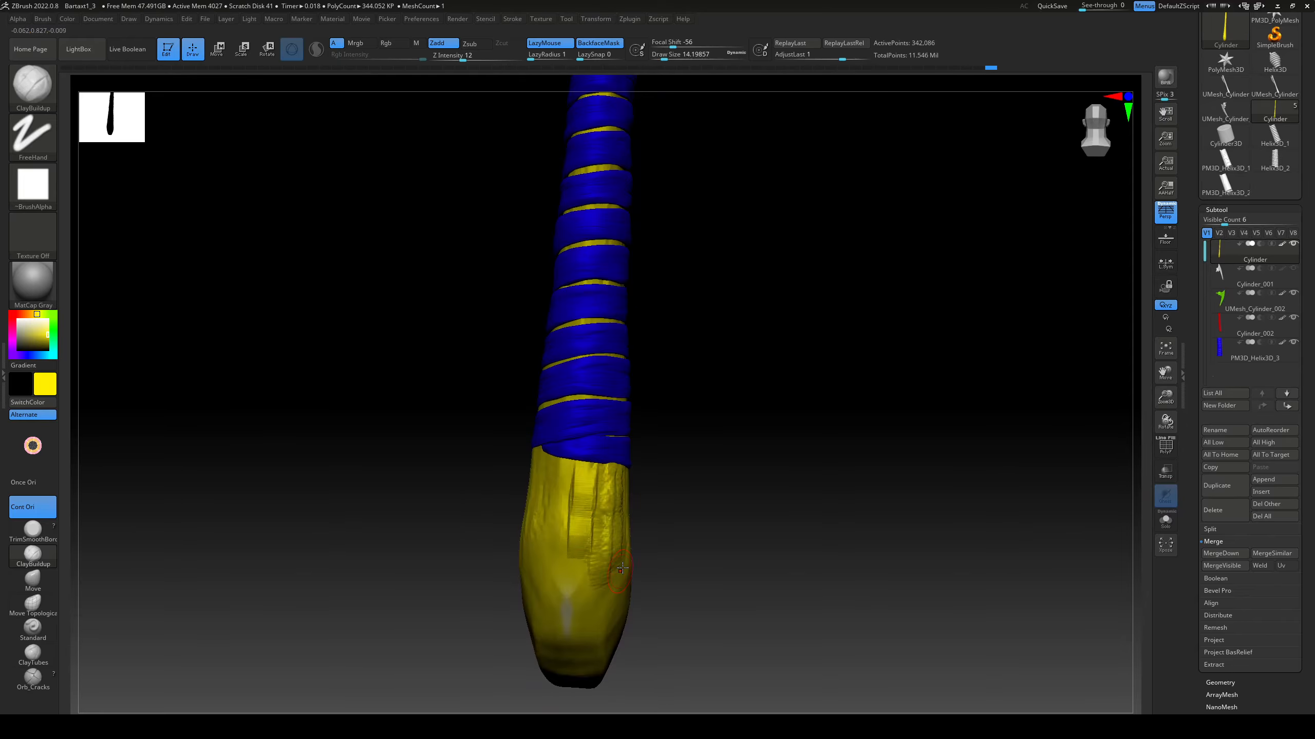
{"action": "right_click_drag", "start_coordinate": [668, 518], "coordinate": [807, 512]}
{"action": "left_click_drag", "start_coordinate": [655, 490], "coordinate": [651, 674]}
{"action": "left_click_drag", "start_coordinate": [679, 492], "coordinate": [681, 663]}
Step: Sculpt lengthwise ClayBuildup grain on the exposed shaft between the wrap and the axe head
{"action": "right_click_drag", "start_coordinate": [735, 248], "coordinate": [725, 621], "text": "alt"}
{"action": "right_click_drag", "start_coordinate": [725, 517], "coordinate": [694, 512]}
{"action": "left_click_drag", "start_coordinate": [651, 176], "coordinate": [641, 353]}
{"action": "left_click_drag", "start_coordinate": [647, 345], "coordinate": [633, 474]}
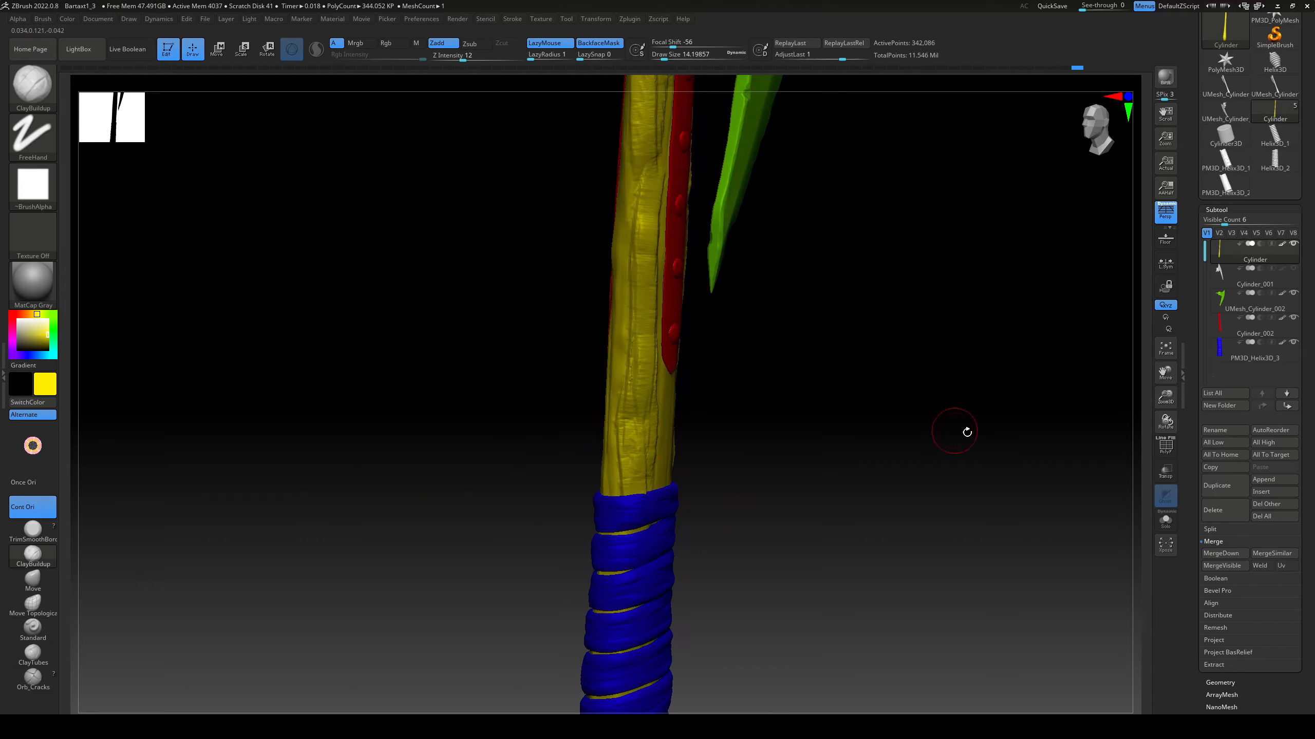
Step: Flatten the grain ridges on the exposed shaft with TrimDynamic at intensity 14 and draw size about 22
{"action": "key", "text": "b"}
{"action": "key", "text": "t"}
{"action": "key", "text": "d"}
{"action": "mouse_move", "coordinate": [642, 241]}
{"action": "left_mouse_down"}
{"action": "mouse_move", "coordinate": [655, 209]}
{"action": "mouse_move", "coordinate": [639, 363]}
{"action": "left_mouse_up"}
{"action": "mouse_move", "coordinate": [635, 290]}
{"action": "left_mouse_down", "text": "shift"}
{"action": "mouse_move", "coordinate": [629, 440]}
{"action": "mouse_move", "coordinate": [634, 233]}
{"action": "left_mouse_up", "text": "shift"}
{"action": "left_click_drag", "start_coordinate": [632, 269], "coordinate": [629, 331]}
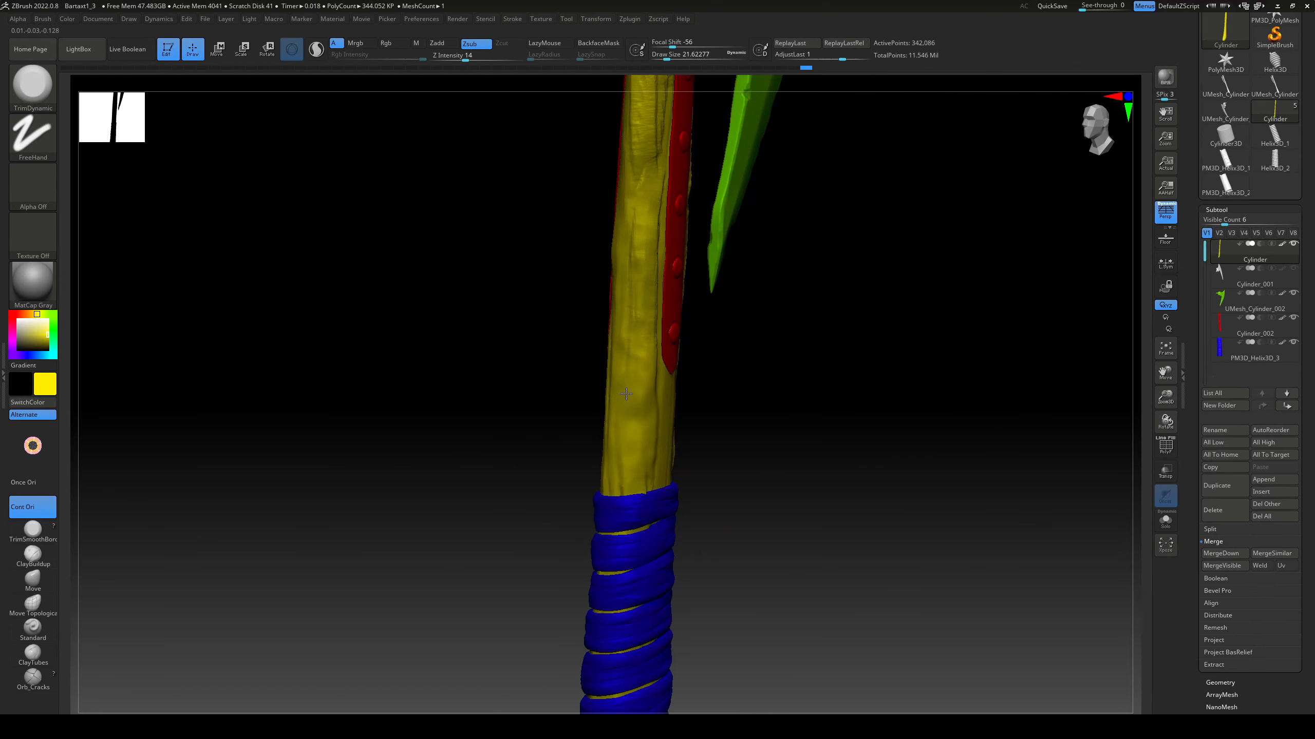
Step: Set up DamStandard for carving with LazyMouse and Rgb off, Zsub on, intensity 32 and draw size about 8
{"action": "key", "text": "b"}
{"action": "key", "text": "d"}
{"action": "key", "text": "s"}
{"action": "left_click", "coordinate": [550, 43]}
{"action": "left_click_drag", "start_coordinate": [466, 58], "coordinate": [482, 58]}
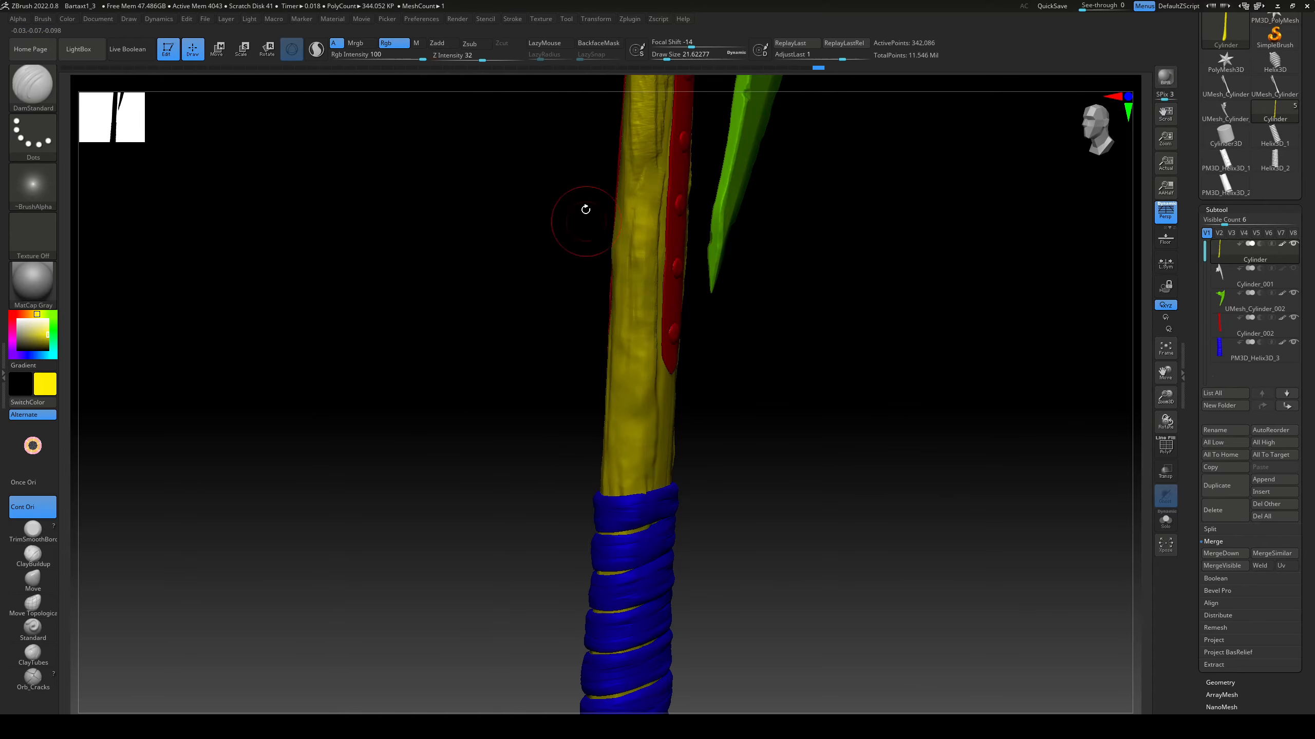
{"action": "left_click_drag", "start_coordinate": [641, 204], "coordinate": [638, 329]}
{"action": "left_click_drag", "start_coordinate": [642, 207], "coordinate": [636, 331], "text": "shift"}
{"action": "left_click", "coordinate": [394, 44]}
{"action": "key", "text": "s"}
Step: Carve lengthwise wood cracks into the exposed shaft with DamStandard, using the FreeHand stroke type
{"action": "left_click_drag", "start_coordinate": [643, 285], "coordinate": [638, 285]}
{"action": "left_click_drag", "start_coordinate": [645, 207], "coordinate": [638, 274]}
{"action": "left_click", "coordinate": [32, 136]}
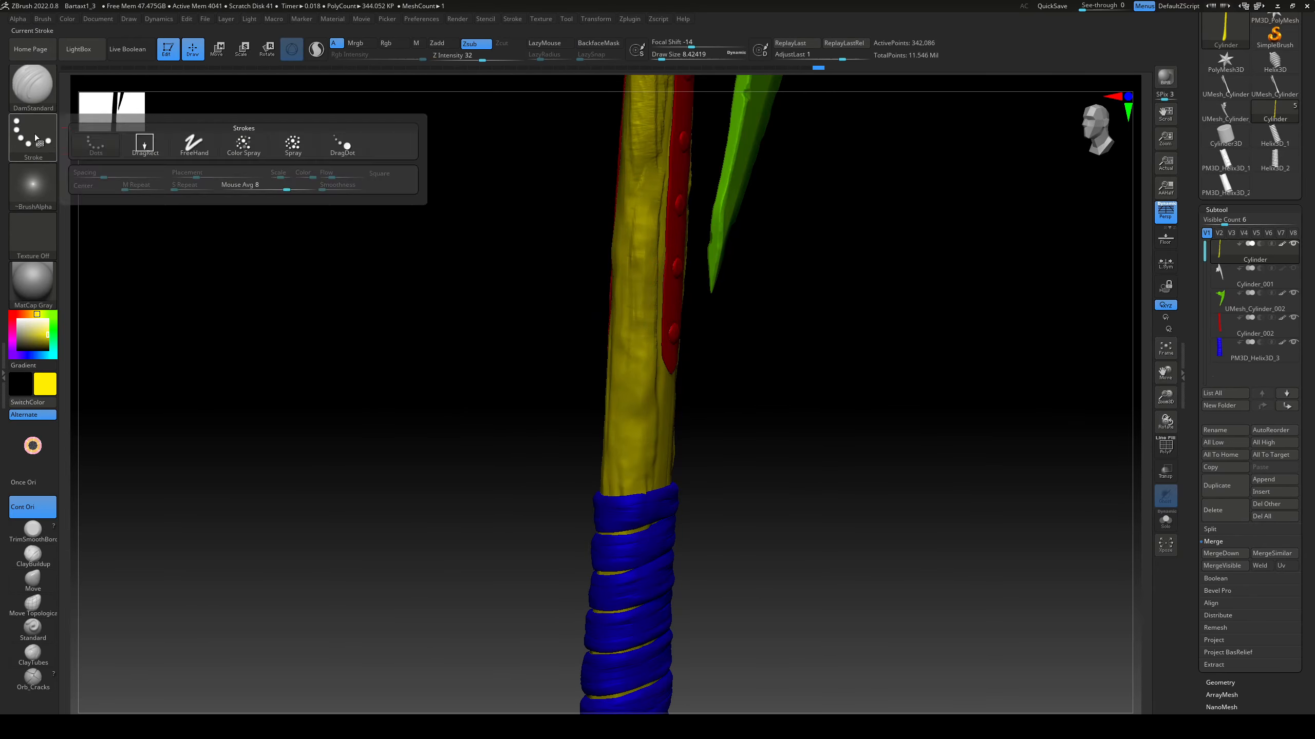
{"action": "left_click", "coordinate": [193, 142]}
{"action": "left_click_drag", "start_coordinate": [632, 365], "coordinate": [649, 182]}
{"action": "left_click_drag", "start_coordinate": [766, 333], "coordinate": [757, 475], "text": "alt"}
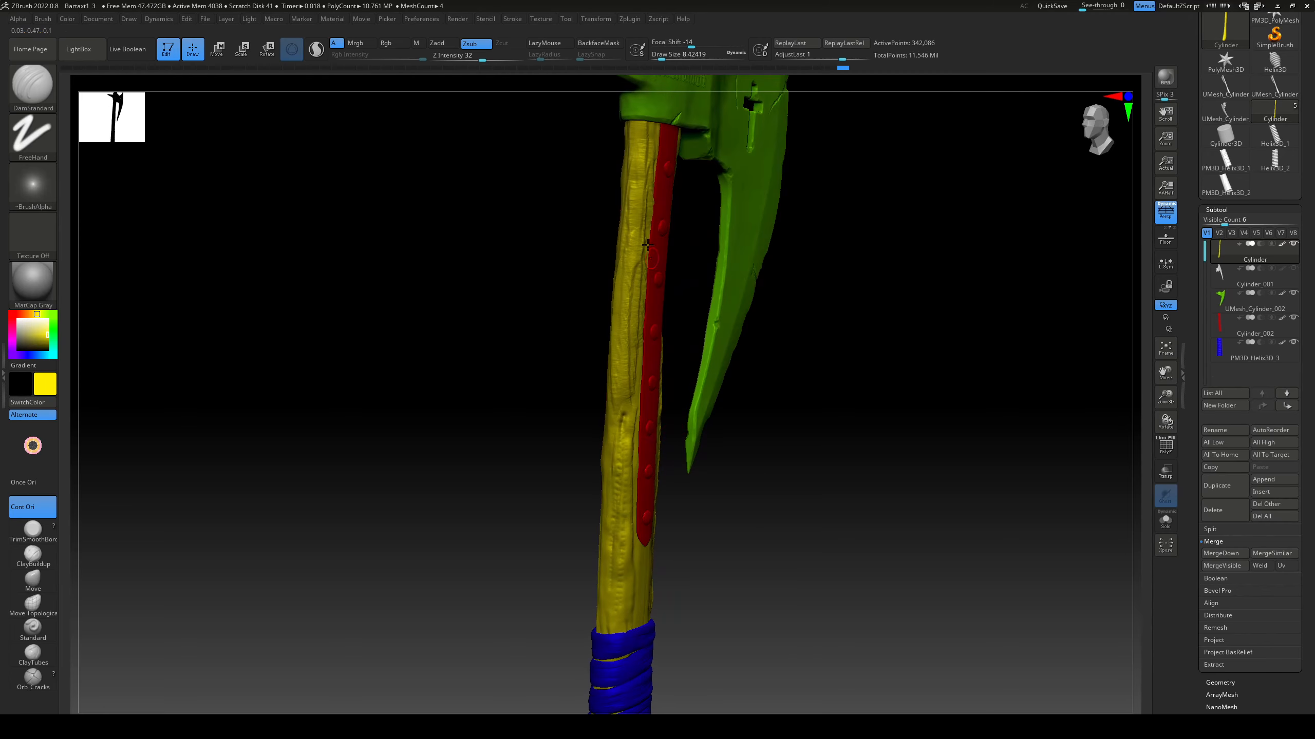
Step: Soften the carved grain beside the metal strip with TrimDynamic at intensity 14 and draw size about 23
{"action": "key", "text": "b"}
{"action": "key", "text": "t"}
{"action": "key", "text": "d"}
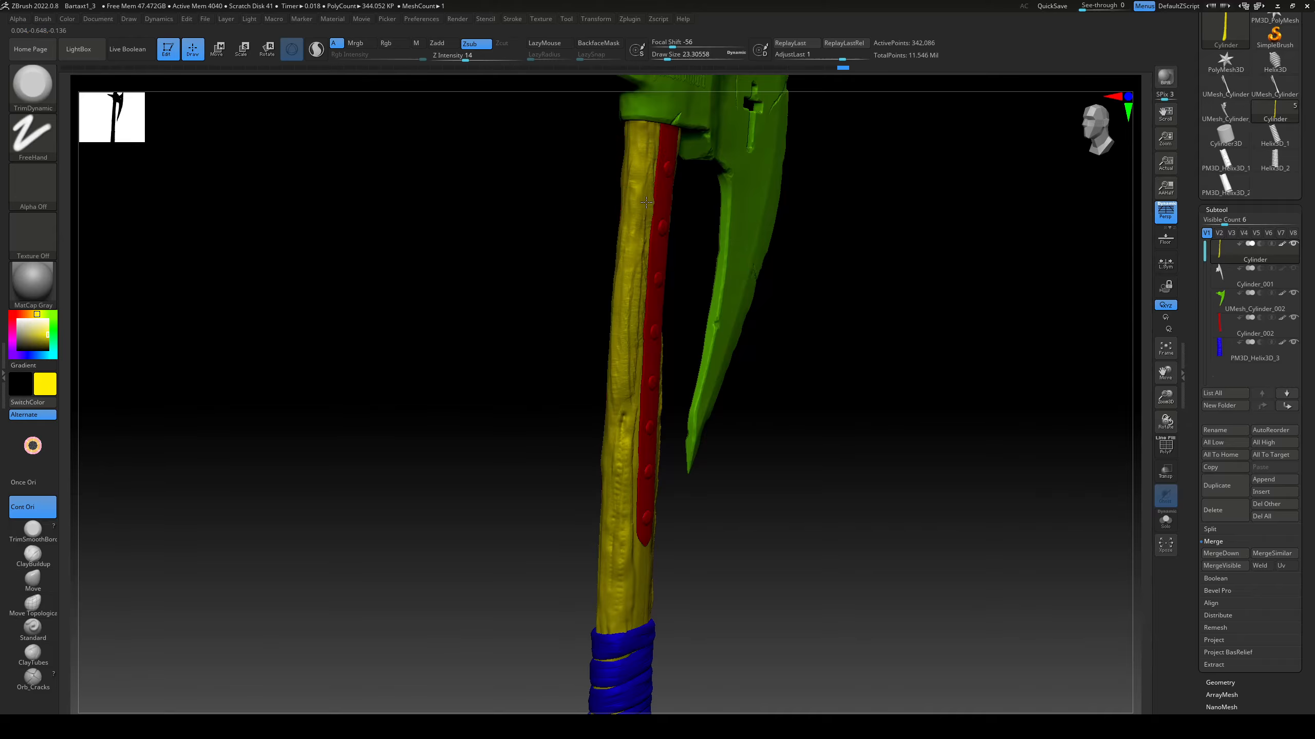
{"action": "right_click_drag", "start_coordinate": [646, 201], "coordinate": [645, 255]}
{"action": "right_click_drag", "start_coordinate": [634, 389], "coordinate": [673, 391]}
{"action": "left_click_drag", "start_coordinate": [629, 440], "coordinate": [628, 554]}
{"action": "left_click_drag", "start_coordinate": [618, 612], "coordinate": [622, 636]}
Step: Flatten and smooth the remaining rough spots along the lower half of the exposed shaft
{"action": "right_click_drag", "start_coordinate": [580, 399], "coordinate": [613, 377]}
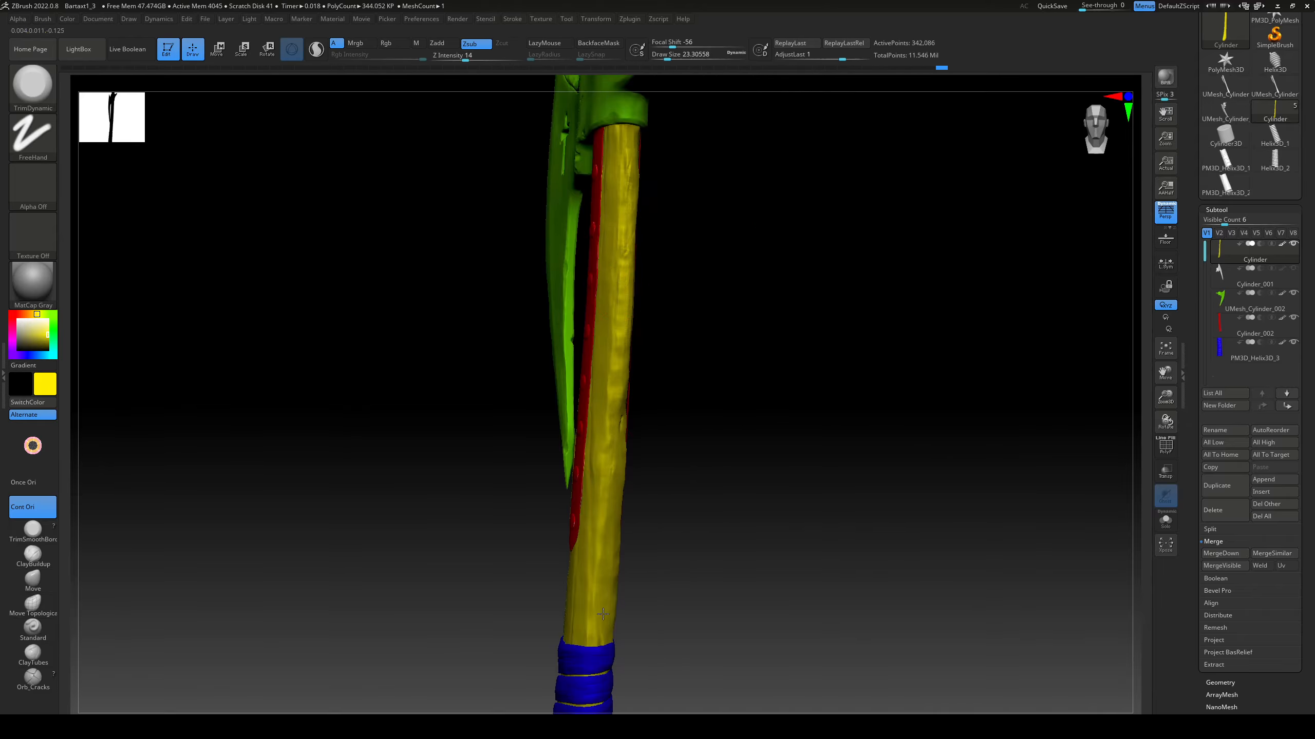
{"action": "right_click_drag", "start_coordinate": [603, 614], "coordinate": [647, 604]}
{"action": "left_click_drag", "start_coordinate": [631, 440], "coordinate": [630, 460]}
{"action": "left_click_drag", "start_coordinate": [626, 510], "coordinate": [631, 553]}
{"action": "left_click_drag", "start_coordinate": [635, 383], "coordinate": [631, 401]}
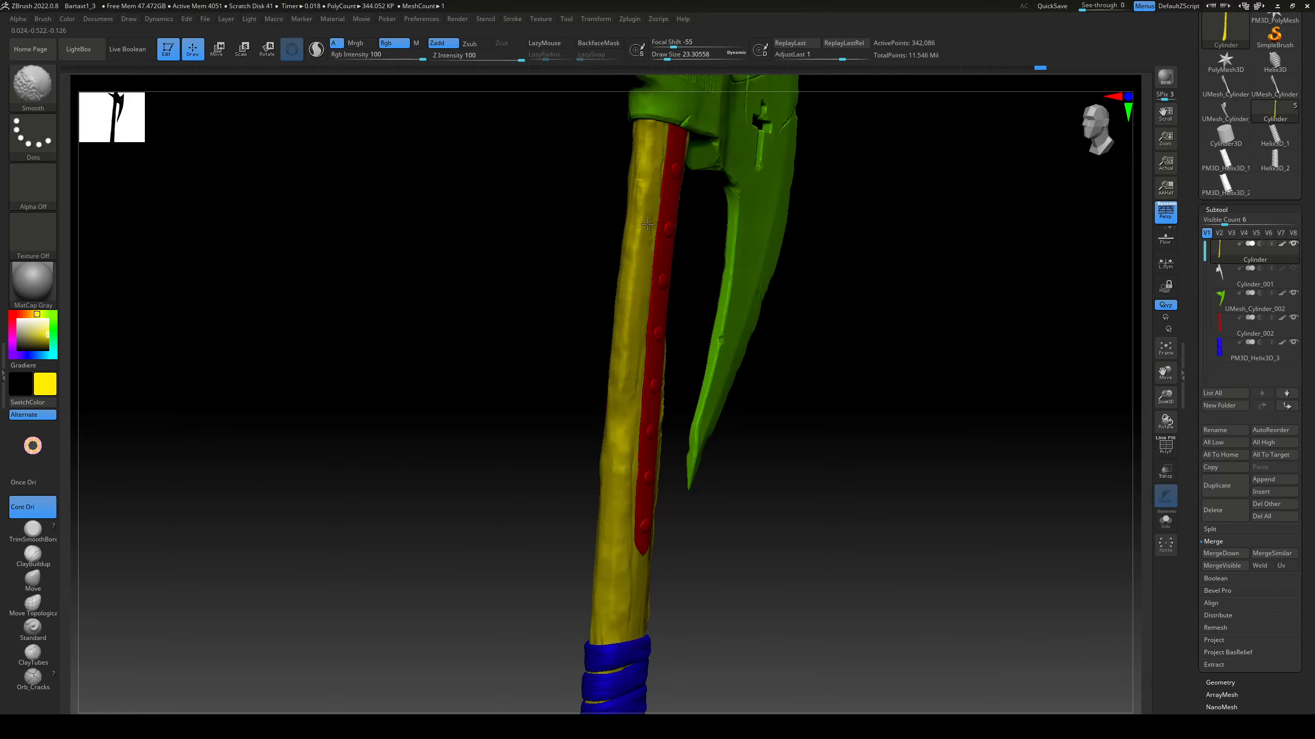
Step: Flatten the shaft's uneven edge on the blade side with TrimDynamic at intensity 44
{"action": "right_click_drag", "start_coordinate": [631, 401], "coordinate": [695, 373]}
{"action": "left_click_drag", "start_coordinate": [691, 414], "coordinate": [695, 409]}
{"action": "key", "text": "u"}
{"action": "left_click", "coordinate": [721, 413]}
{"action": "right_click_drag", "start_coordinate": [720, 409], "coordinate": [701, 396]}
{"action": "left_click_drag", "start_coordinate": [703, 326], "coordinate": [709, 405]}
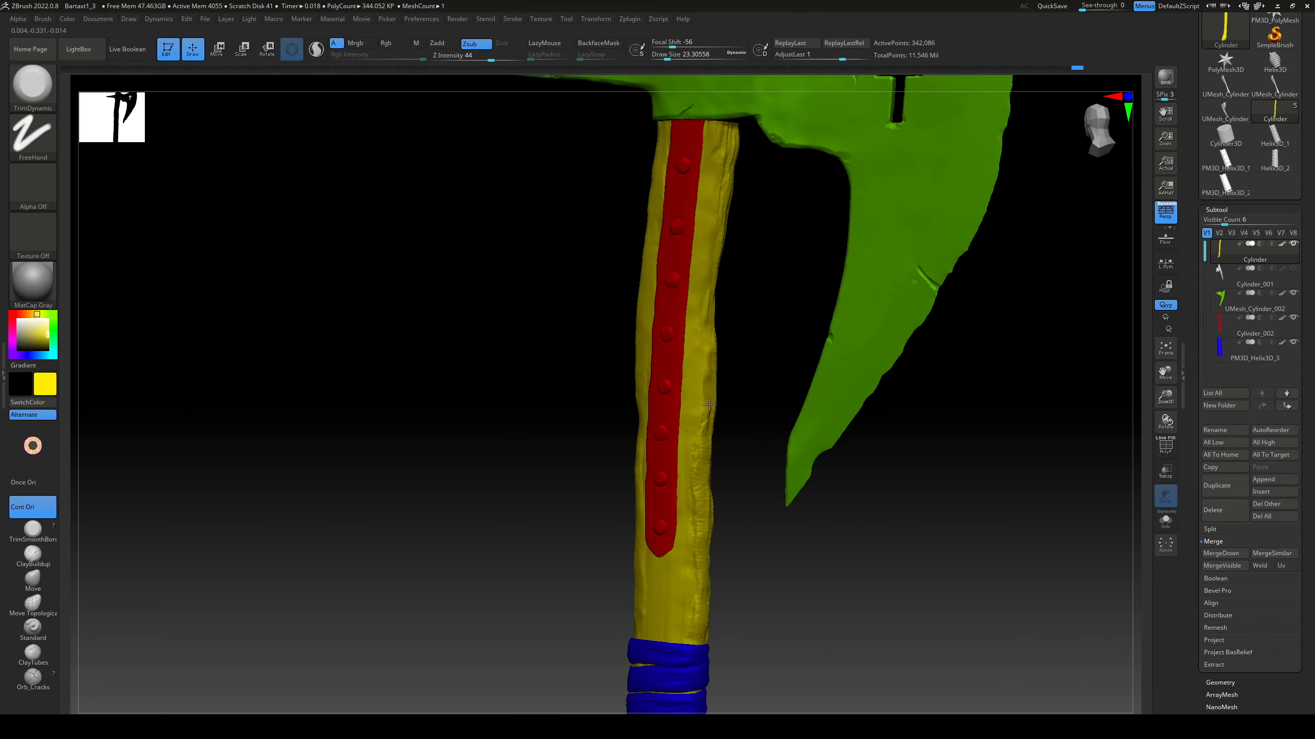
{"action": "right_click_drag", "start_coordinate": [695, 634], "coordinate": [682, 631]}
{"action": "left_click_drag", "start_coordinate": [707, 413], "coordinate": [708, 452]}
{"action": "left_click_drag", "start_coordinate": [703, 496], "coordinate": [701, 525]}
{"action": "right_click_drag", "start_coordinate": [745, 466], "coordinate": [693, 460]}
{"action": "left_click_drag", "start_coordinate": [721, 150], "coordinate": [722, 183]}
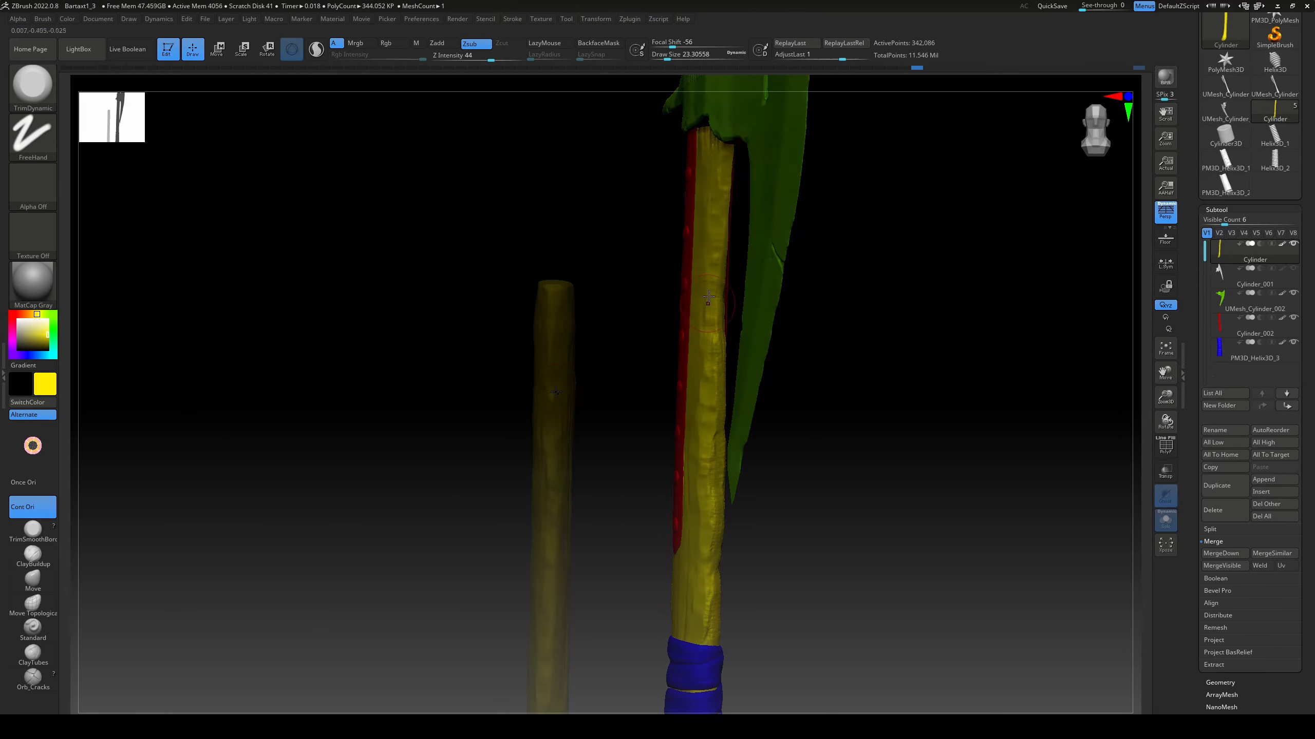